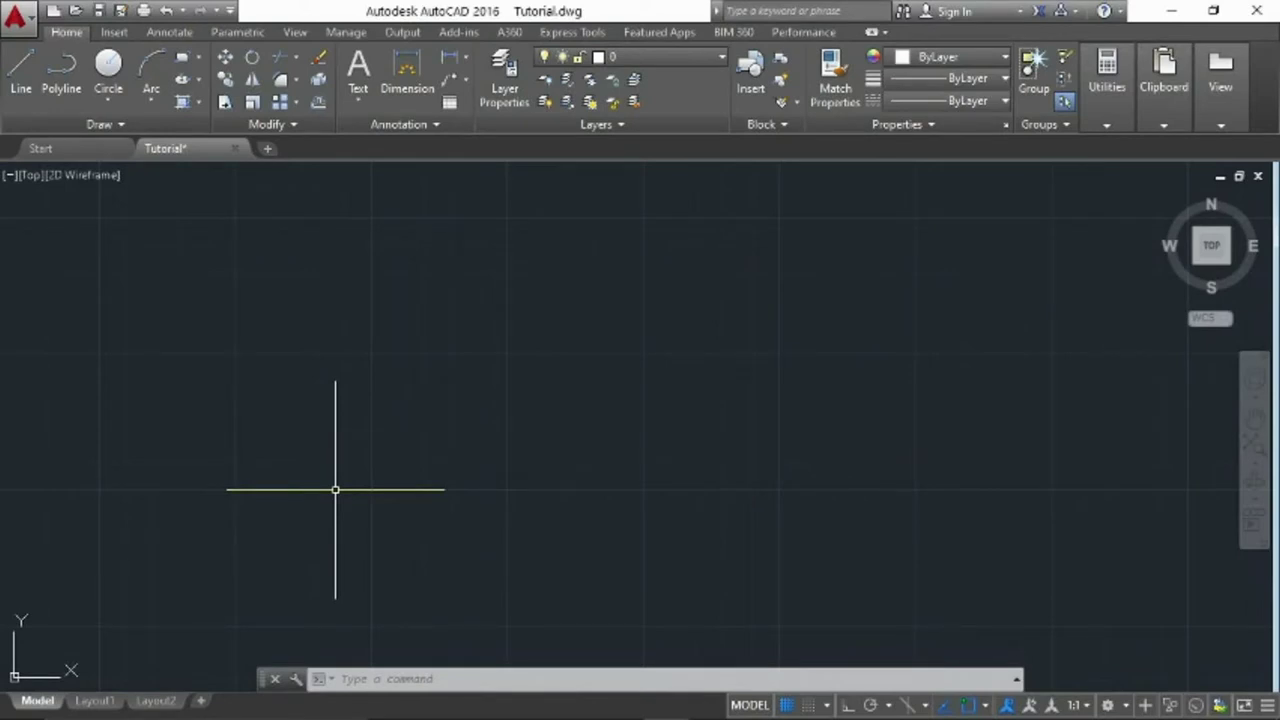
Draw a 2-by-2 square with RECTANGLE in the top view and zoom in on it
text(REC)
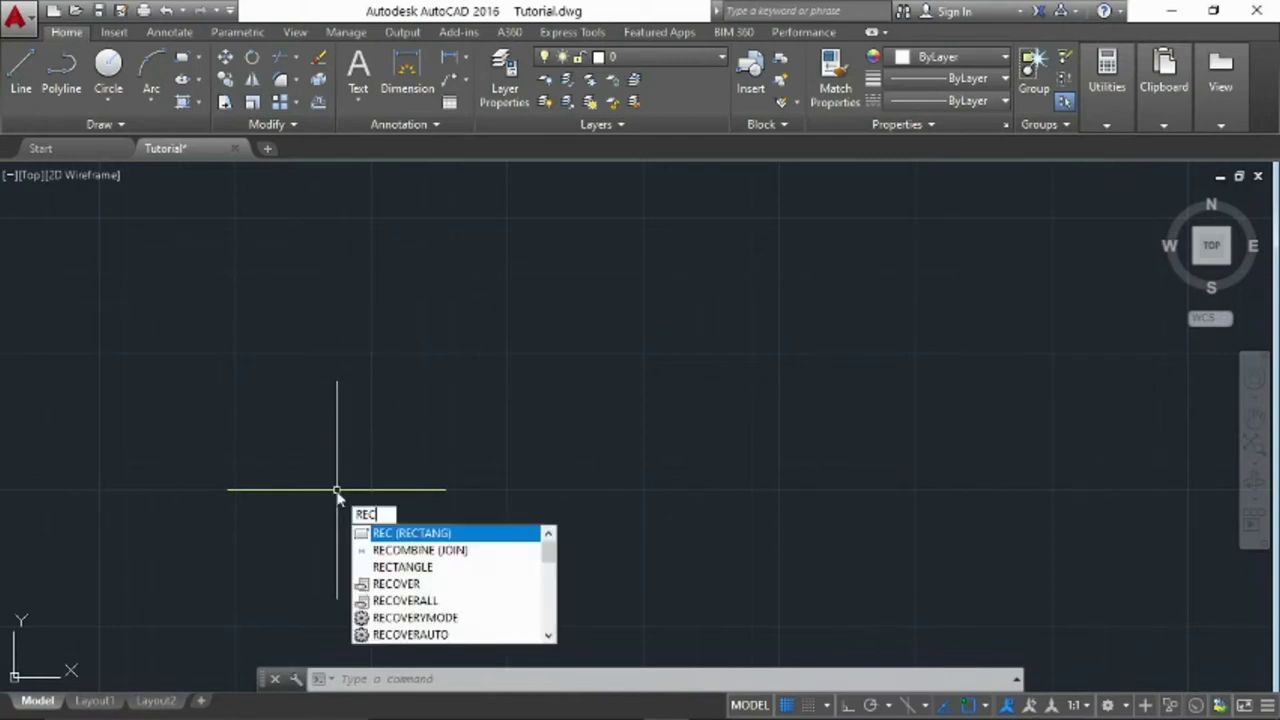
key(Return)
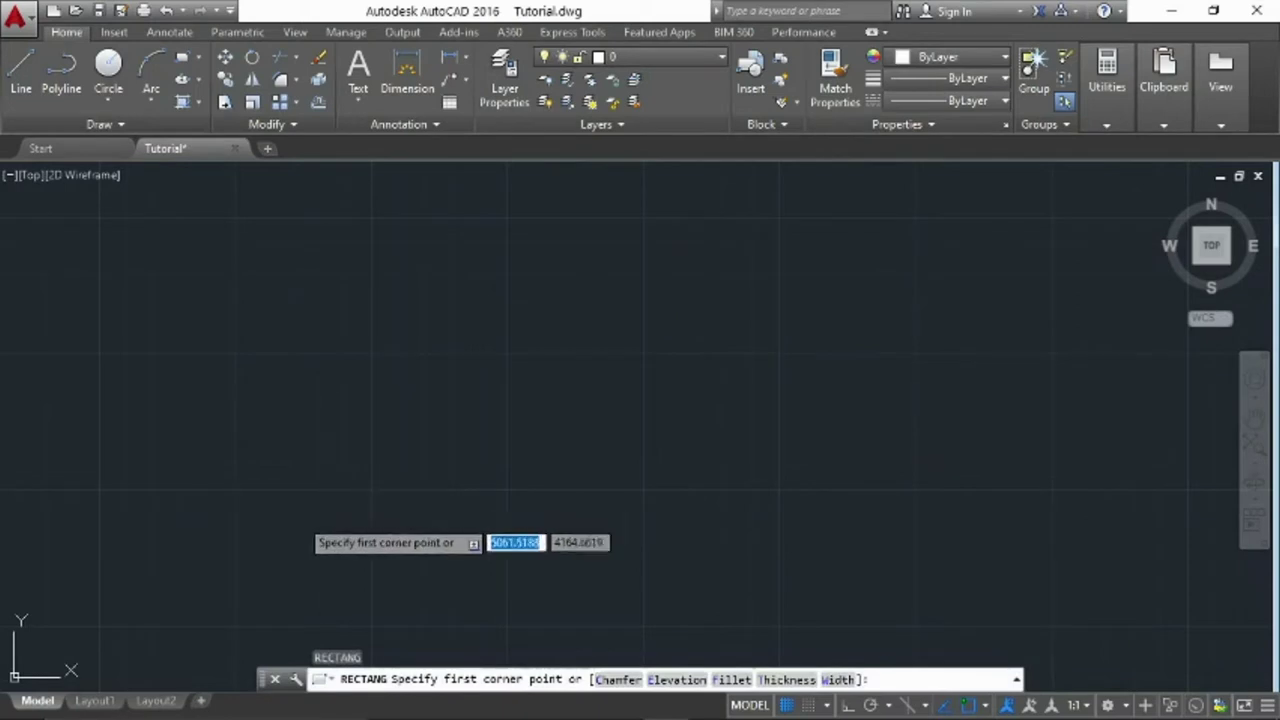
click(277, 519)
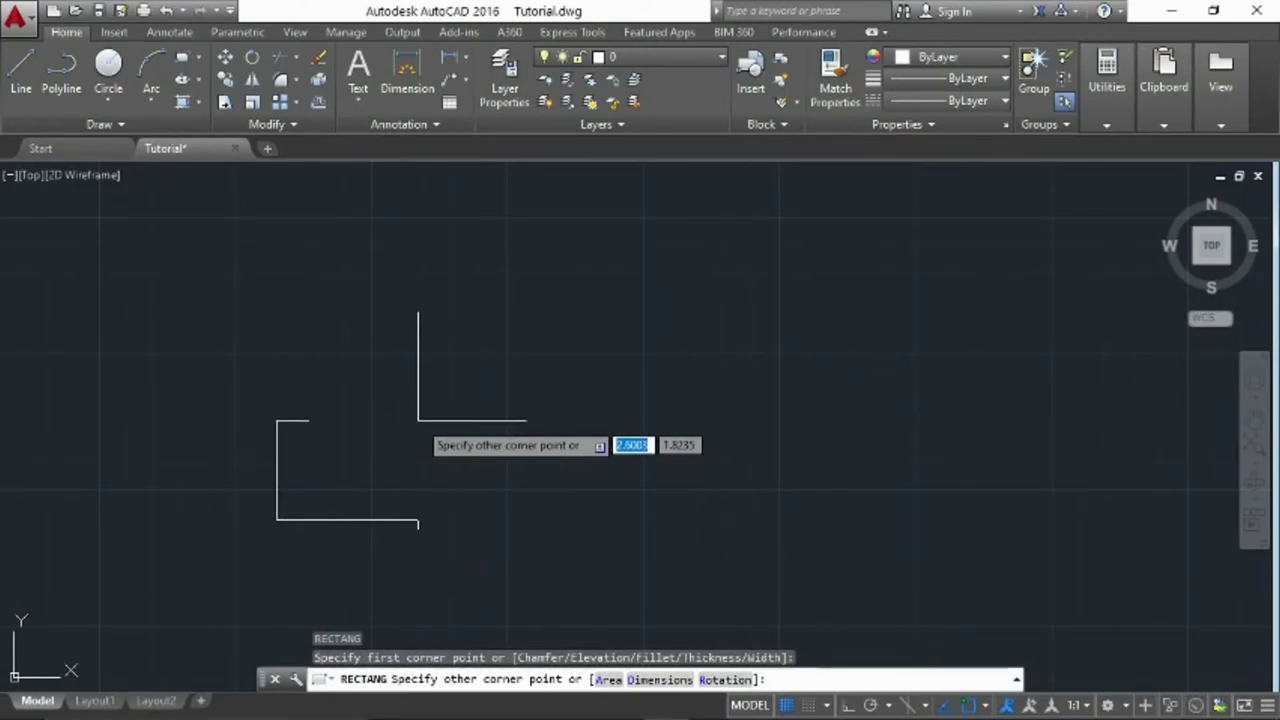
text(-6)
key(Tab)
text(2)
key(Return)
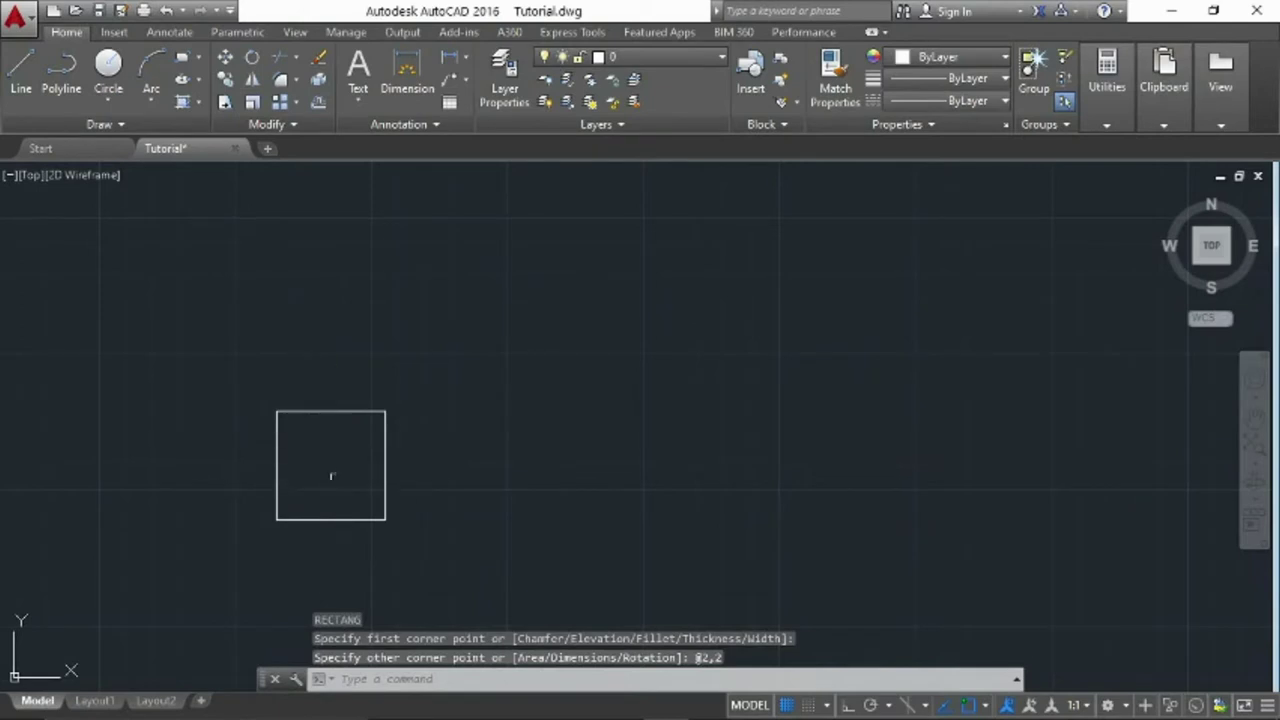
middle_drag(337, 471, 371, 419)
scroll(364, 425, up, 2)
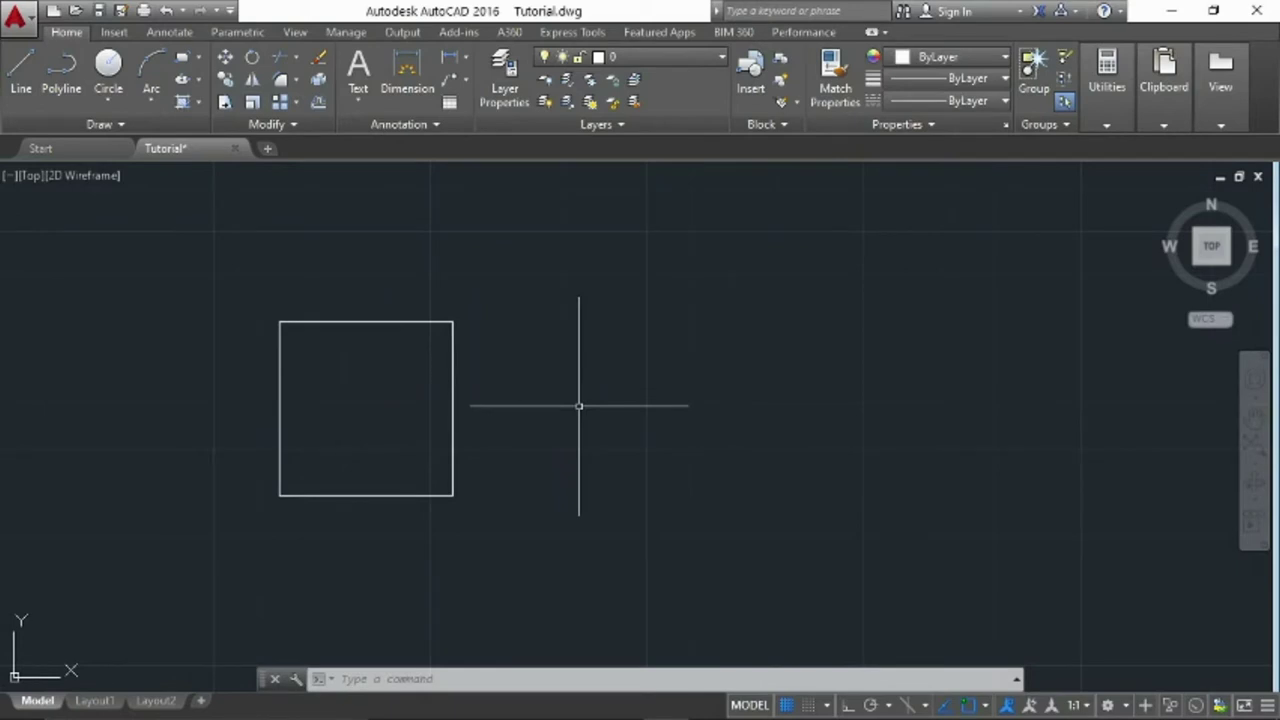
text(o)
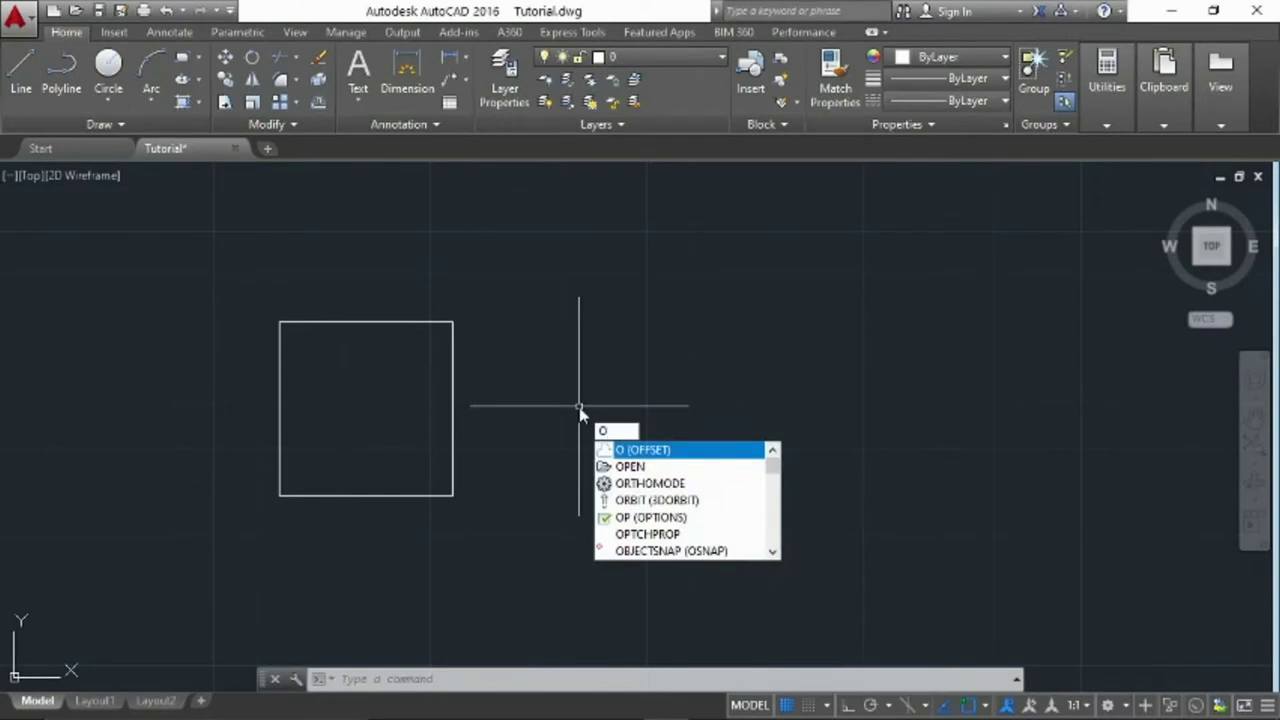
Offset the 2-by-2 square 0.8 inward to create a nested inner square
key(Return)
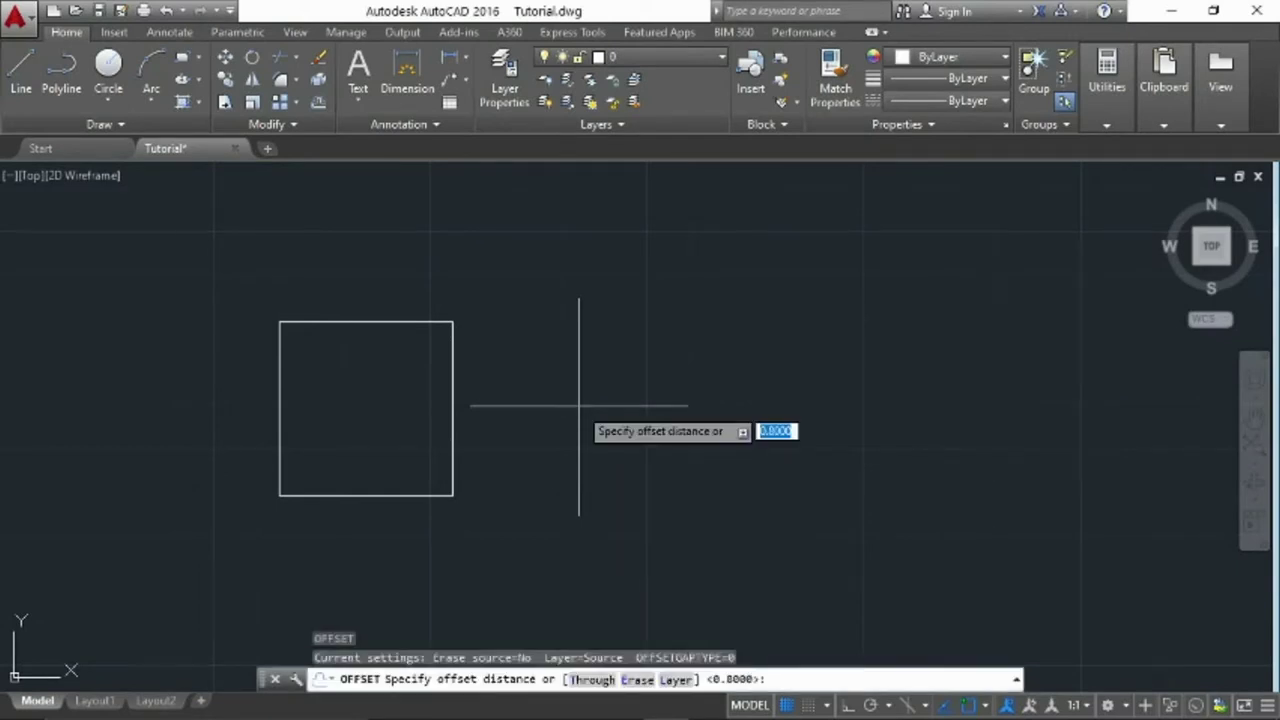
text(.8)
key(Return)
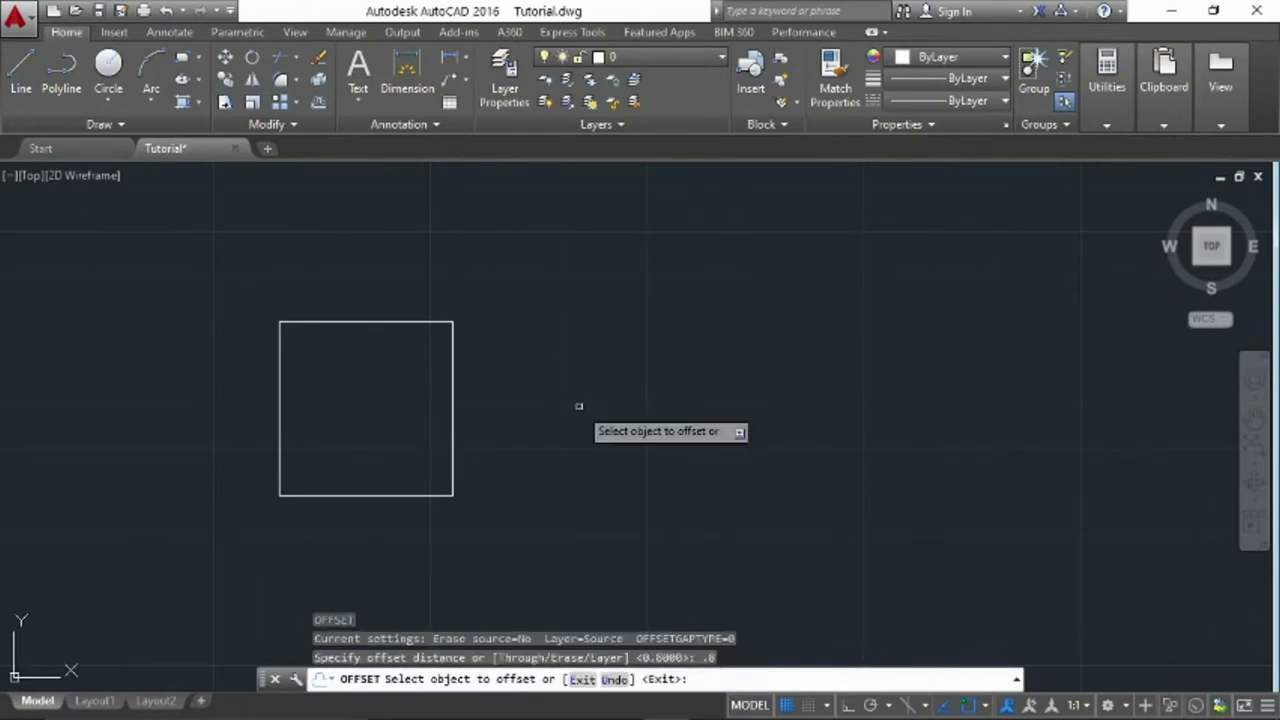
click(454, 415)
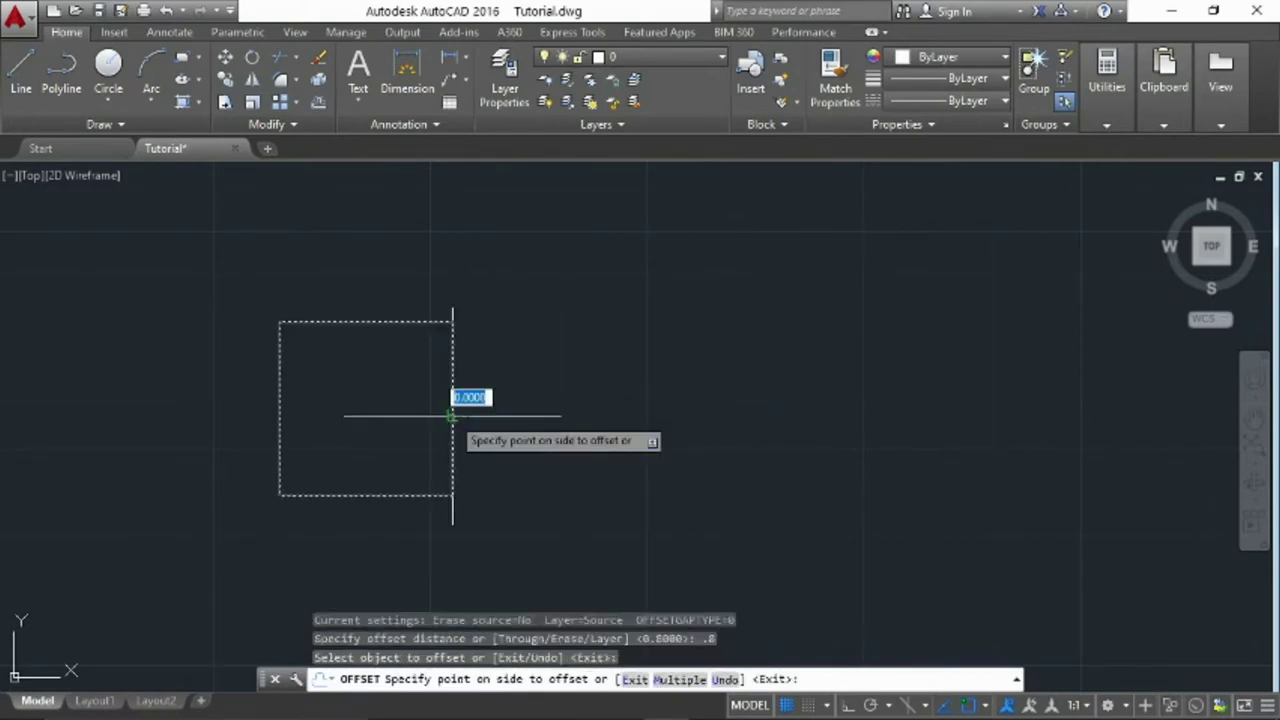
click(366, 414)
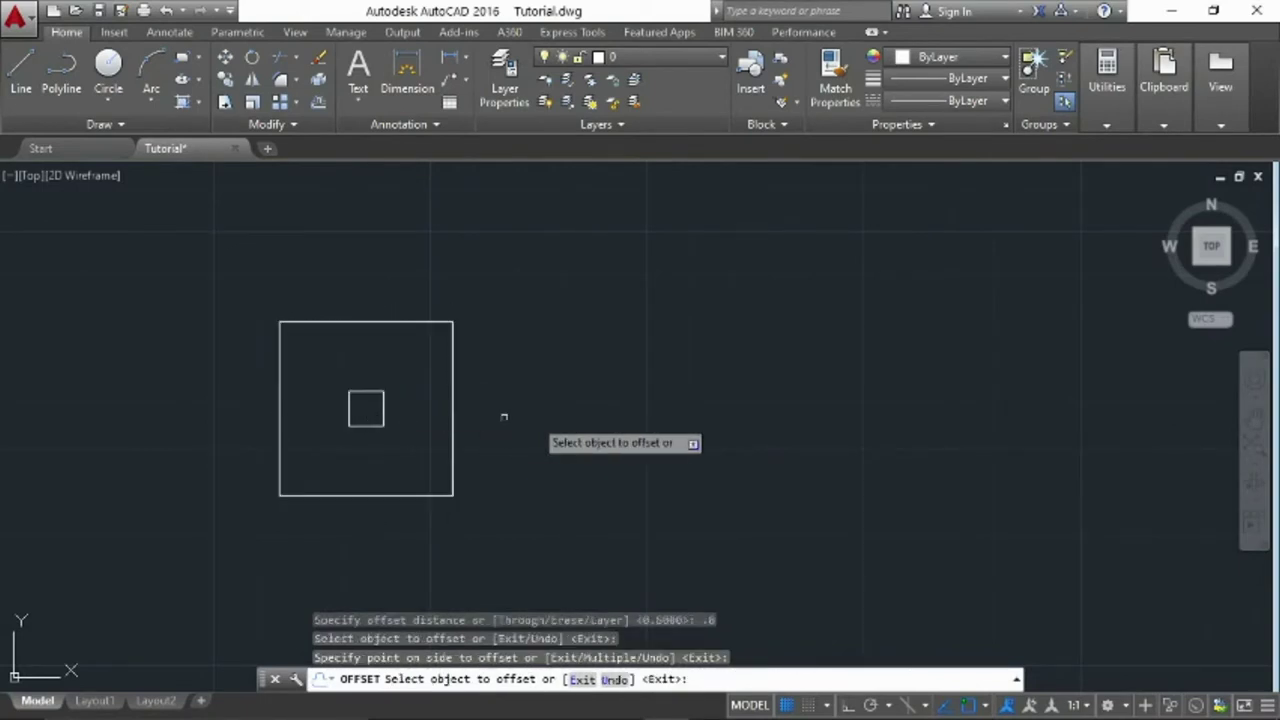
key(Return)
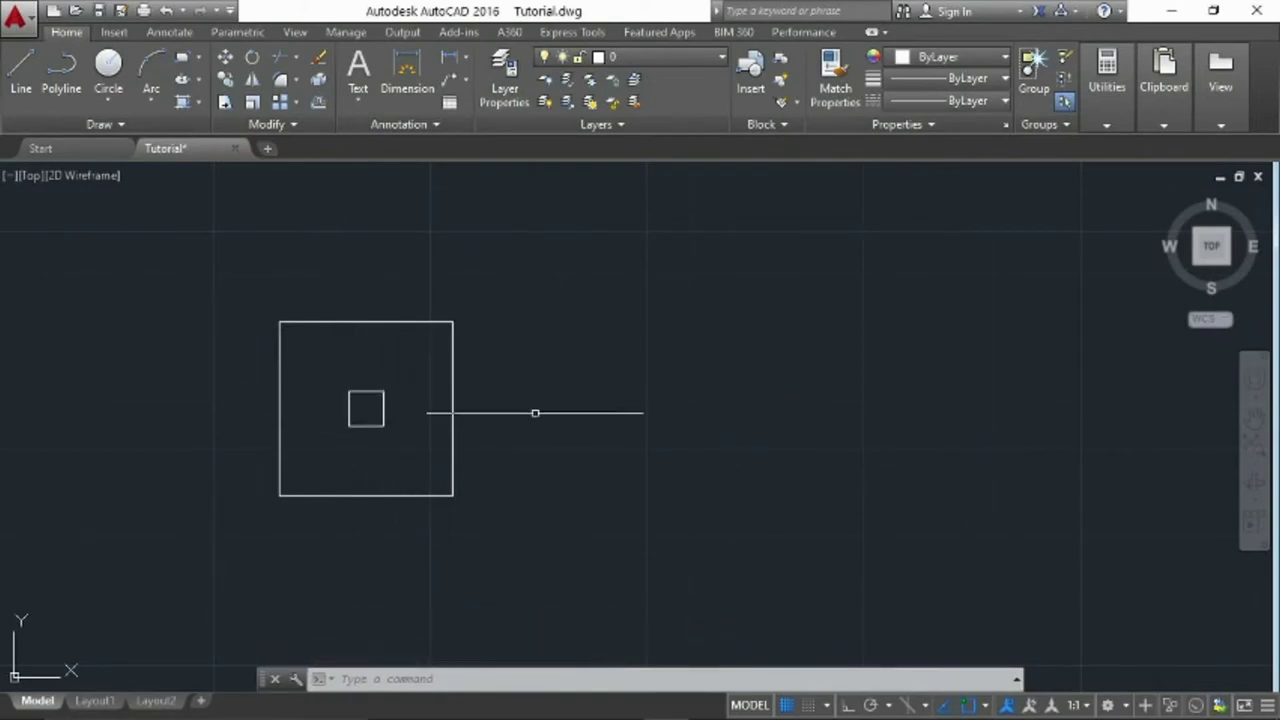
scroll(534, 410, down, 2)
scroll(540, 409, down, 2)
middle_drag(544, 408, 377, 552)
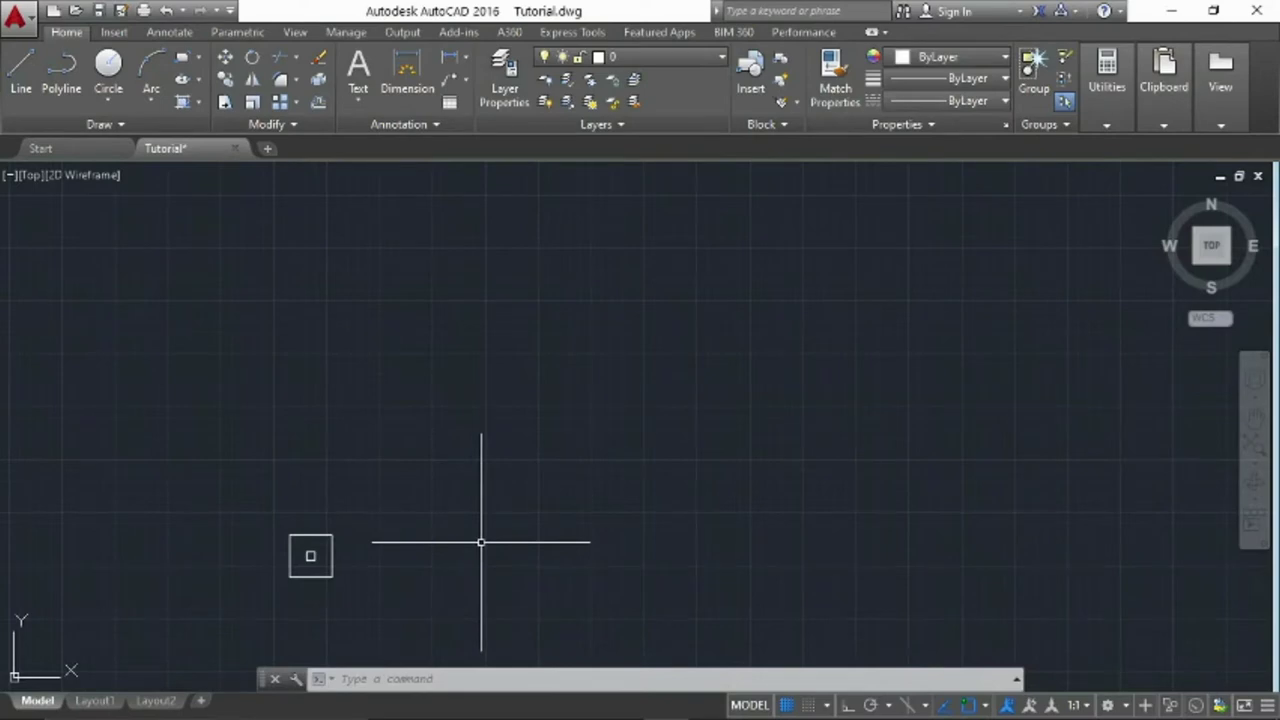
middle_drag(505, 543, 481, 543)
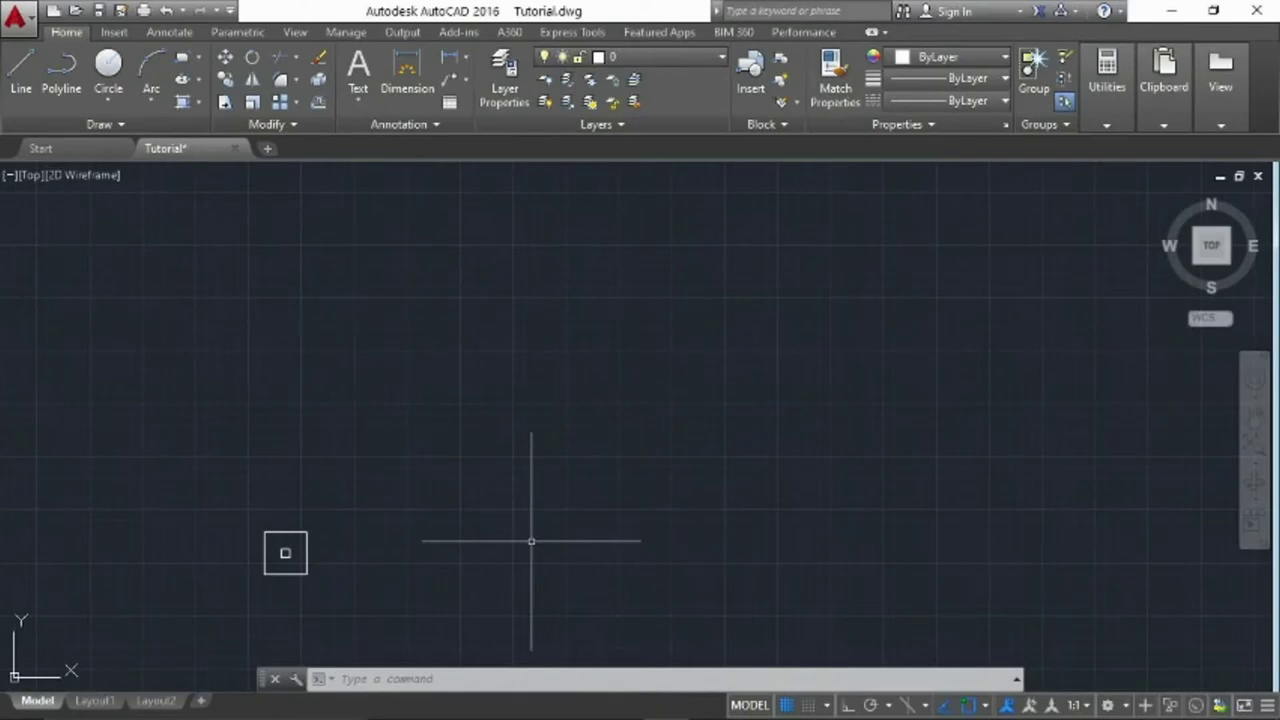
middle_drag(503, 540, 525, 528)
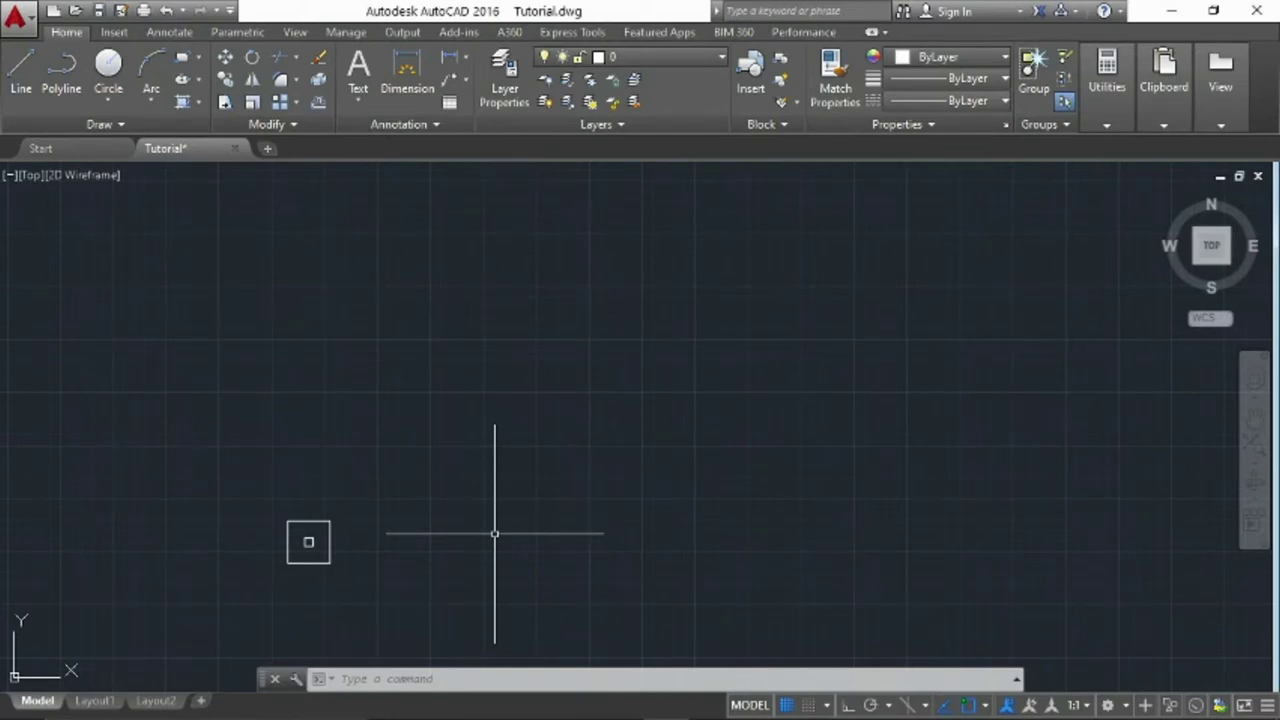
Start a rectangular array of both nested footing squares
text(ar)
key(Return)
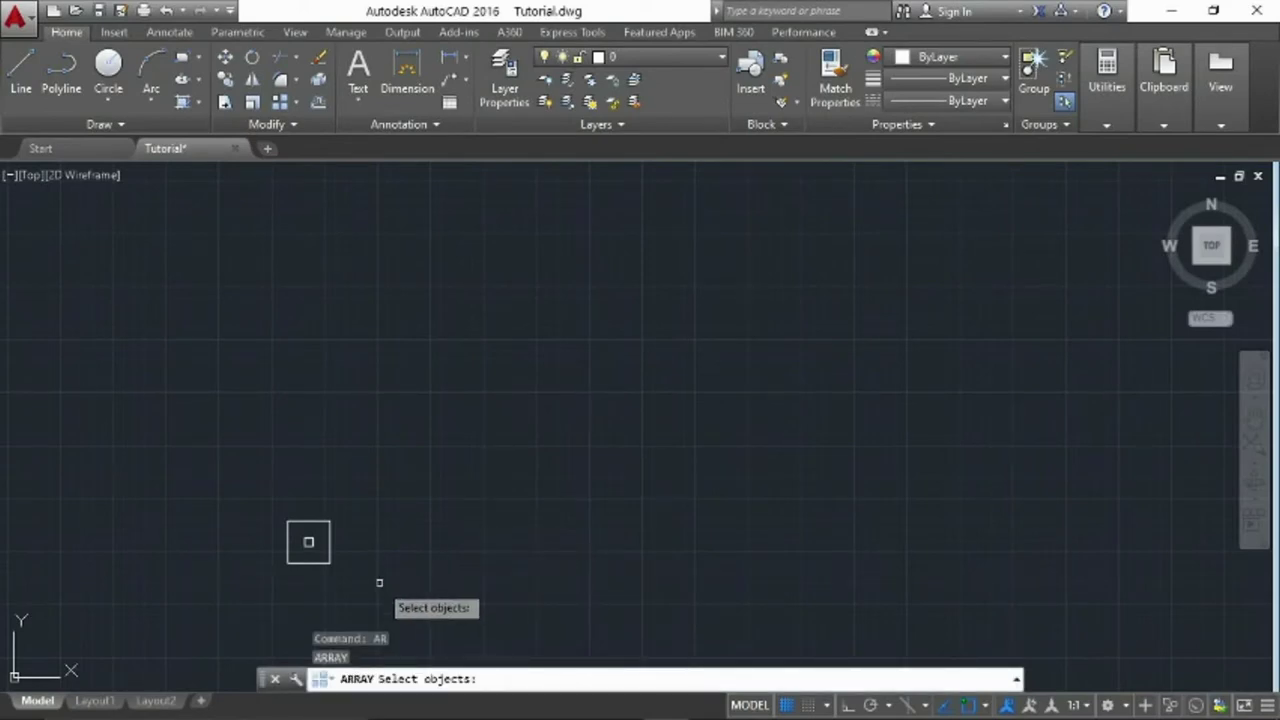
click(360, 565)
click(249, 486)
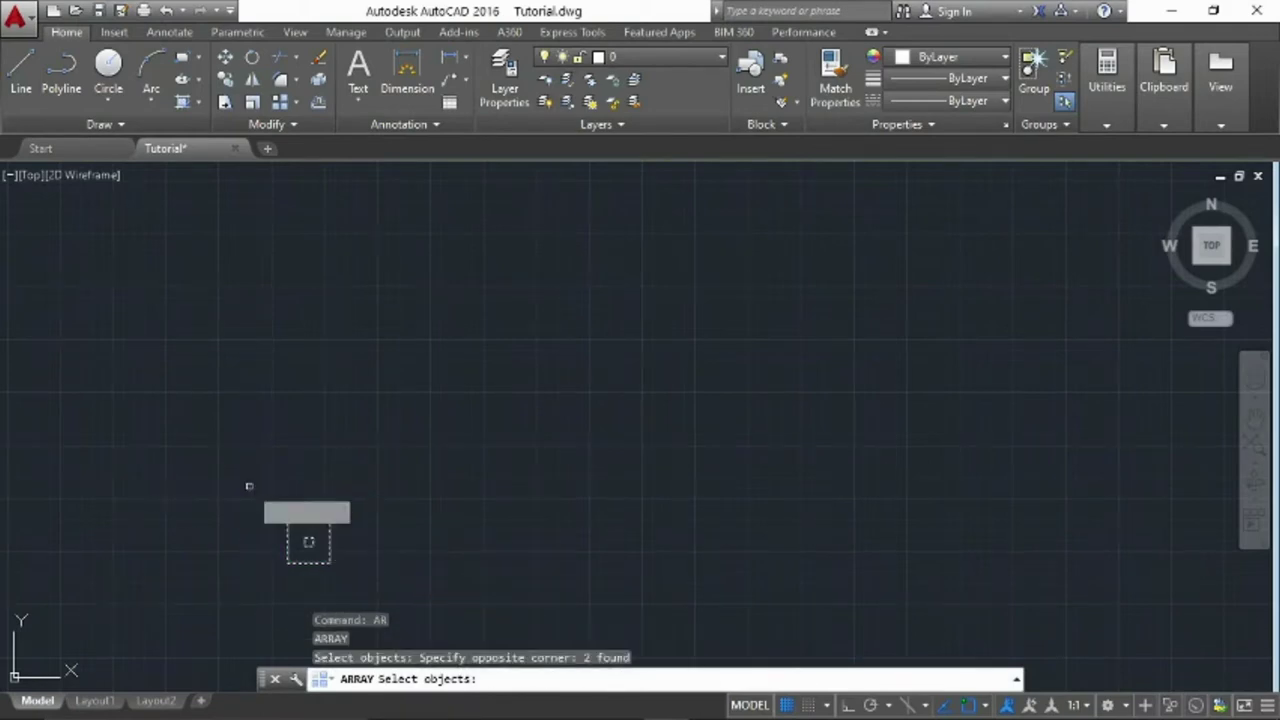
key(Return)
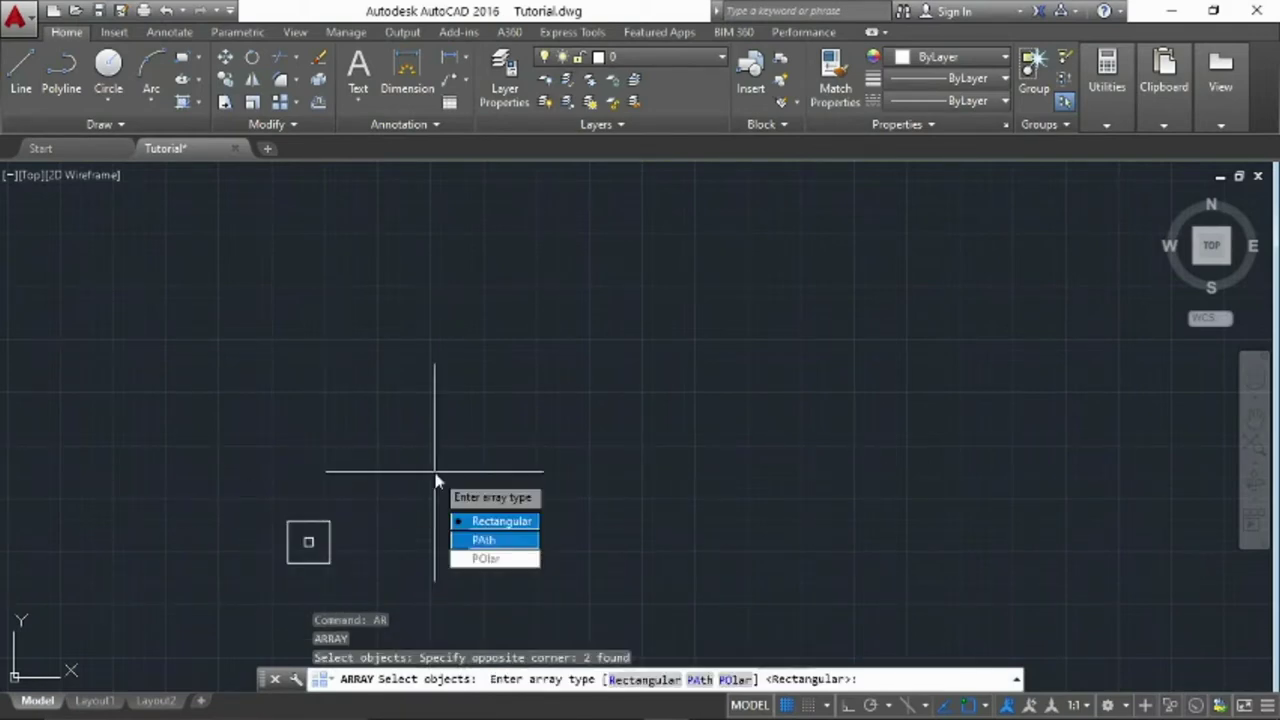
click(488, 522)
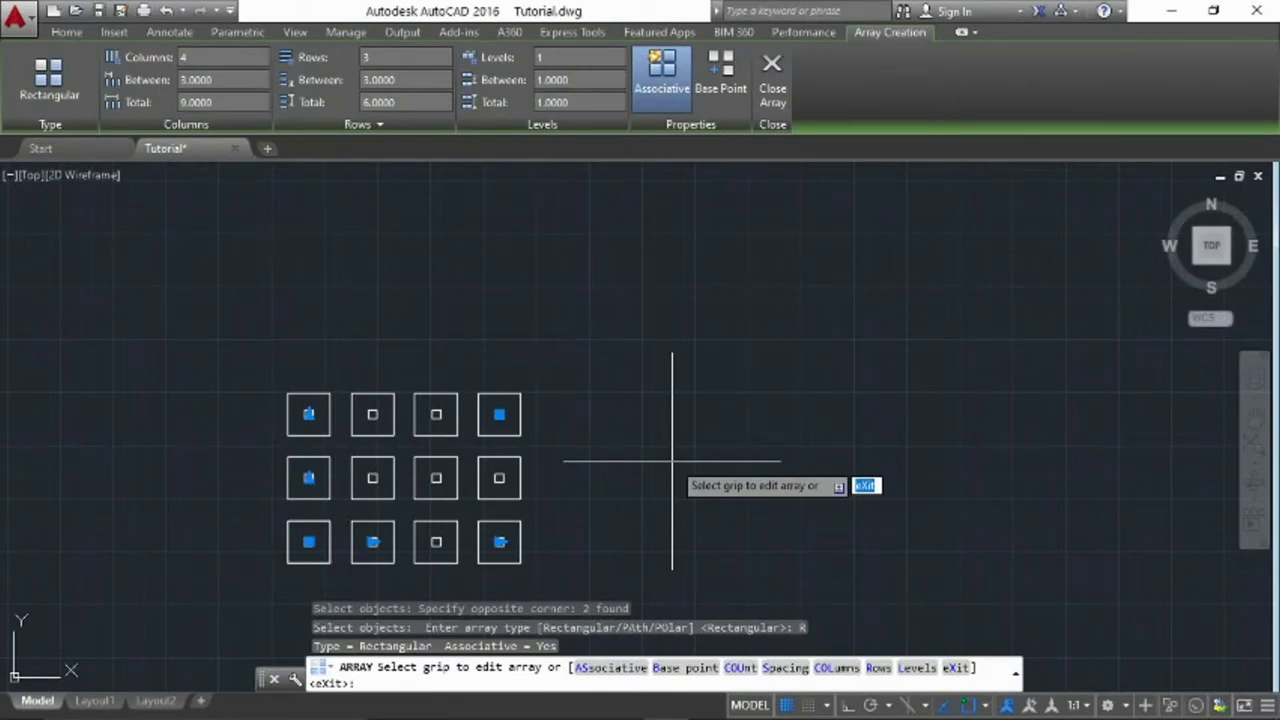
text(col)
Give the footing array 5 columns and 4 rows, each spaced 6 units, and finish it
key(Return)
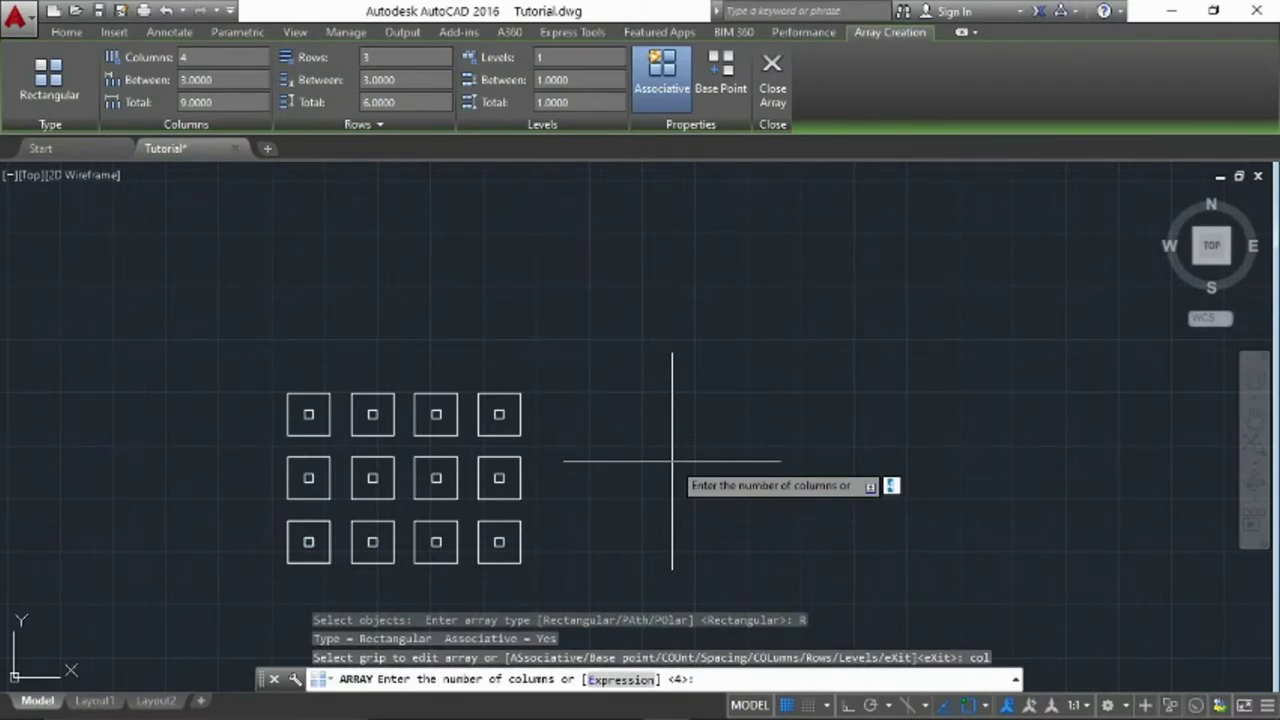
text(5)
key(Return)
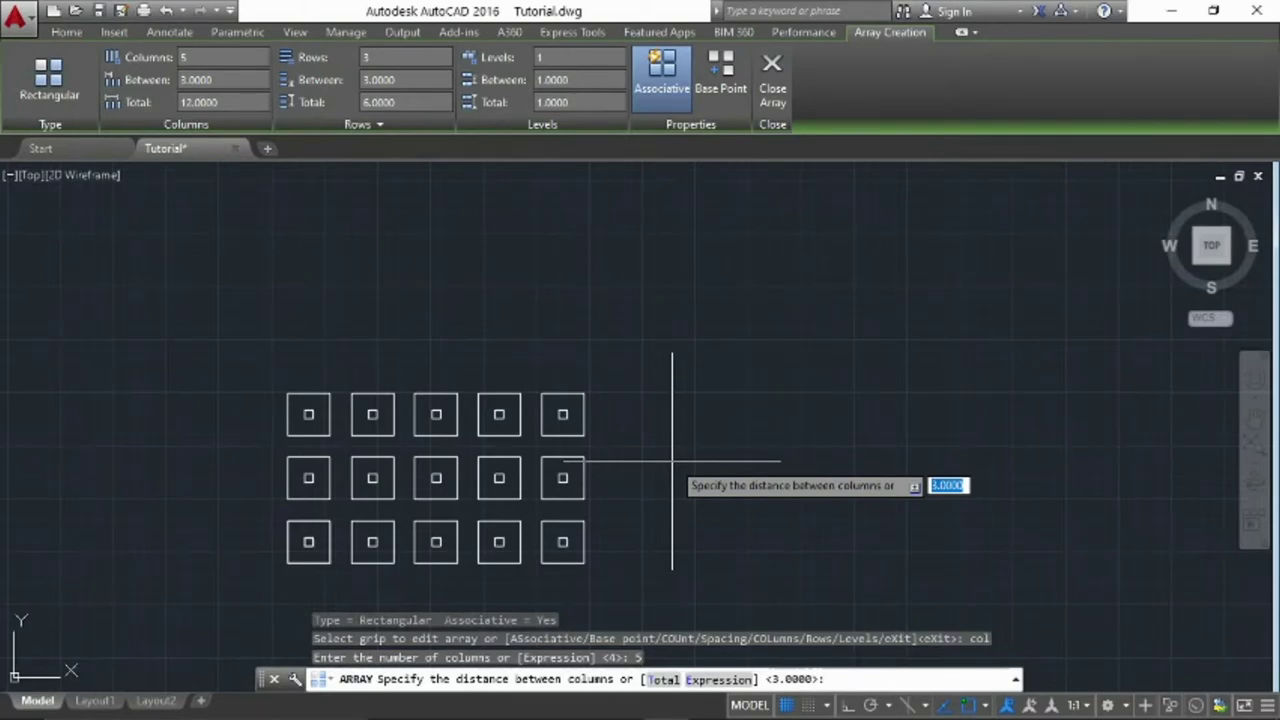
text(6)
key(Return)
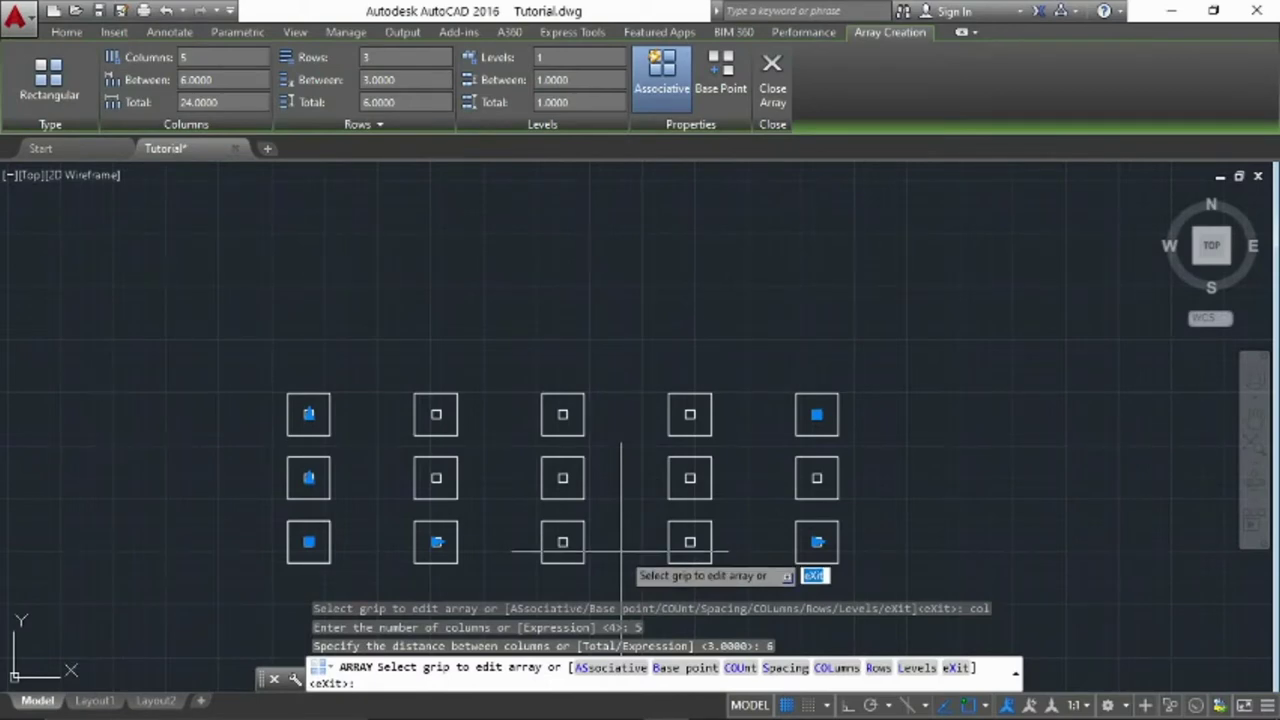
text(c)
key(Return)
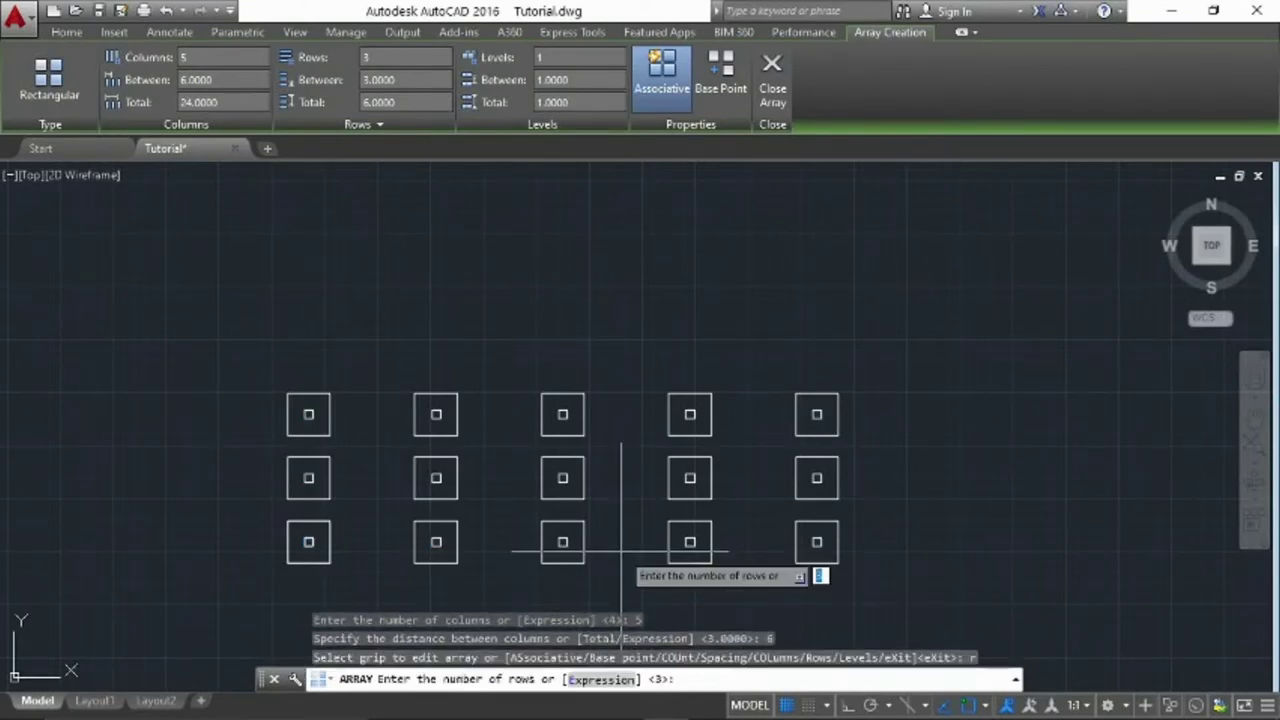
text(4)
key(Return)
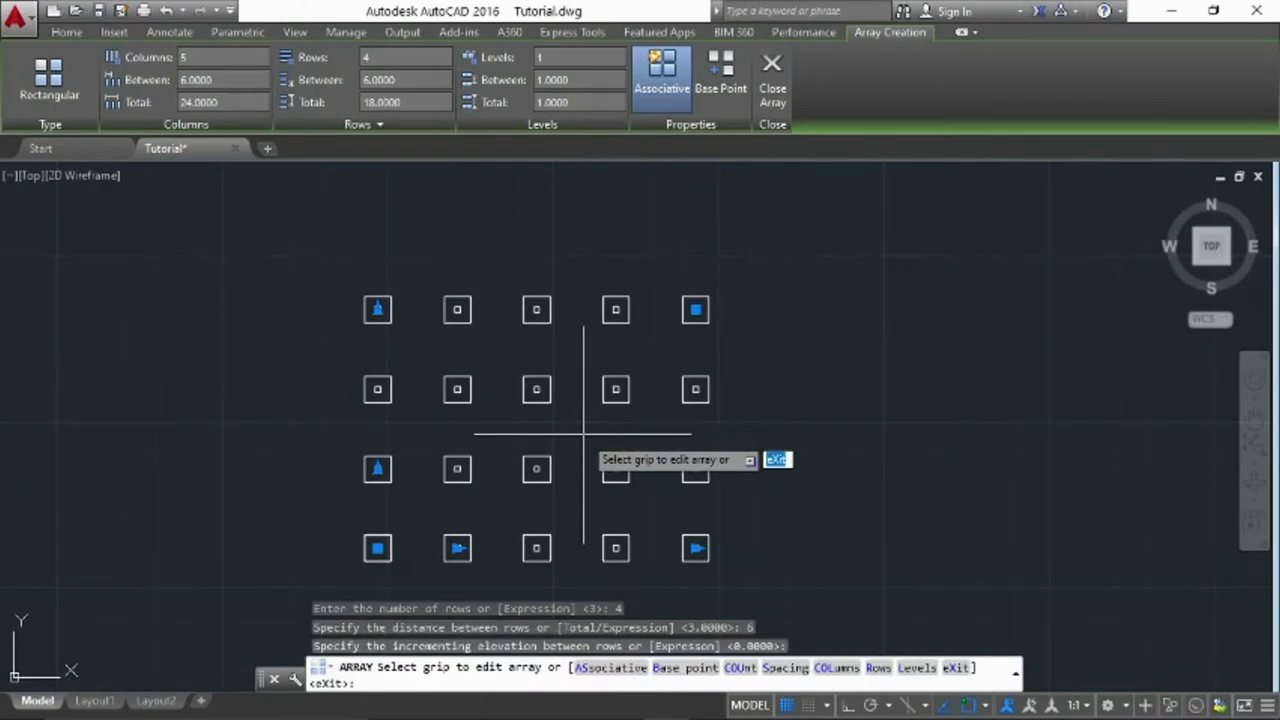
key(Return)
mouse_move(799, 461)
middle_down()
mouse_move(862, 446)
mouse_move(843, 406)
mouse_move(811, 440)
middle_up()
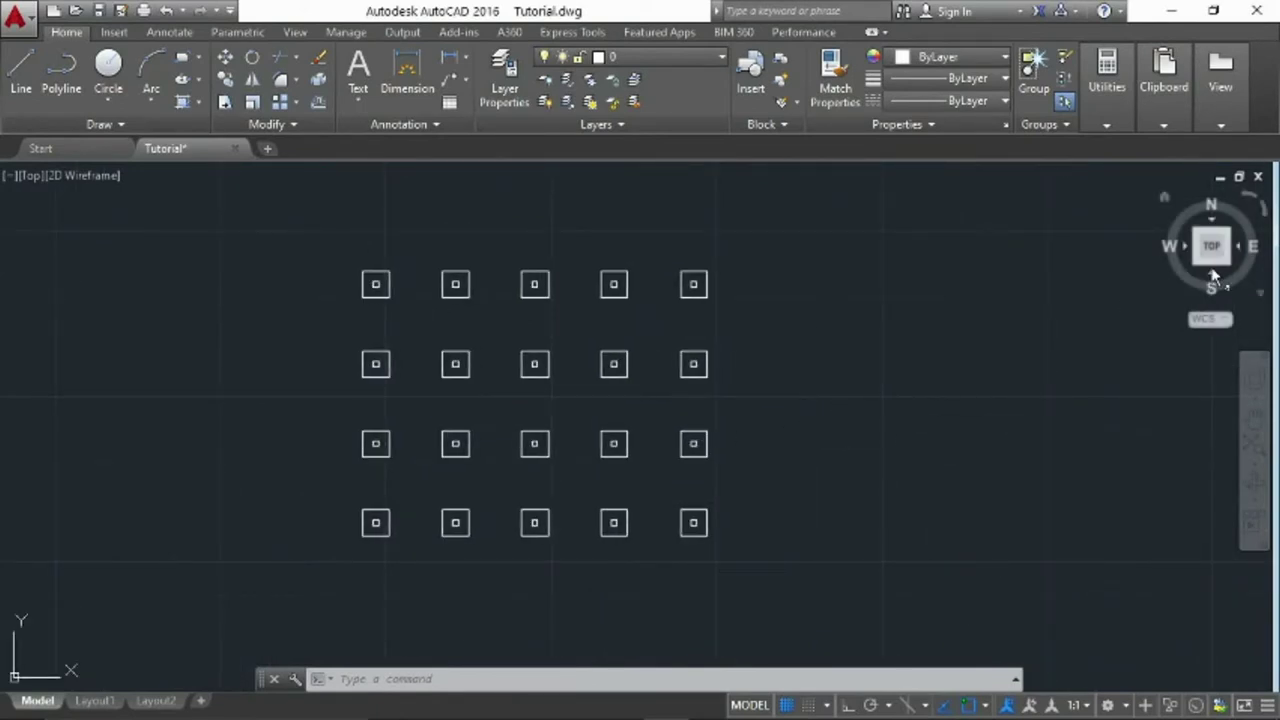
Switch to SW isometric and pan and zoom until the whole footing grid is centred
mouse_move(1210, 250)
click(1199, 265)
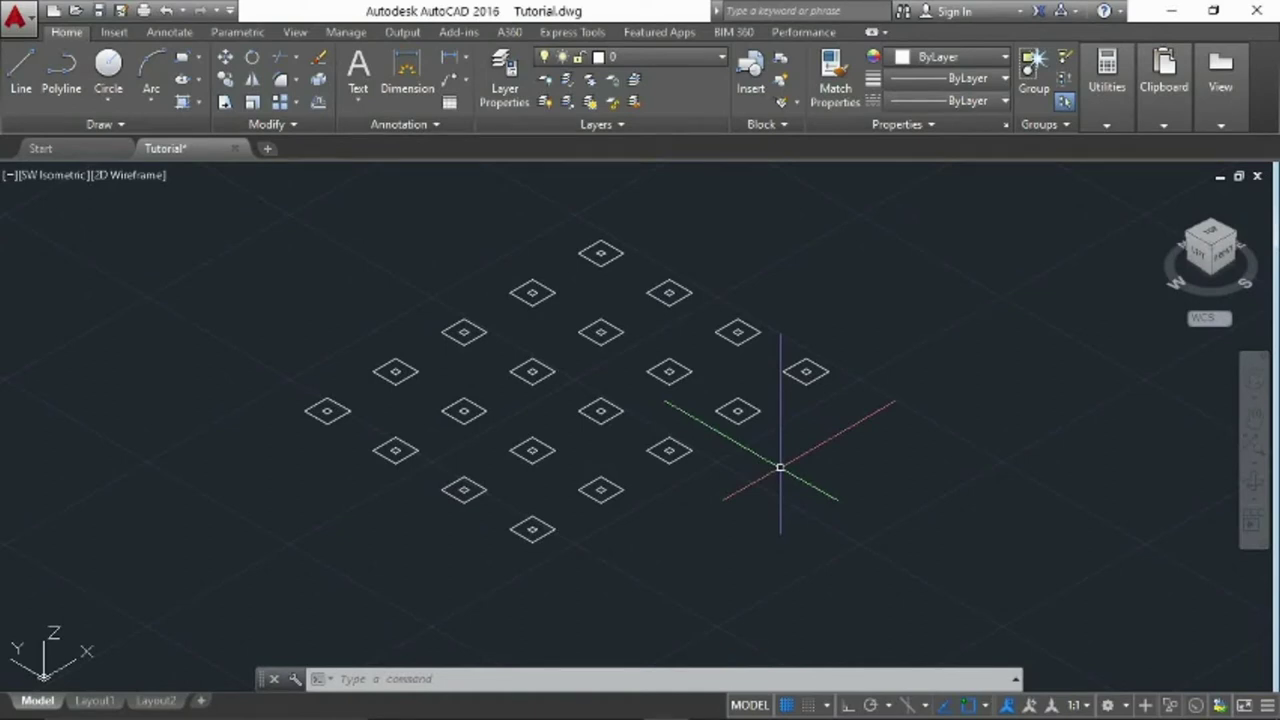
middle_drag(780, 467, 801, 502)
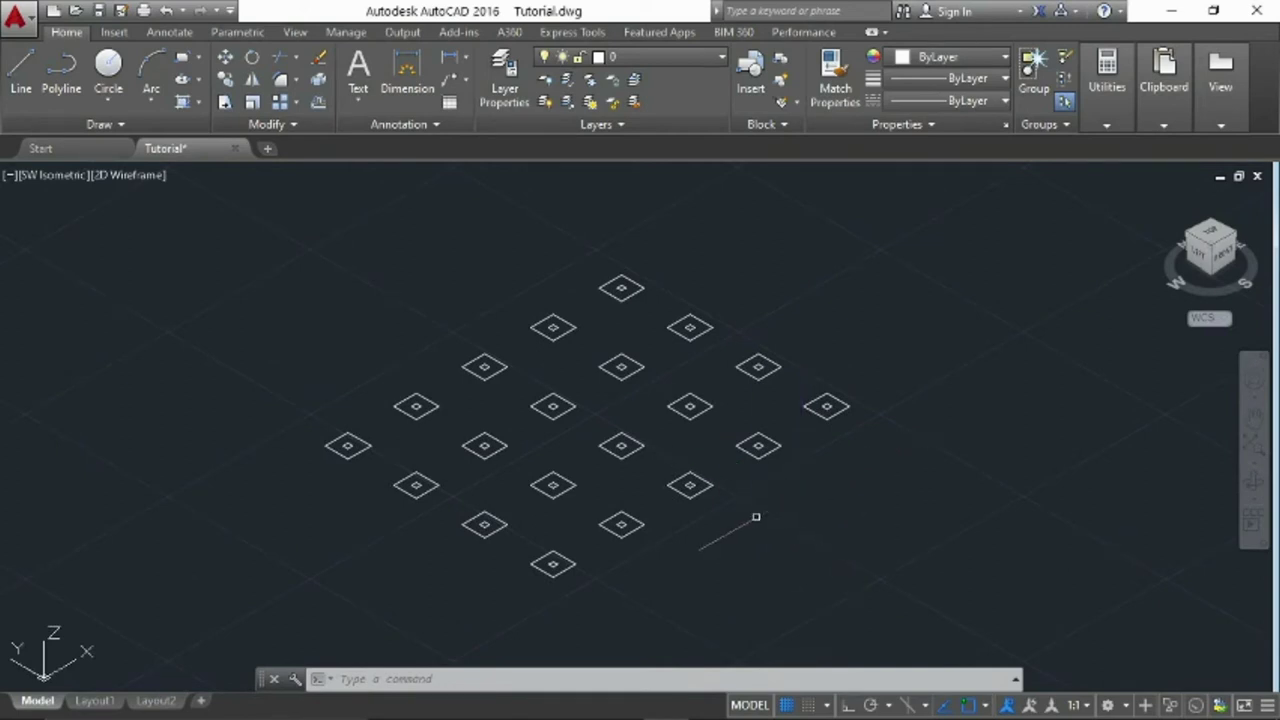
scroll(716, 516, up, 2)
middle_drag(723, 514, 803, 551)
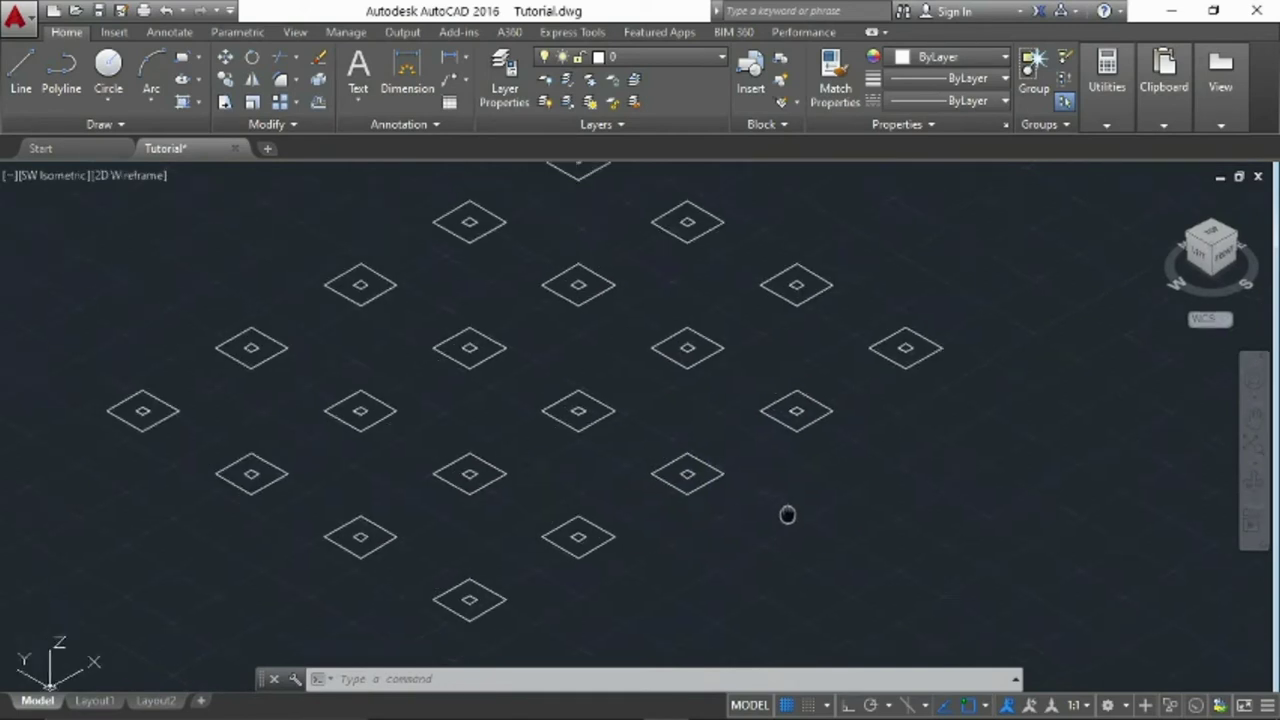
scroll(805, 540, down, 2)
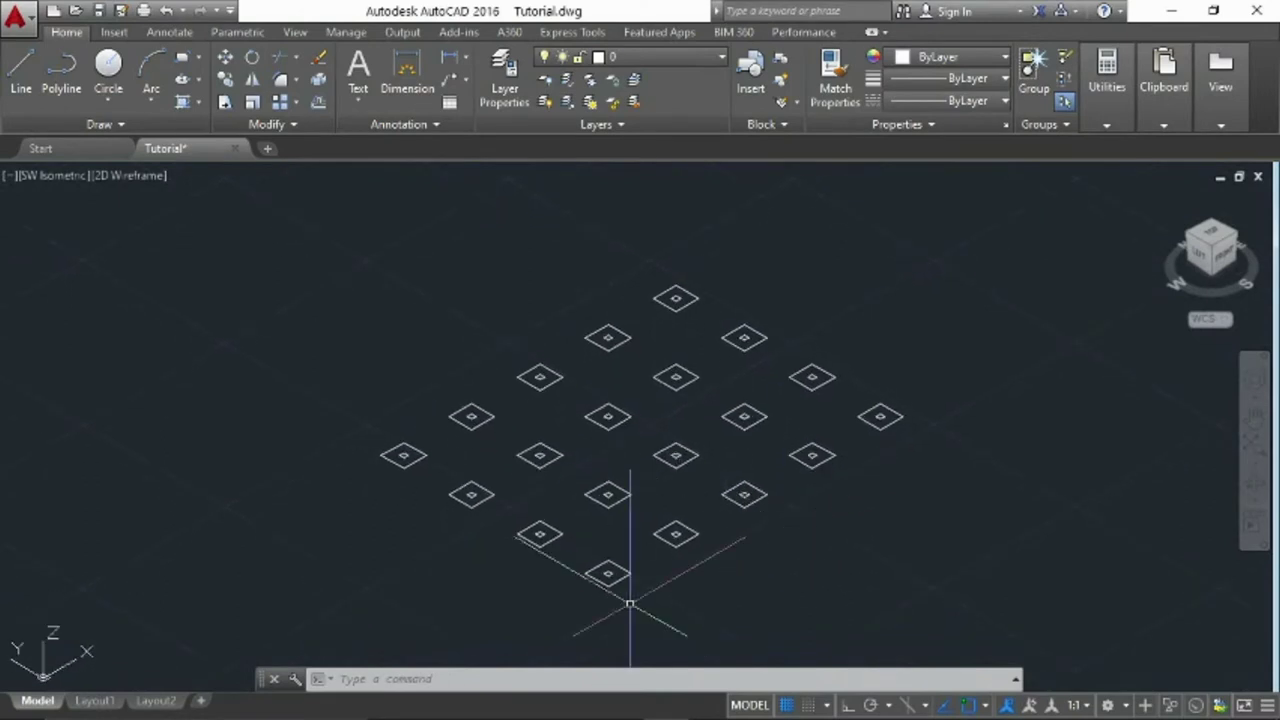
middle_drag(627, 590, 606, 569)
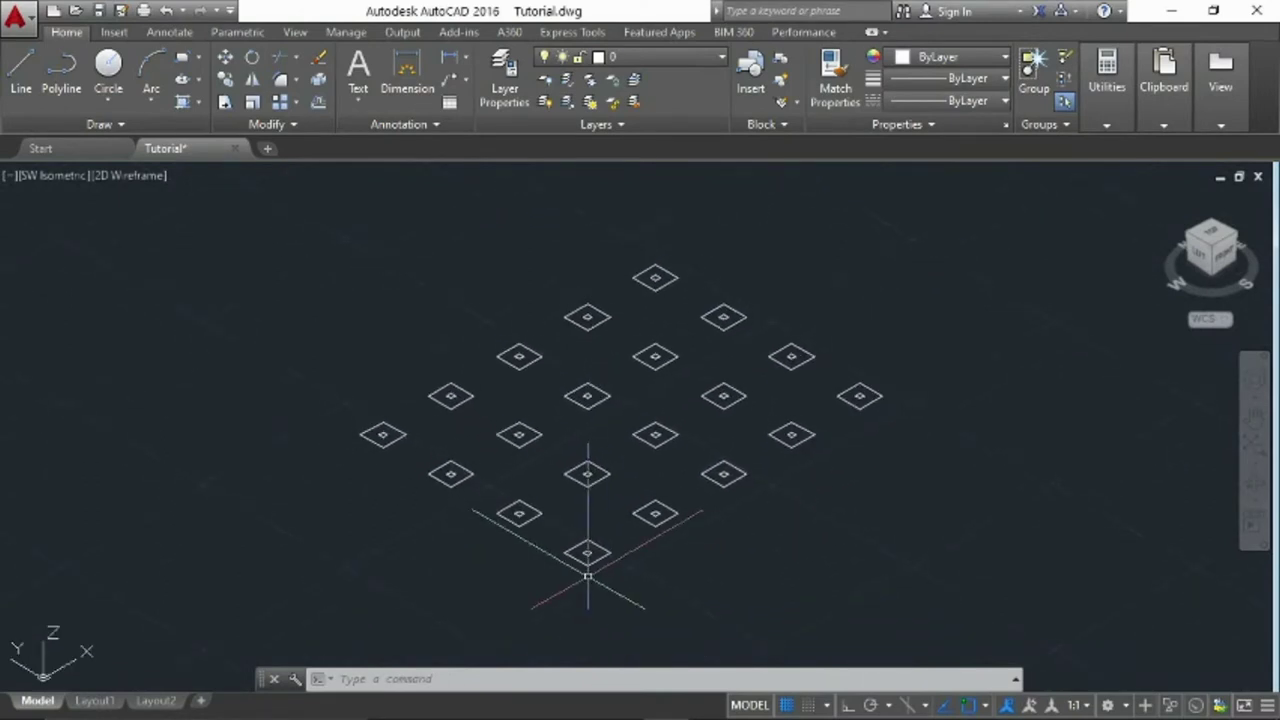
scroll(595, 565, up, 2)
middle_drag(609, 571, 607, 591)
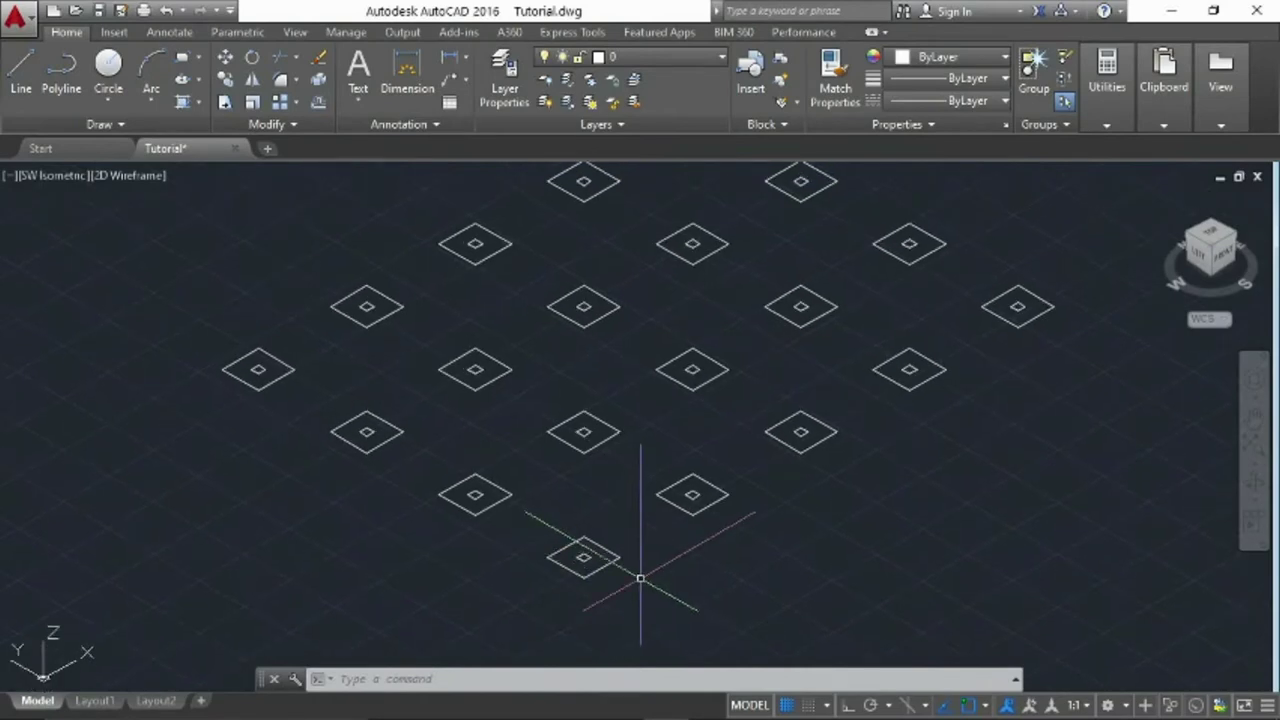
middle_drag(646, 574, 637, 594)
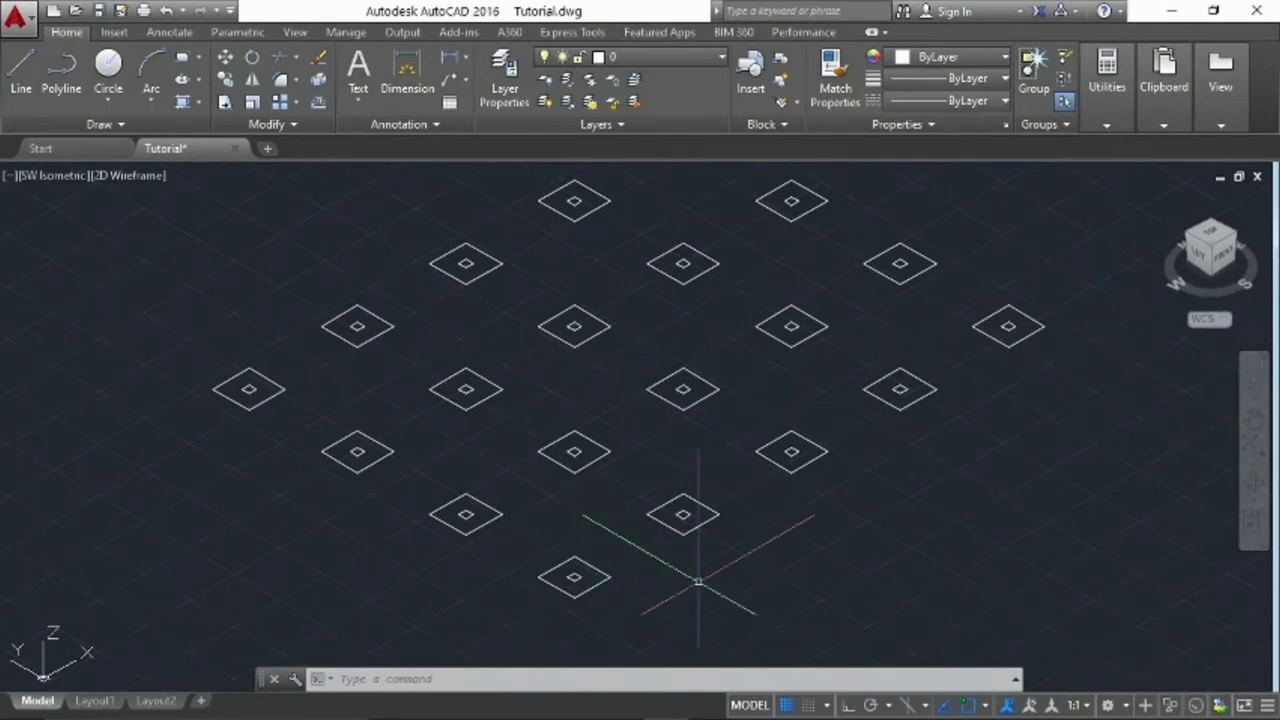
middle_drag(683, 582, 706, 566)
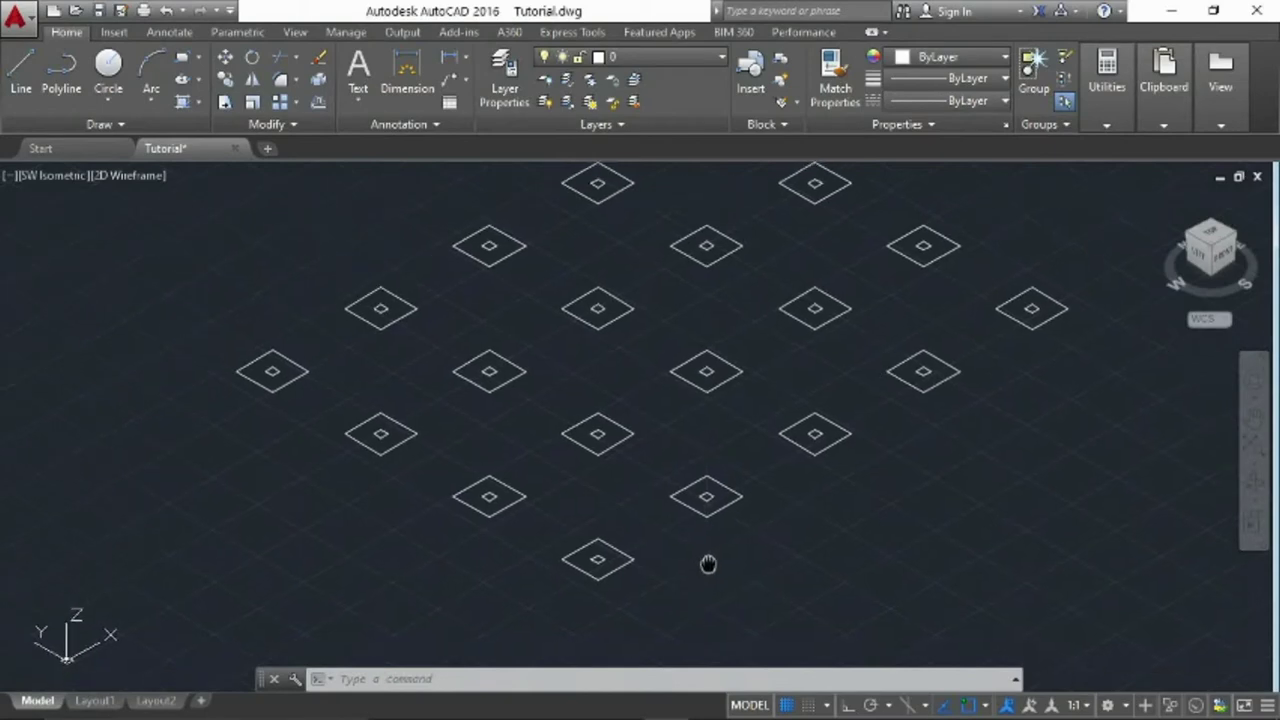
scroll(681, 597, down, 2)
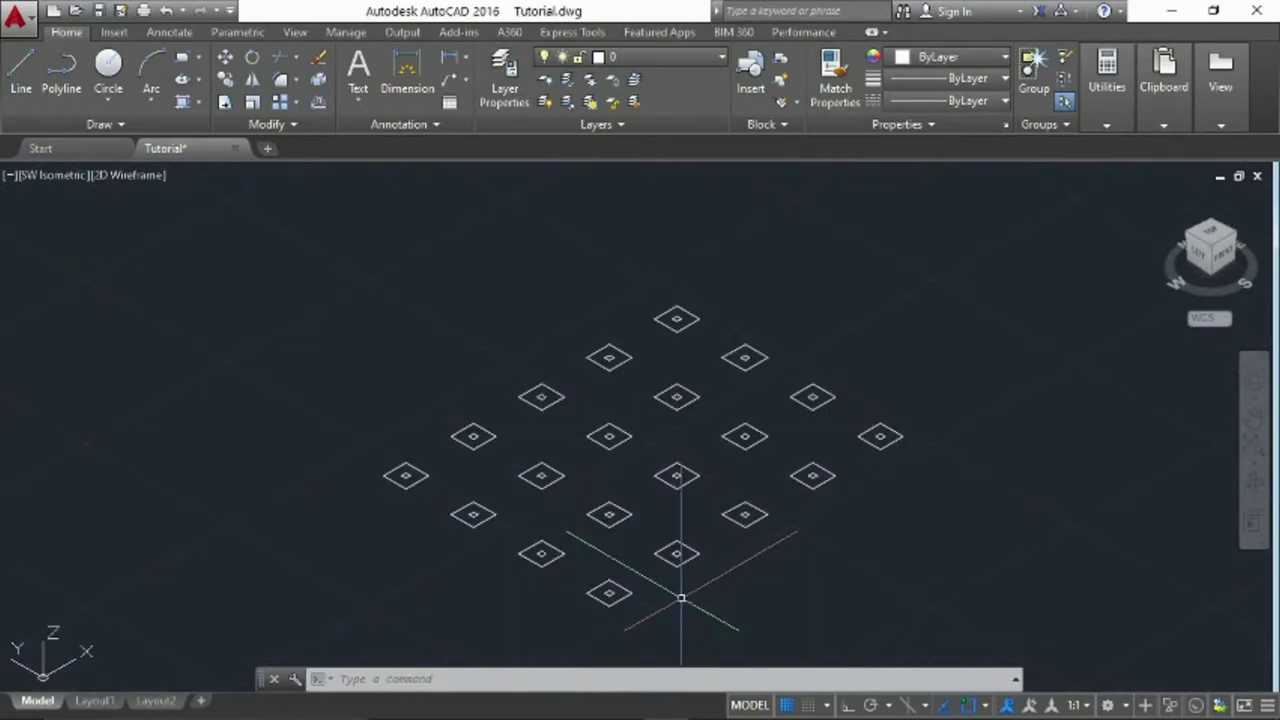
Explode the footing array with X and confirm one footing now selects on its own
text(x)
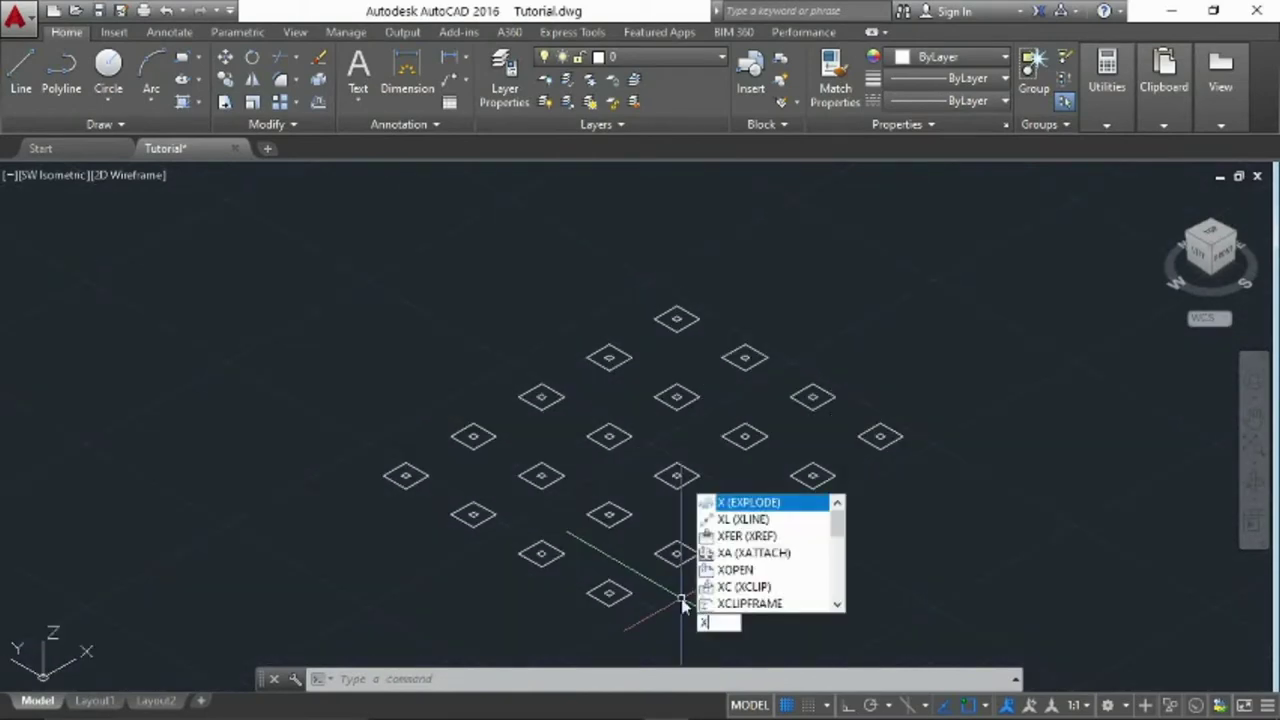
key(Return)
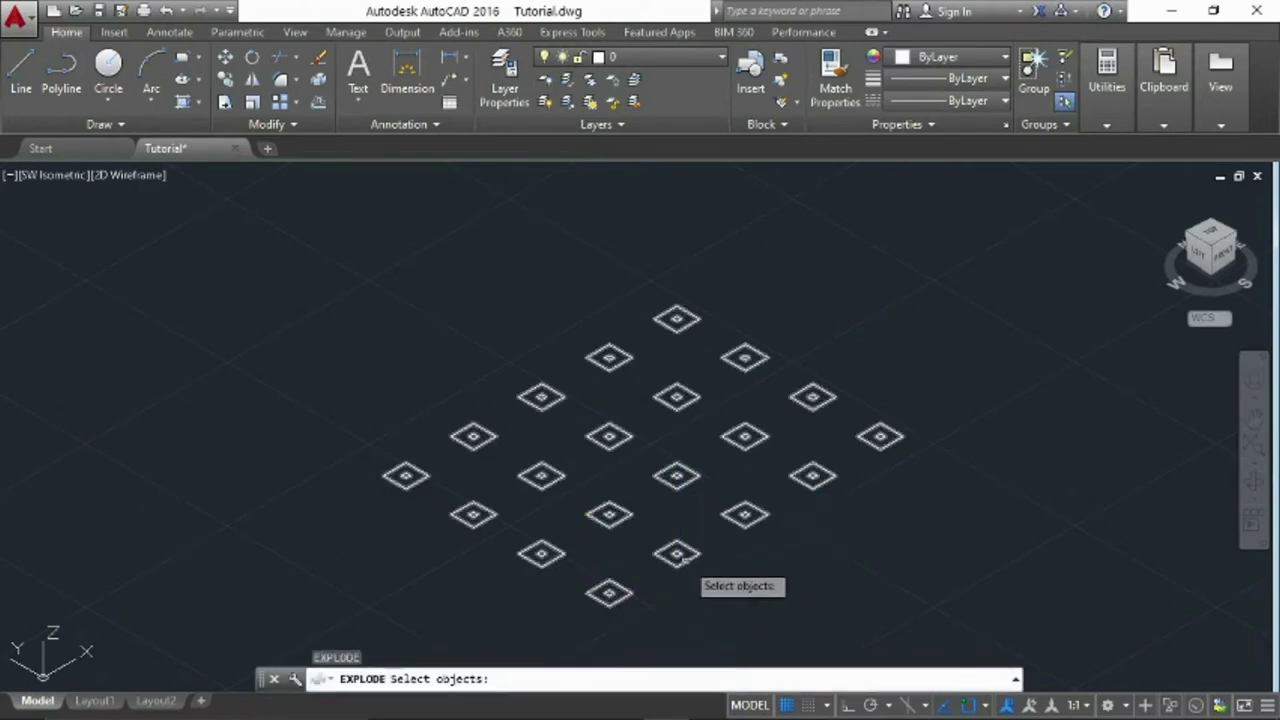
click(684, 558)
key(Return)
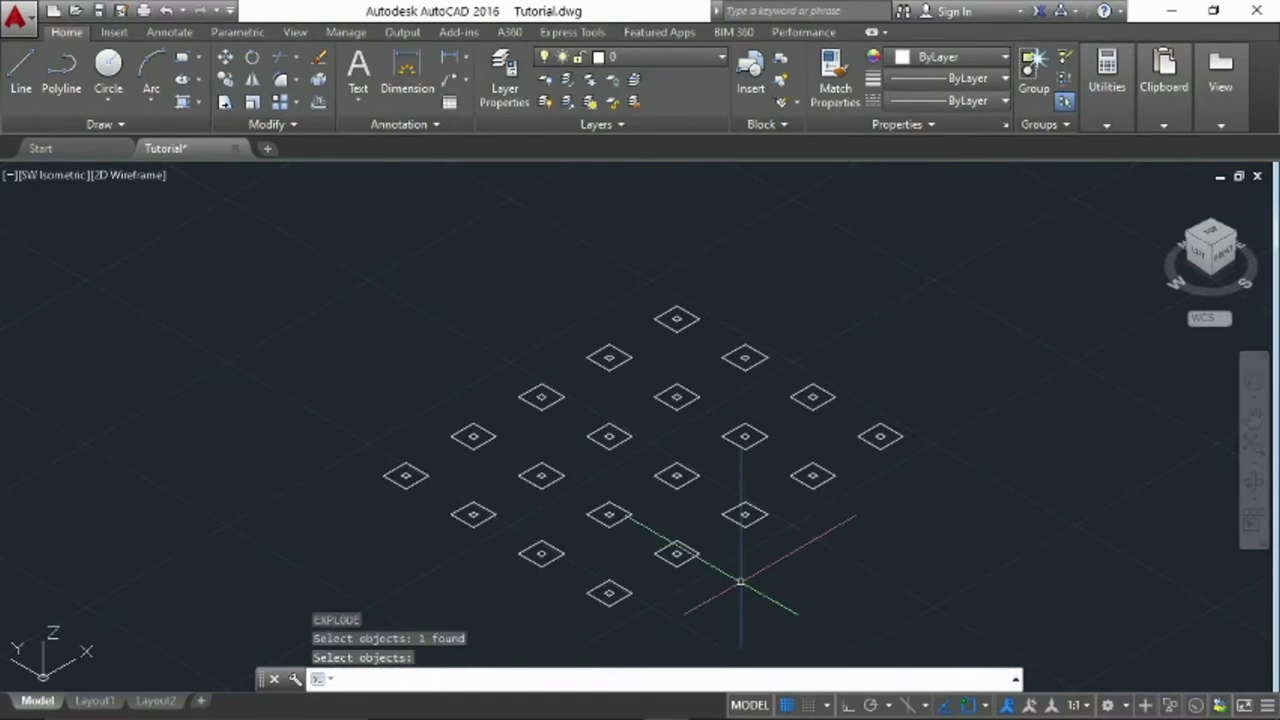
click(677, 565)
mouse_move(688, 560)
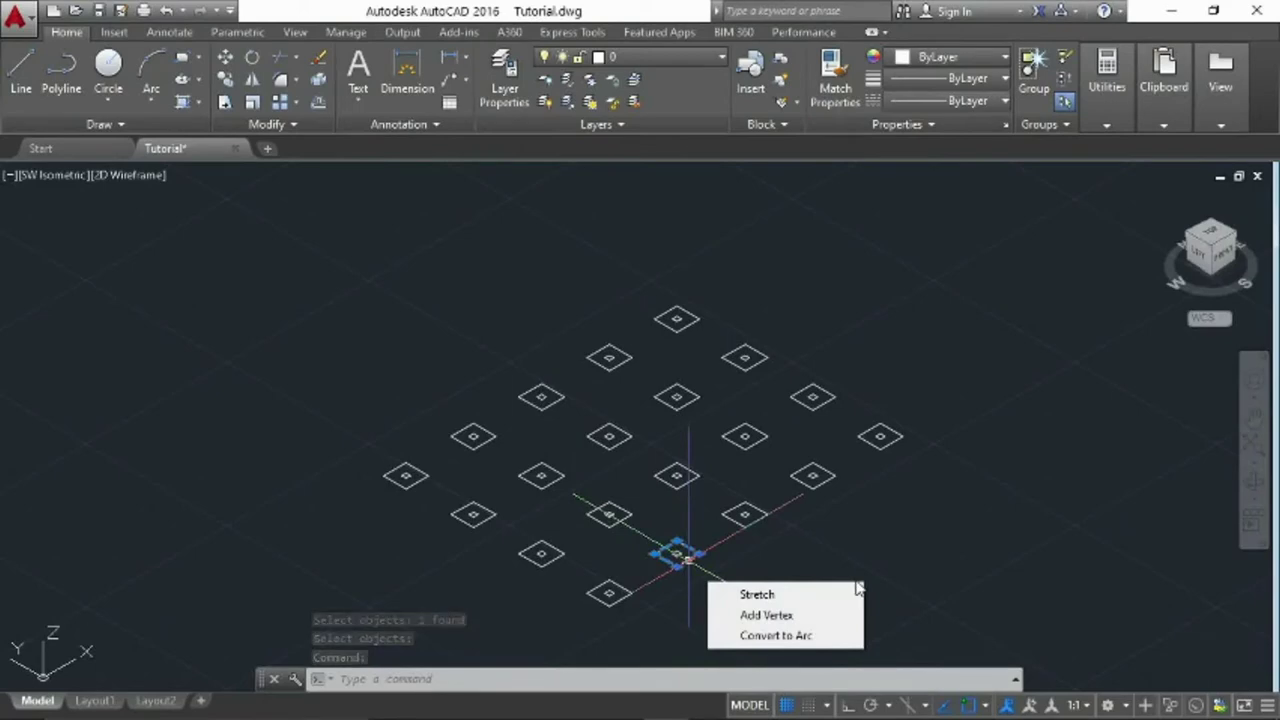
key(Escape)
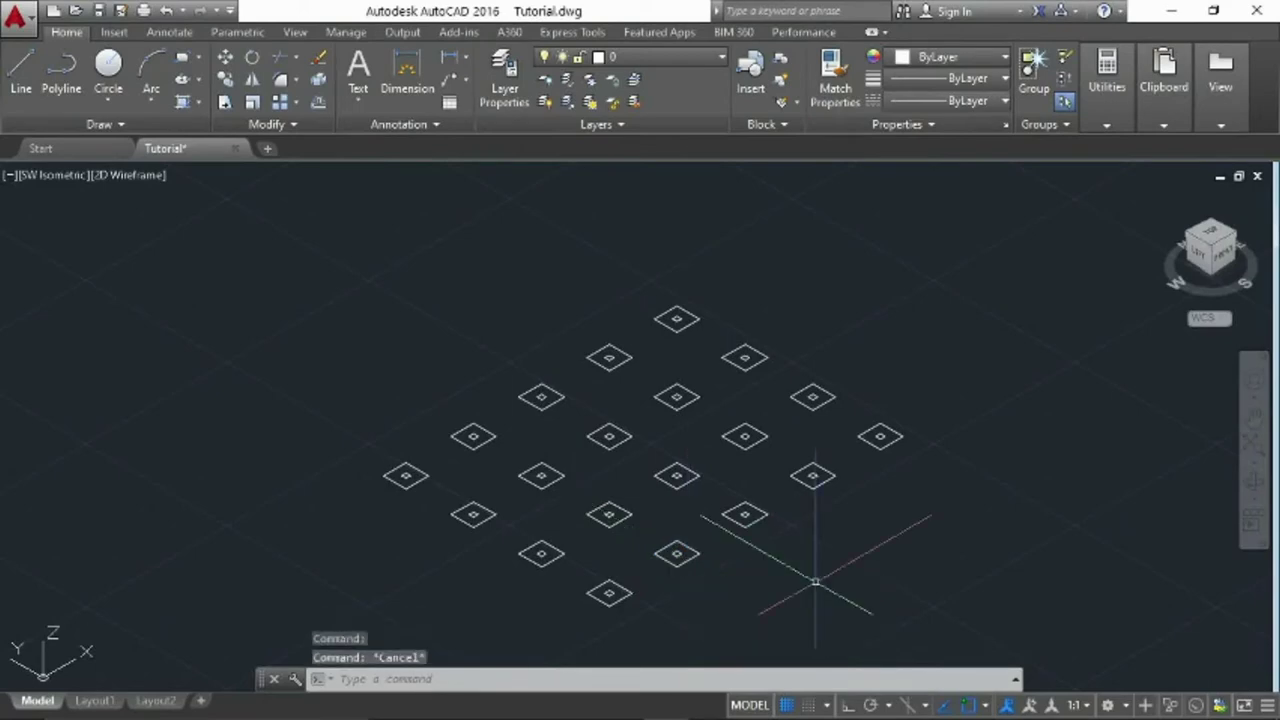
mouse_move(700, 572)
middle_down()
mouse_move(728, 537)
mouse_move(663, 571)
middle_up()
scroll(674, 540, up, 2)
scroll(665, 571, down, 3)
scroll(680, 568, up, 2)
scroll(688, 567, up, 2)
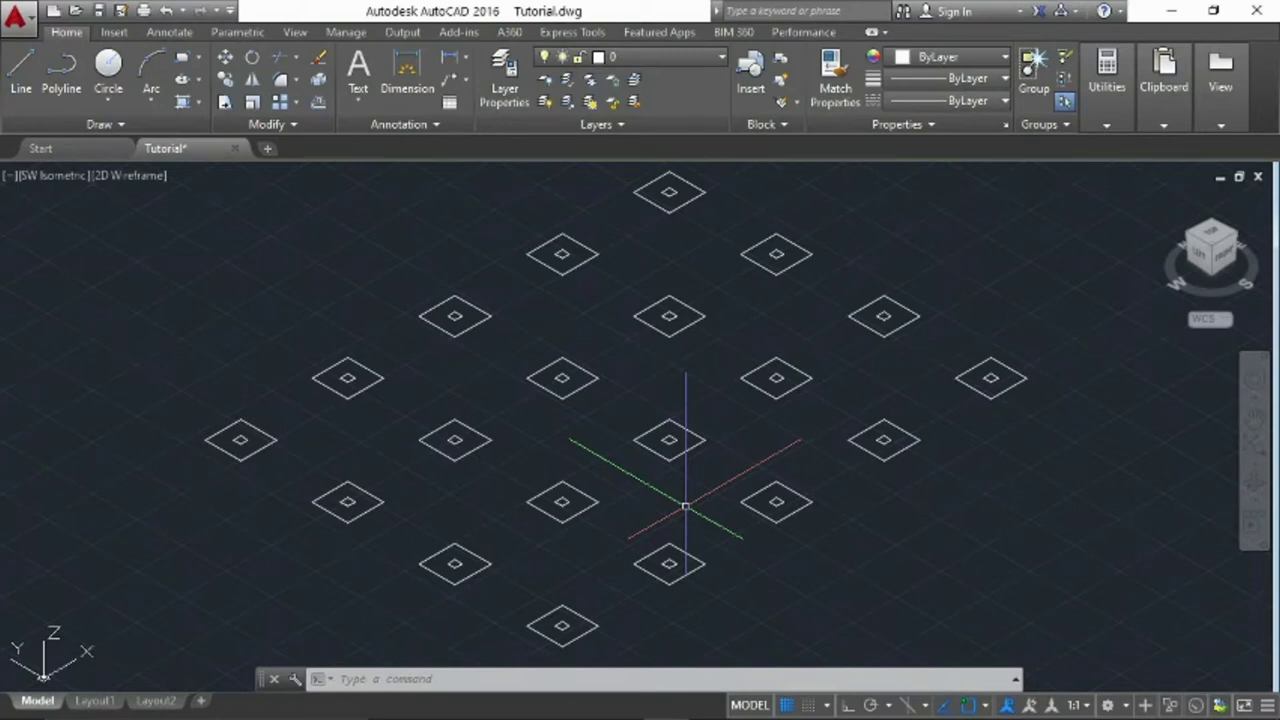
text(-CH)
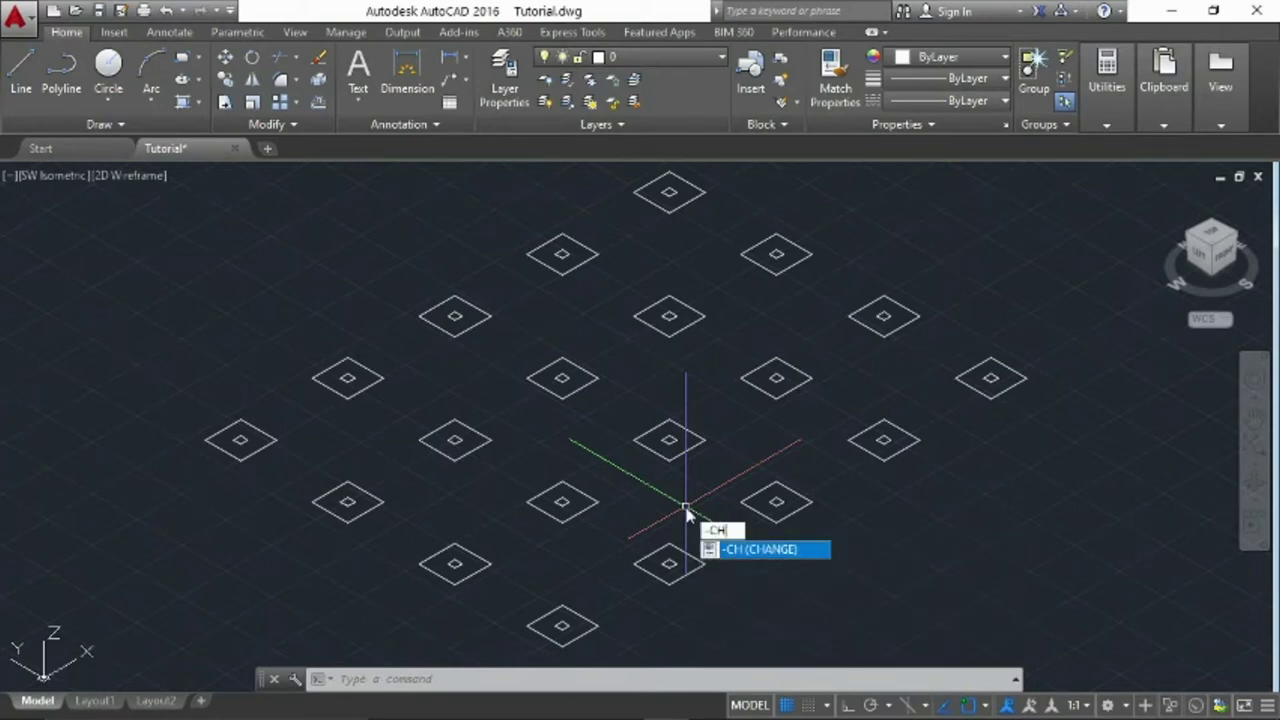
Select all 20 inner footing squares for the -CH CHANGE command
key(Return)
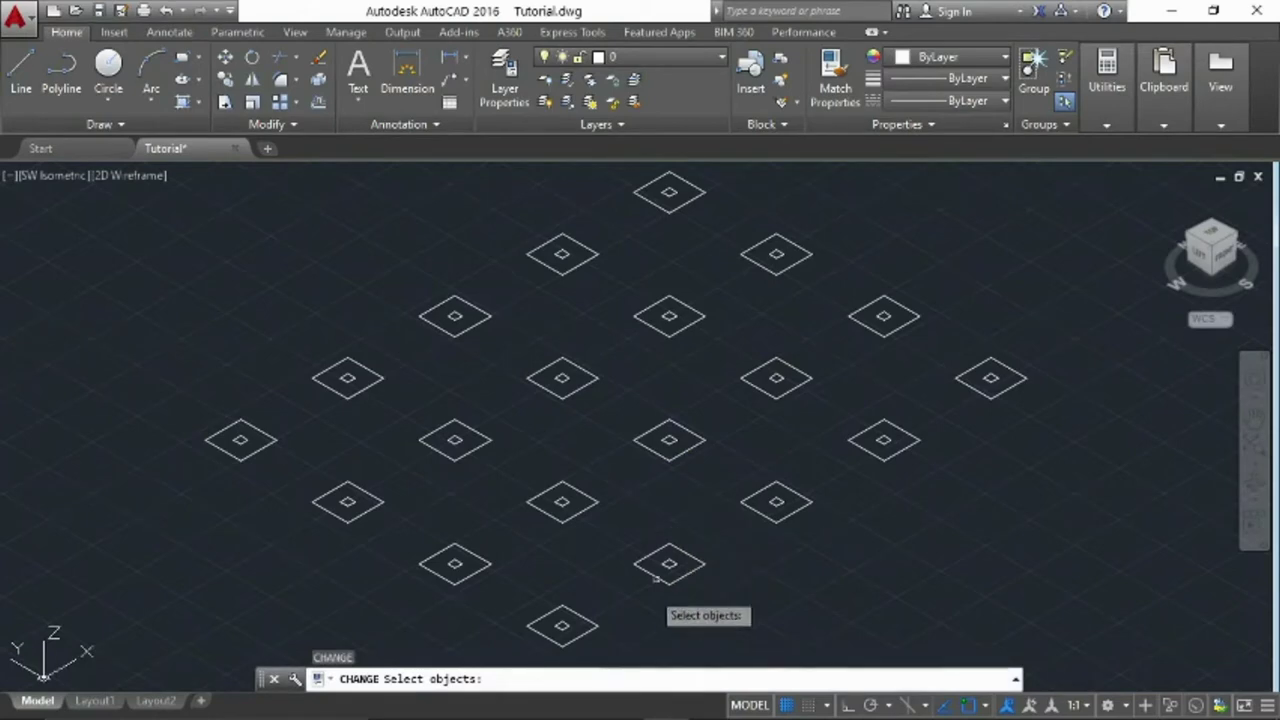
click(563, 622)
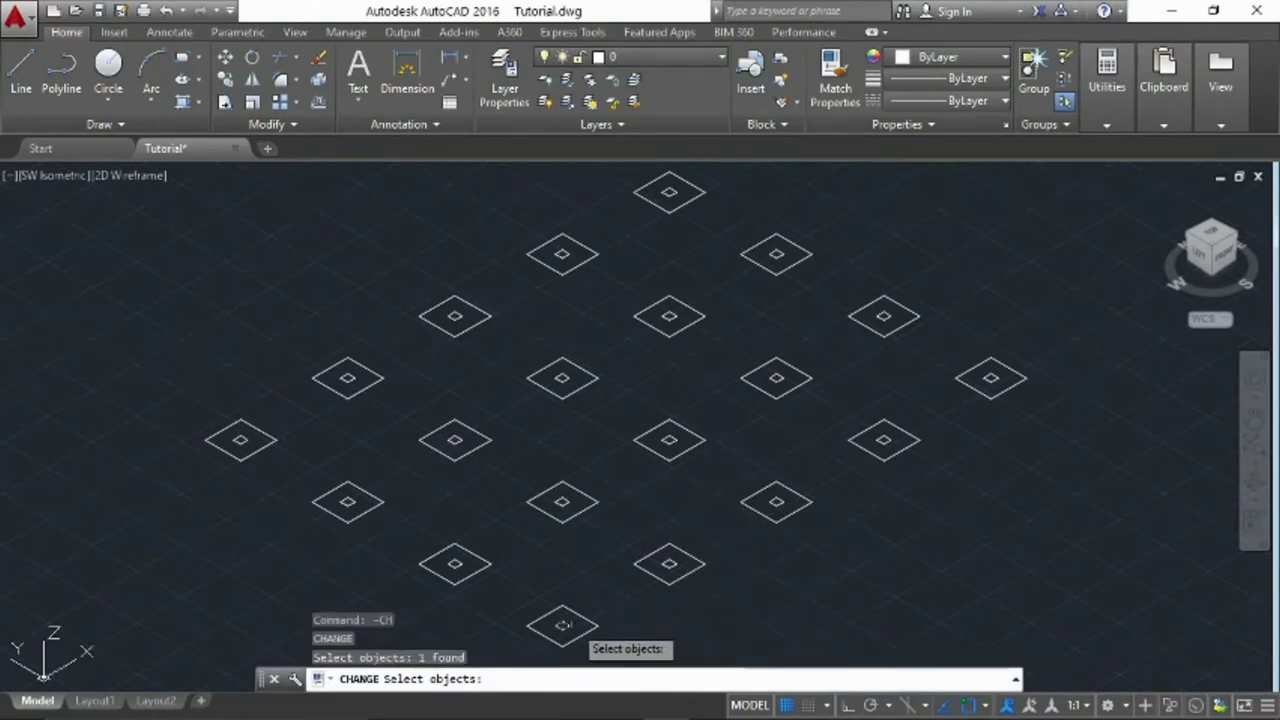
click(669, 564)
click(776, 504)
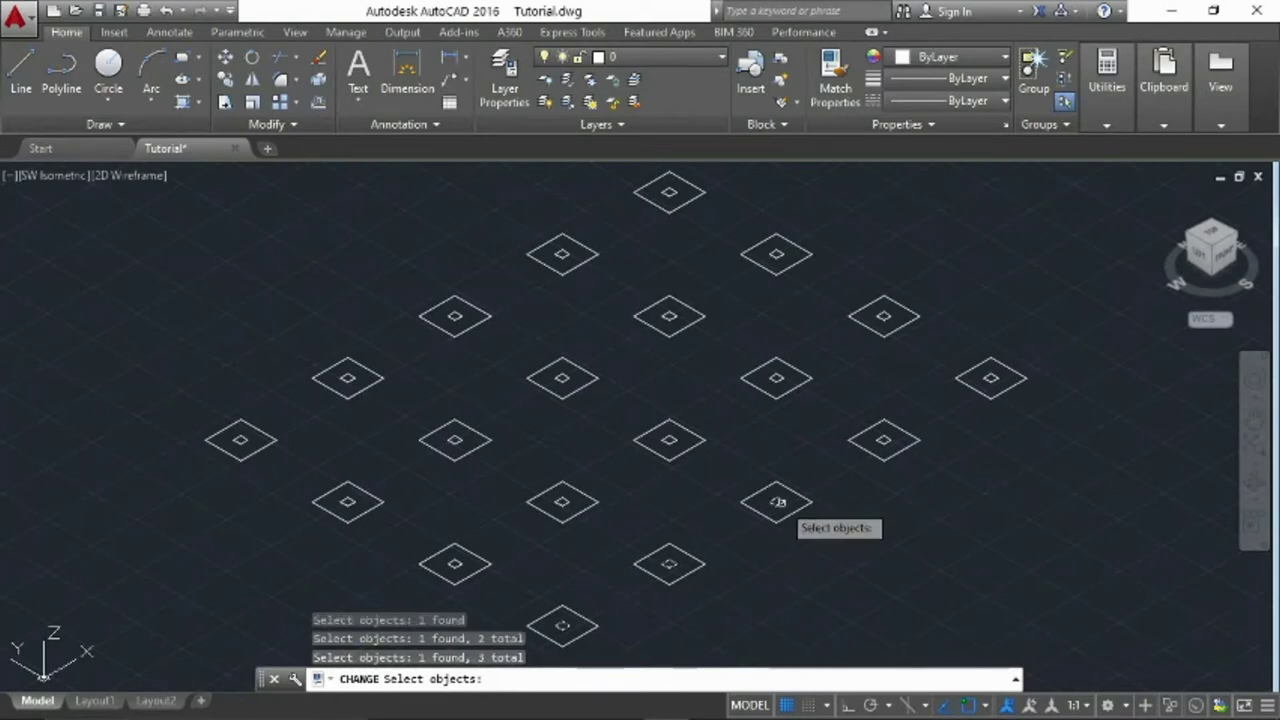
click(880, 440)
click(965, 368)
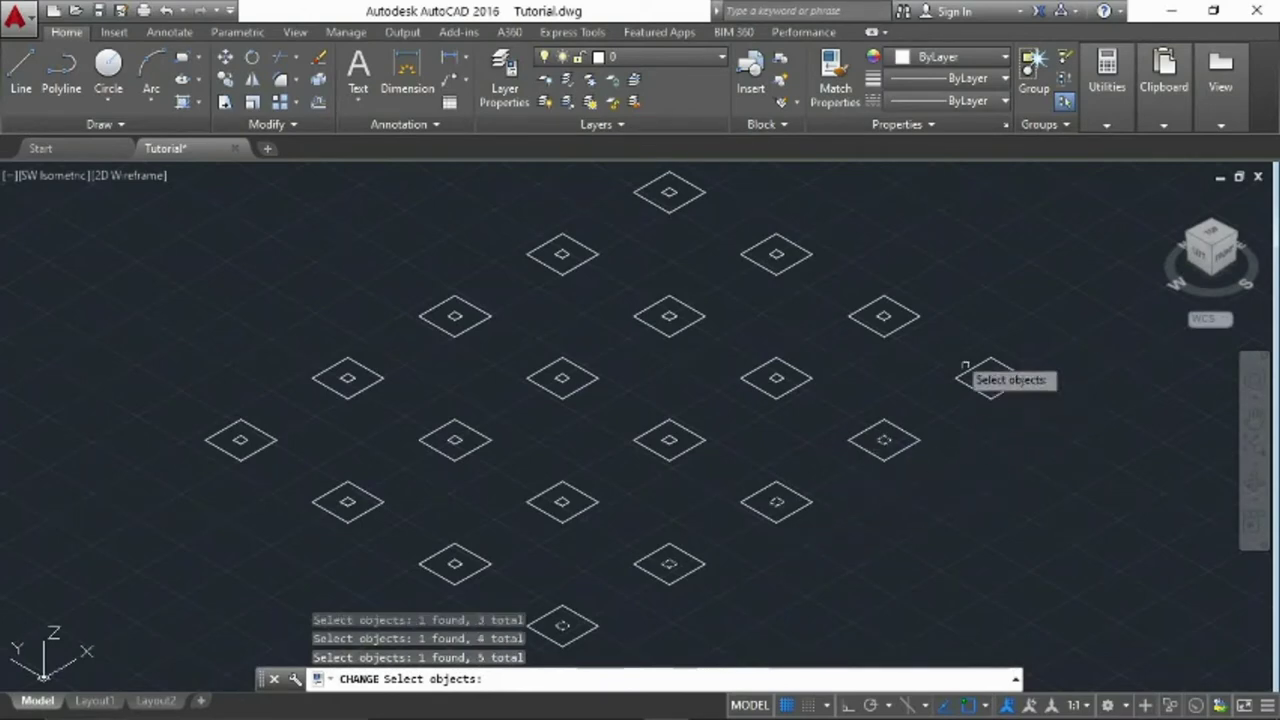
click(882, 315)
click(776, 378)
click(669, 440)
click(562, 502)
click(455, 564)
click(348, 502)
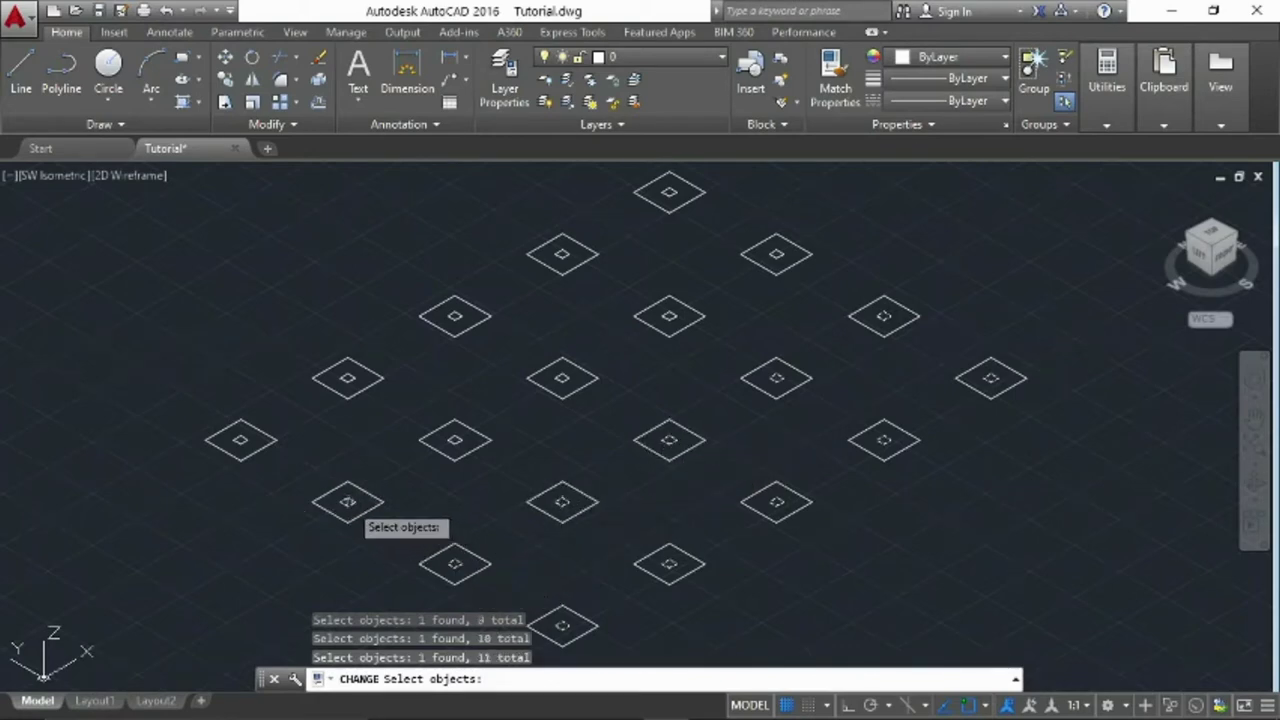
click(455, 440)
click(562, 378)
click(348, 378)
click(240, 440)
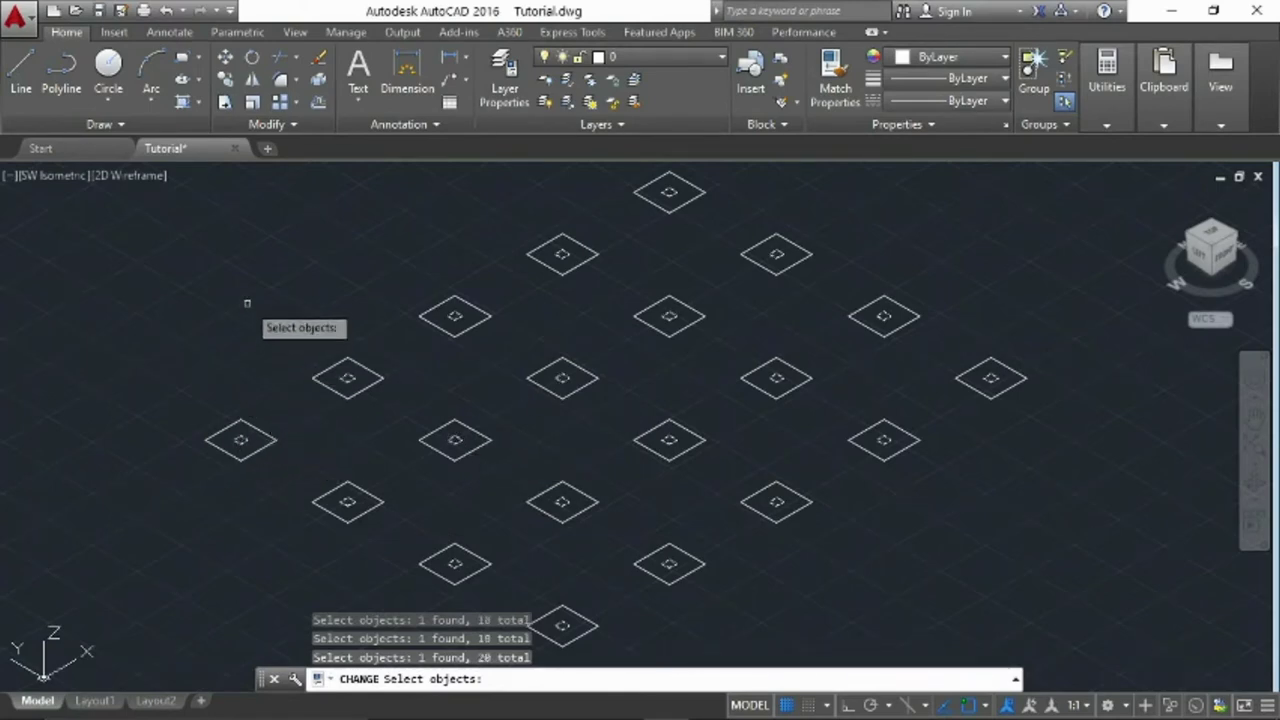
key(Return)
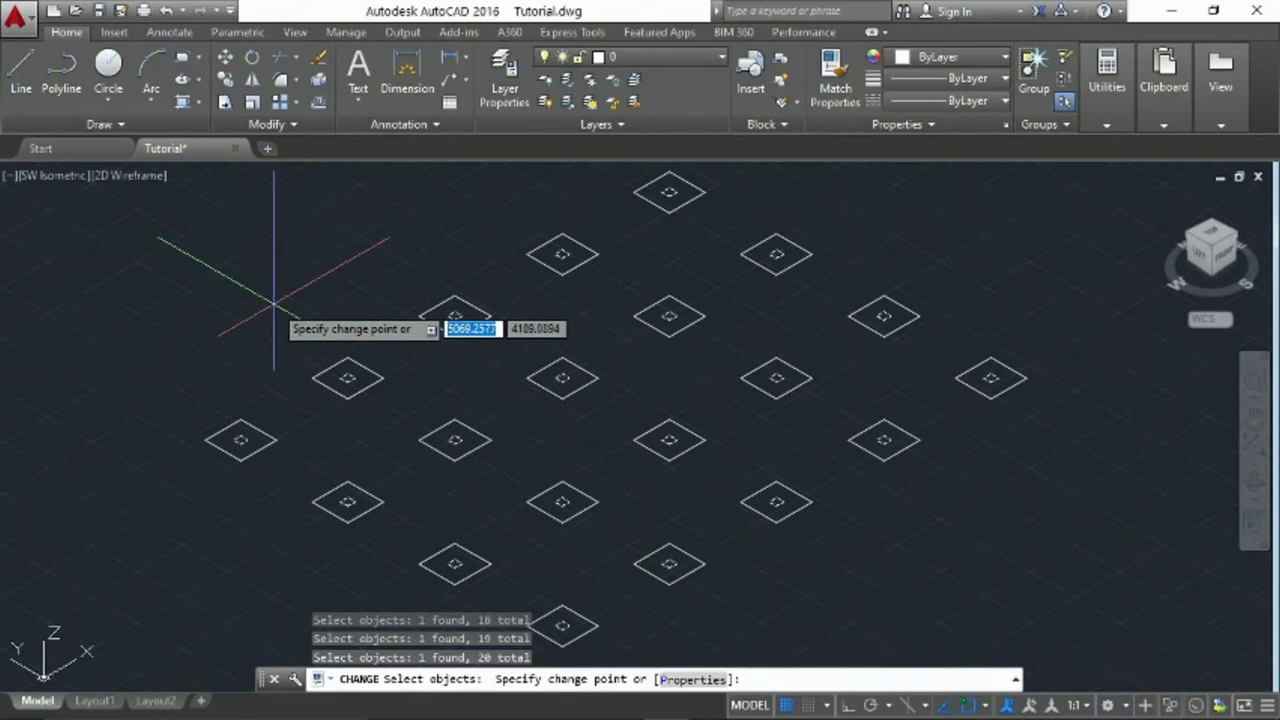
Change the selected footings' elevation property to .5
text(p)
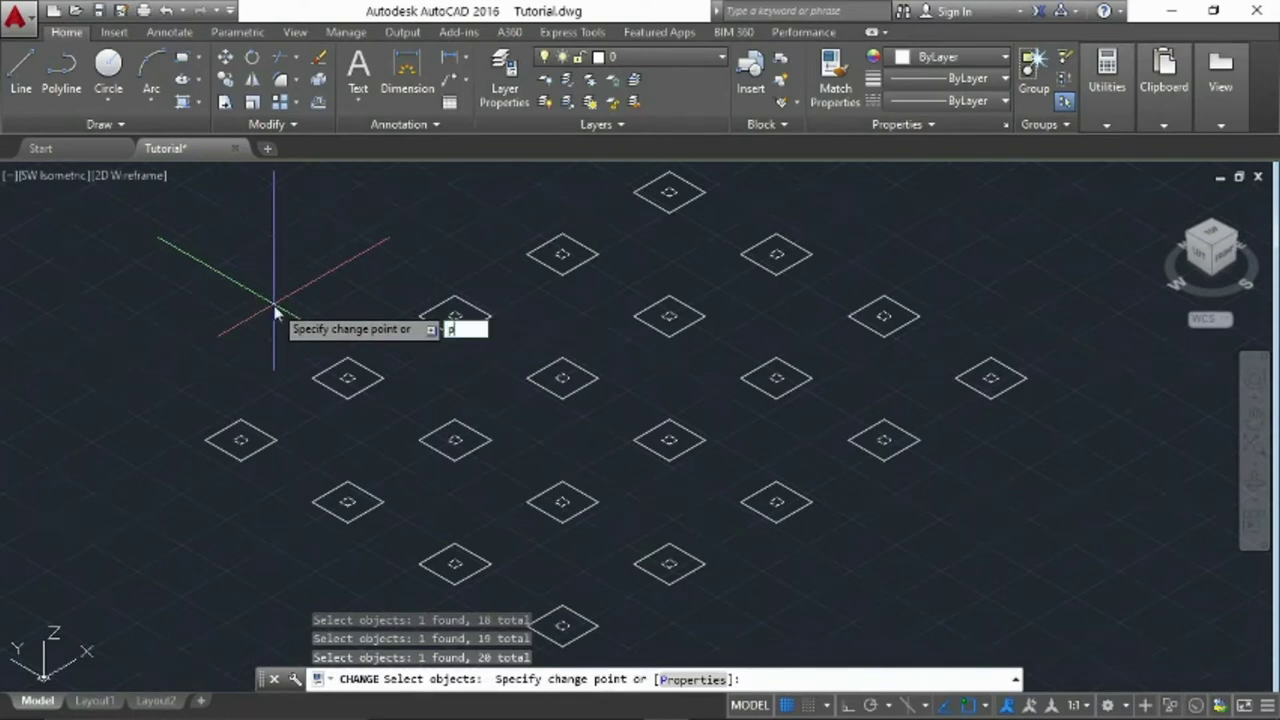
key(Return)
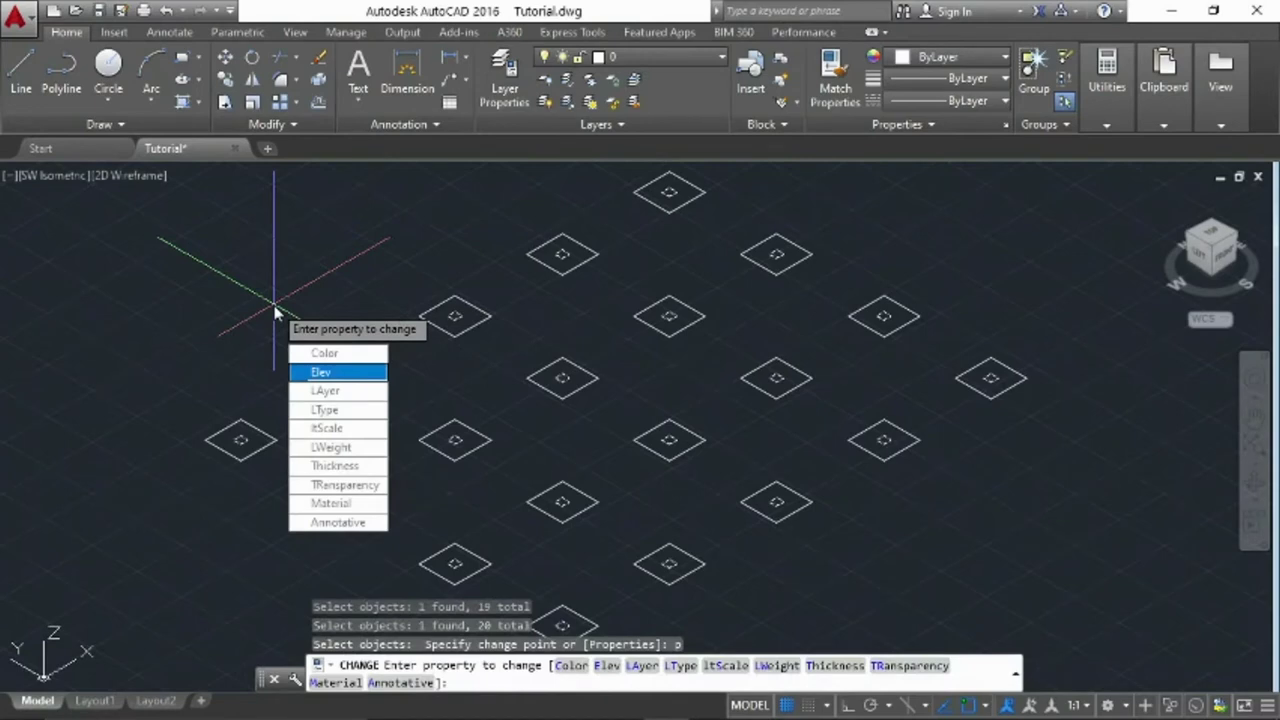
click(327, 373)
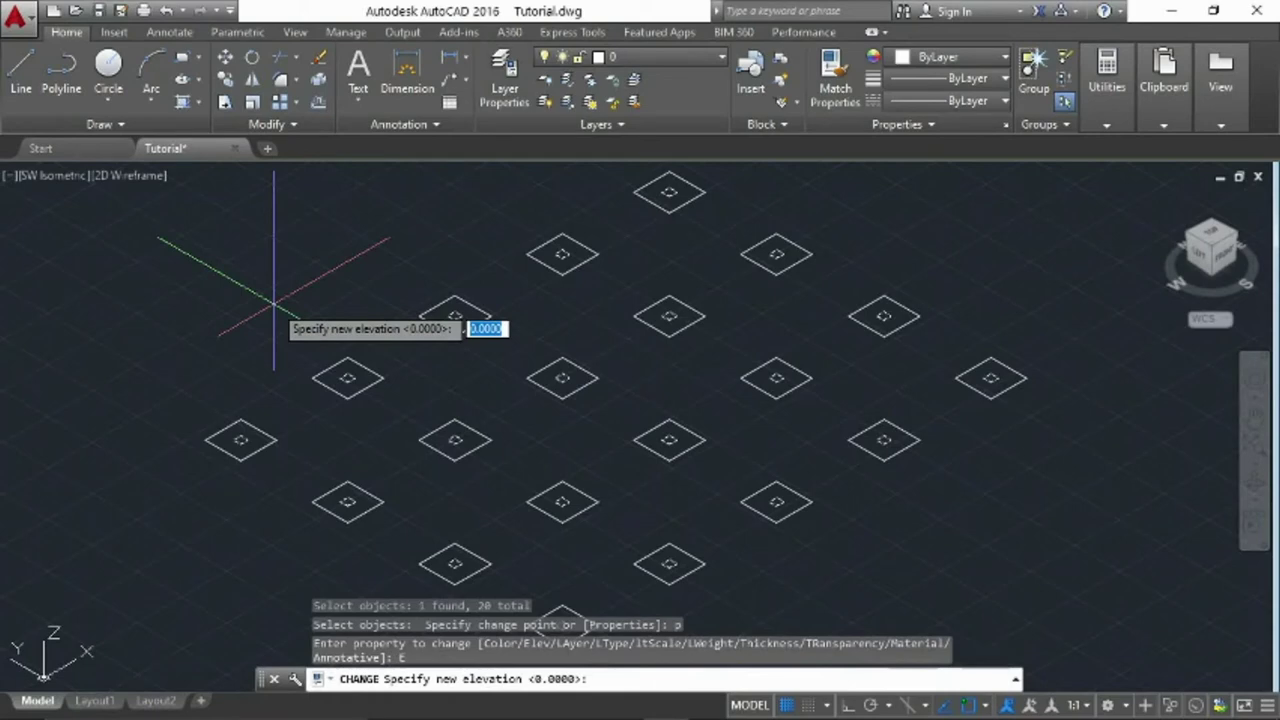
text(.5)
key(Return)
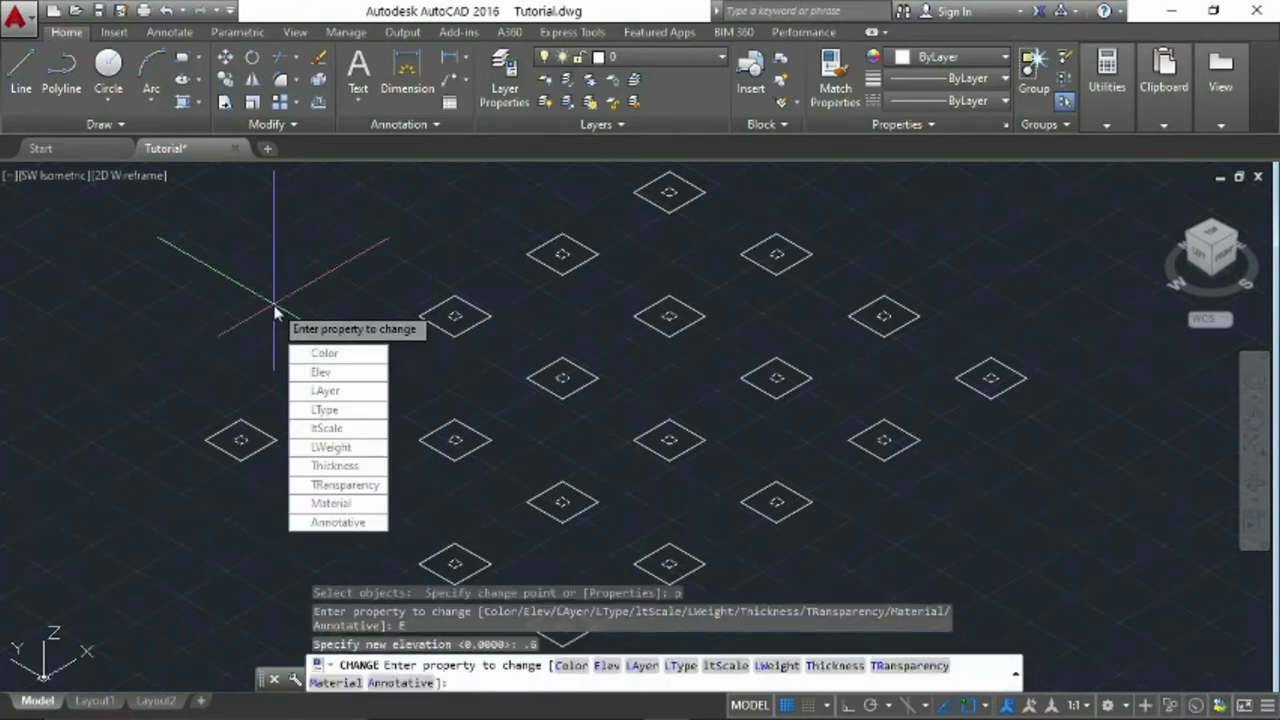
key(Return)
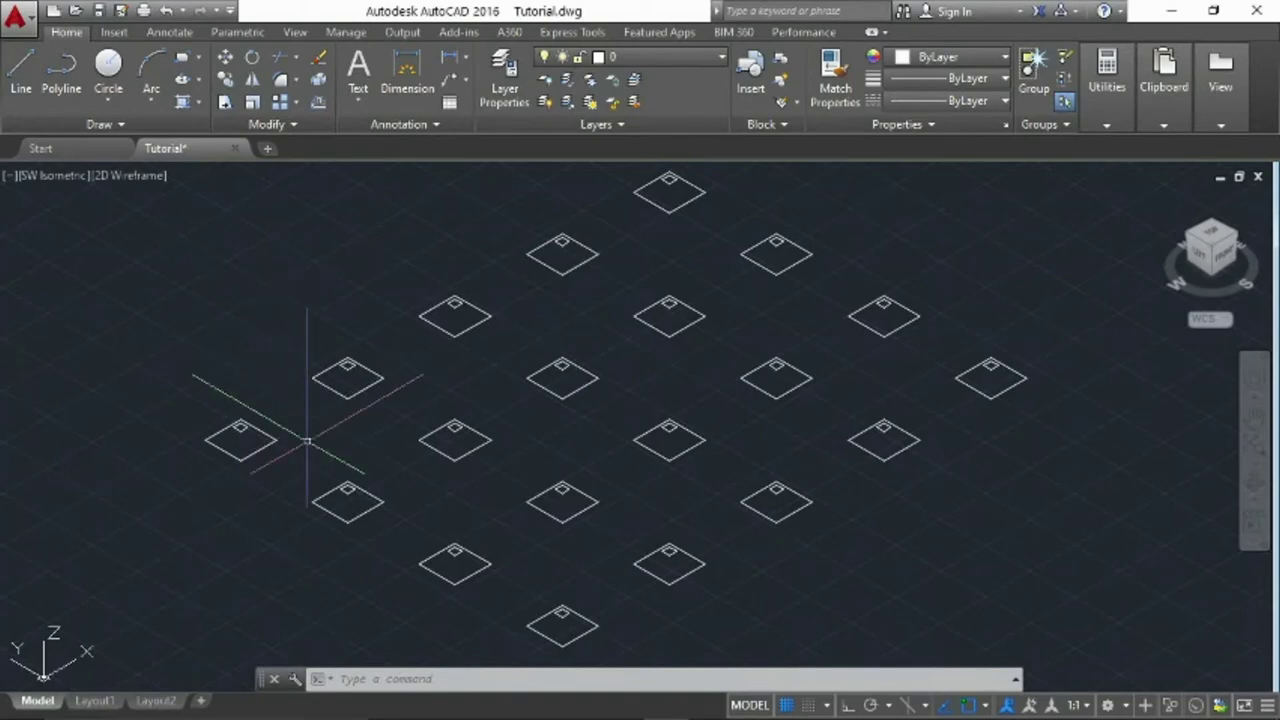
Convert all 40 square footing outlines into regions
middle_drag(377, 428, 336, 422)
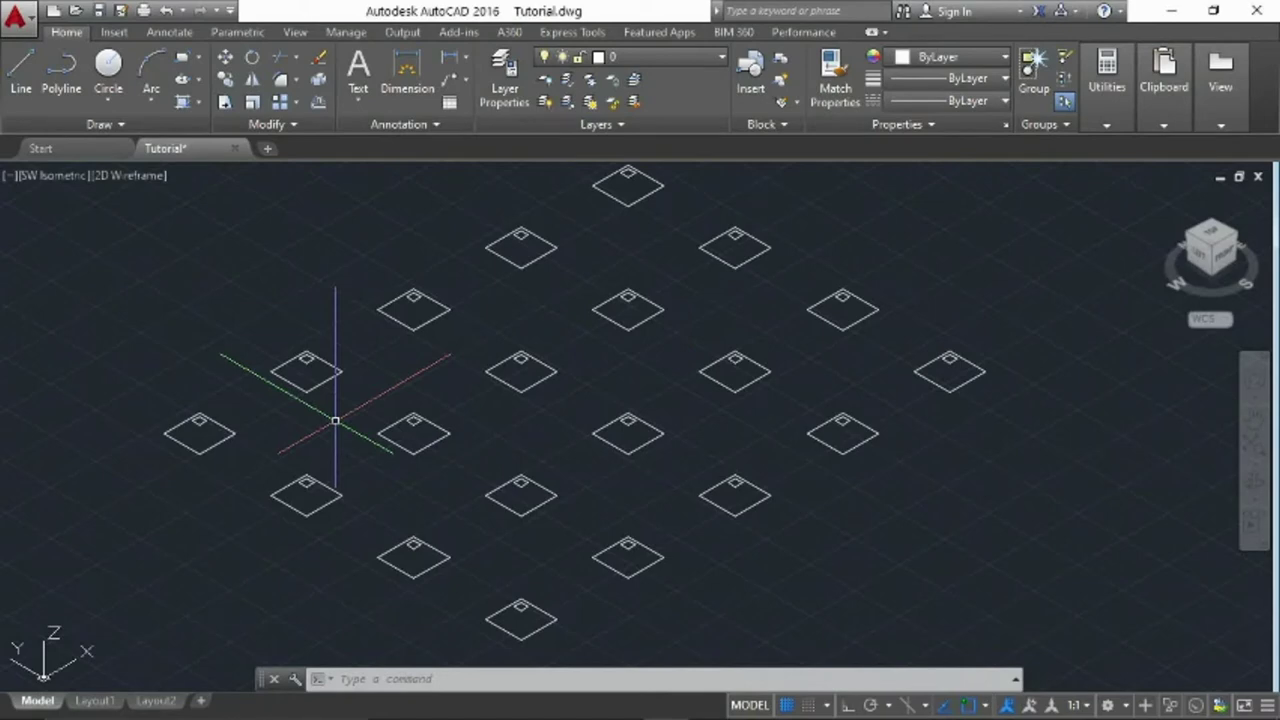
key(Return)
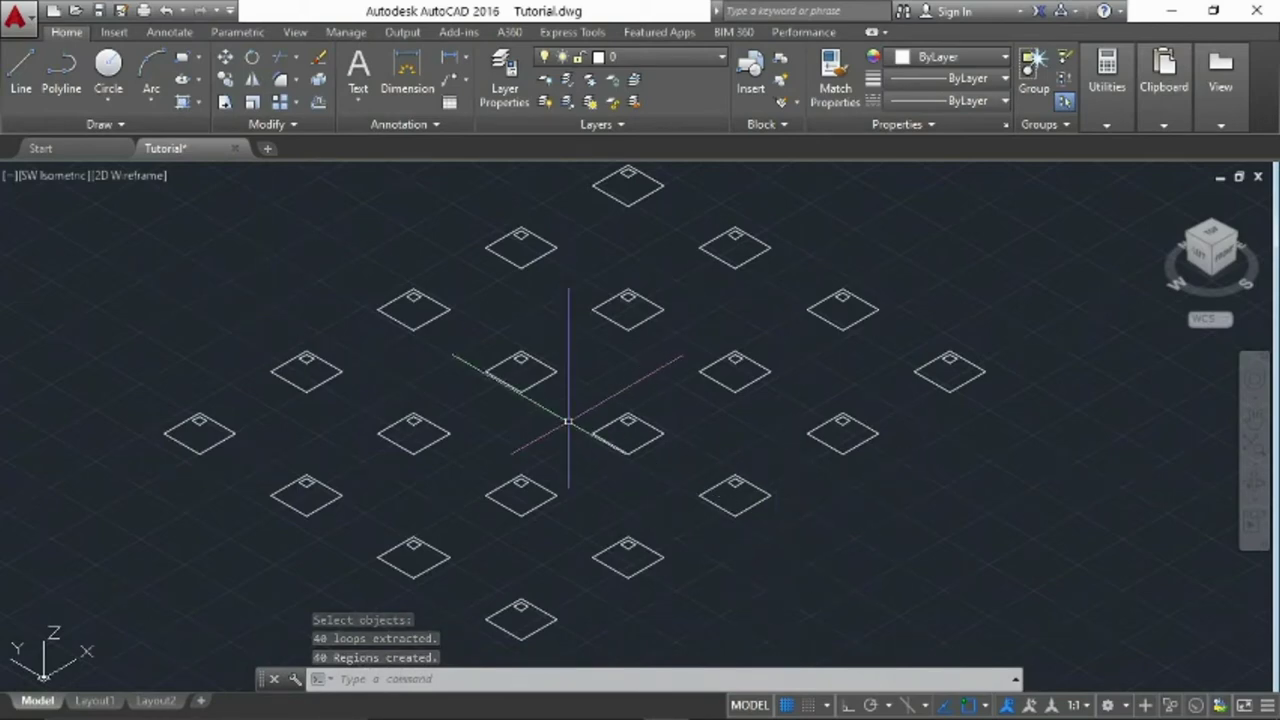
mouse_move(557, 427)
middle_down()
mouse_move(607, 406)
mouse_move(557, 404)
middle_up()
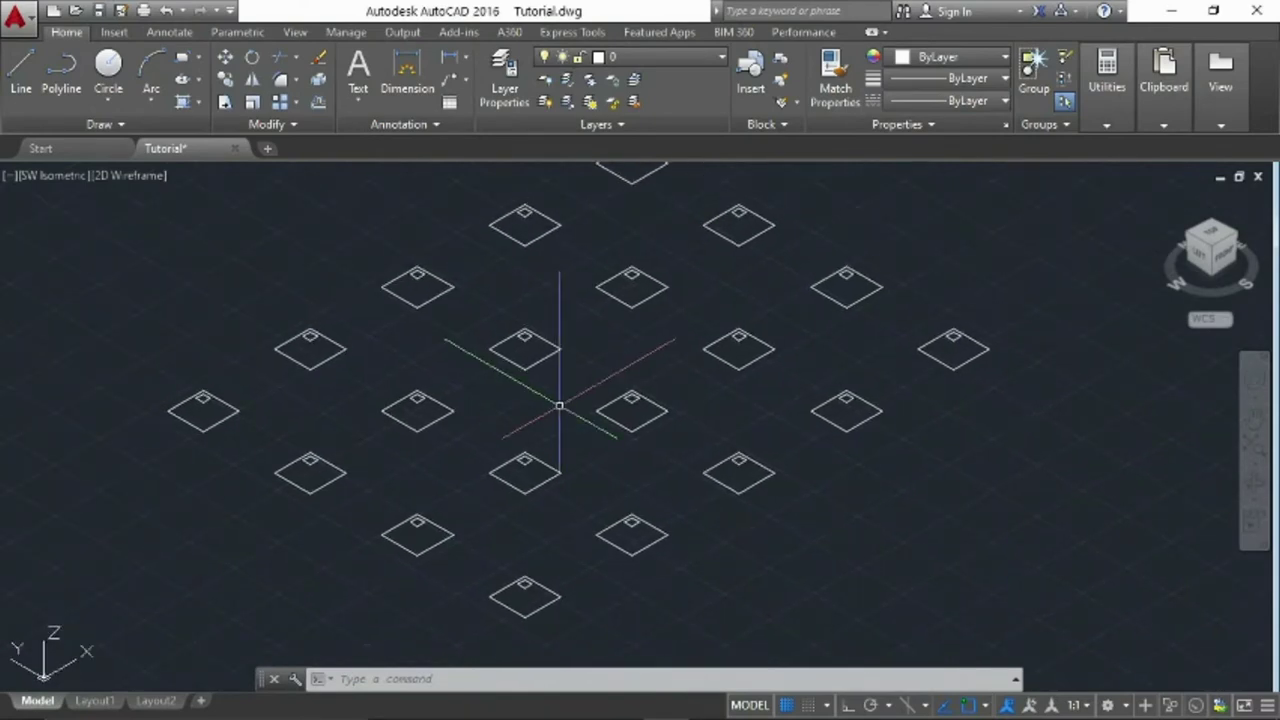
text(EXT)
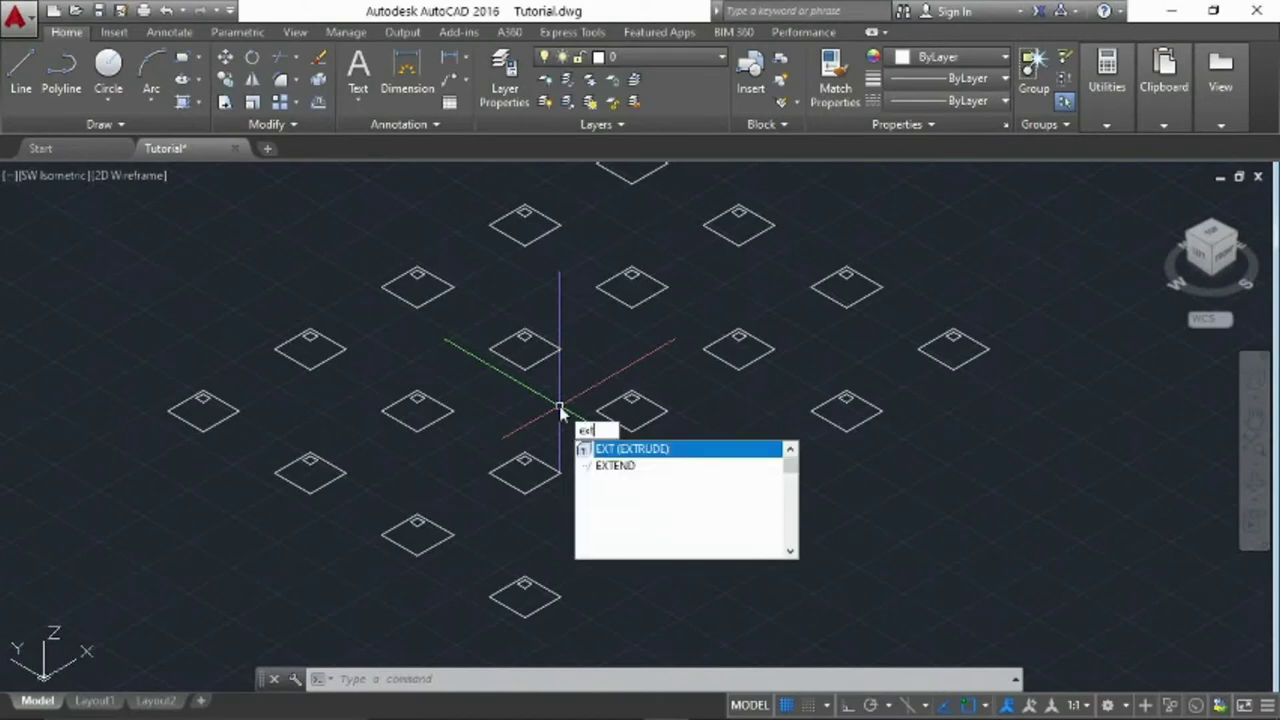
Extrude the 20 footing regions into boxes 0.6 units high
key(Return)
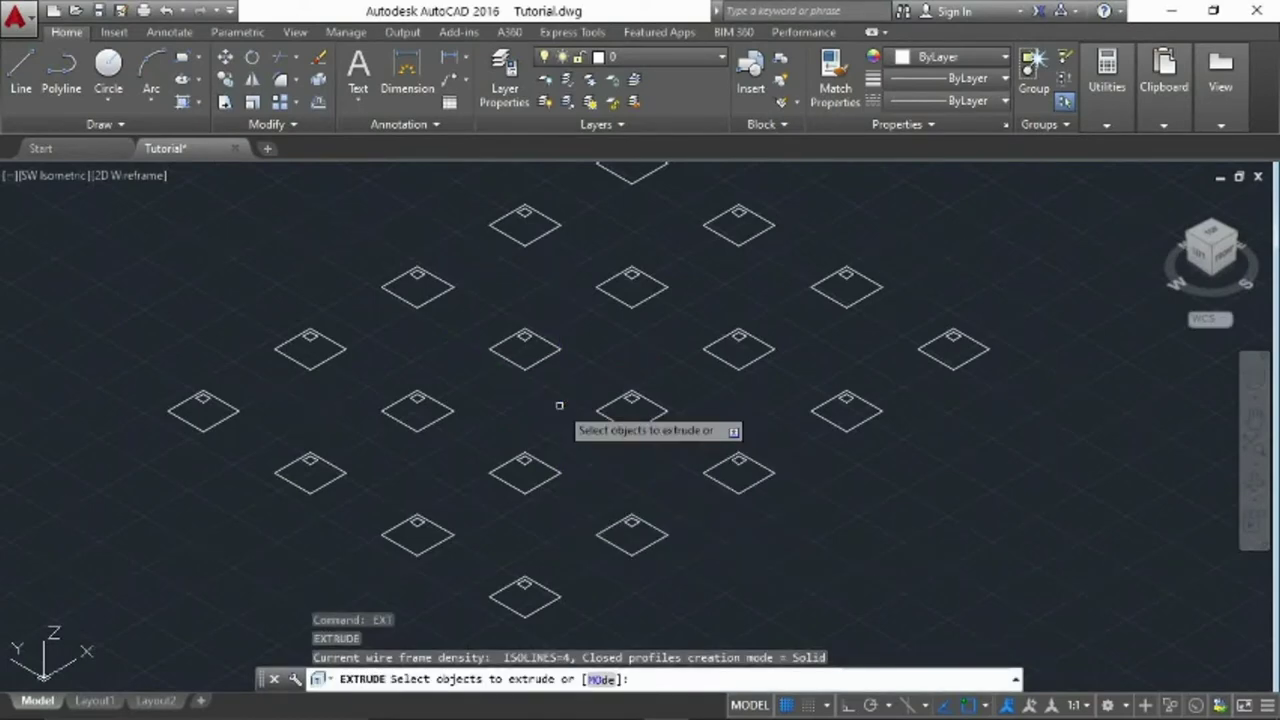
click(547, 604)
click(650, 545)
click(747, 487)
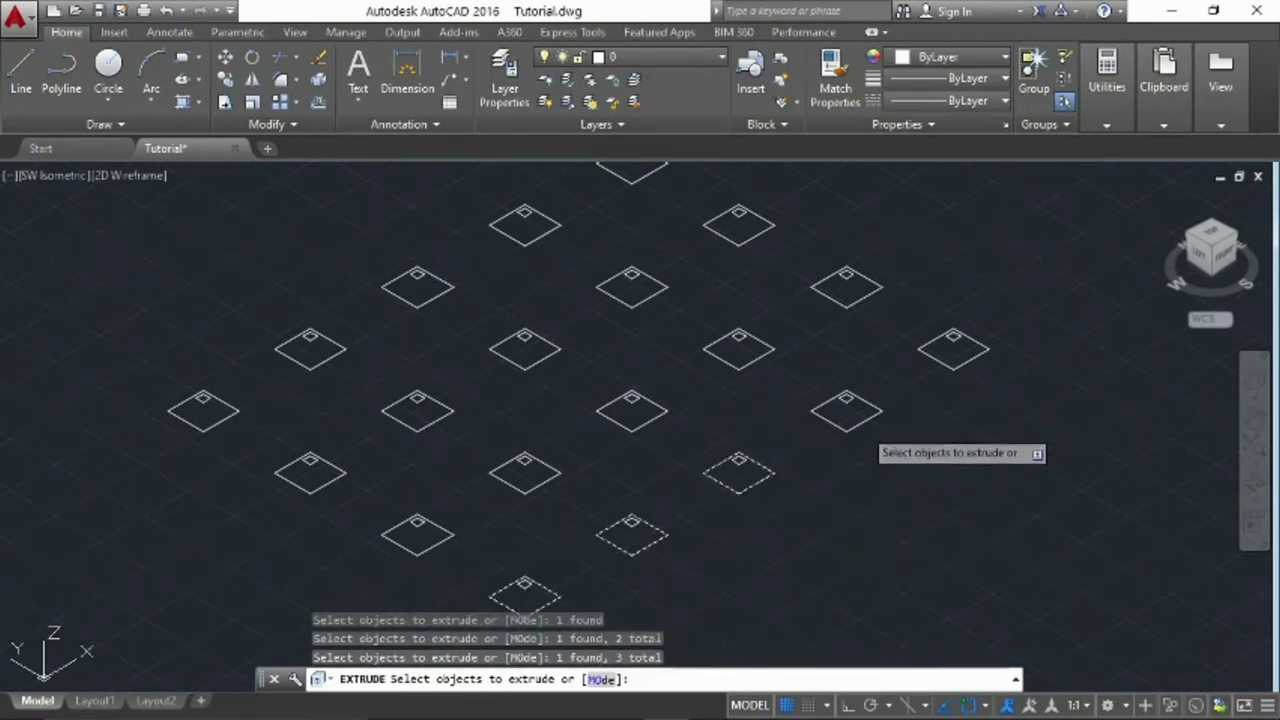
click(862, 423)
click(958, 371)
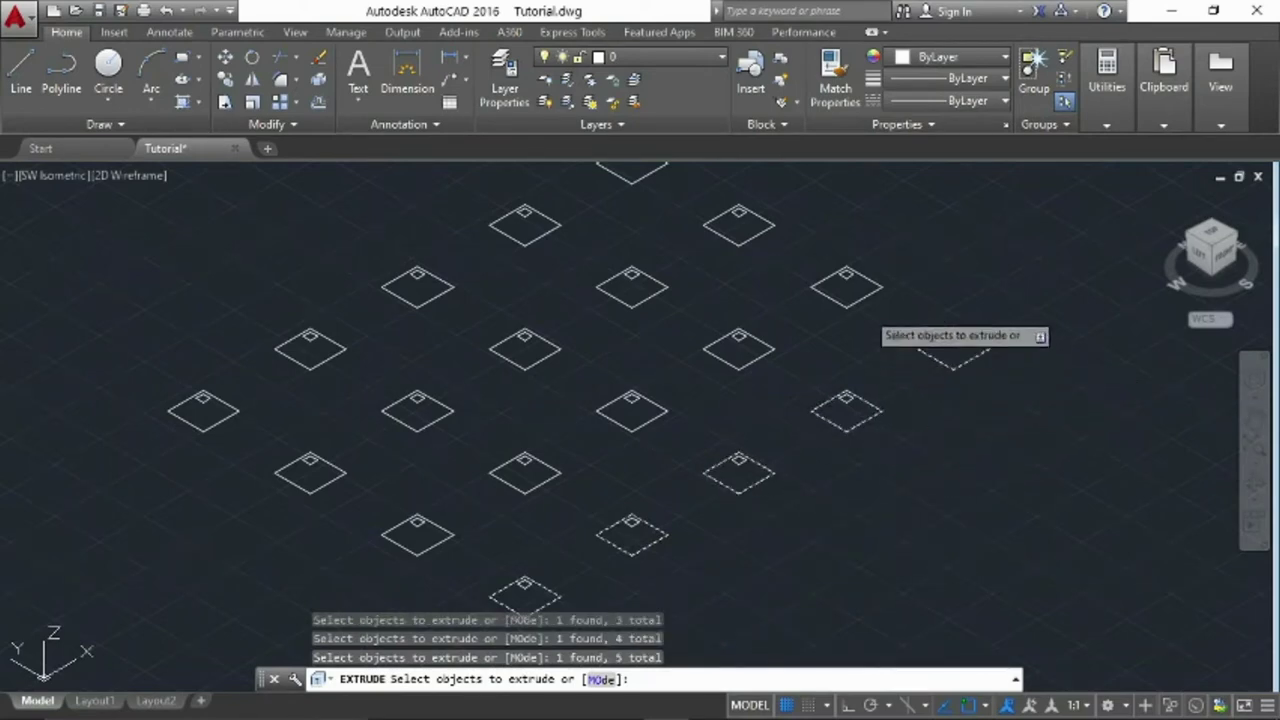
click(866, 290)
click(848, 292)
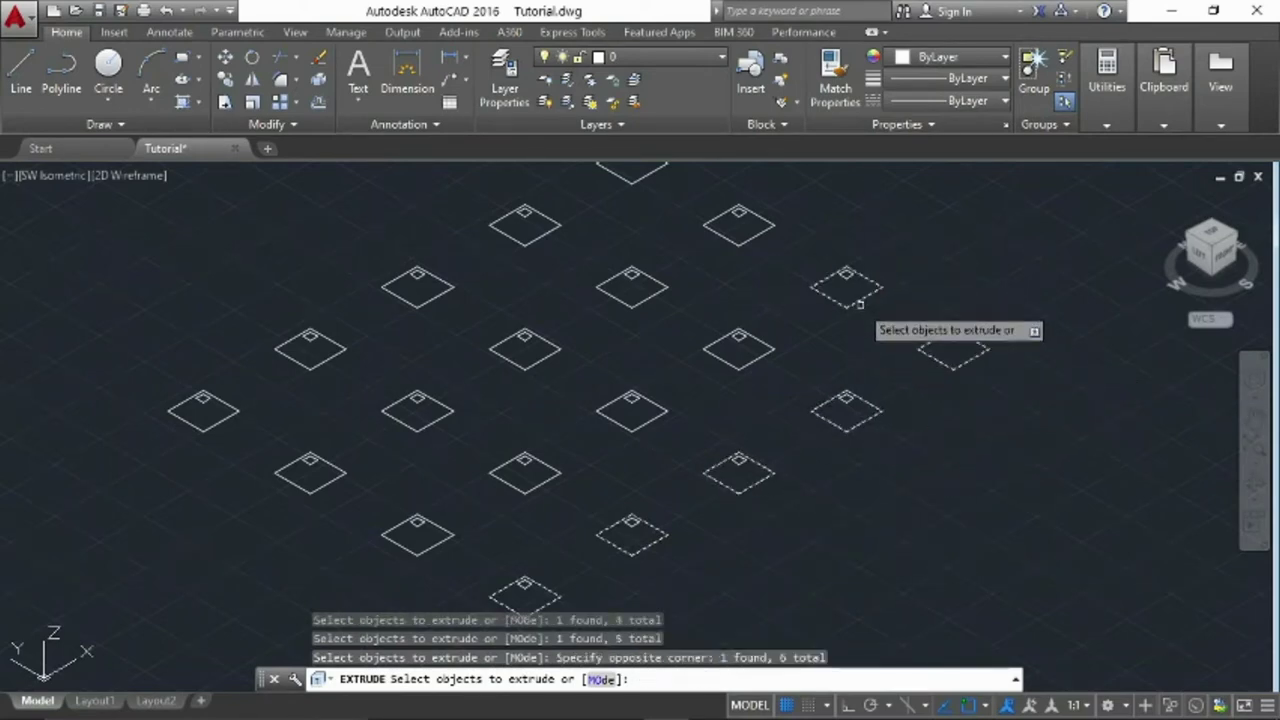
click(760, 356)
click(645, 427)
click(548, 470)
click(525, 486)
click(420, 420)
click(318, 480)
click(230, 420)
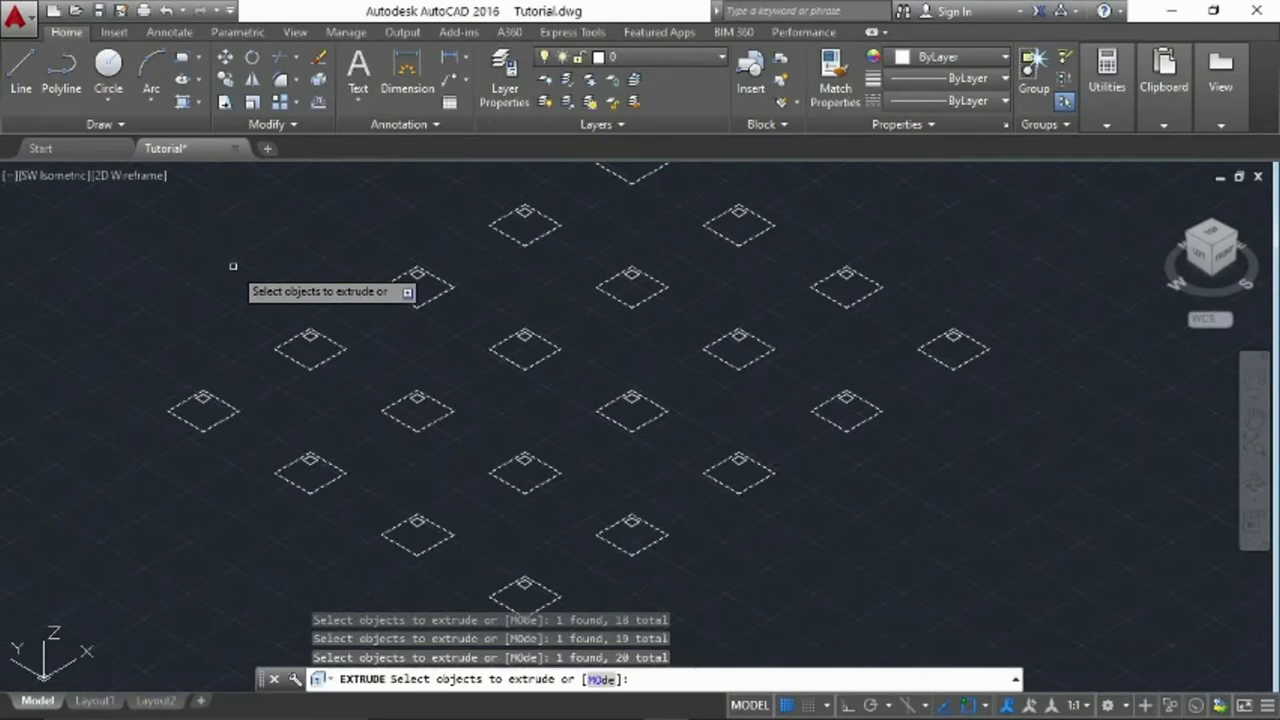
key(Return)
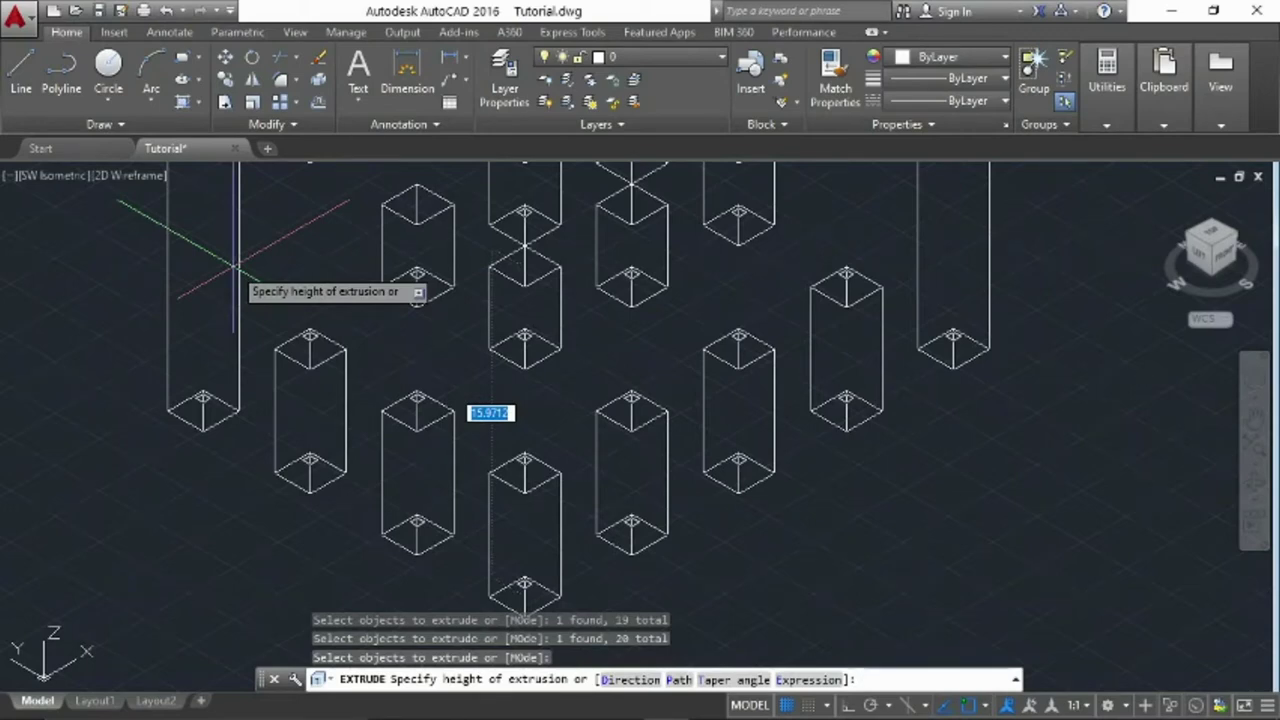
text(16)
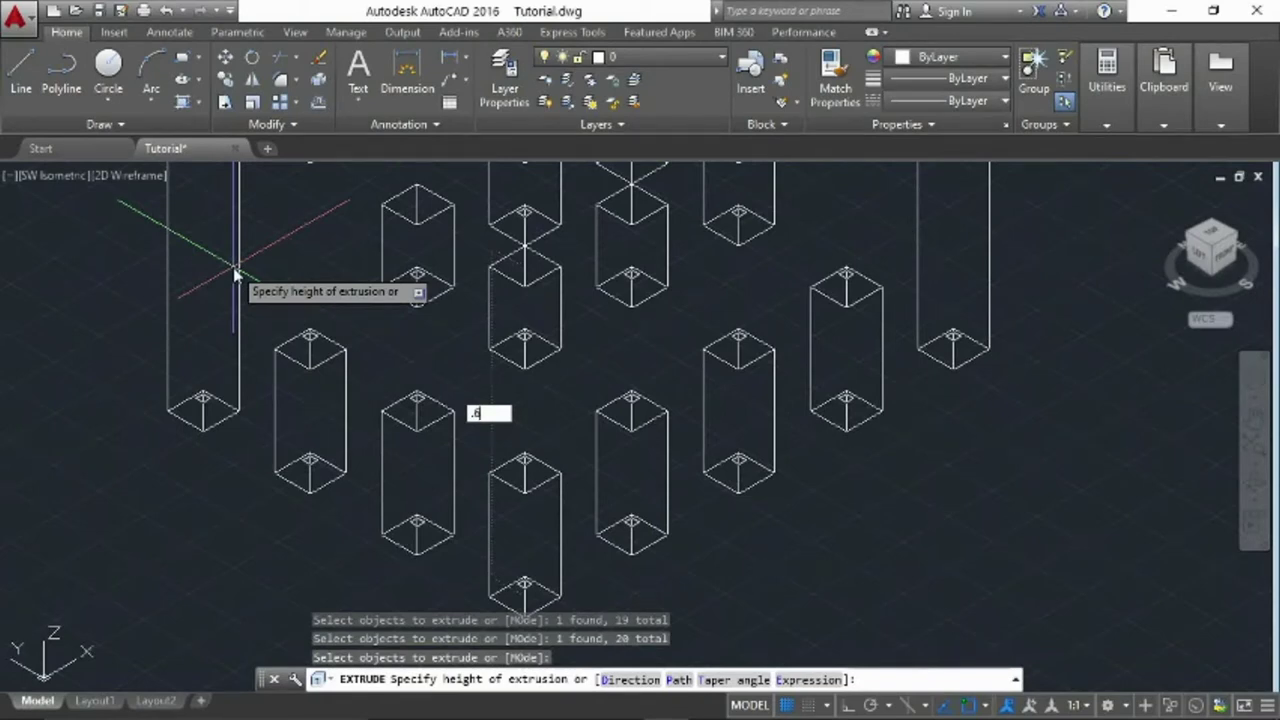
key(Return)
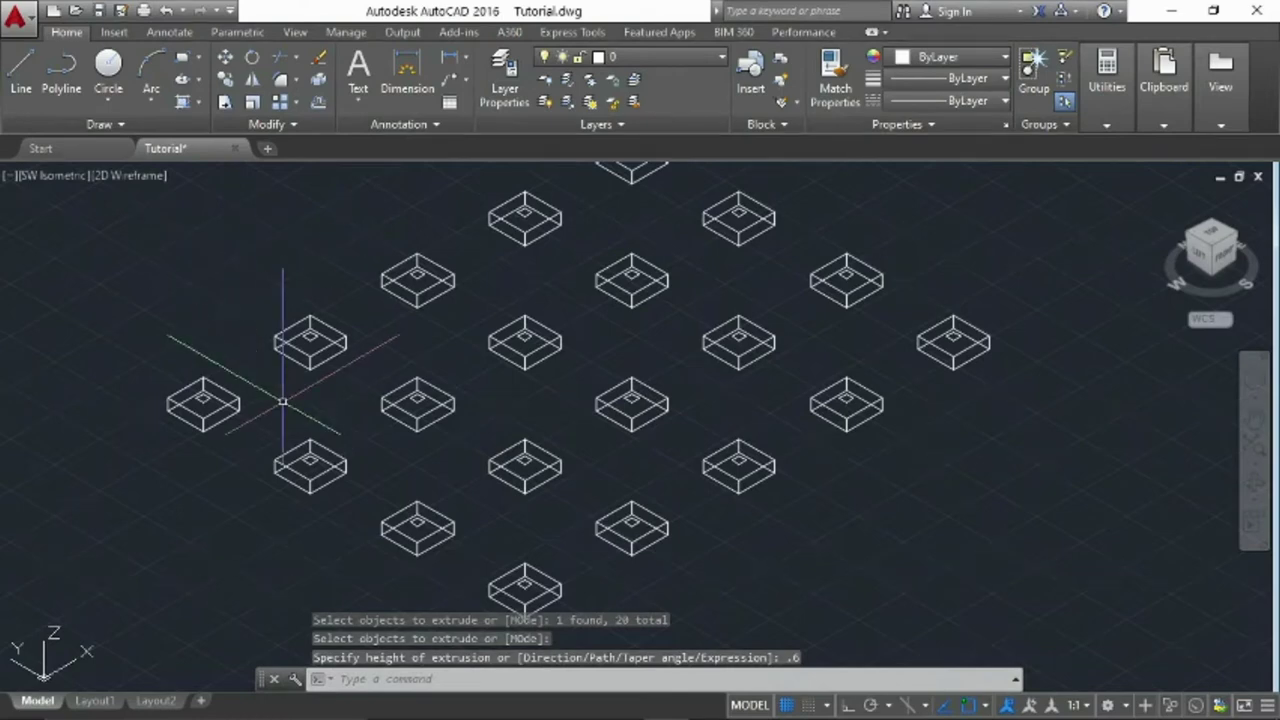
Nudge the footing grid in the view and start a new EXTRUDE with EXT
middle_drag(357, 520, 369, 558)
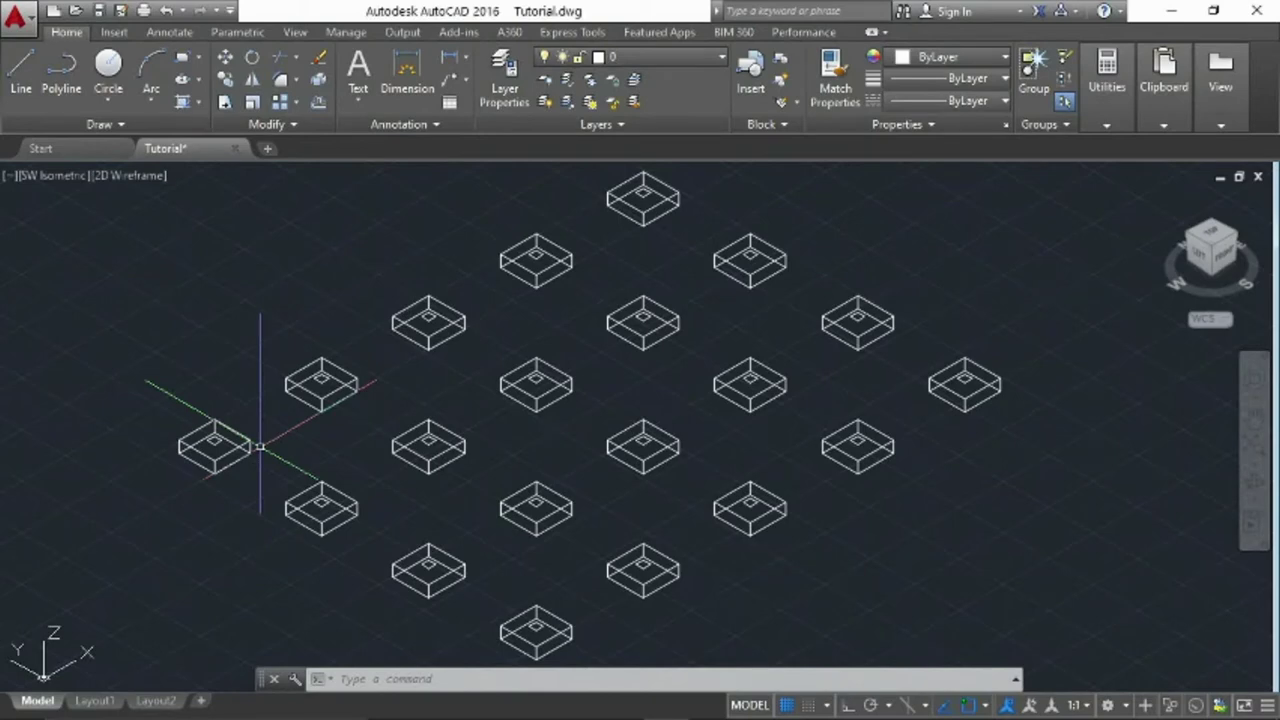
text(EXT)
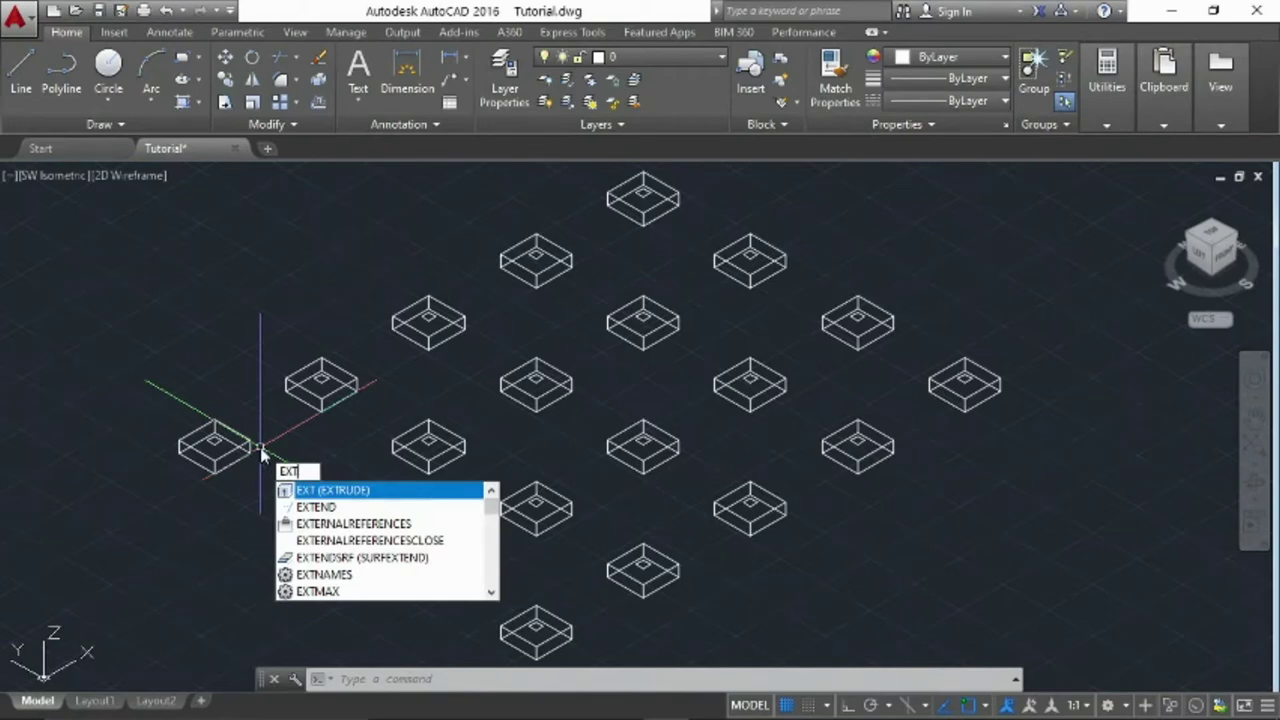
key(Return)
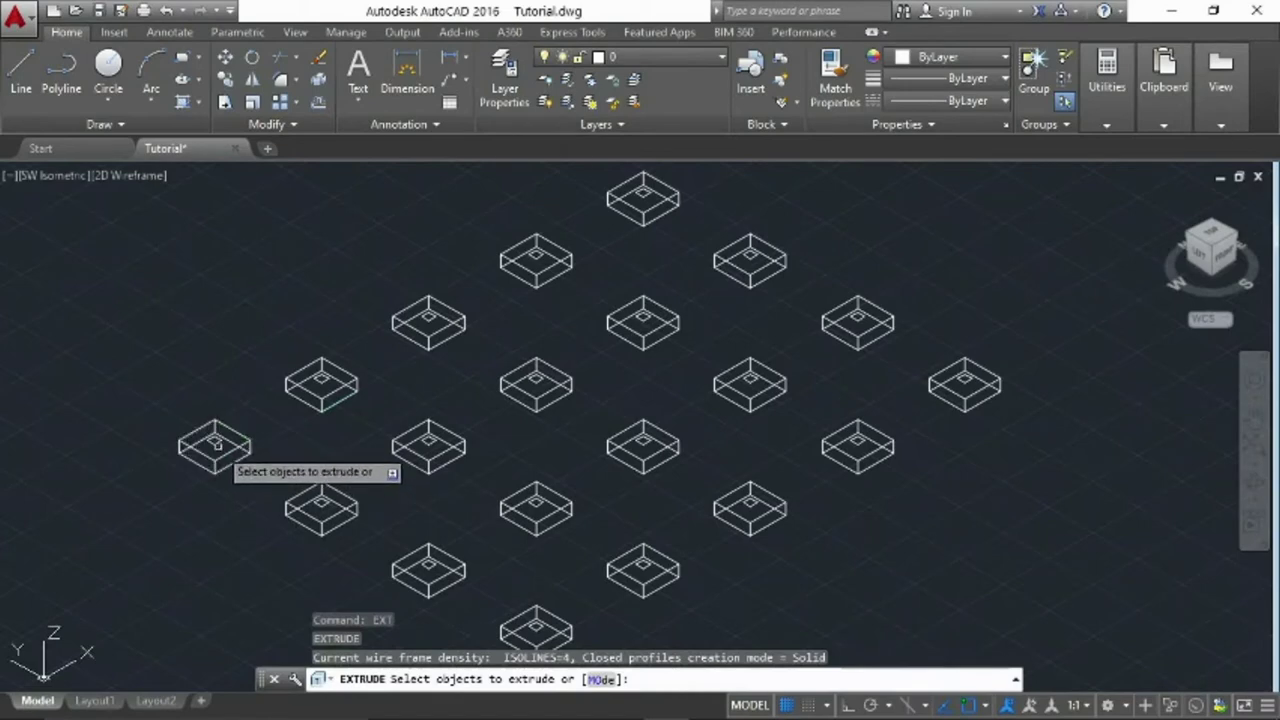
Pick the inner column squares of the first 13 footings for extrusion
click(214, 441)
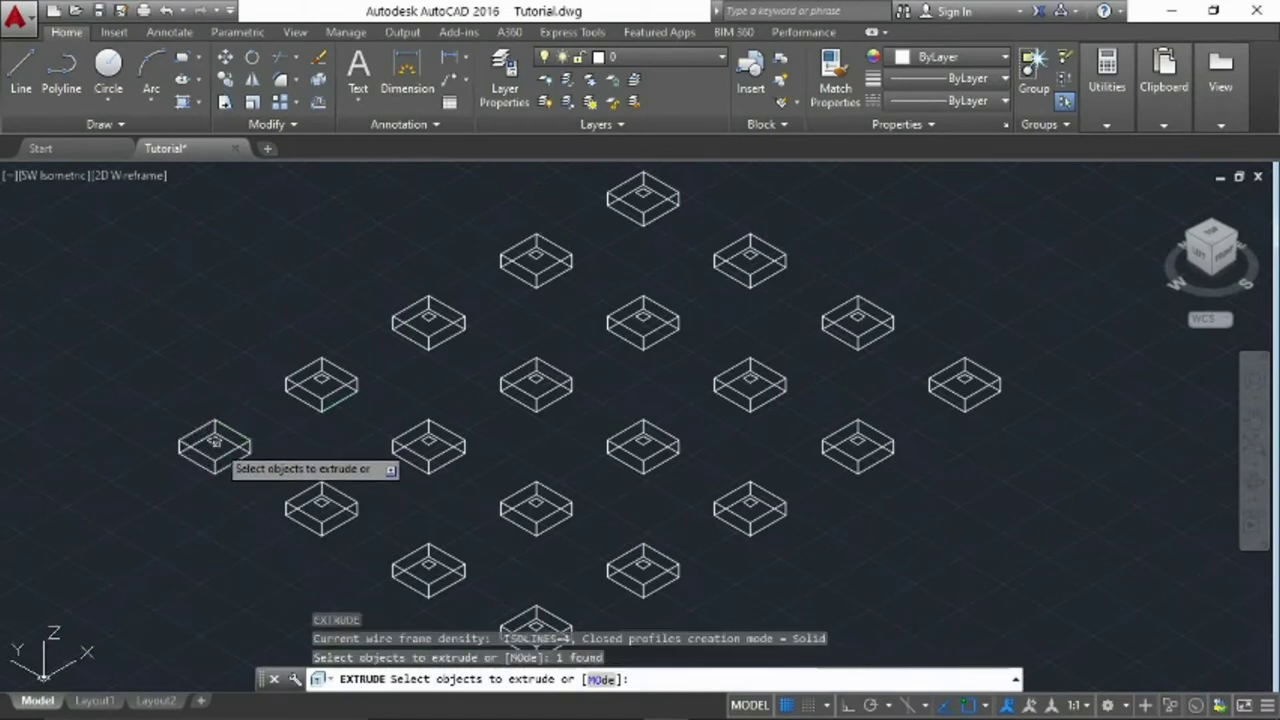
click(318, 382)
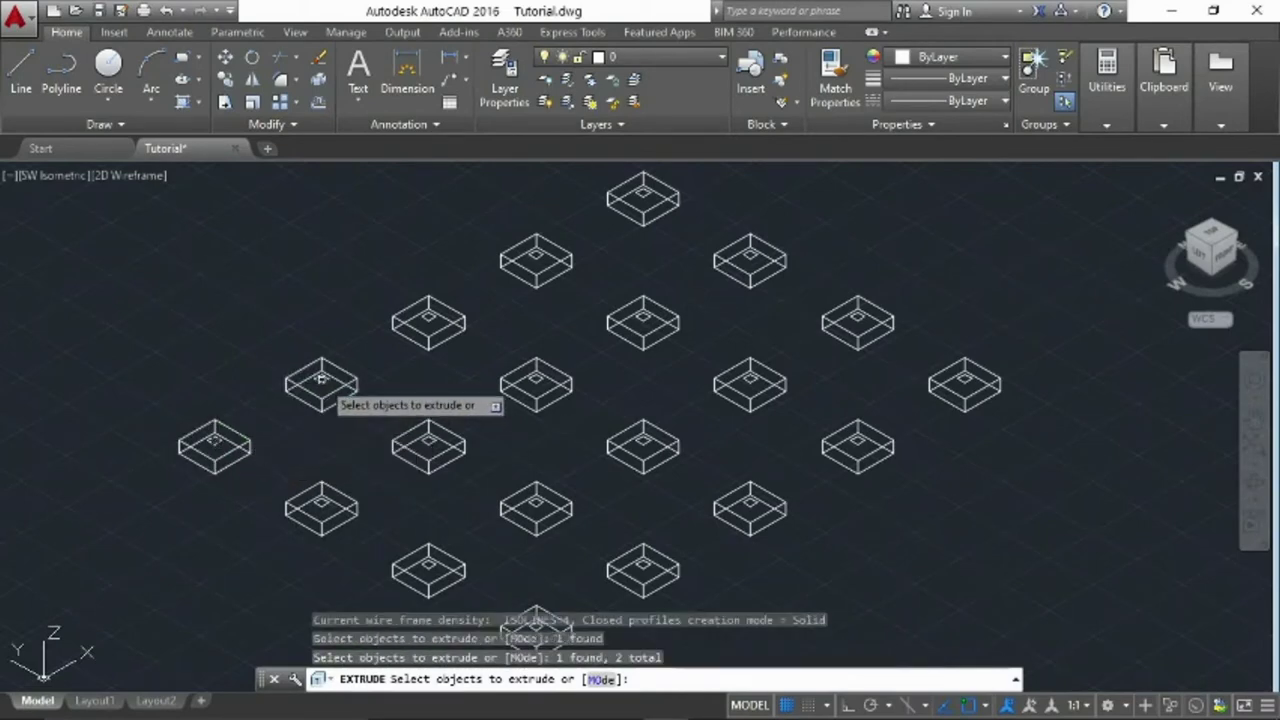
click(421, 326)
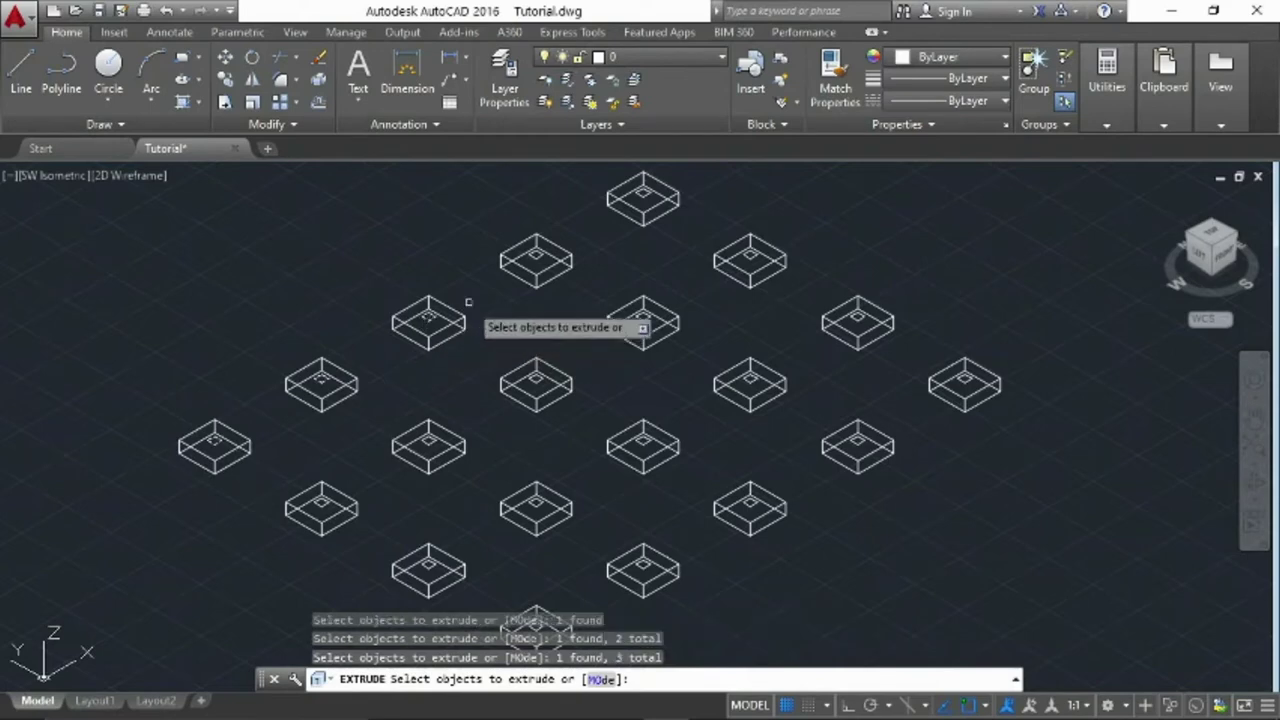
click(537, 257)
click(644, 197)
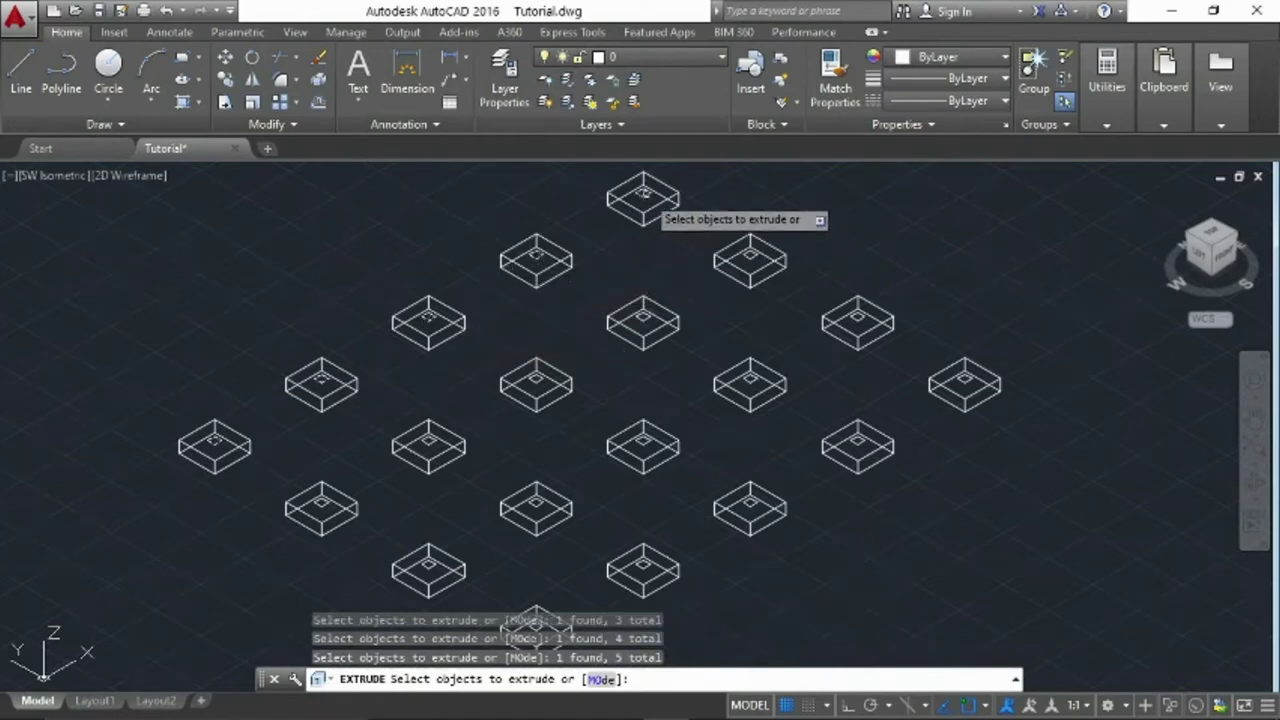
click(751, 257)
click(645, 318)
click(536, 380)
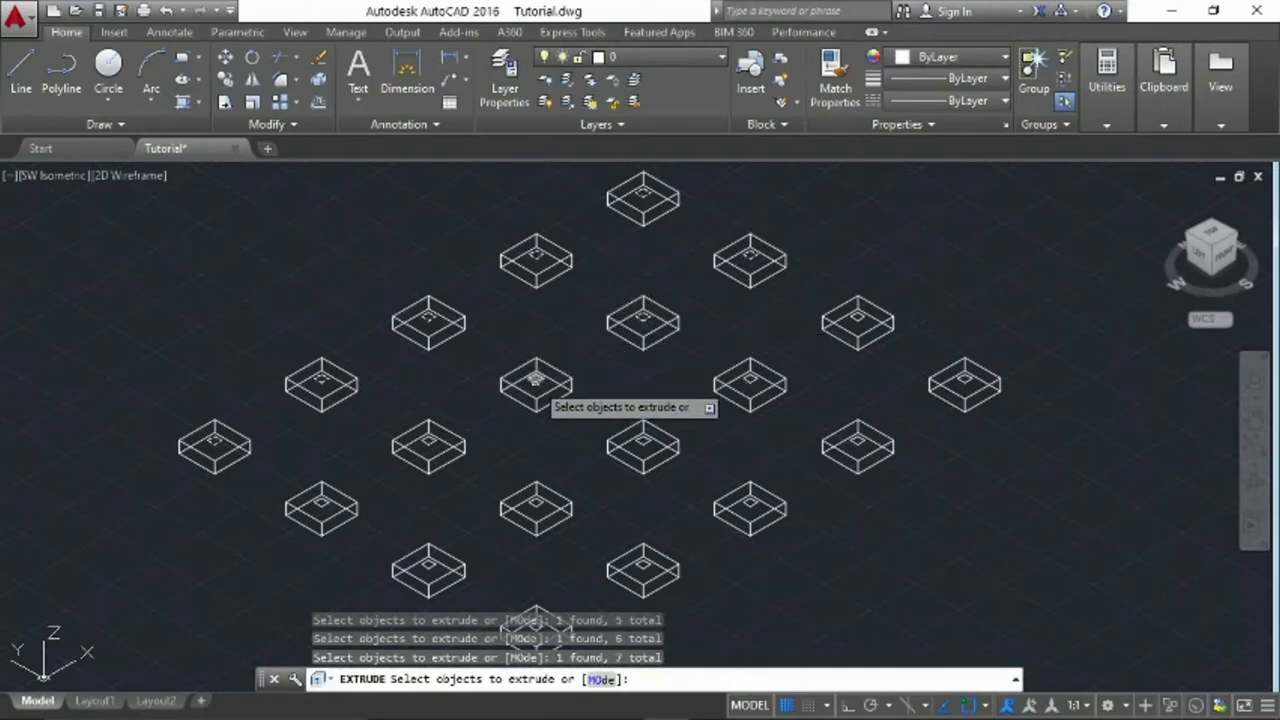
click(430, 447)
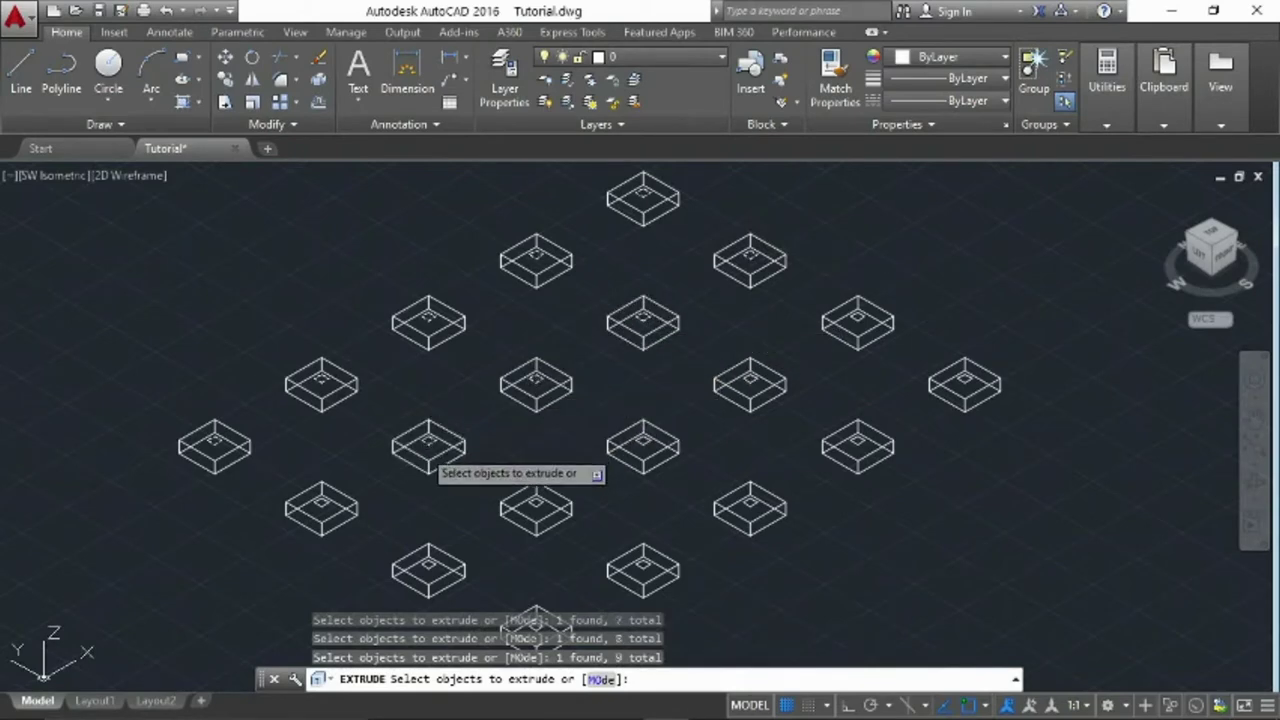
click(321, 506)
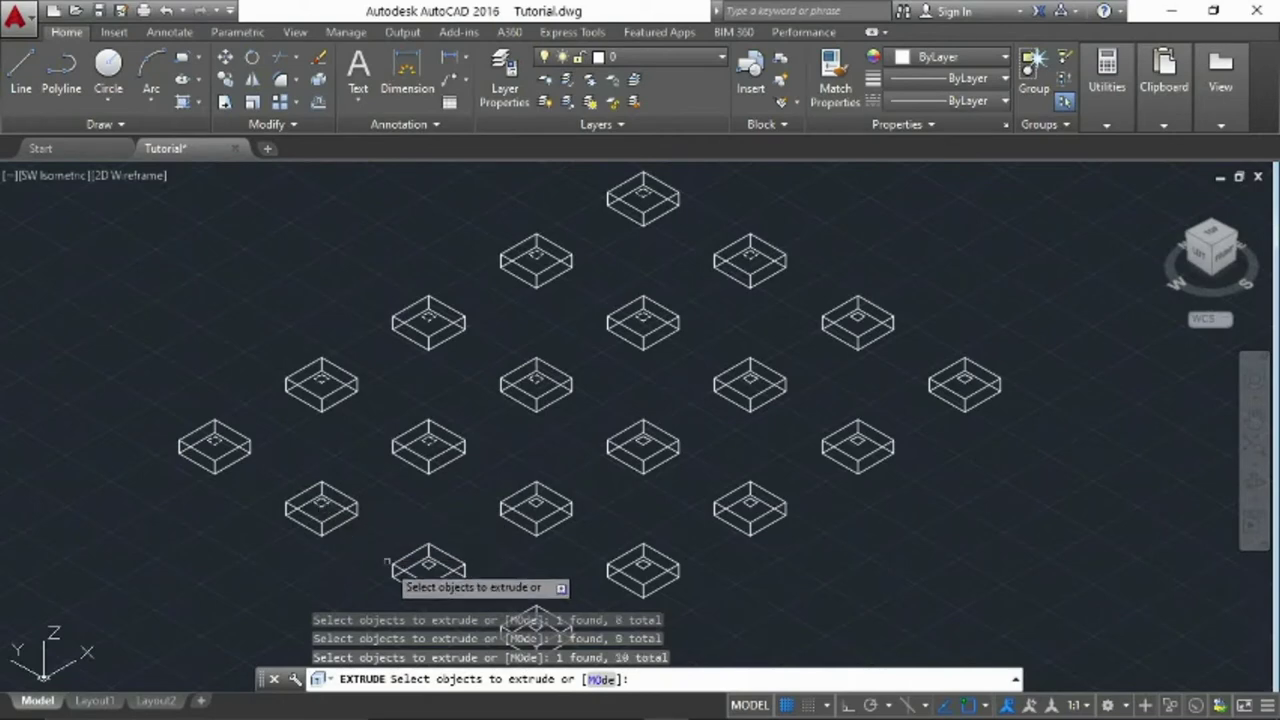
click(428, 568)
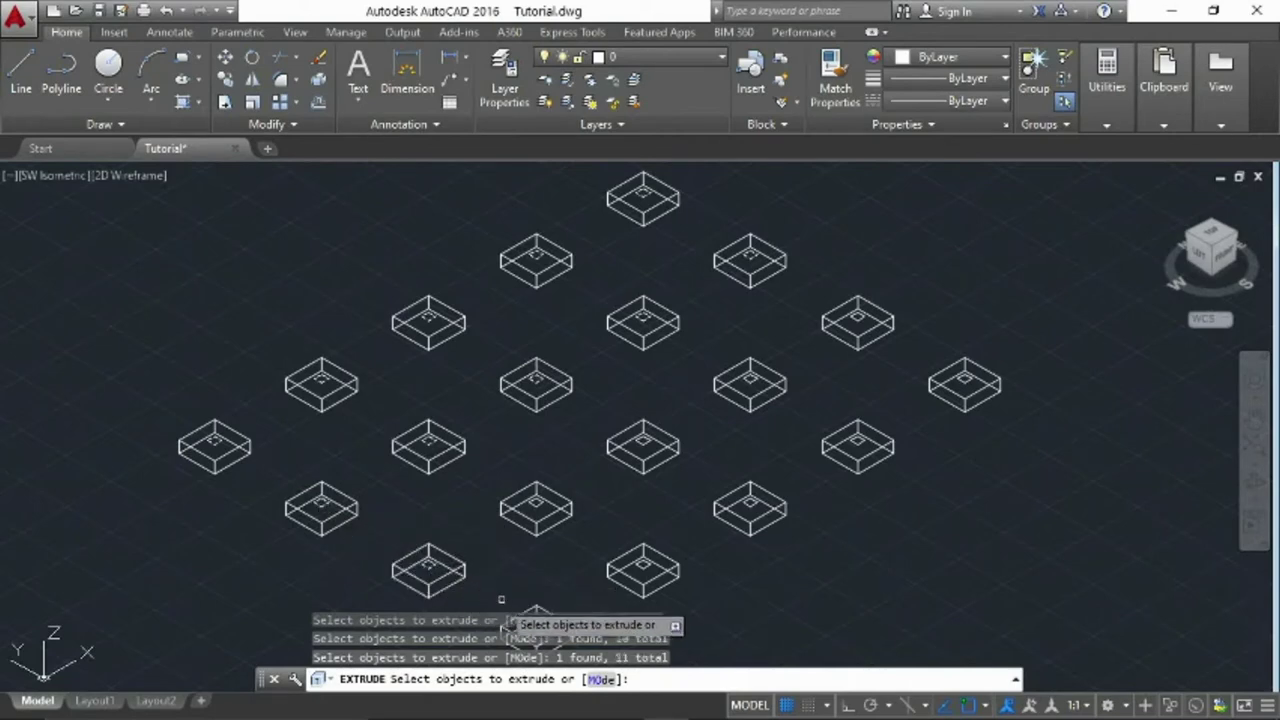
click(643, 568)
click(534, 508)
Pick the column squares of the remaining 7 footings, bringing 20 objects selected
middle_drag(486, 555, 477, 471)
click(522, 555)
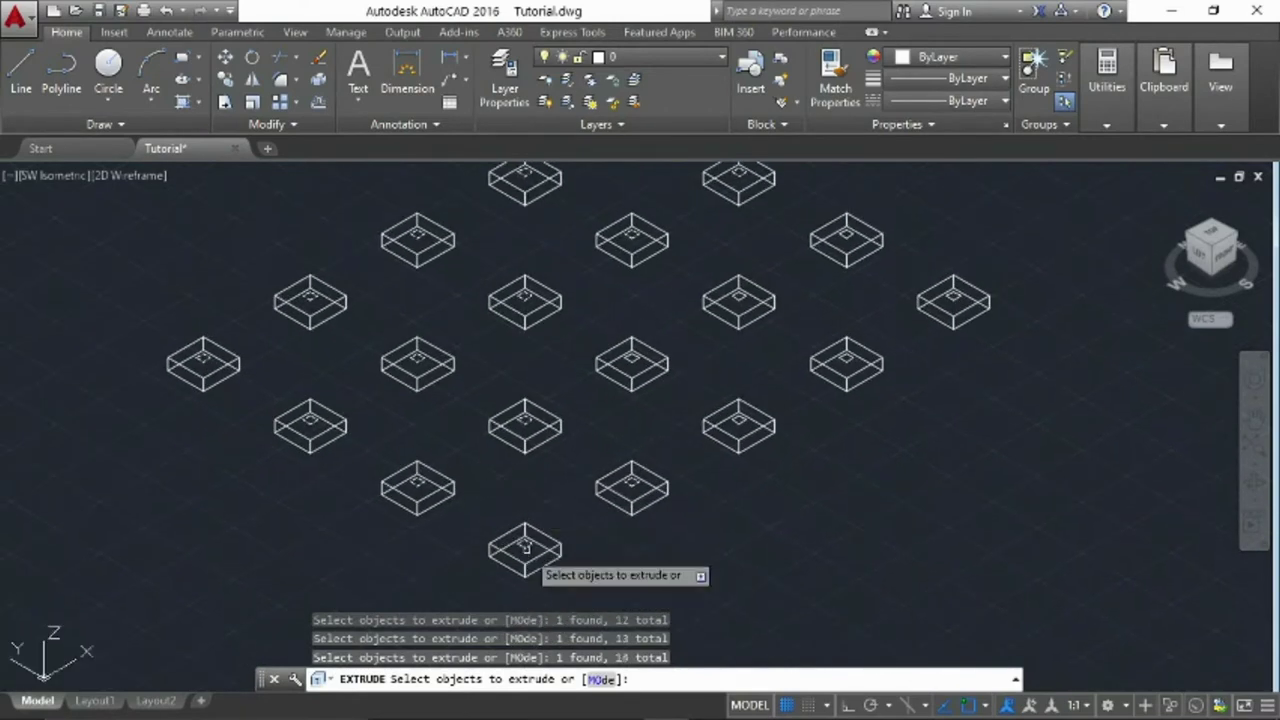
click(633, 363)
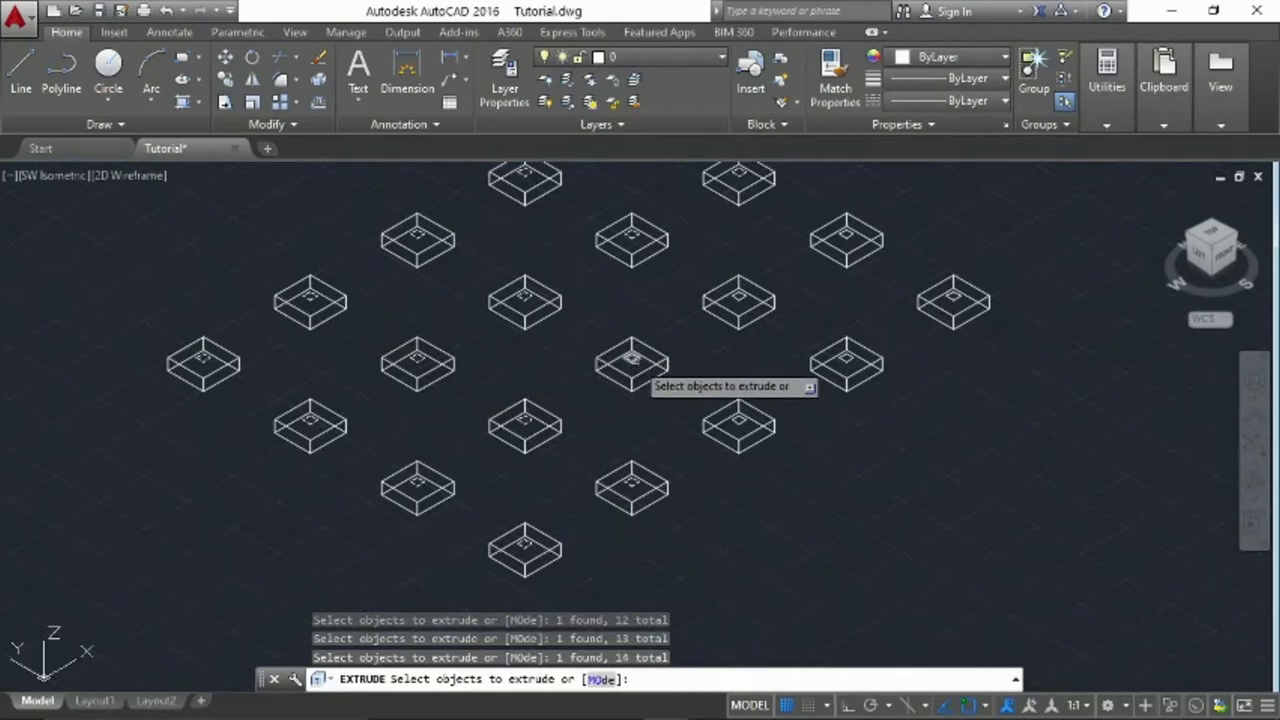
click(740, 424)
click(848, 364)
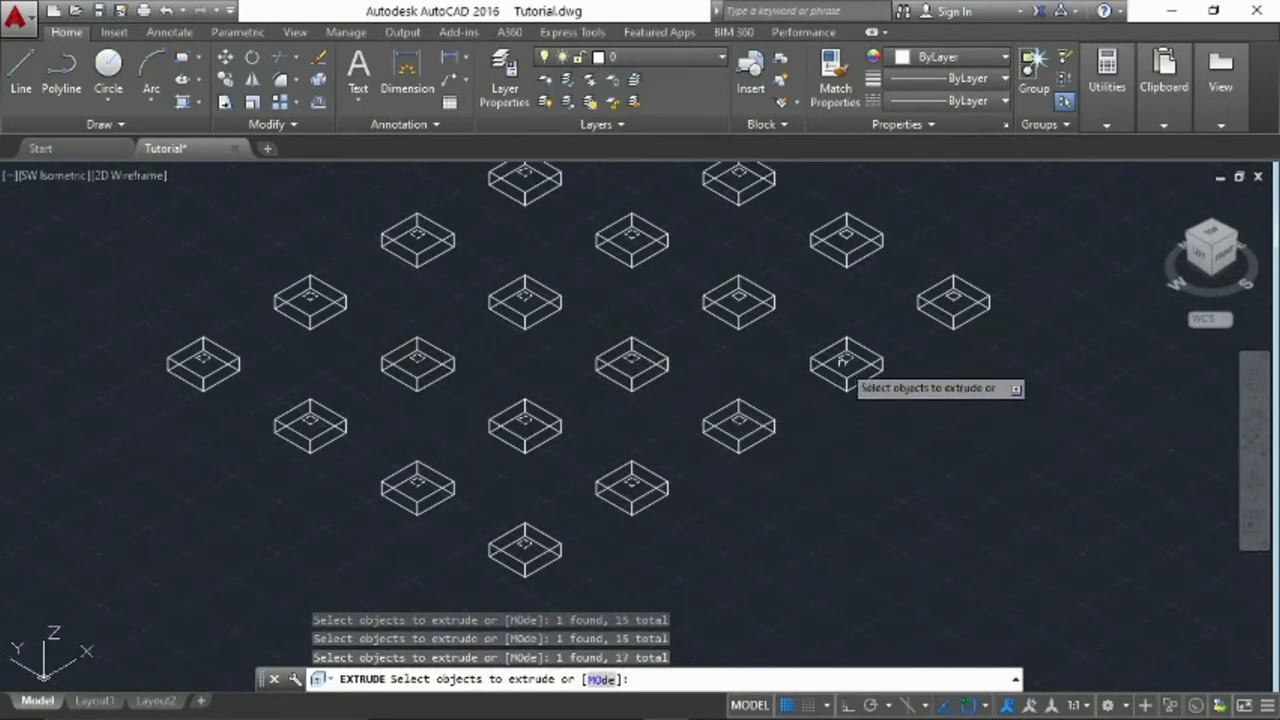
middle_drag(848, 364, 855, 520)
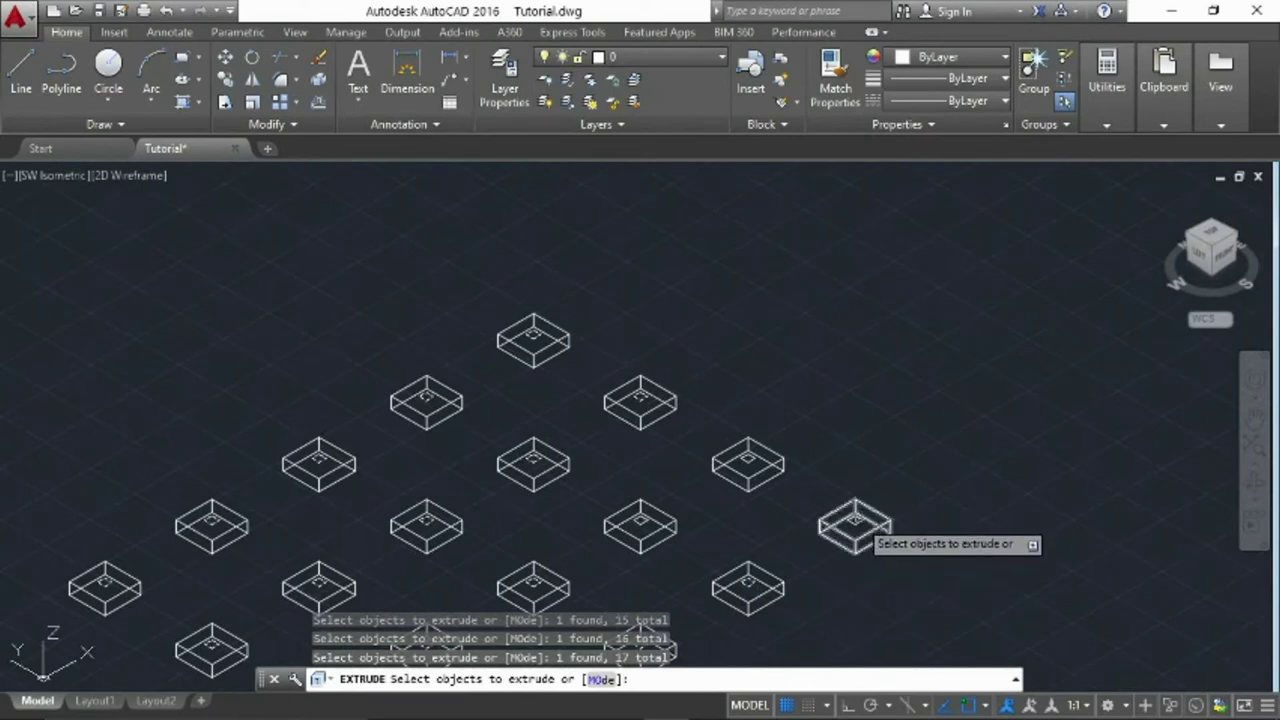
click(748, 460)
click(640, 520)
click(634, 397)
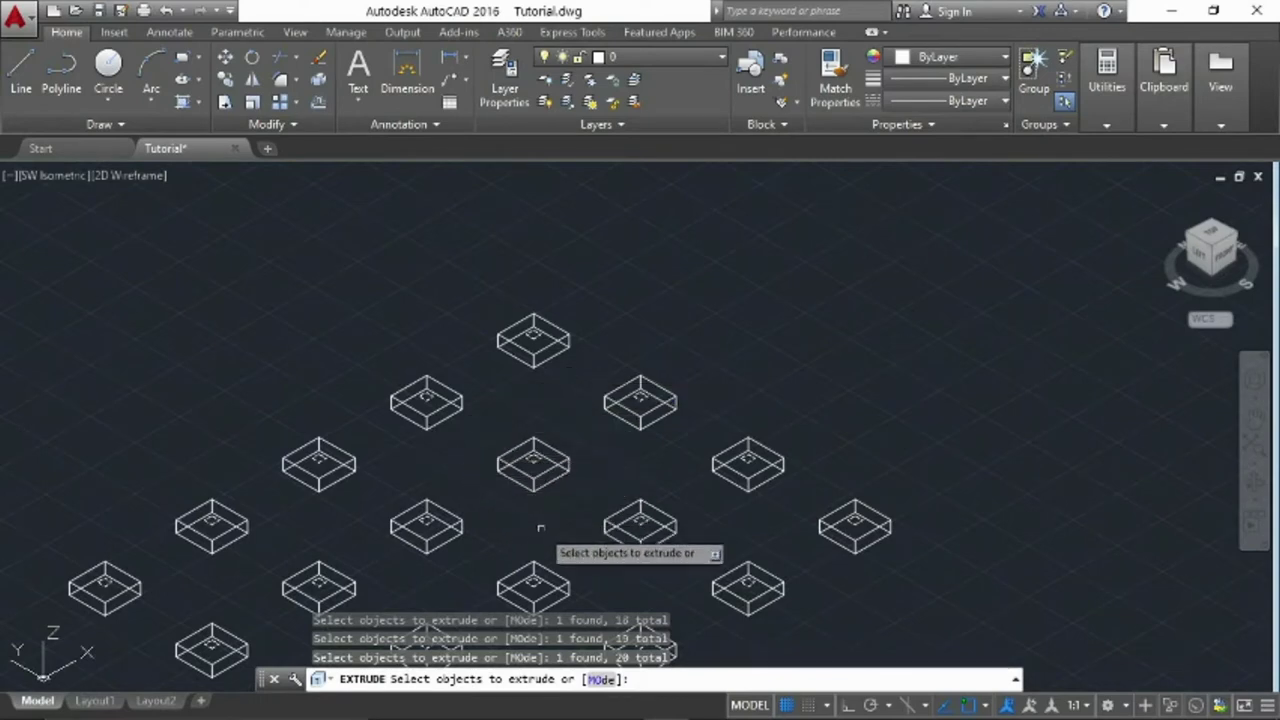
middle_drag(543, 523, 667, 332)
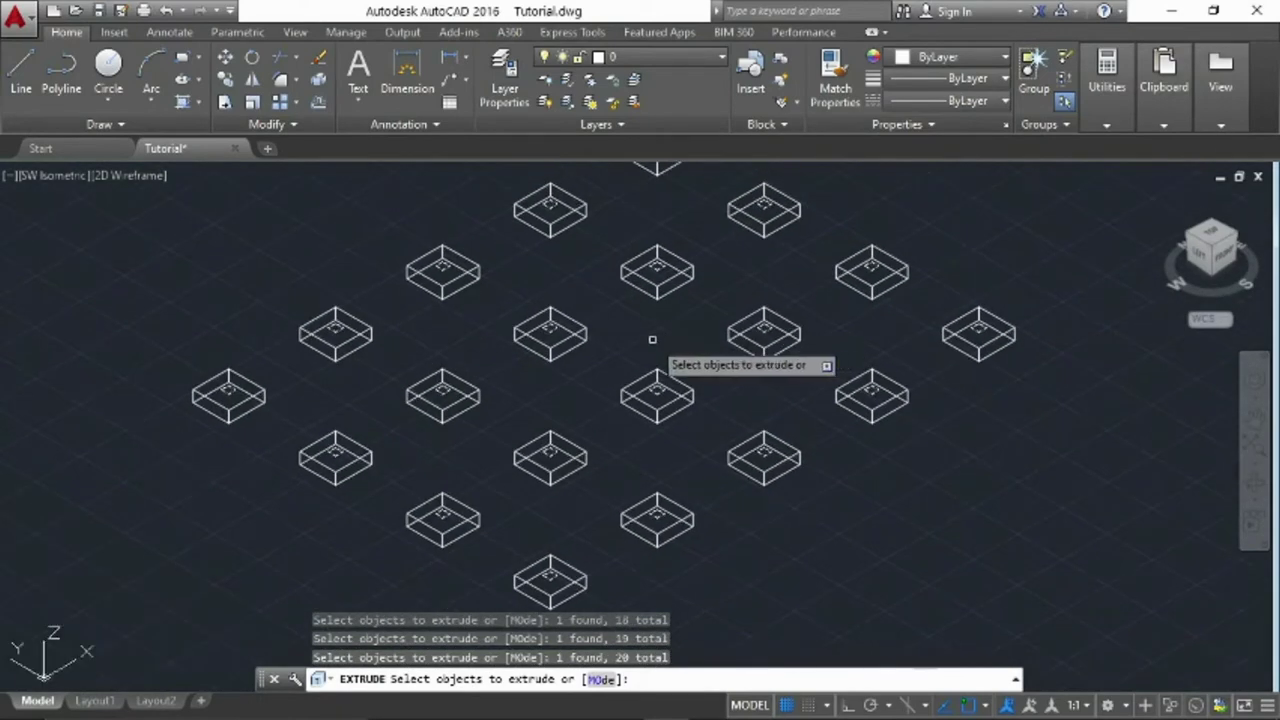
Extrude the 20 selected column squares to a height of 15.6
key(Return)
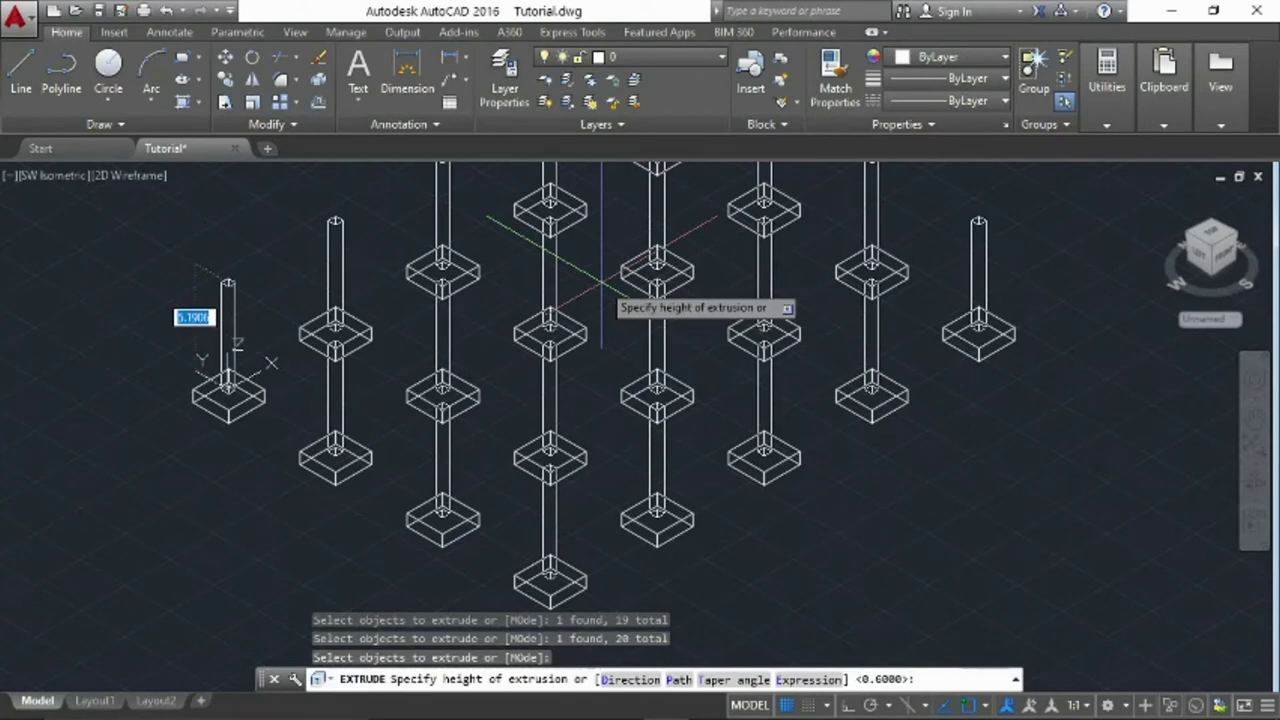
text(15)
text(.6)
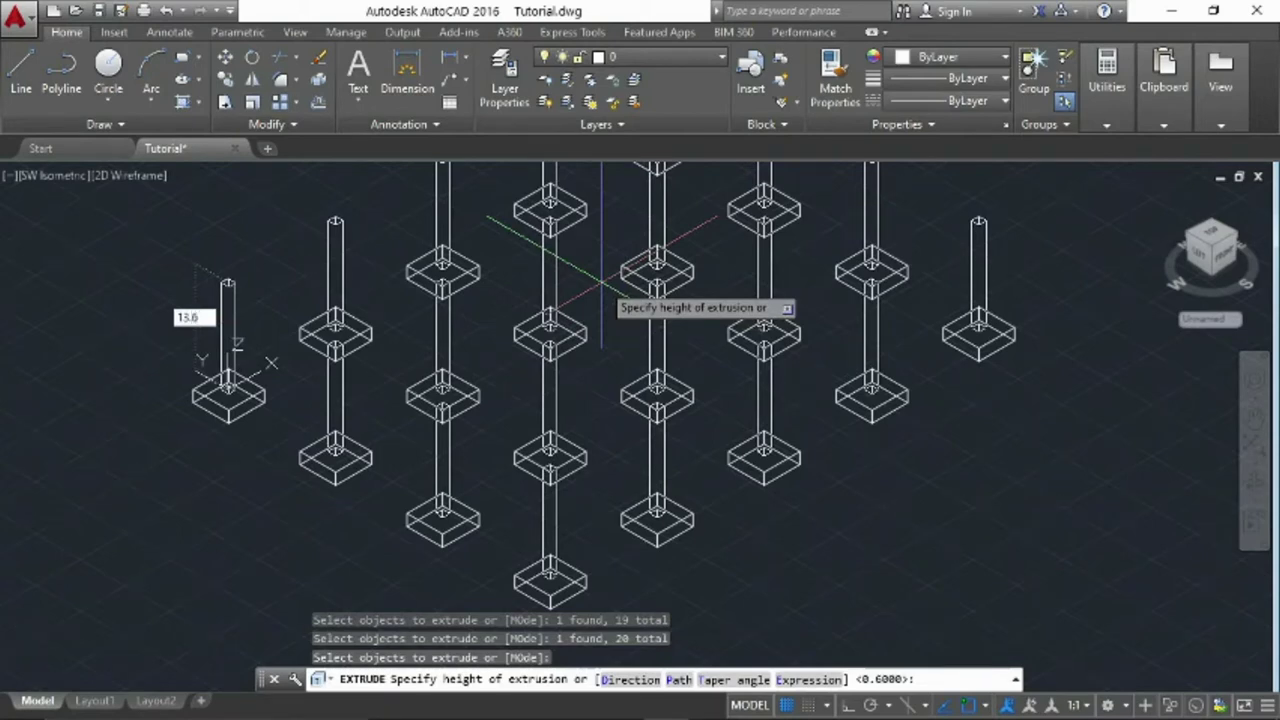
key(Return)
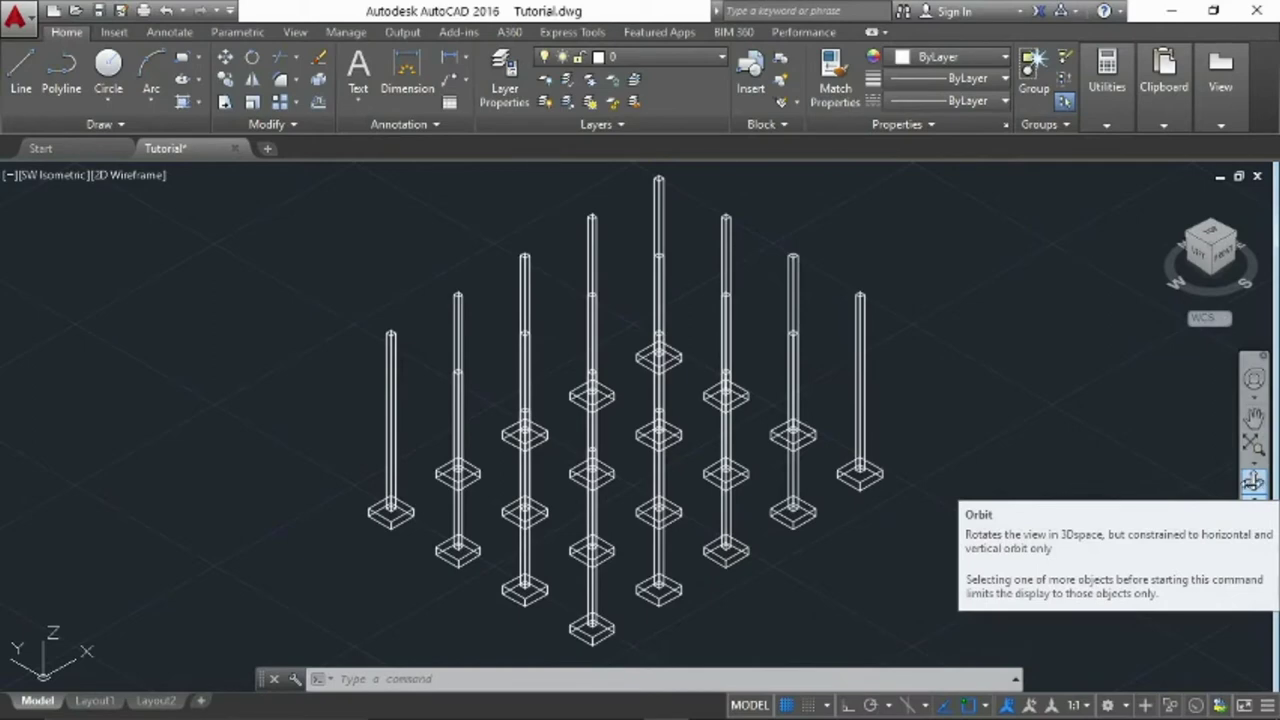
Orbit, reset to SW Isometric via the ViewCube, then zoom in on the column bases
click(1253, 481)
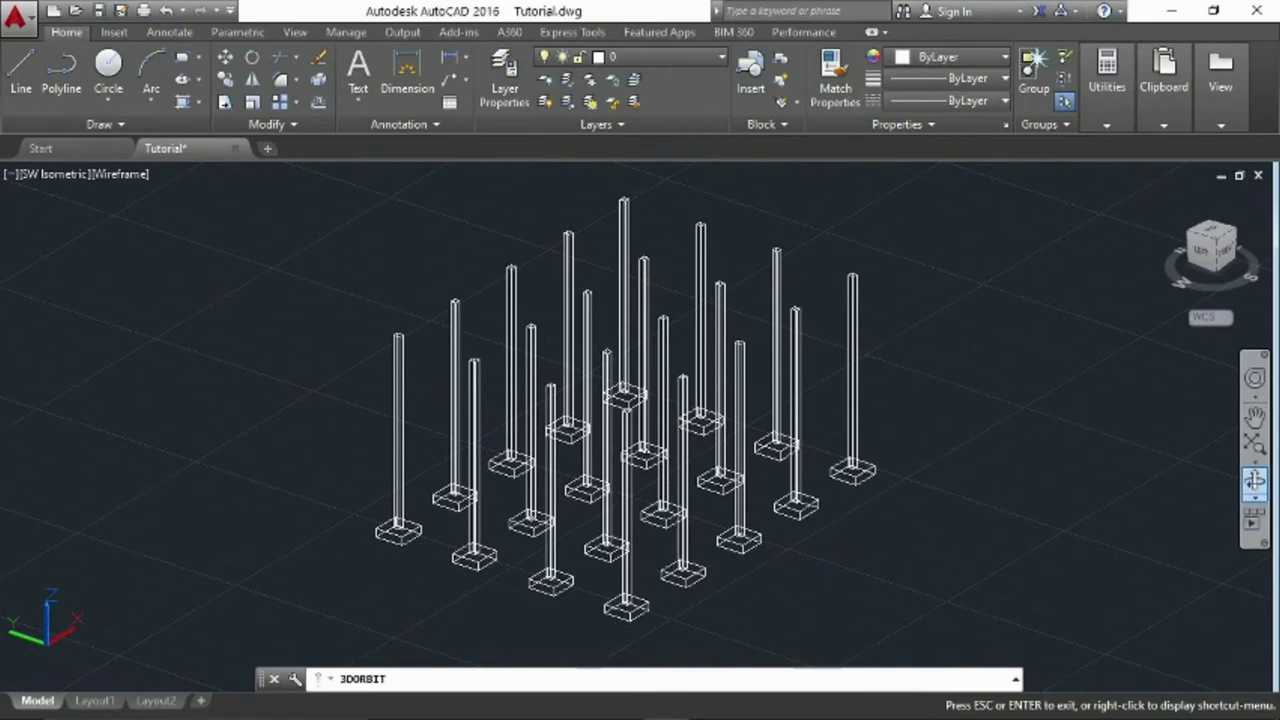
key(Escape)
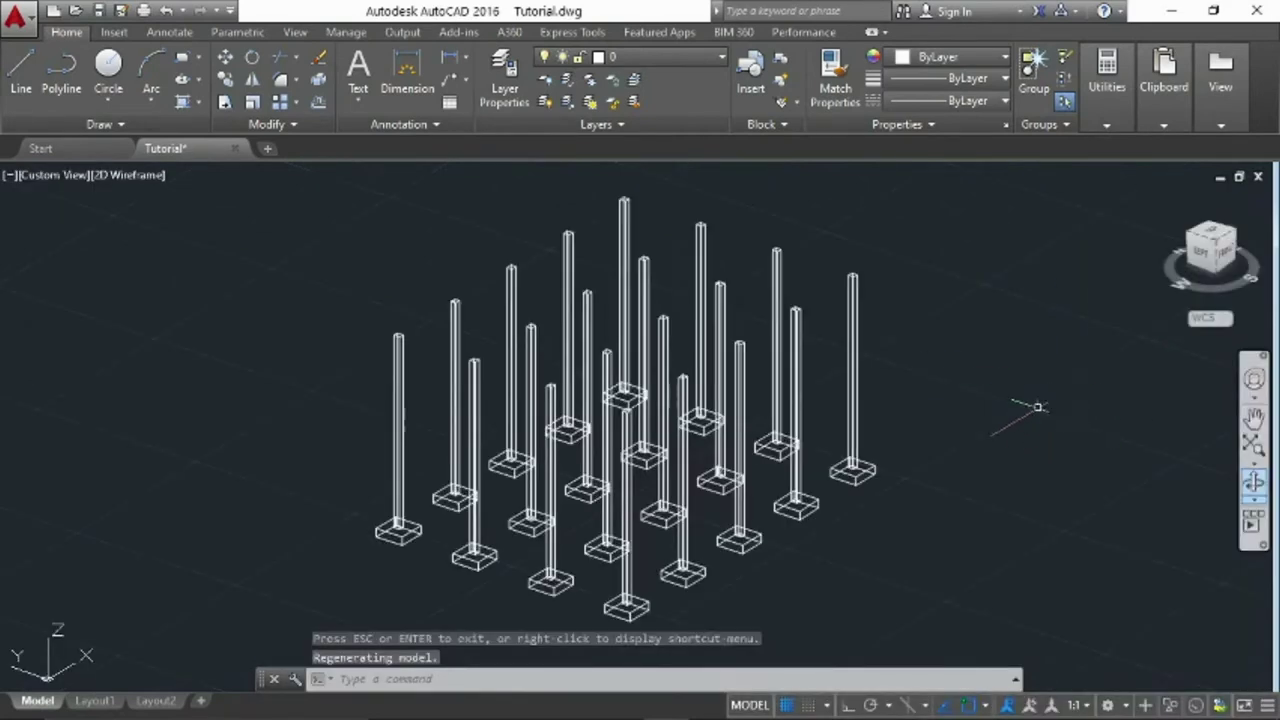
mouse_move(1212, 246)
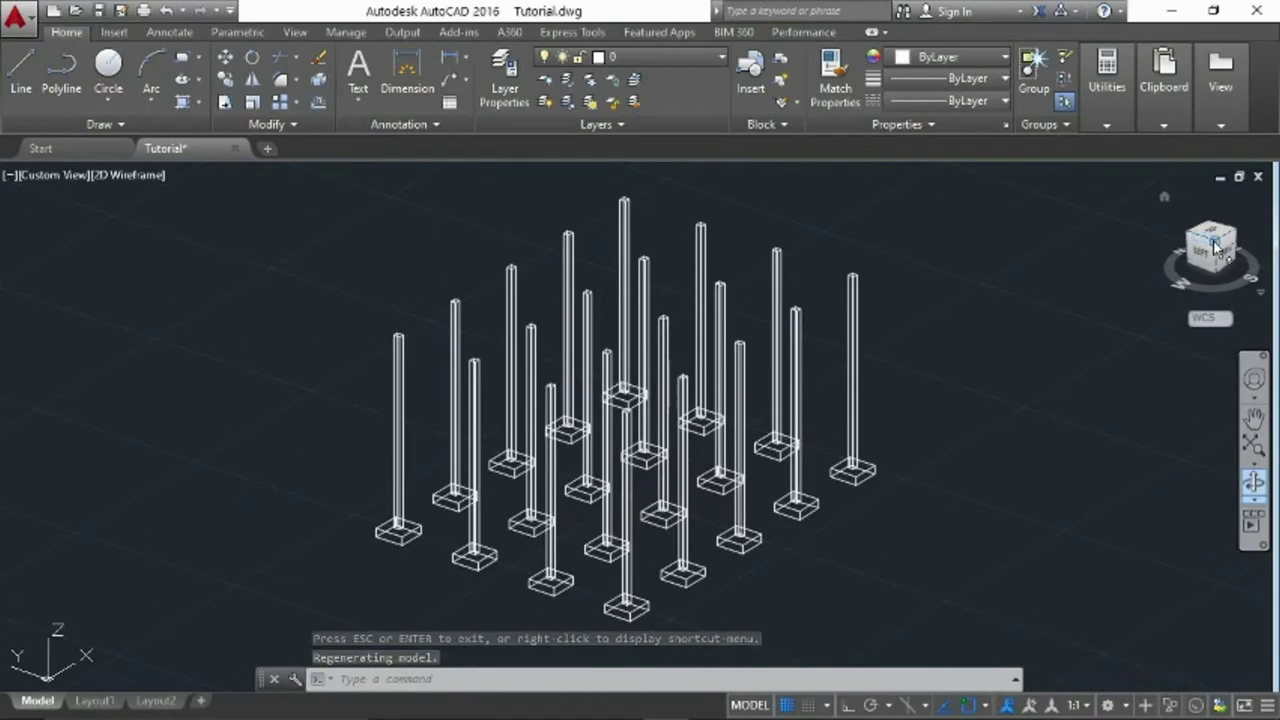
drag(1215, 247, 1218, 248)
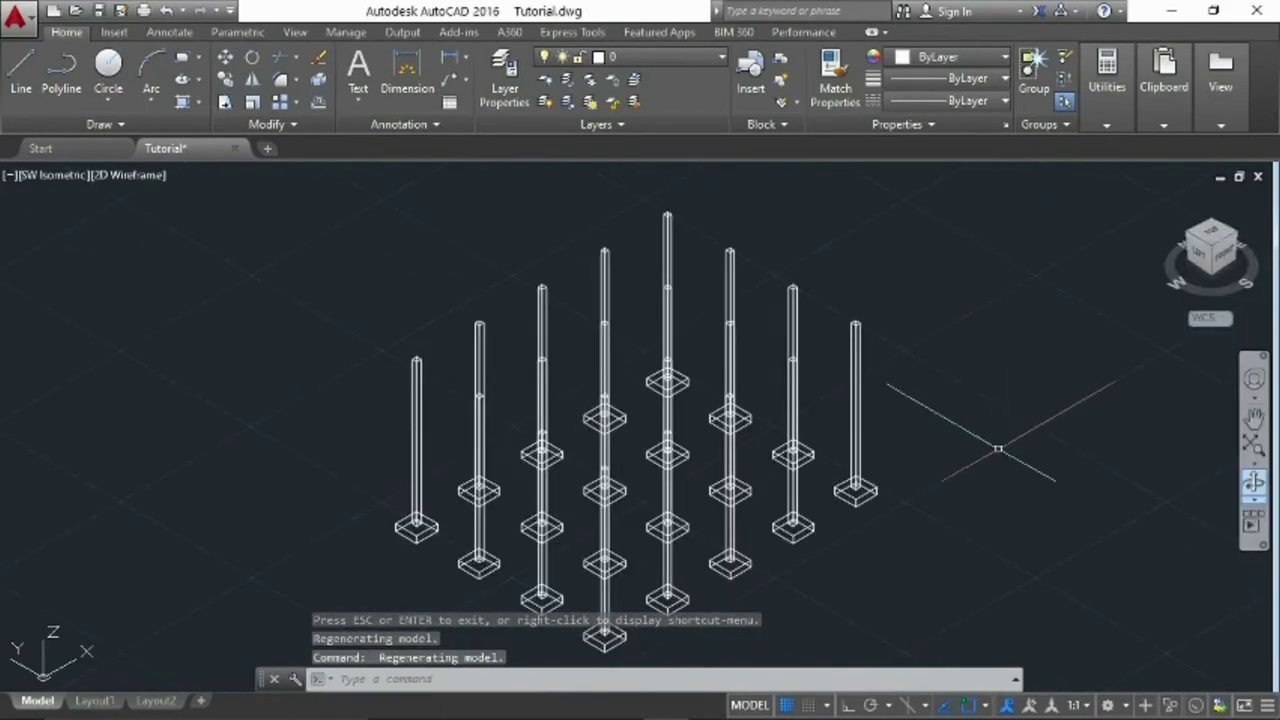
drag(947, 390, 920, 472)
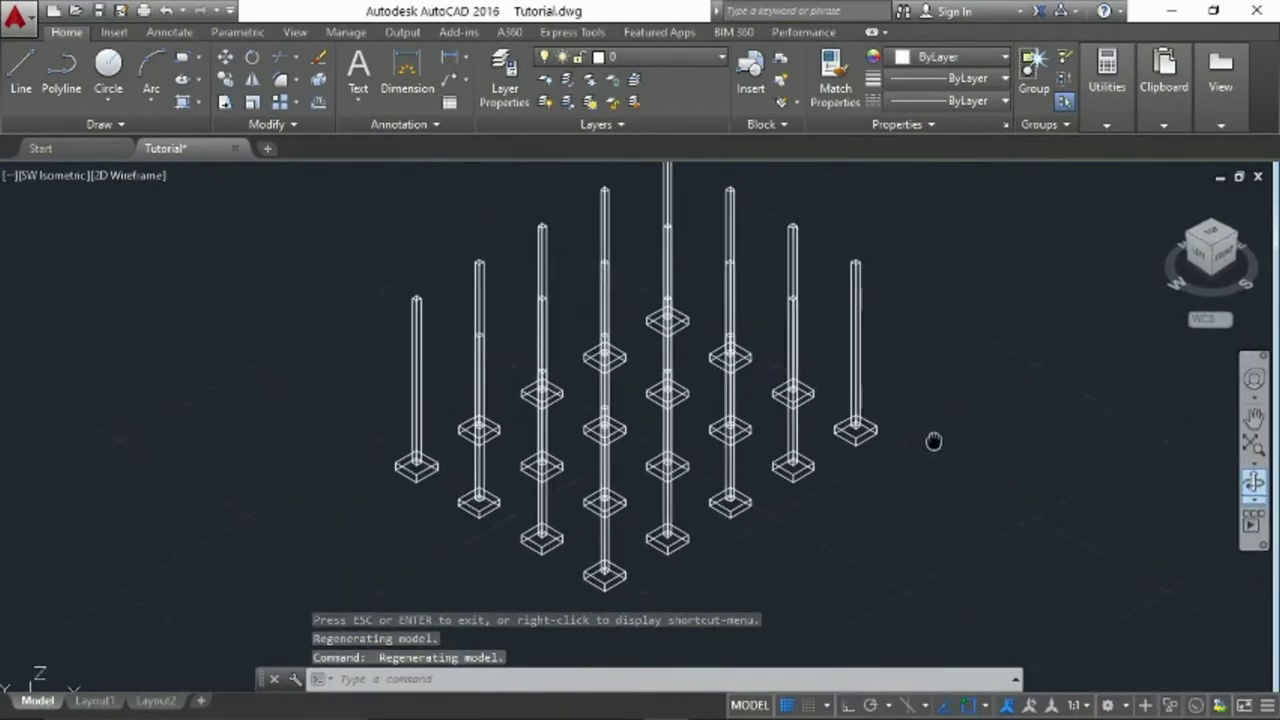
key(Escape)
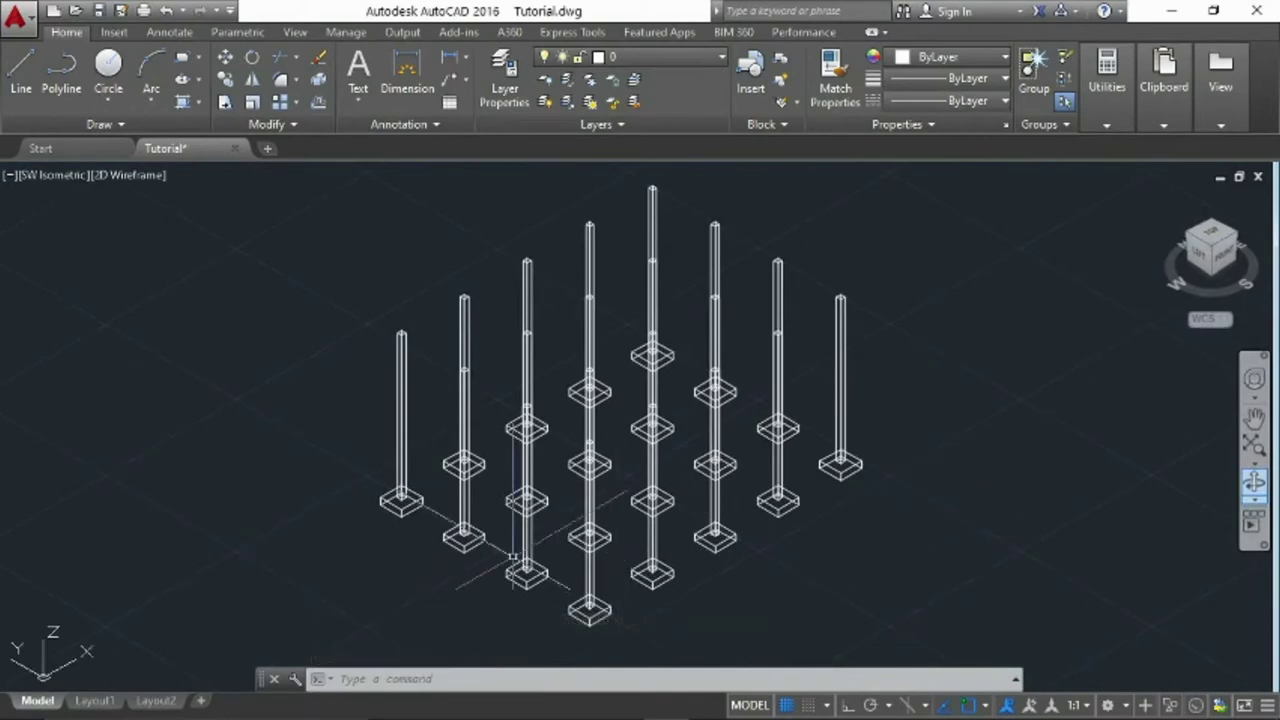
scroll(455, 526, up, 3)
scroll(455, 526, up, 3)
middle_drag(455, 526, 634, 517)
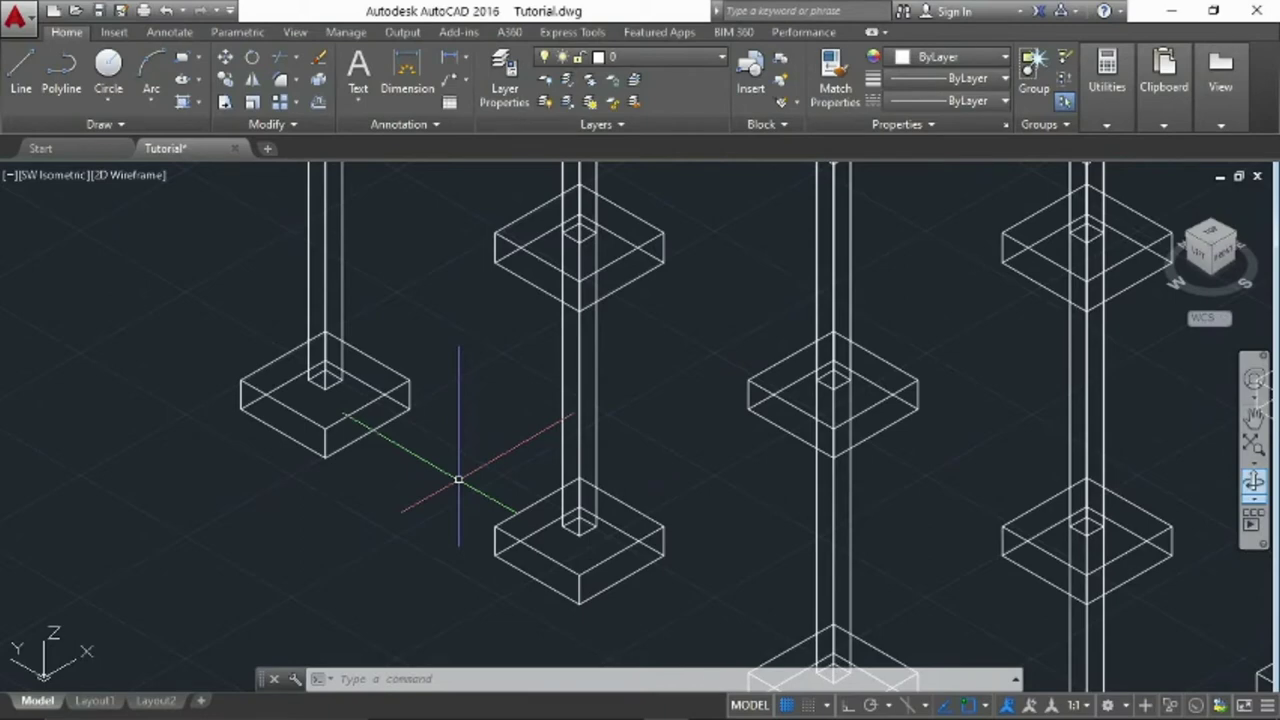
text(REC)
Draw a thin tie-beam rectangle between two neighbouring column bases
key(Return)
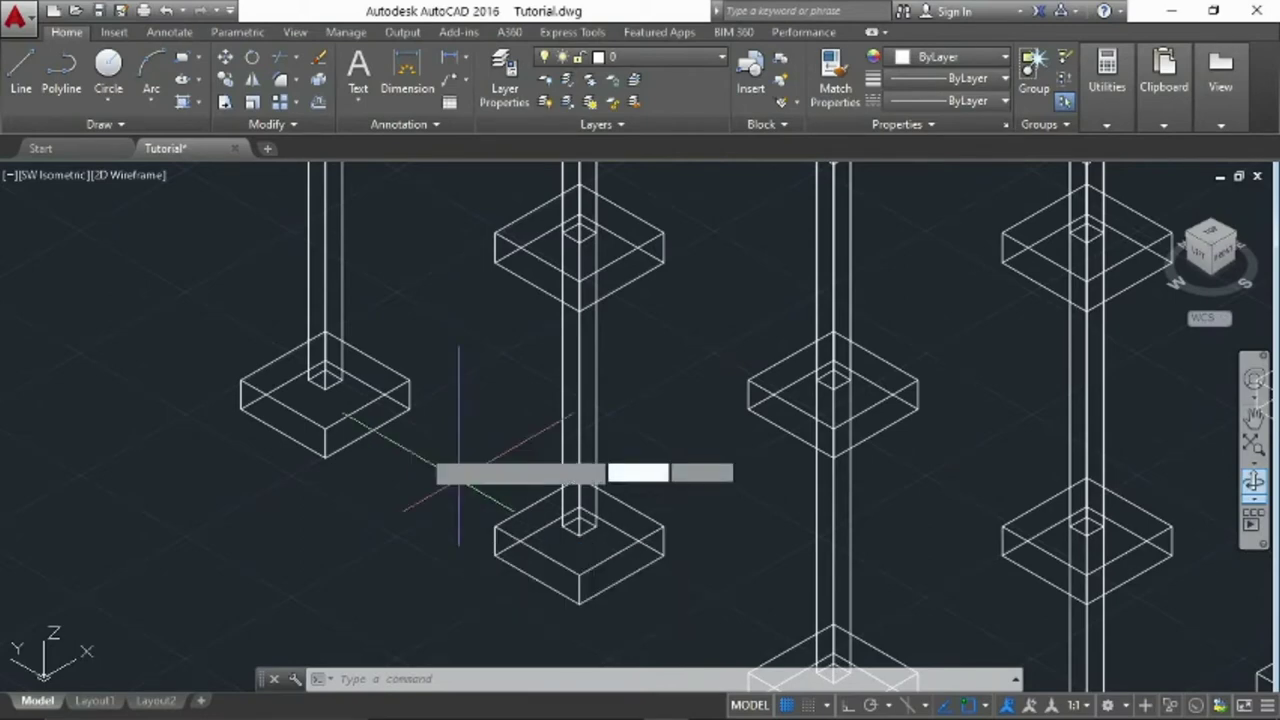
click(325, 390)
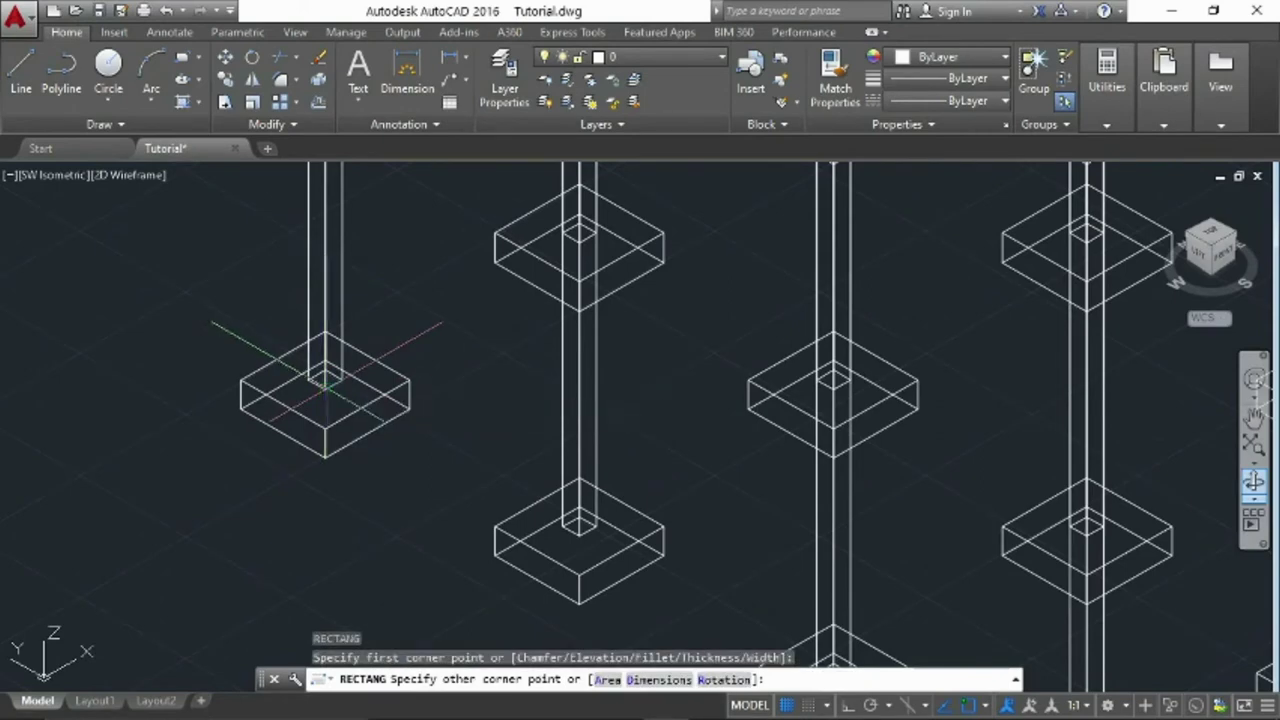
click(580, 523)
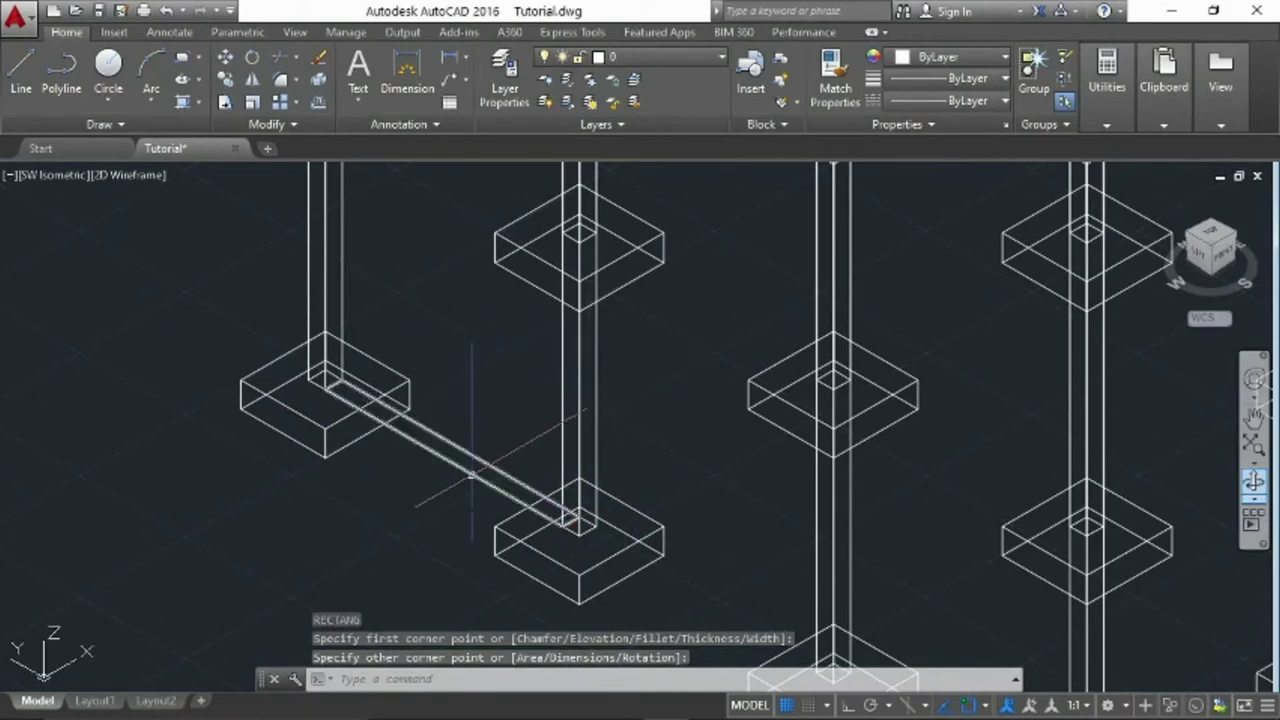
scroll(412, 418, down, 2)
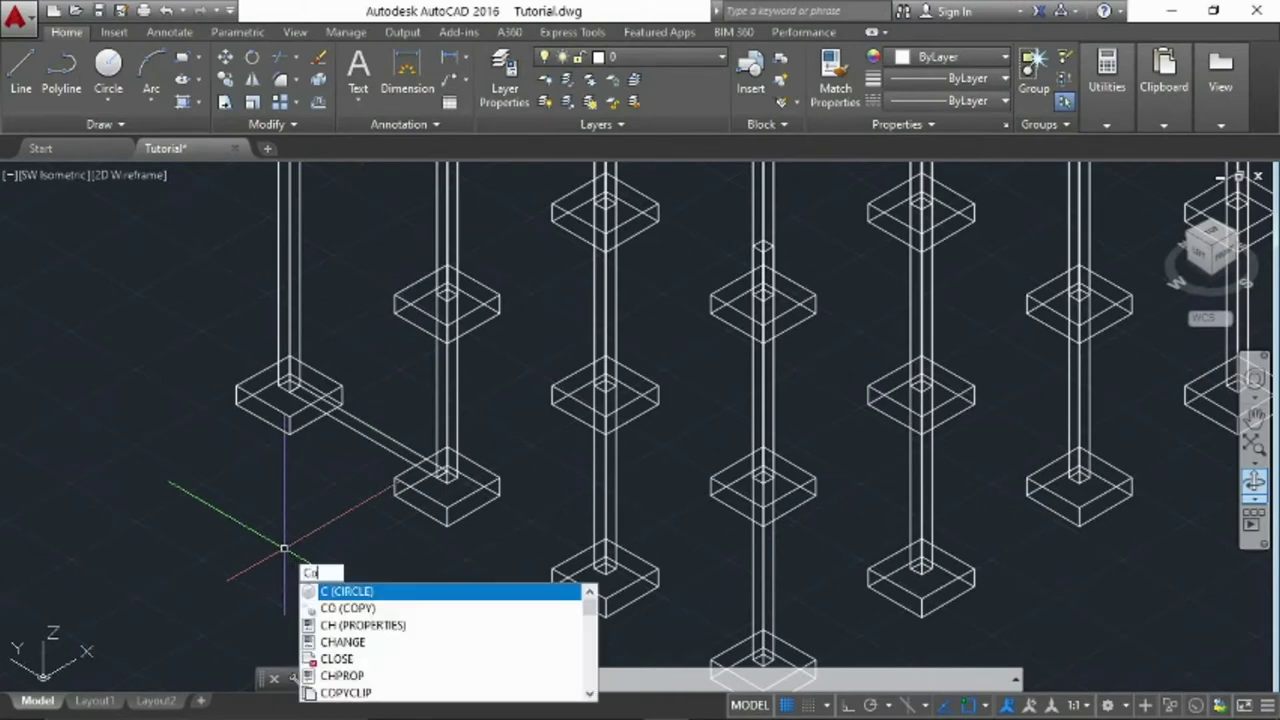
Copy the tie-beam rectangle from its footing corner to the next two footings along the front row
text(o)
key(Return)
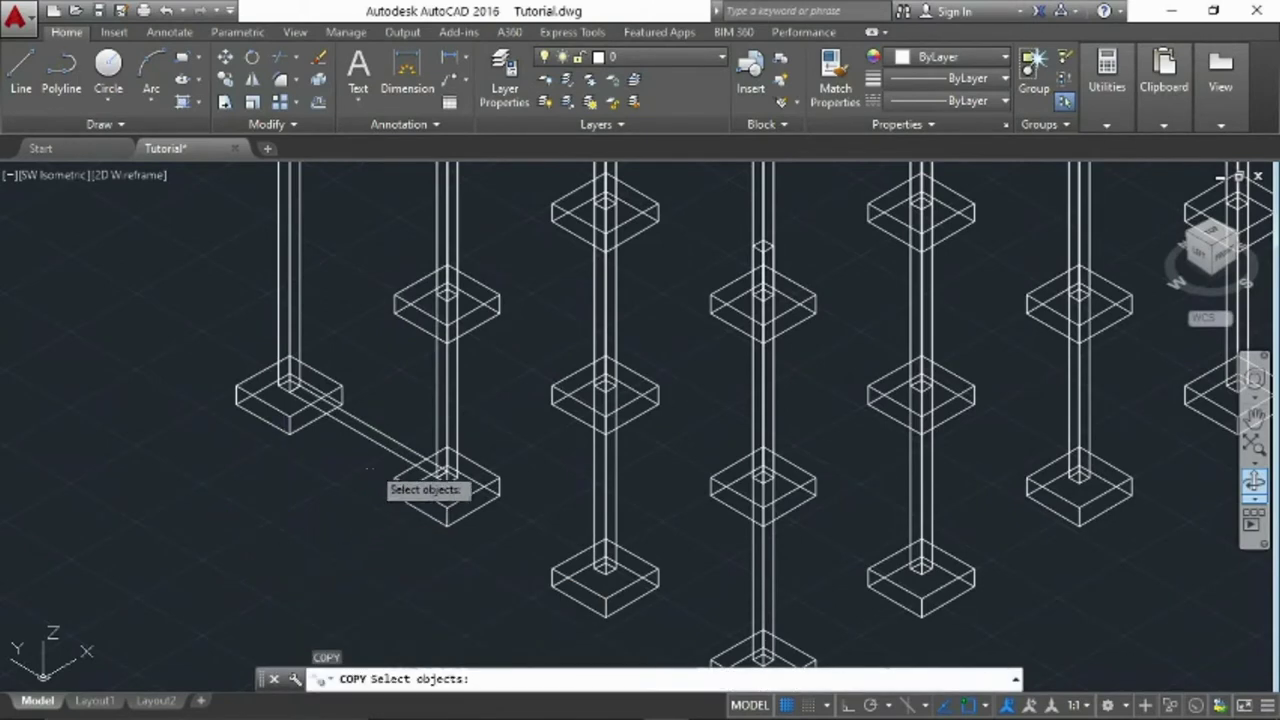
click(374, 443)
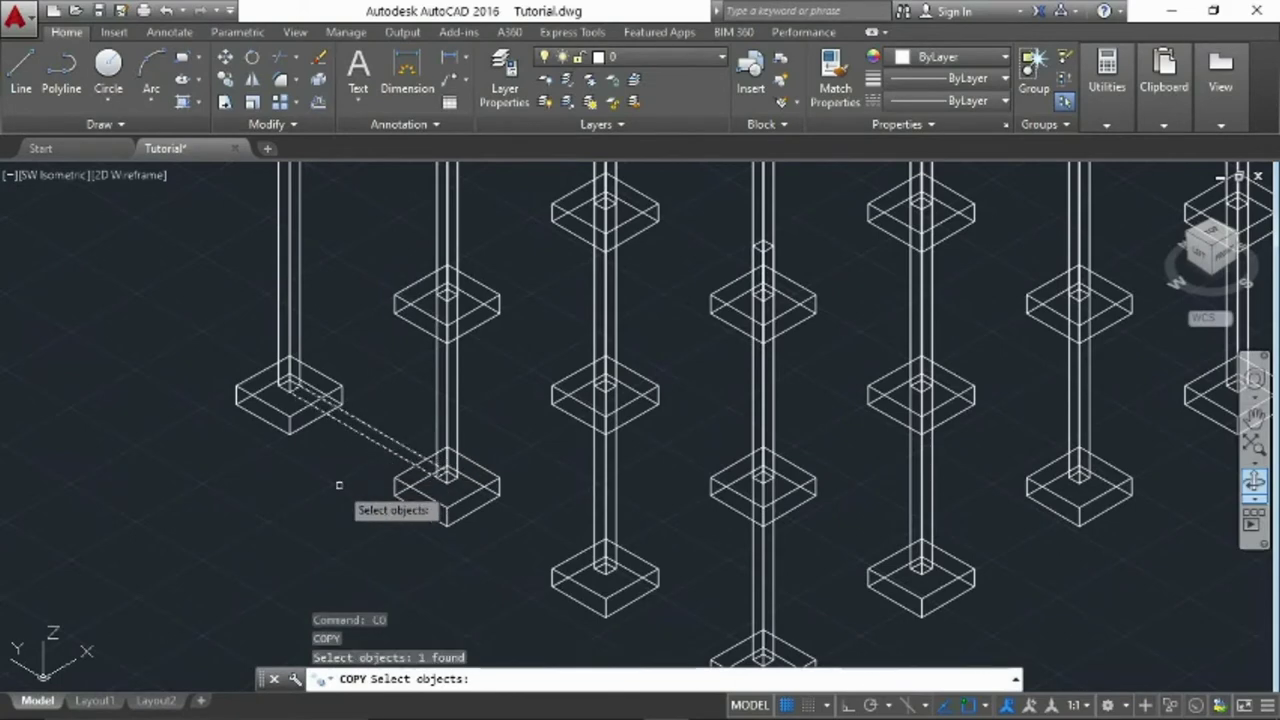
key(Return)
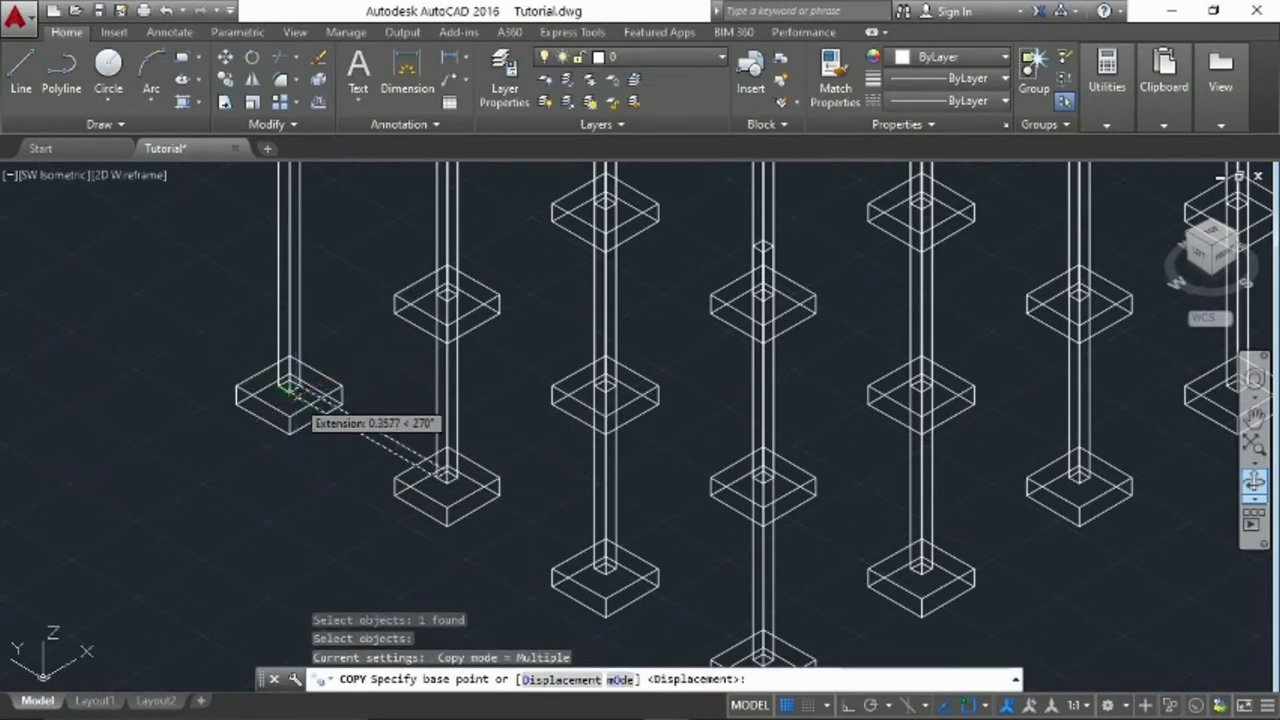
click(289, 392)
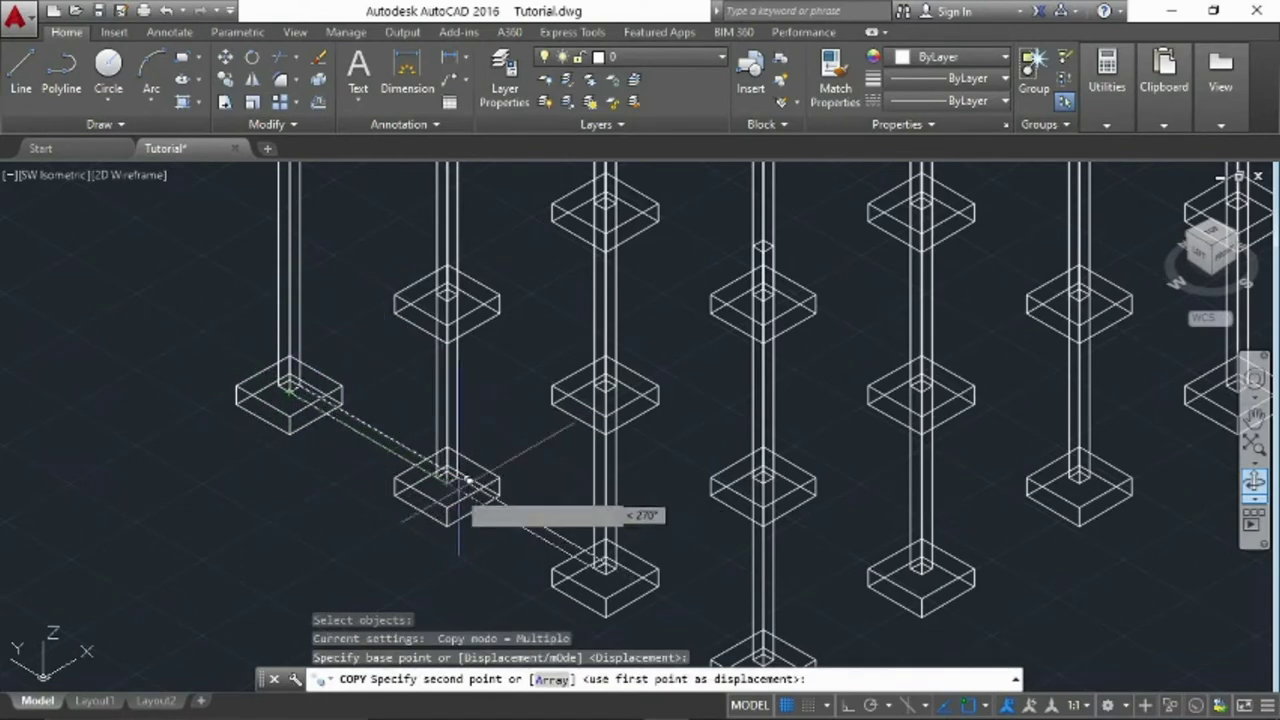
click(447, 482)
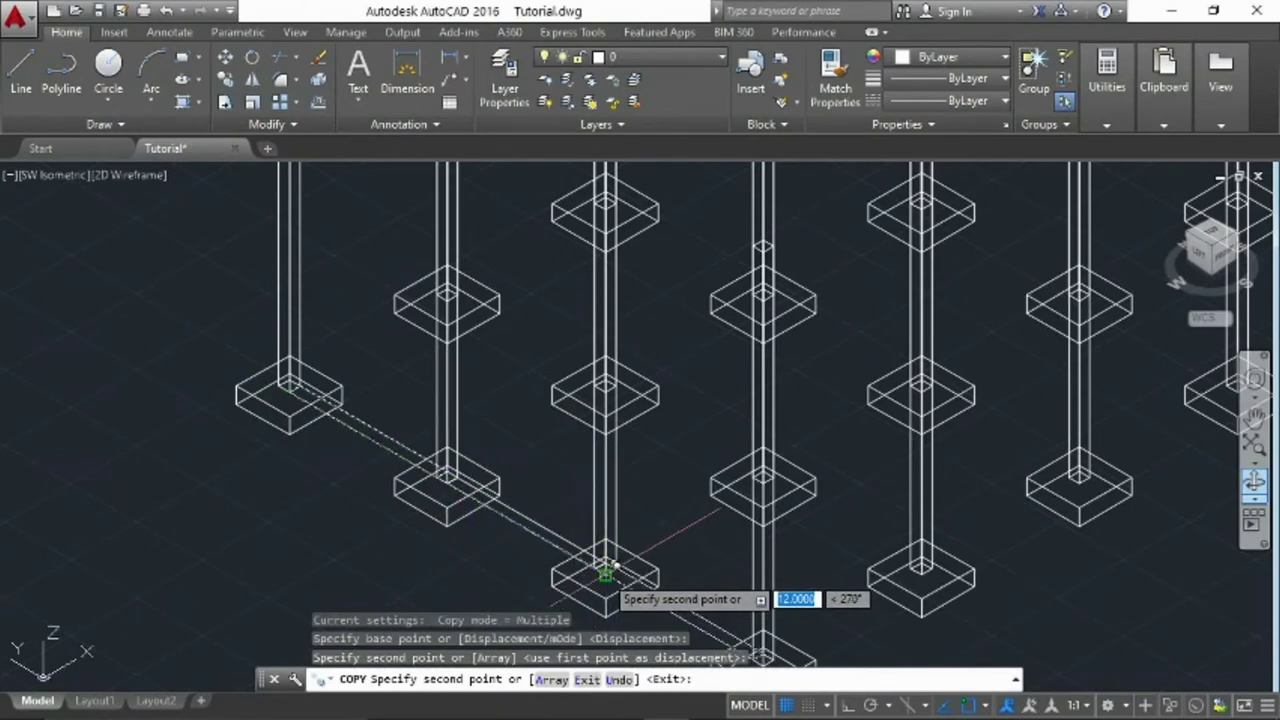
click(605, 575)
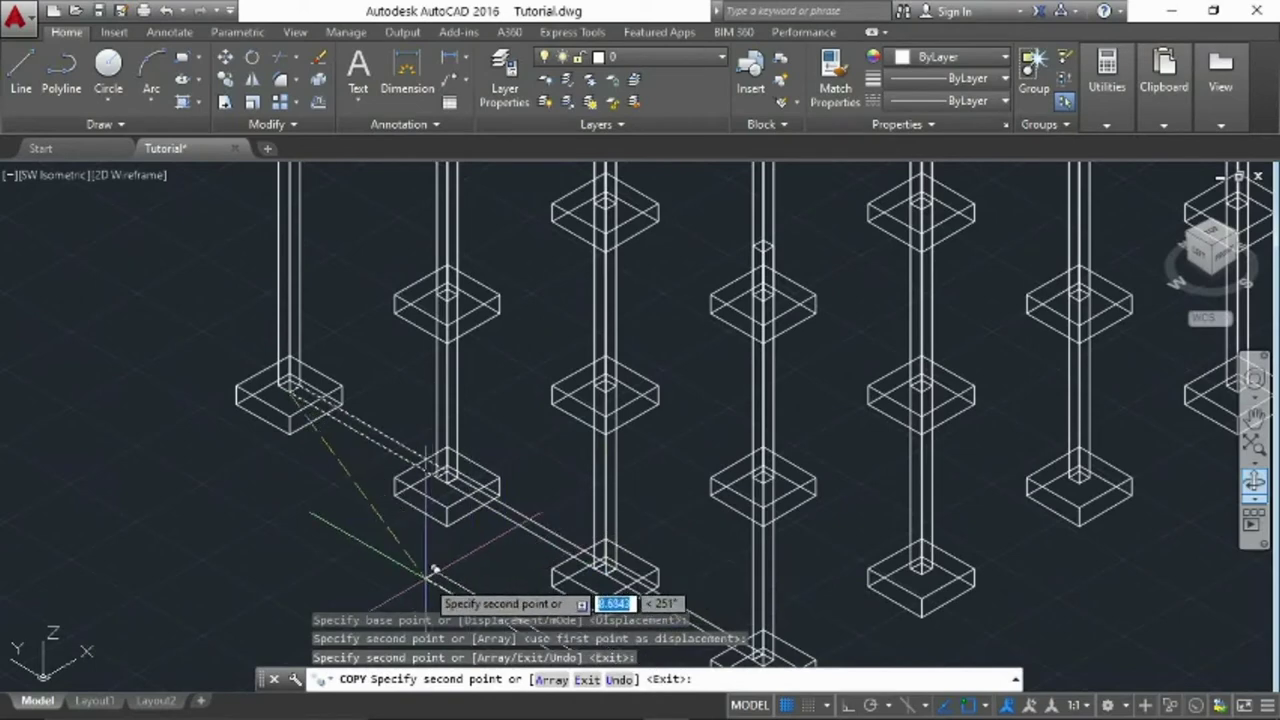
key(Return)
scroll(495, 577, down, 2)
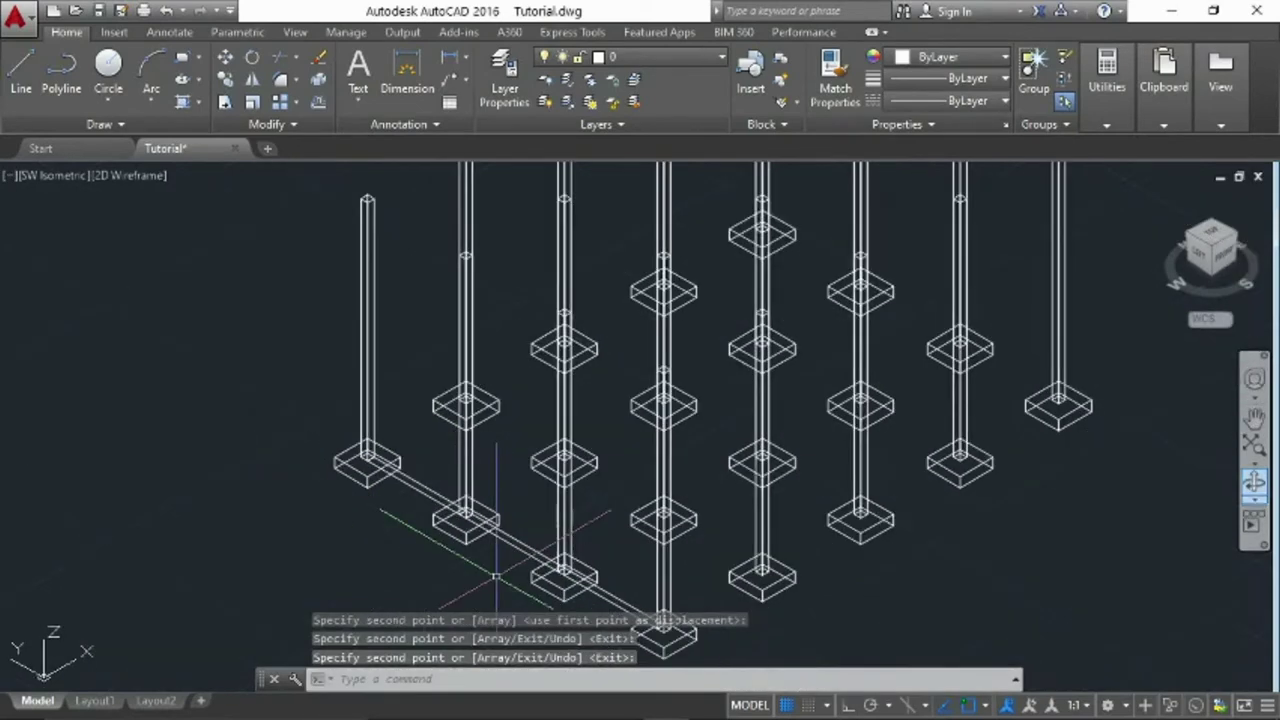
middle_drag(495, 577, 578, 530)
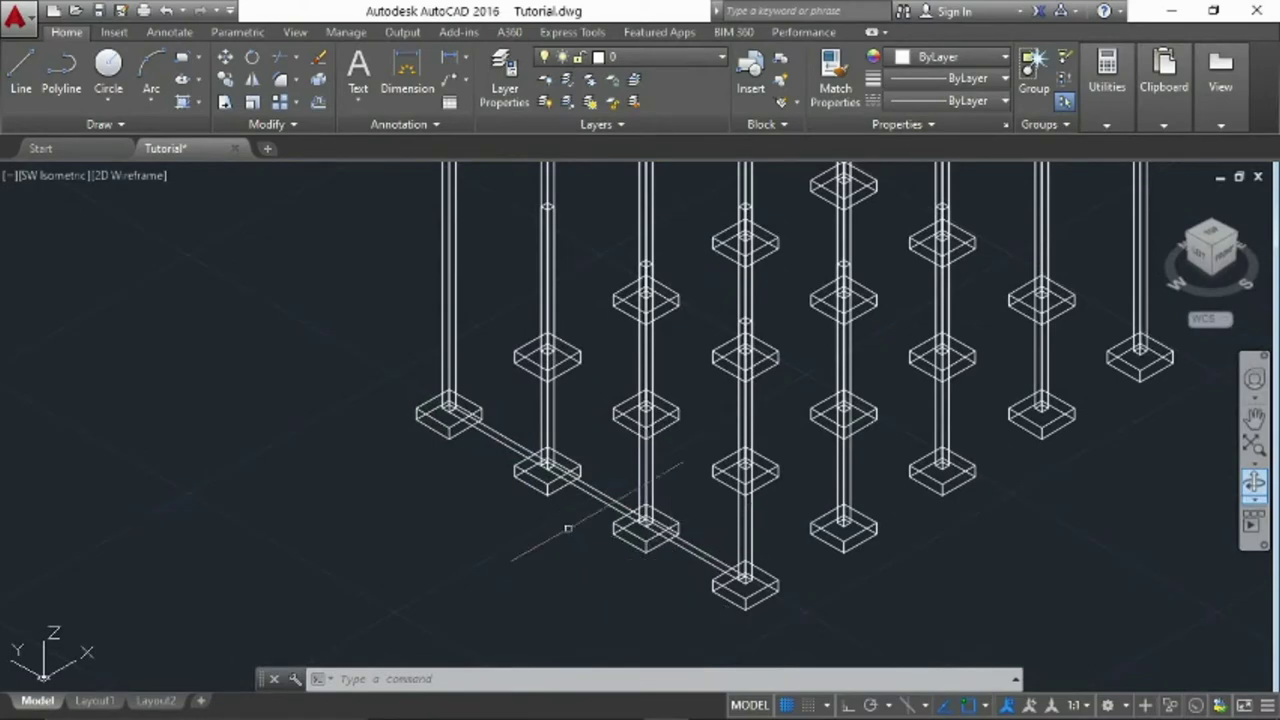
Bring the front row into view and select its three tie beams for copying
middle_drag(554, 522, 586, 594)
scroll(527, 542, up, 2)
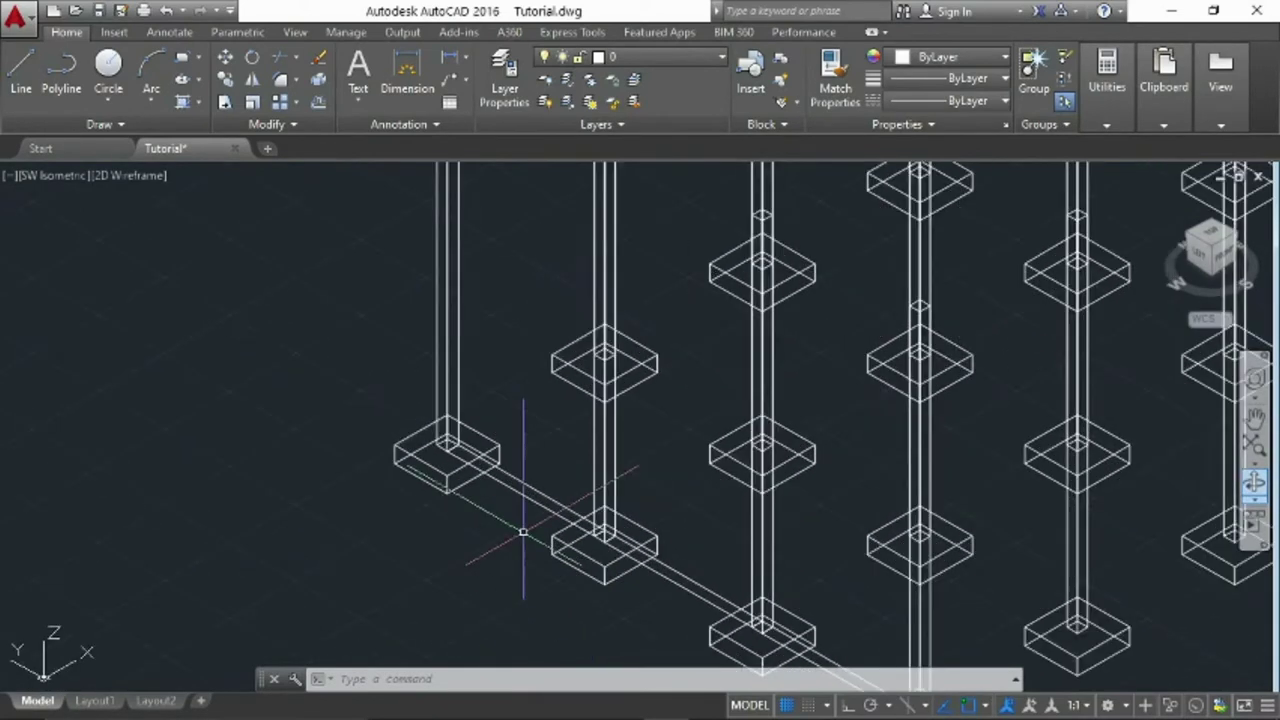
mouse_move(526, 523)
middle_down()
mouse_move(503, 451)
mouse_move(472, 436)
middle_up()
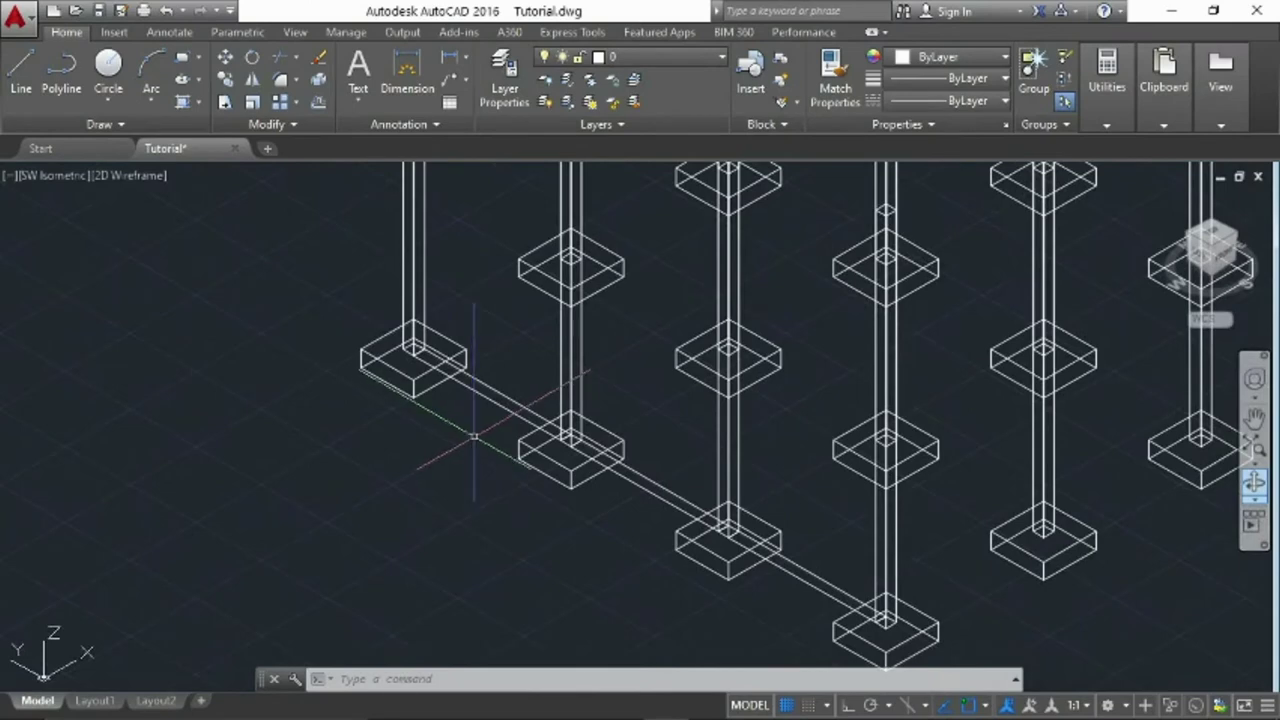
text(Co)
key(Return)
click(493, 404)
click(493, 404)
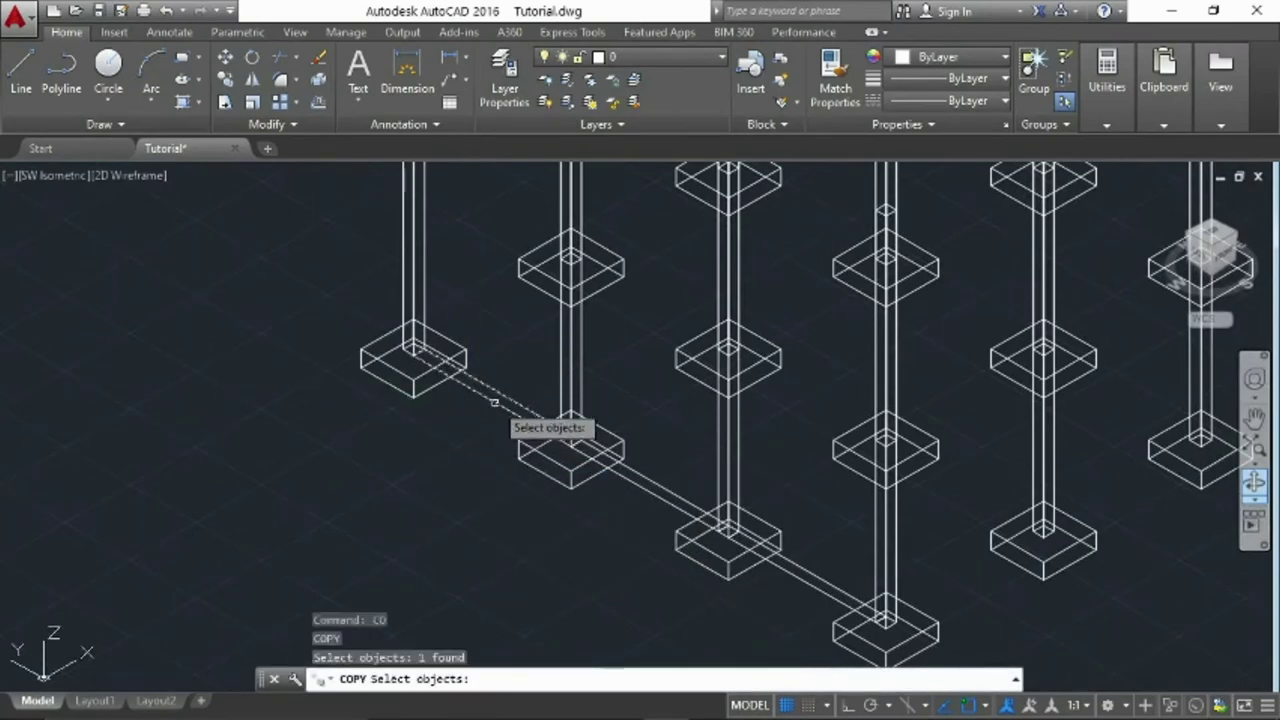
click(647, 489)
click(789, 565)
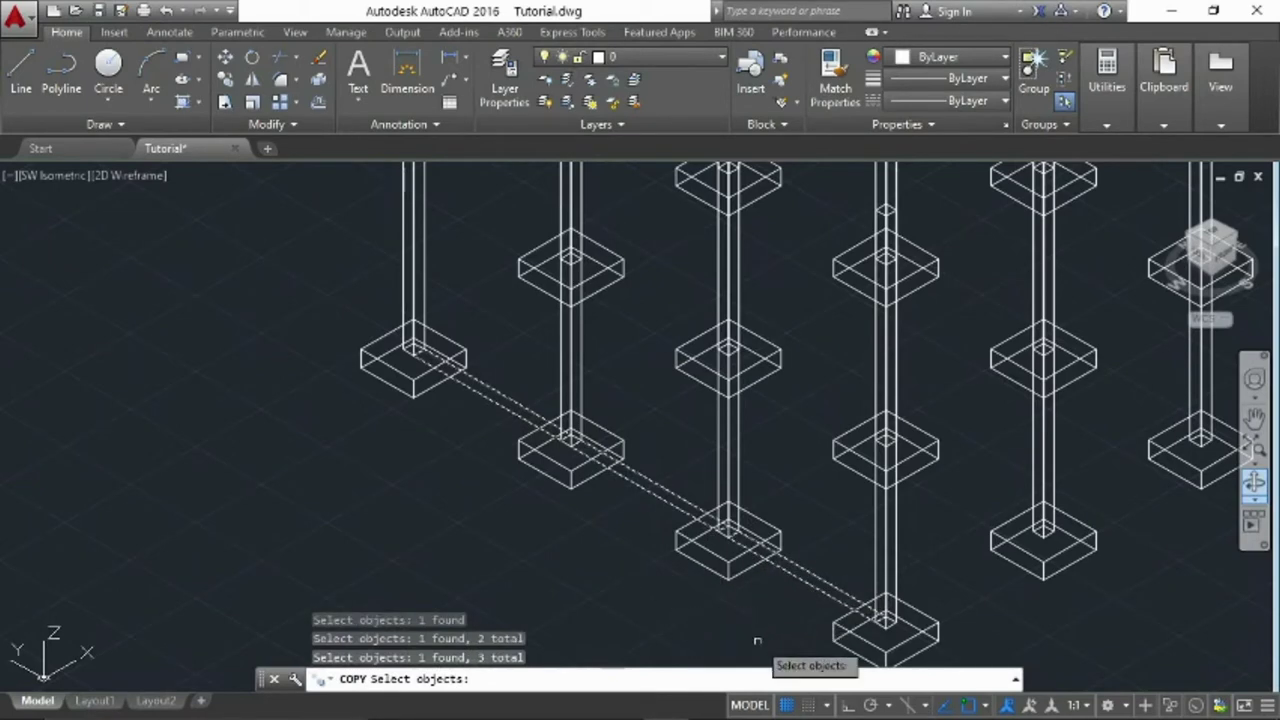
key(Return)
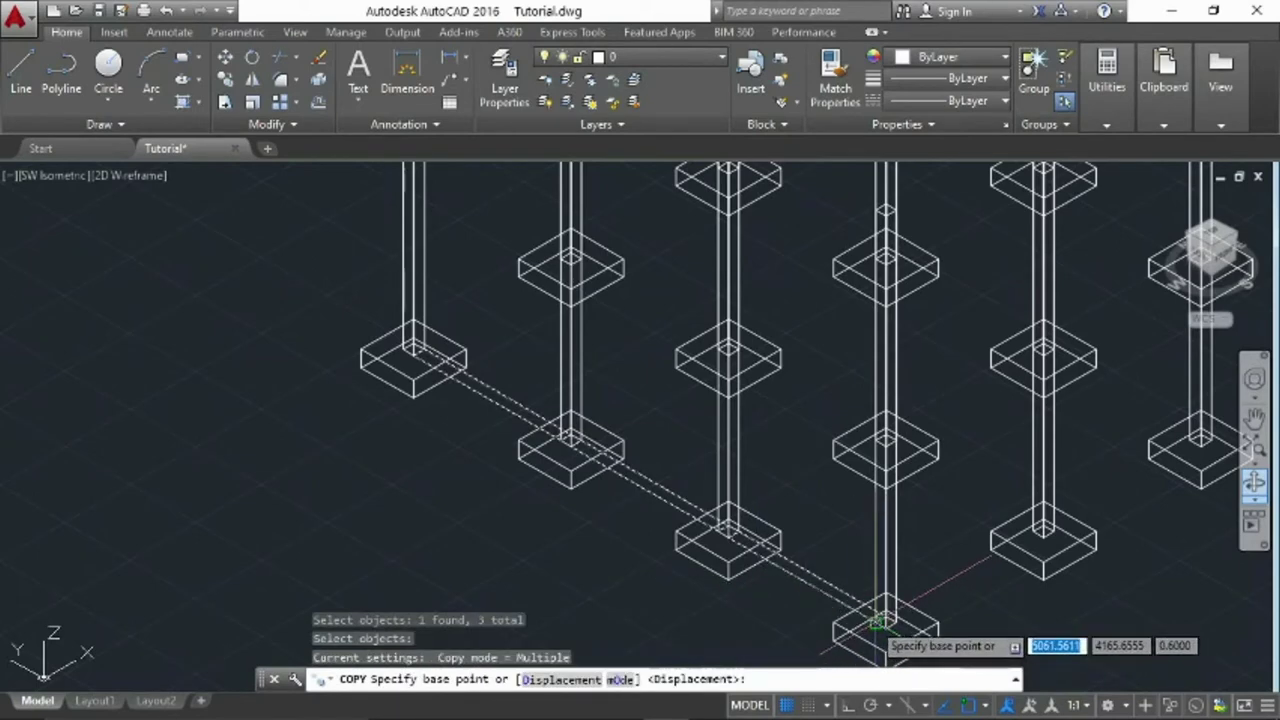
Copy the three-beam row from the corner footing onto each following footing row
click(877, 622)
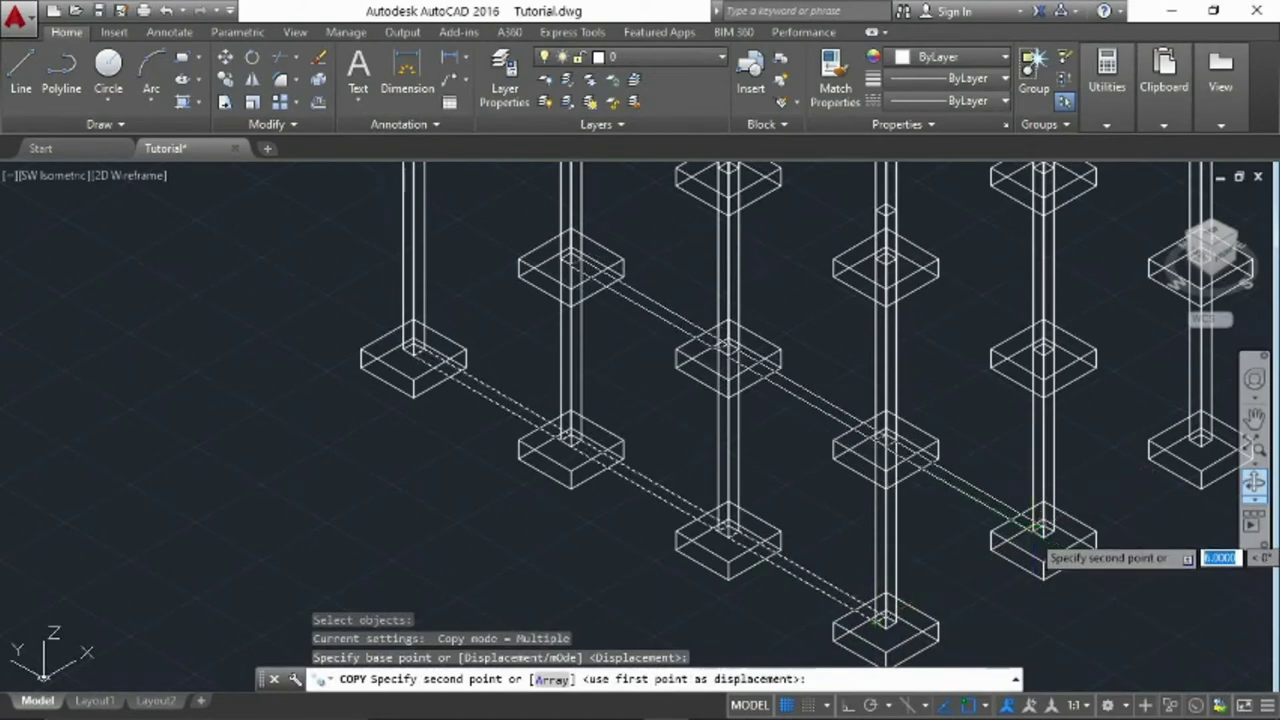
click(1036, 527)
middle_drag(1036, 527, 910, 535)
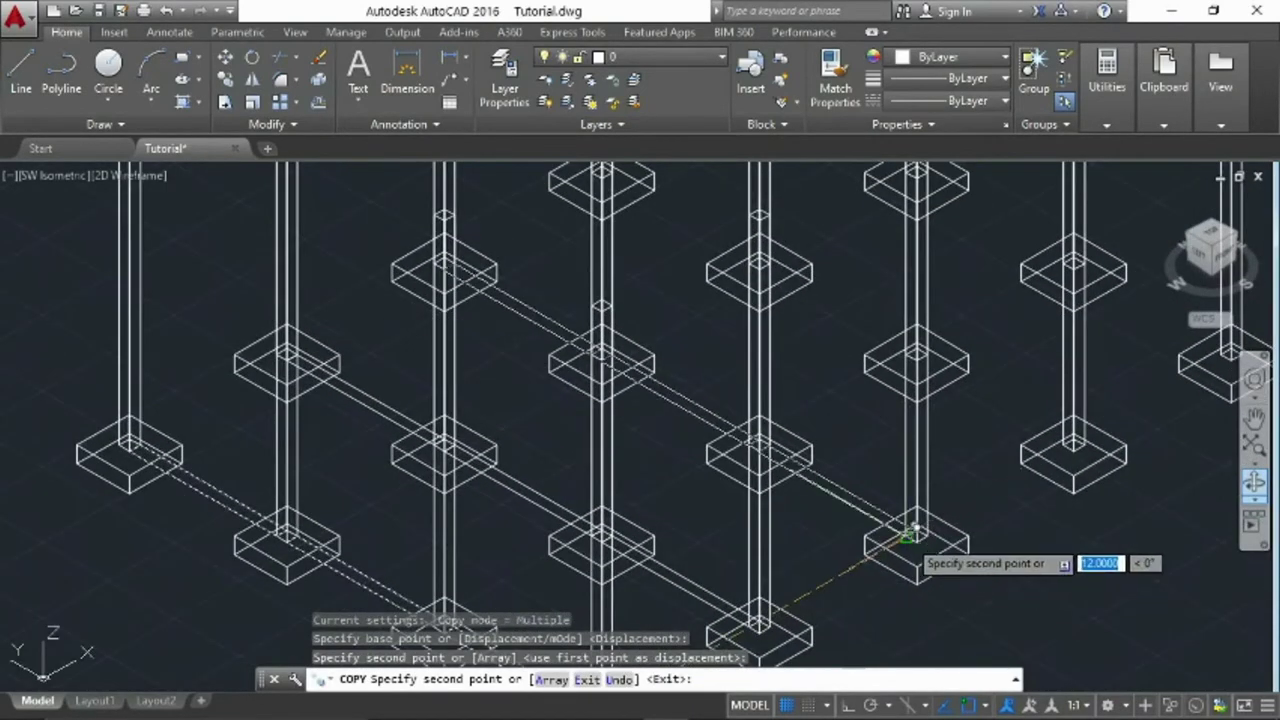
click(910, 535)
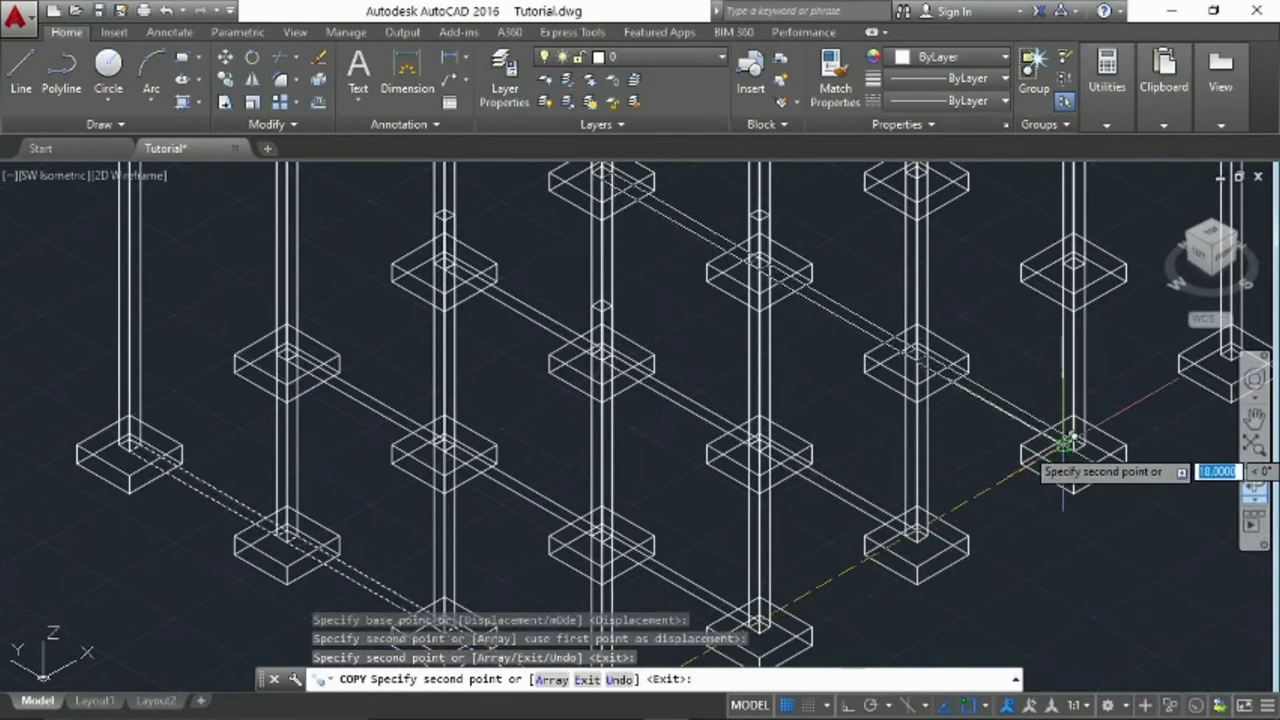
middle_drag(1034, 443, 755, 616)
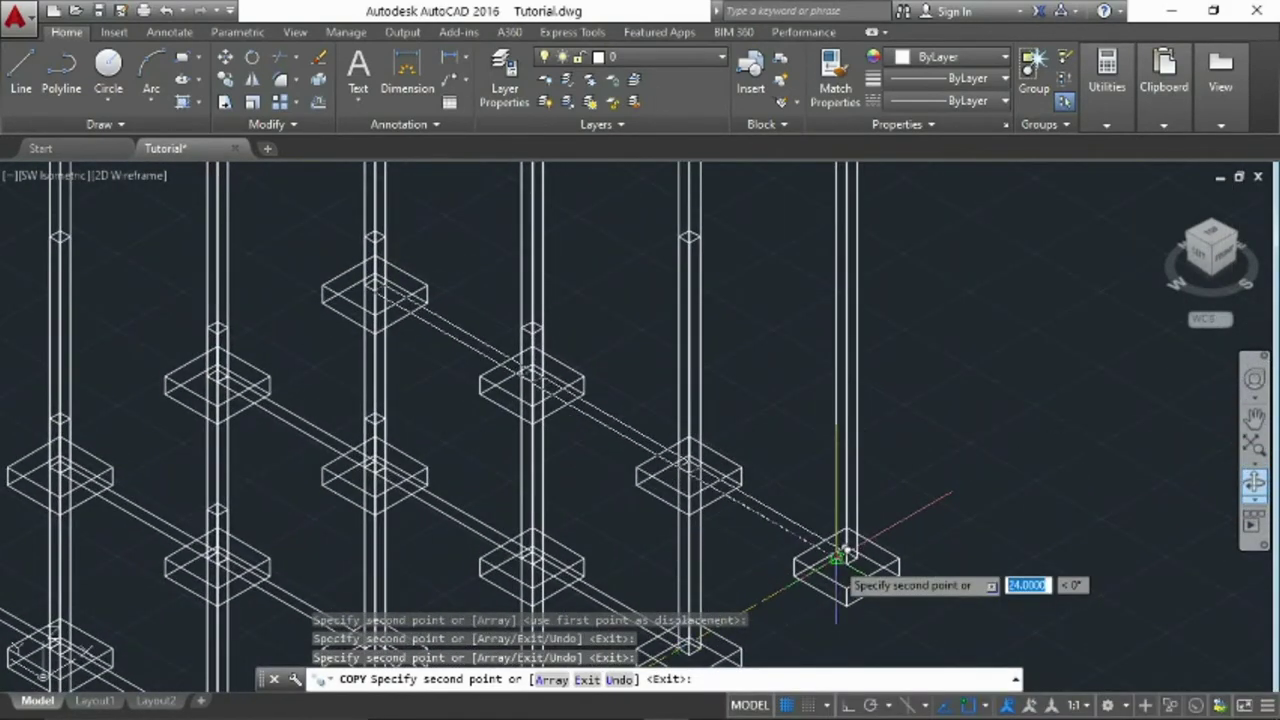
click(840, 553)
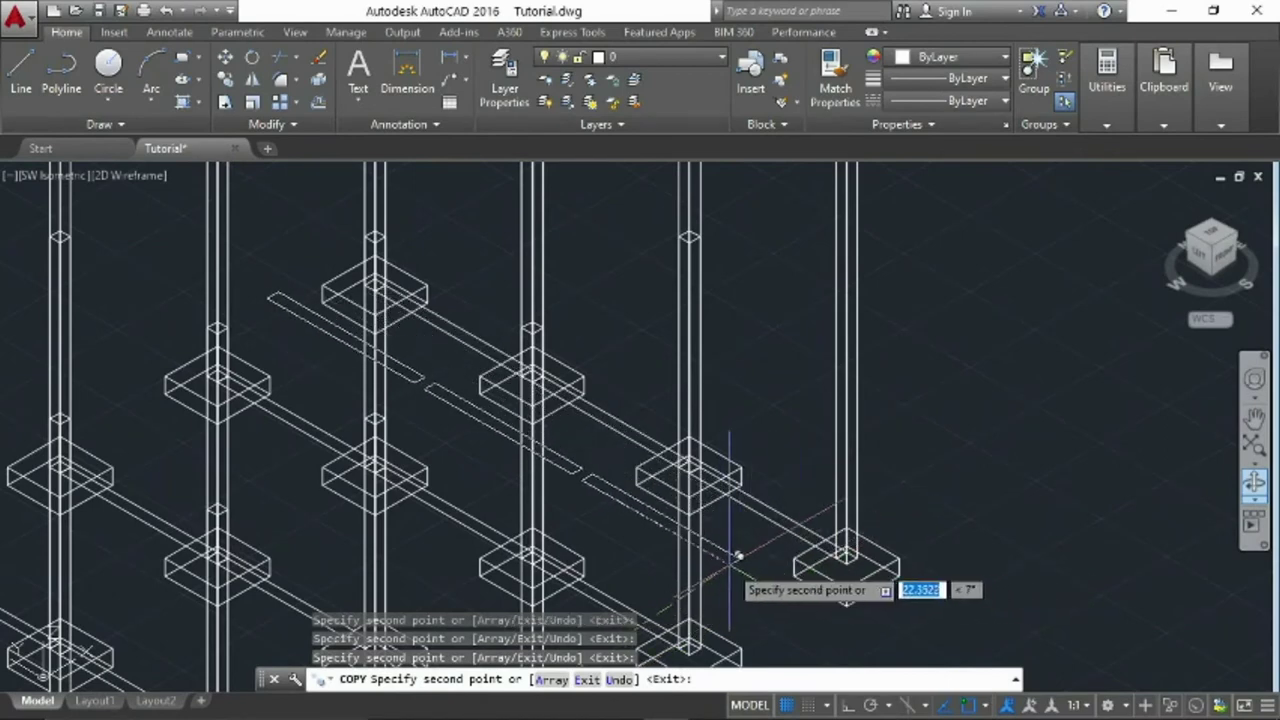
key(Escape)
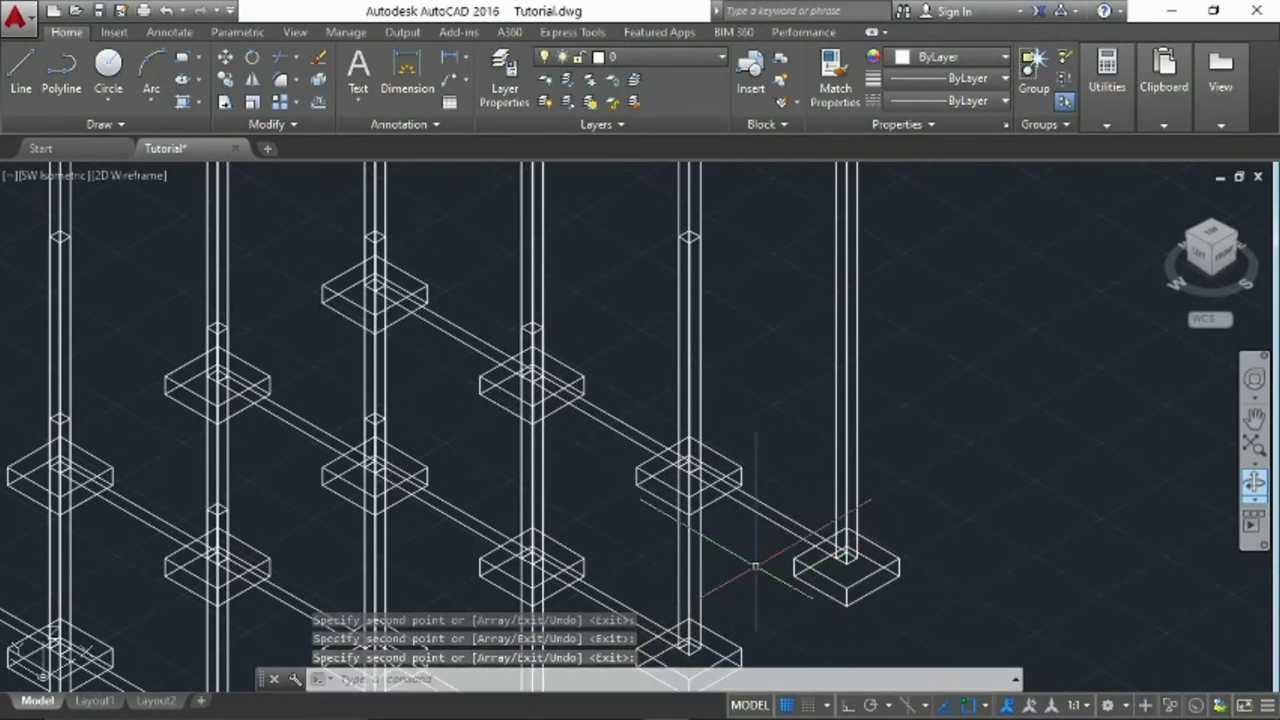
scroll(755, 567, down, 3)
scroll(651, 586, up, 1)
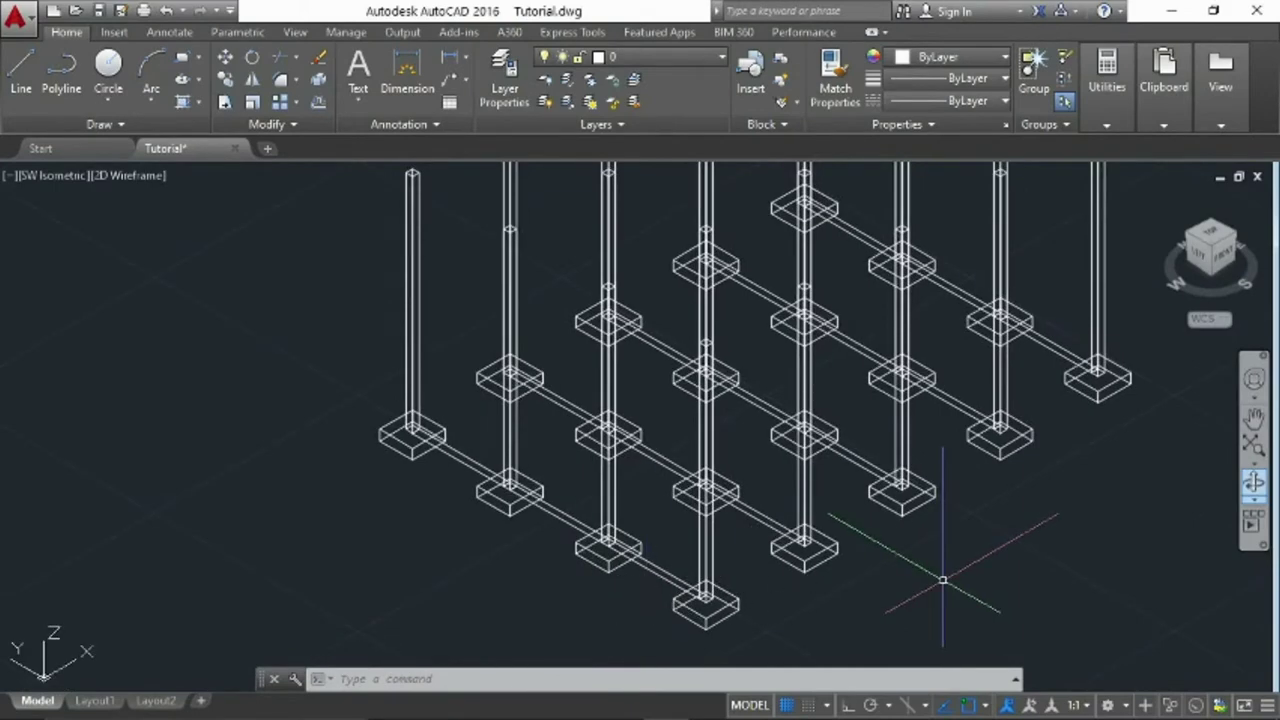
scroll(958, 582, up, 4)
text(re)
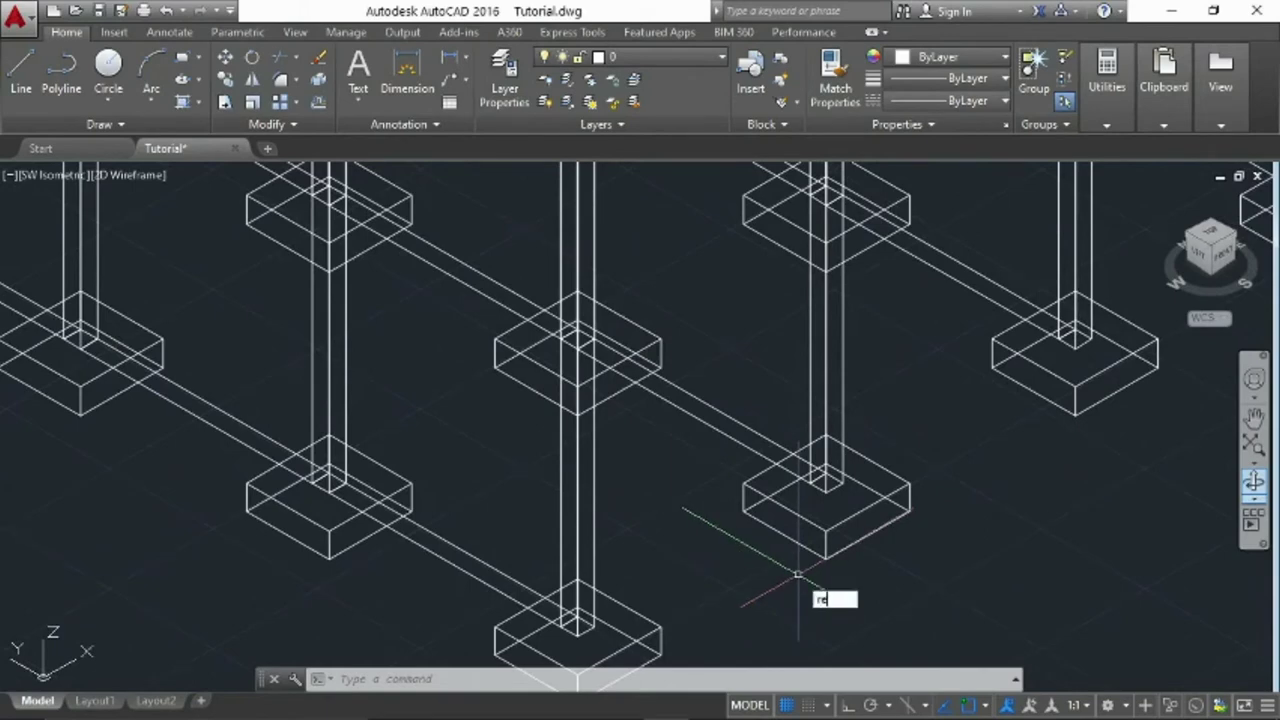
Draw a rectangle between two footing corners, then cancel the repeated rectangle command
text(c)
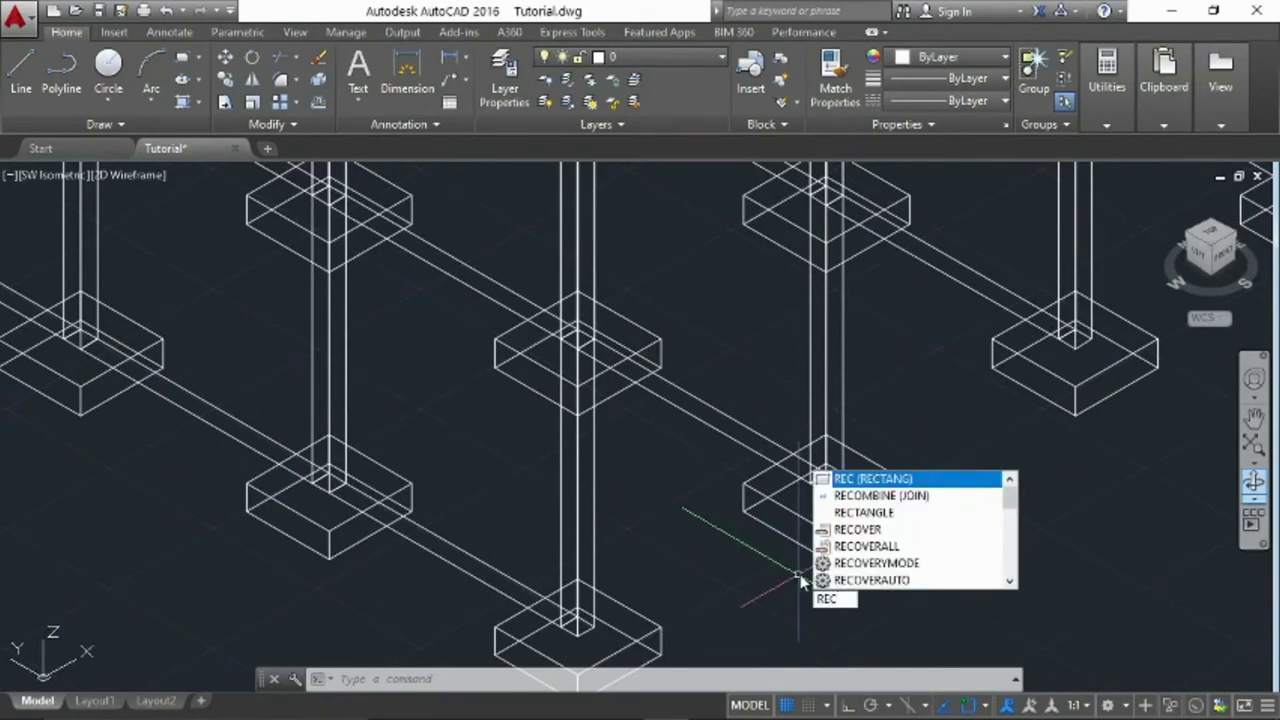
key(Return)
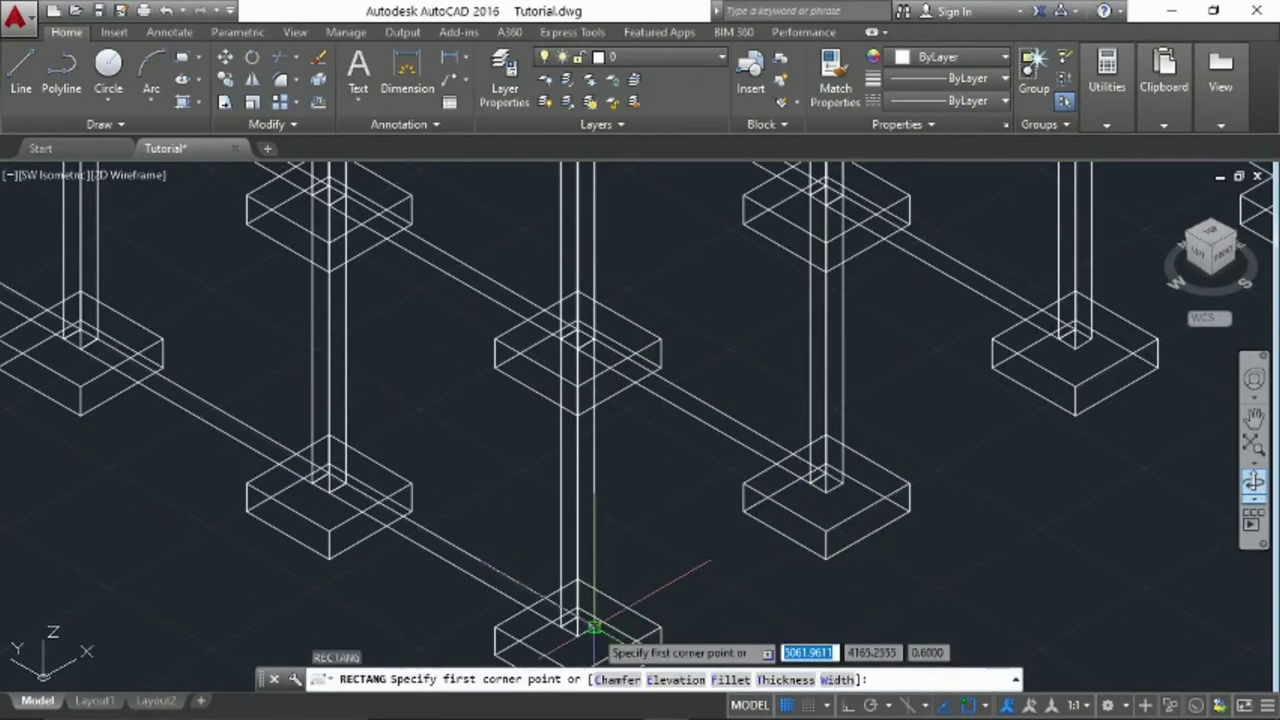
click(594, 627)
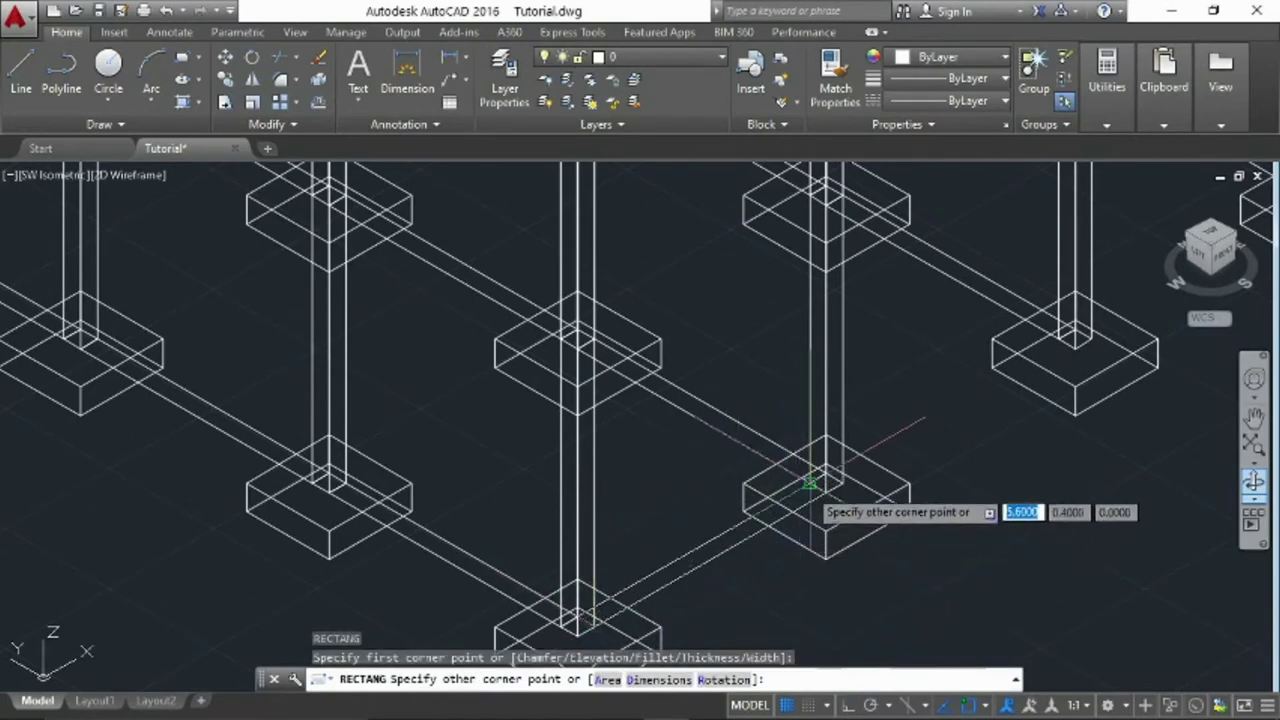
click(810, 483)
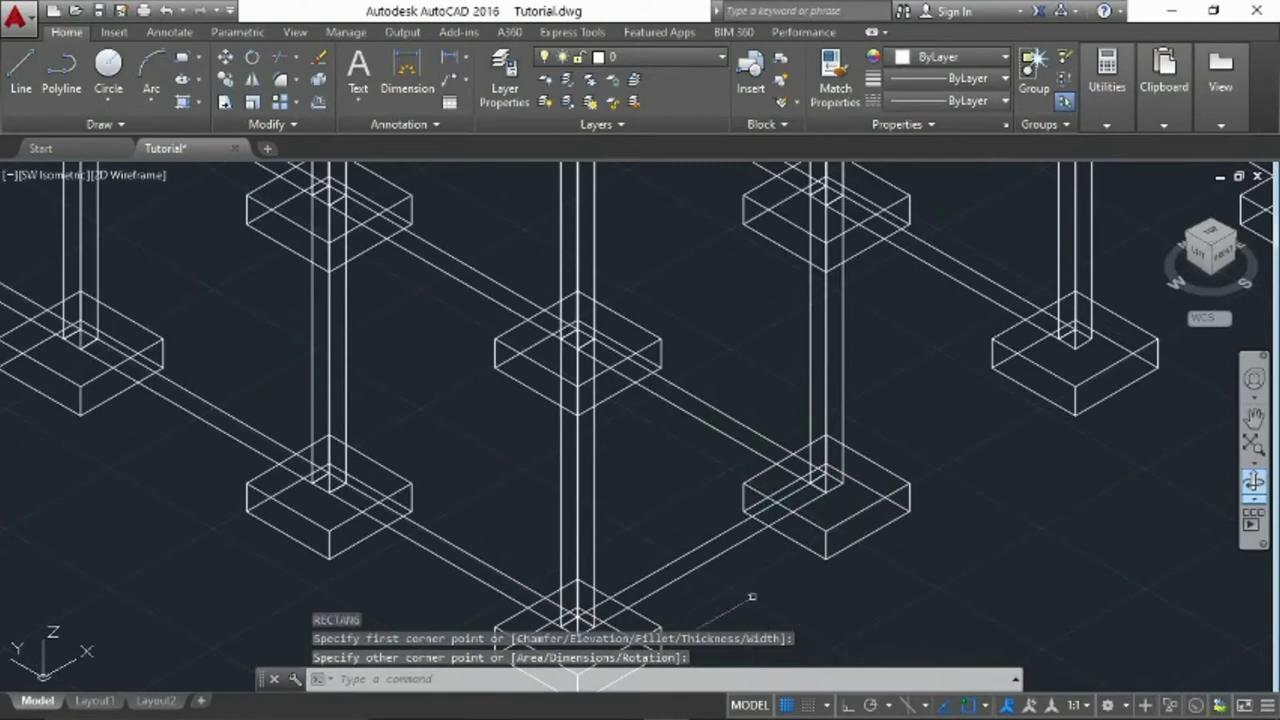
key(Return)
text(co)
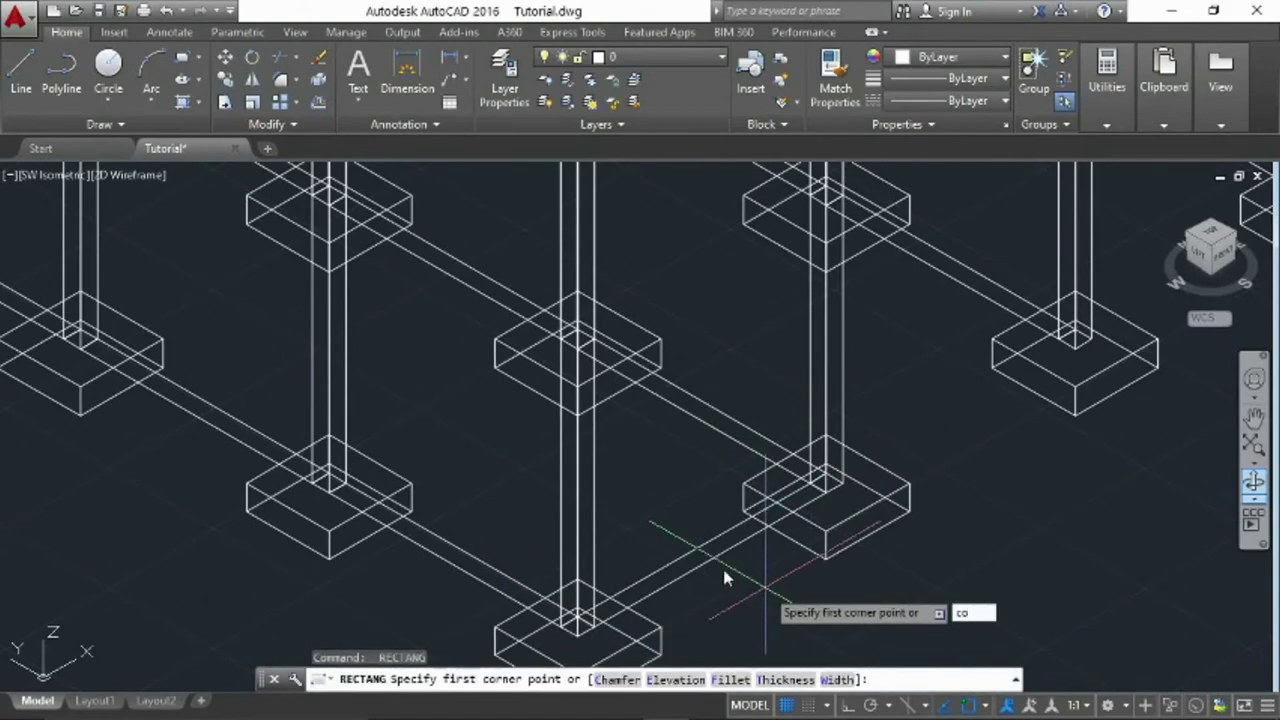
key(Return)
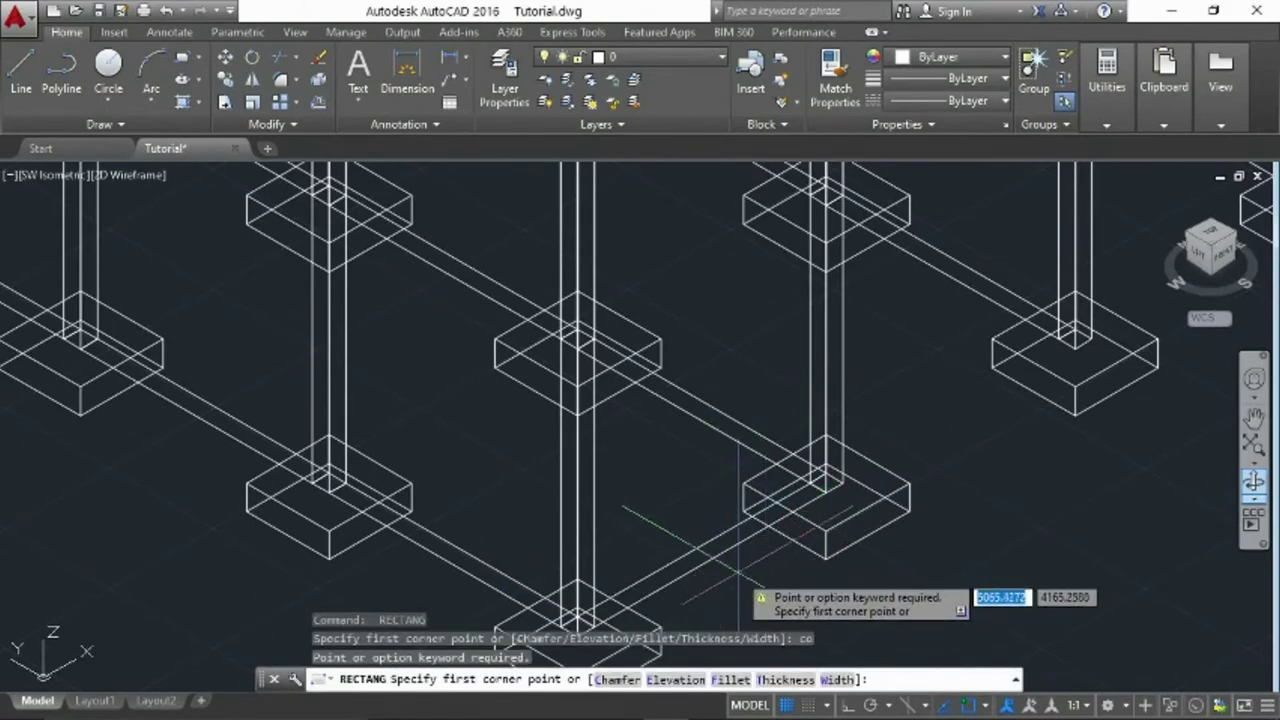
key(Escape)
Copy the front beam footing to footing along the cross direction up to the top-right footing
text(o)
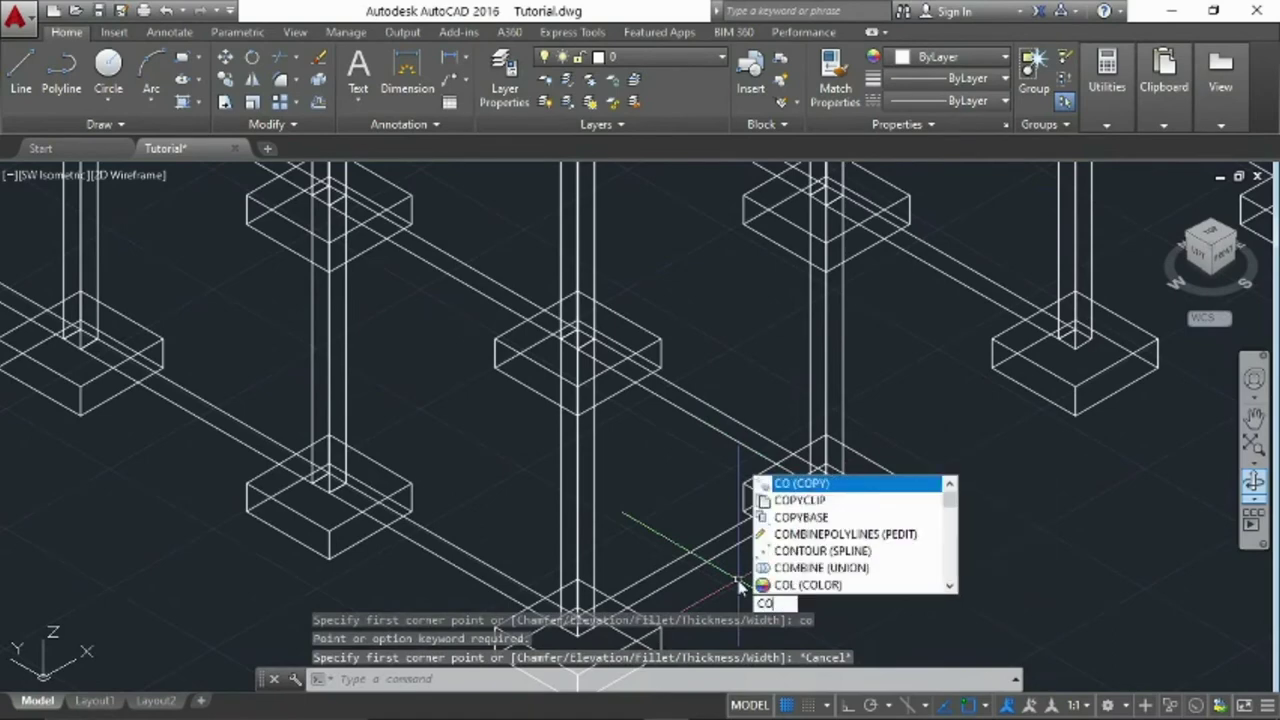
key(Return)
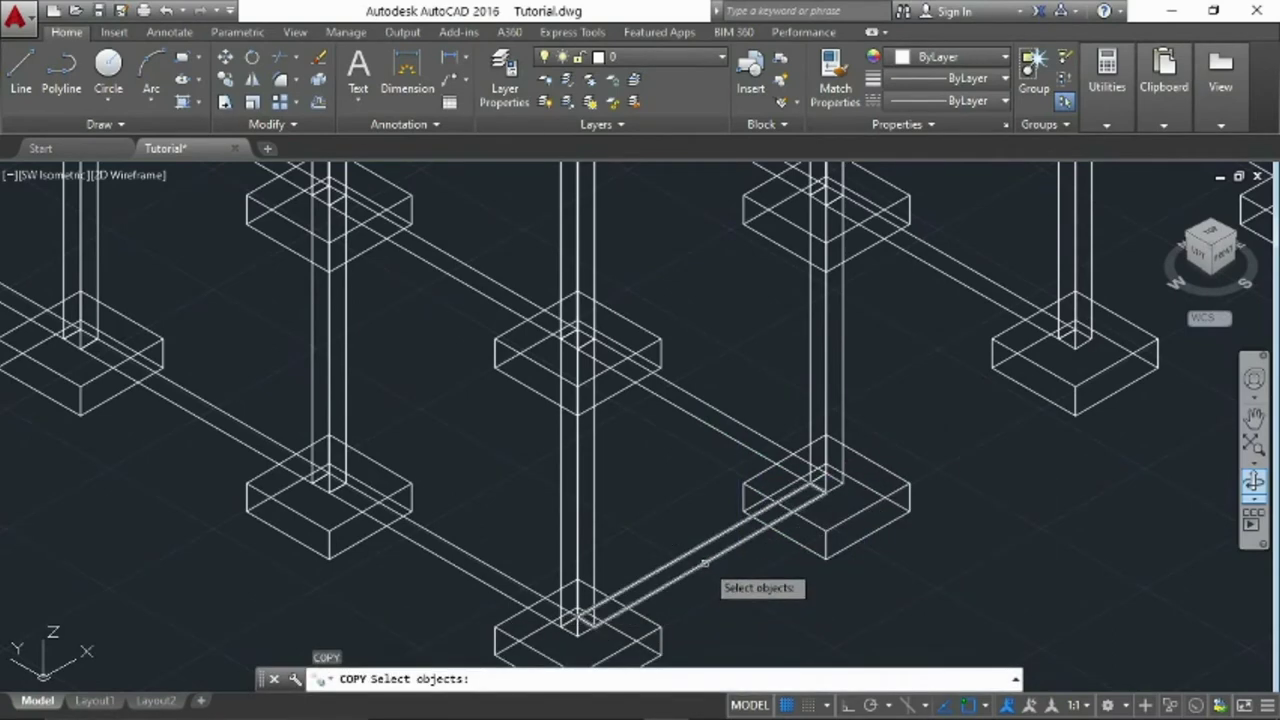
click(704, 563)
key(Return)
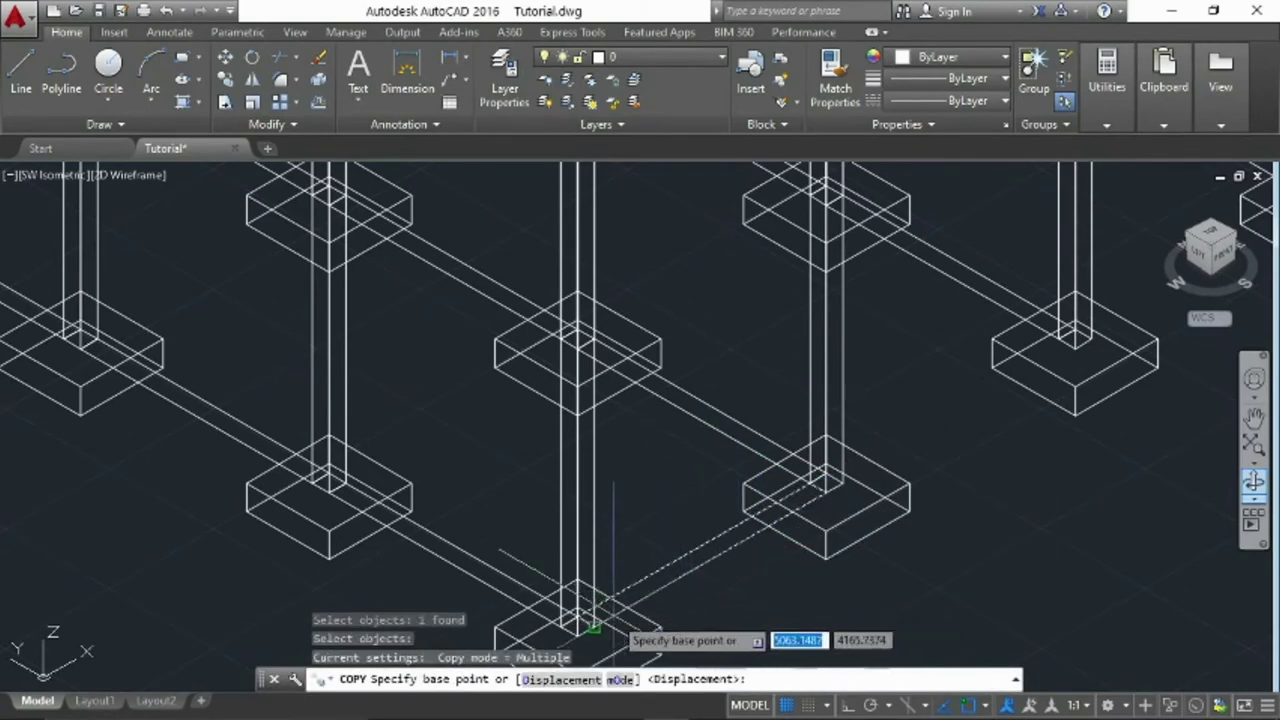
click(592, 625)
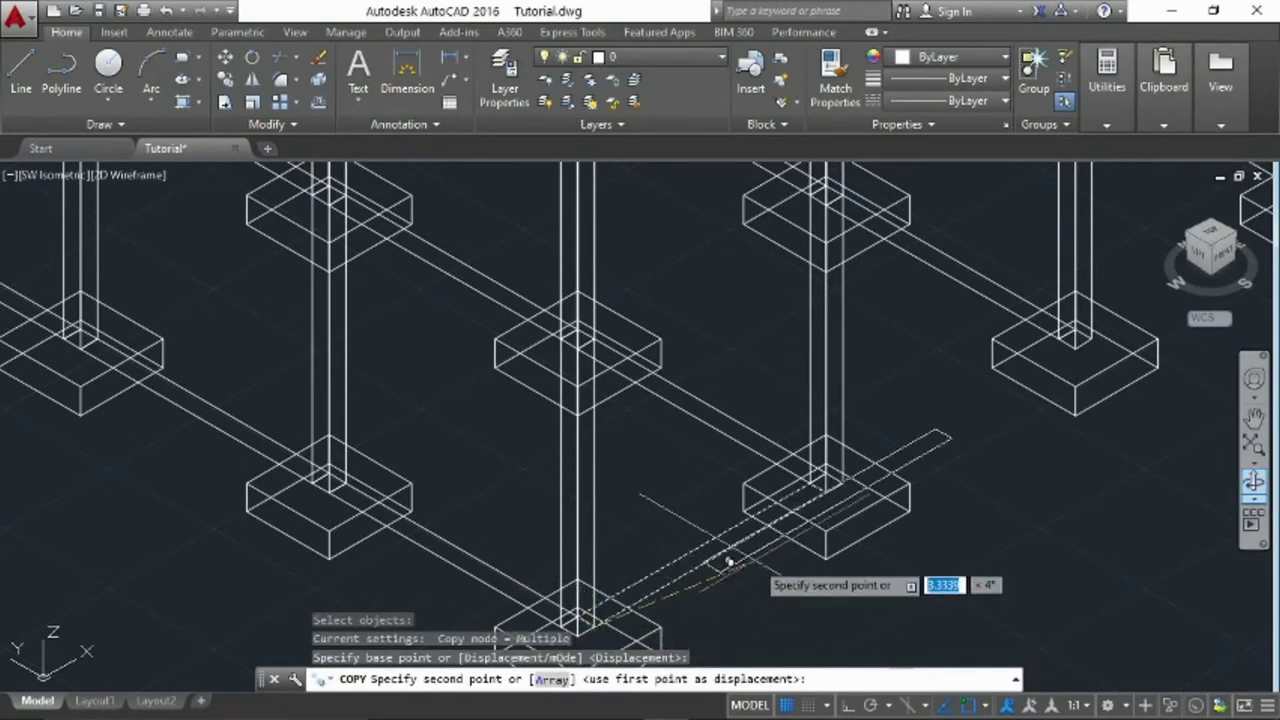
click(848, 476)
middle_drag(971, 463, 865, 523)
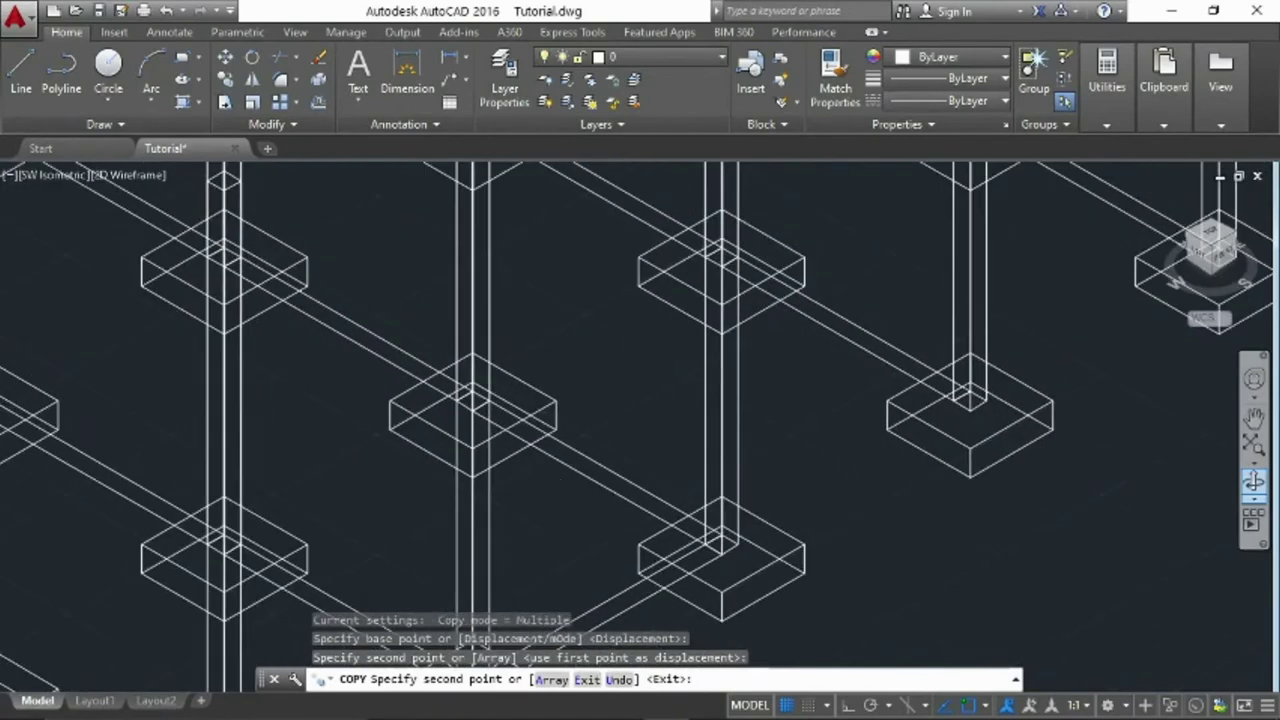
click(740, 540)
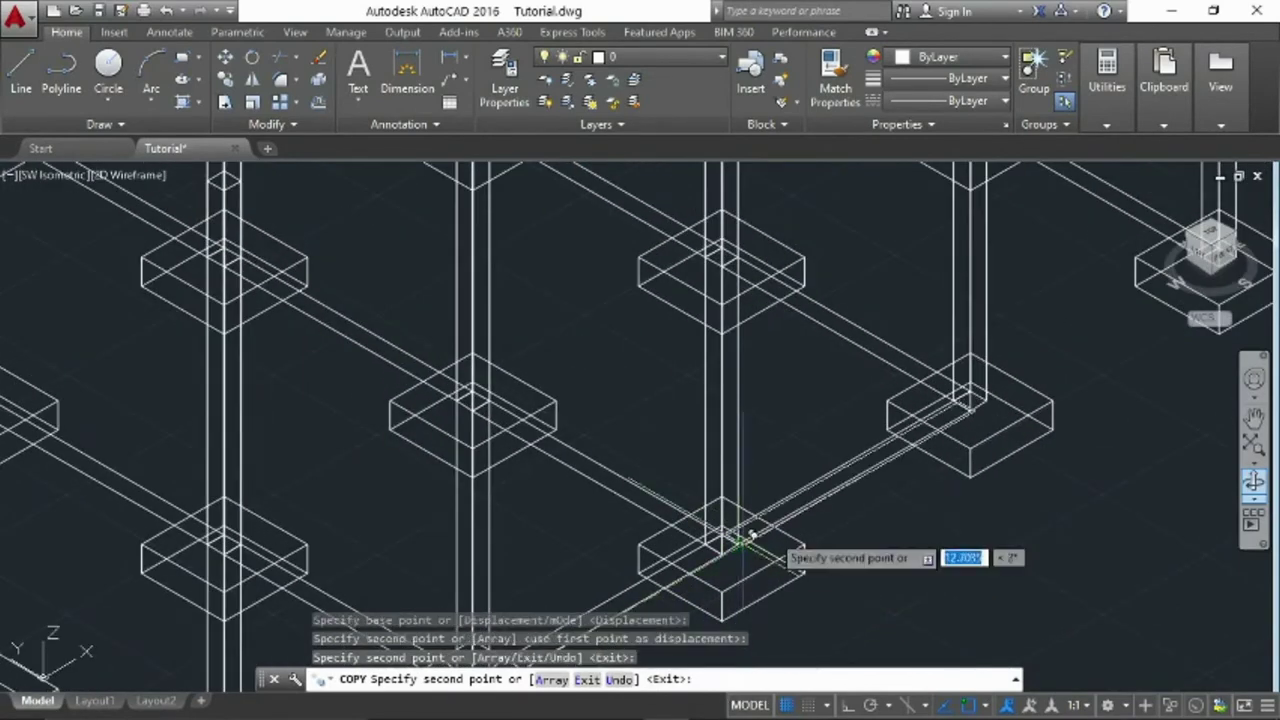
click(993, 422)
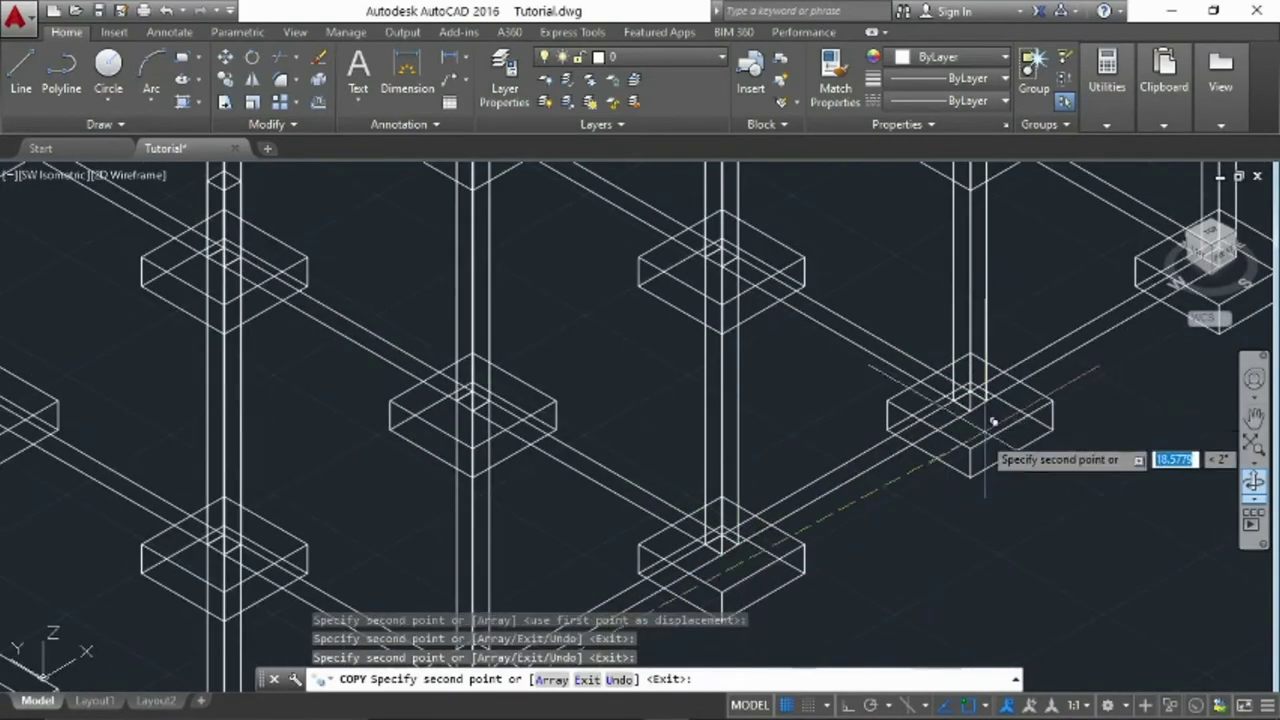
key(Return)
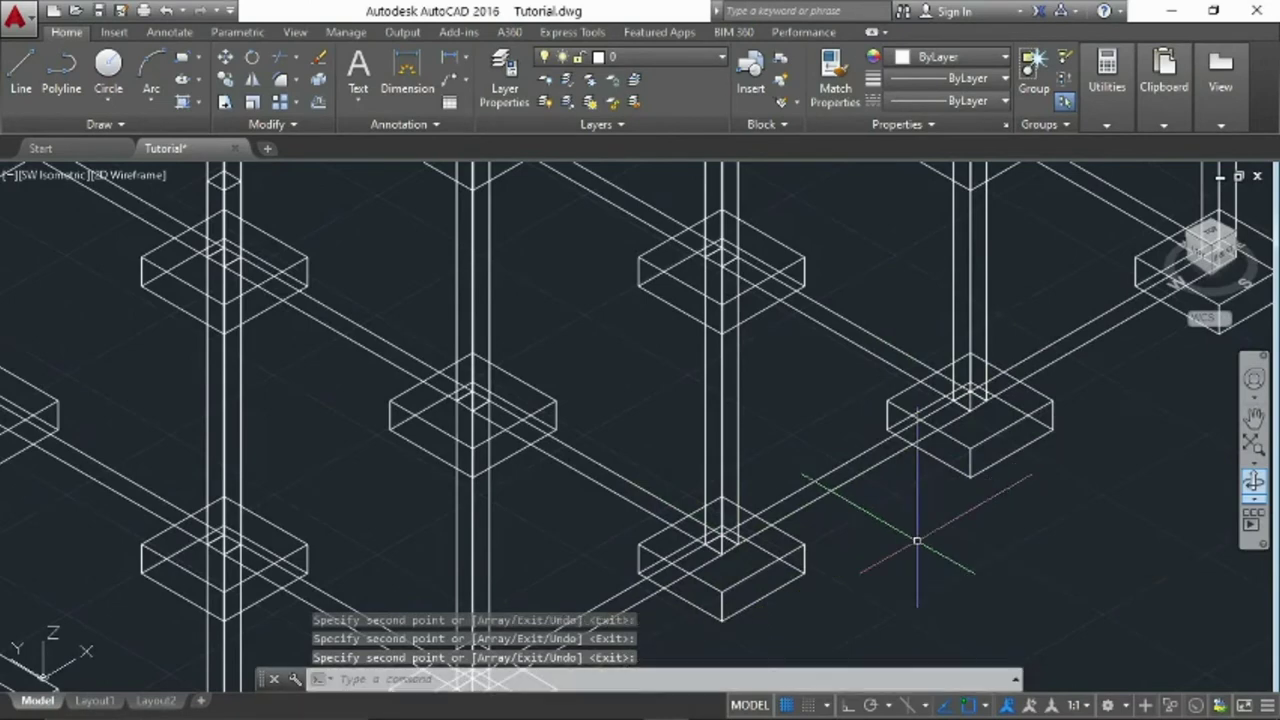
scroll(910, 530, down, 3)
Select the four tie beams along the grid edge for copying
text(ct o)
key(Return)
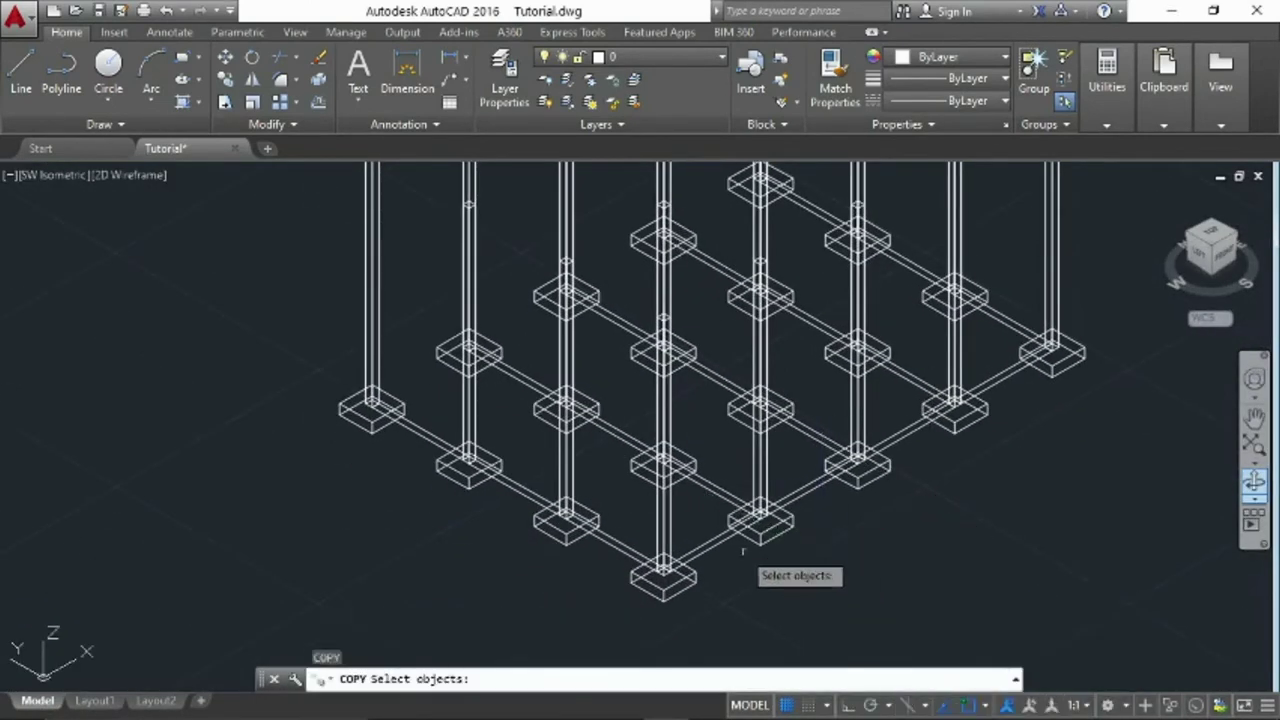
click(721, 542)
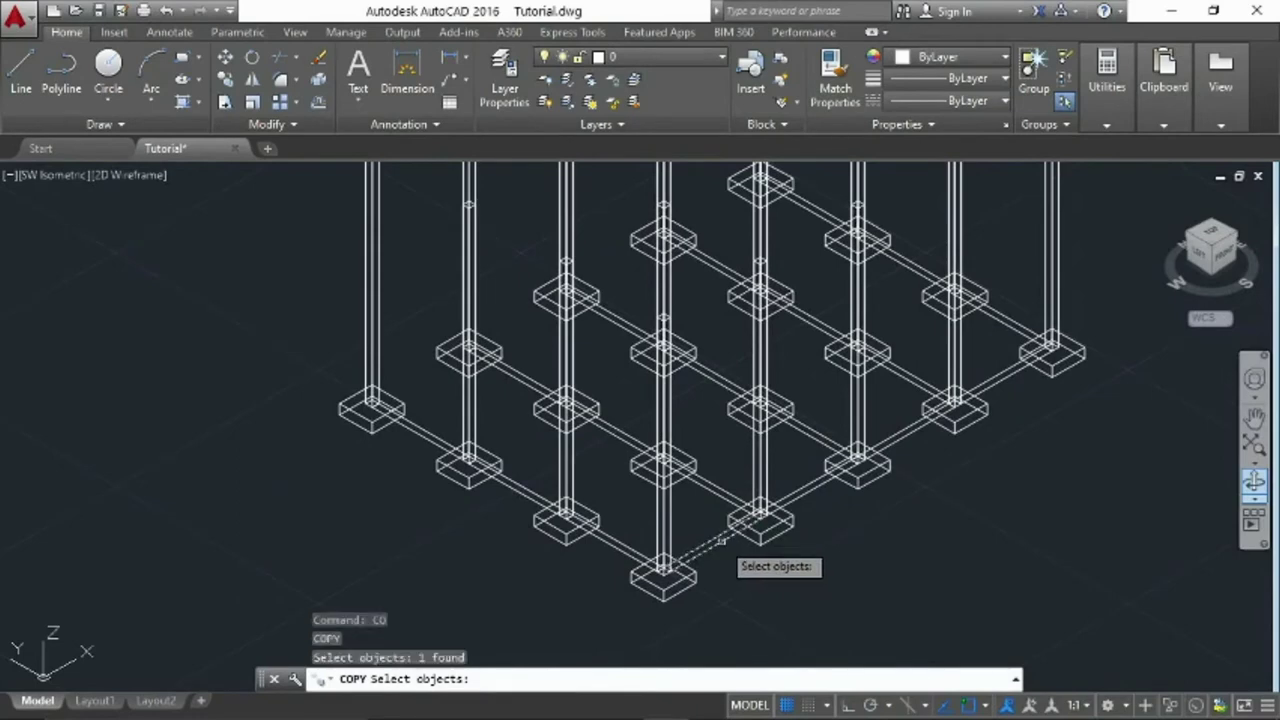
click(805, 494)
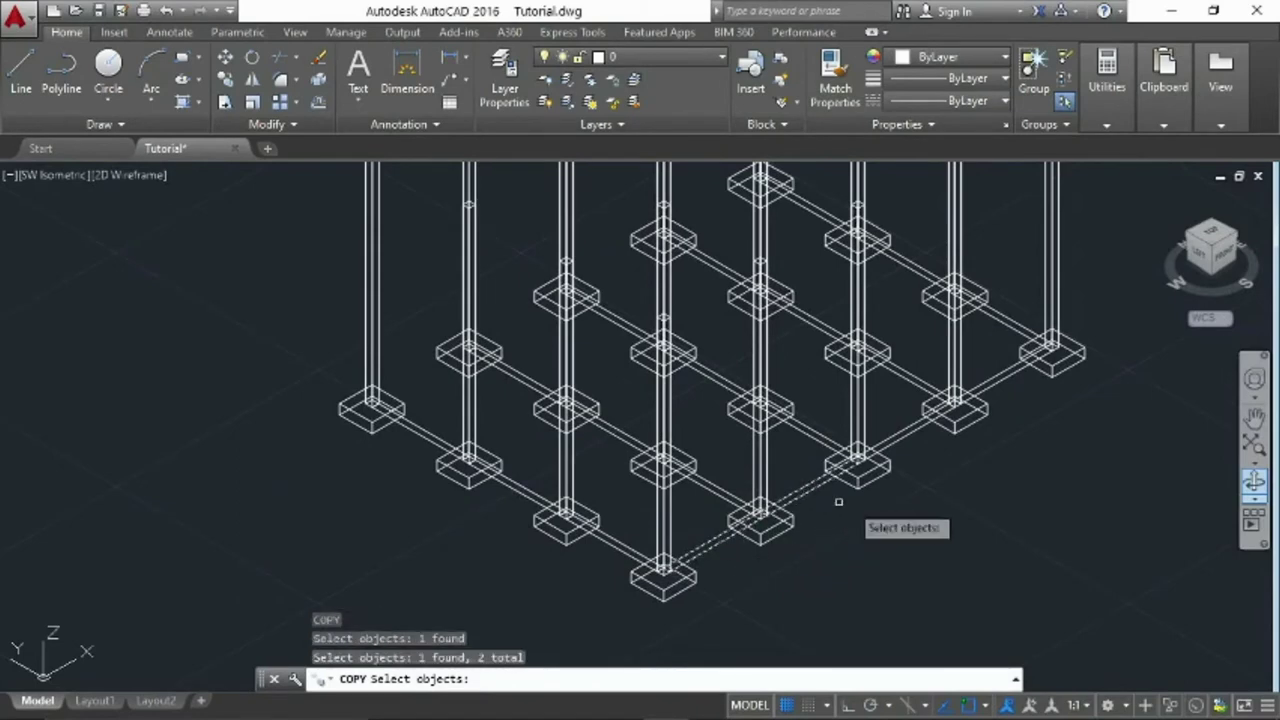
click(923, 433)
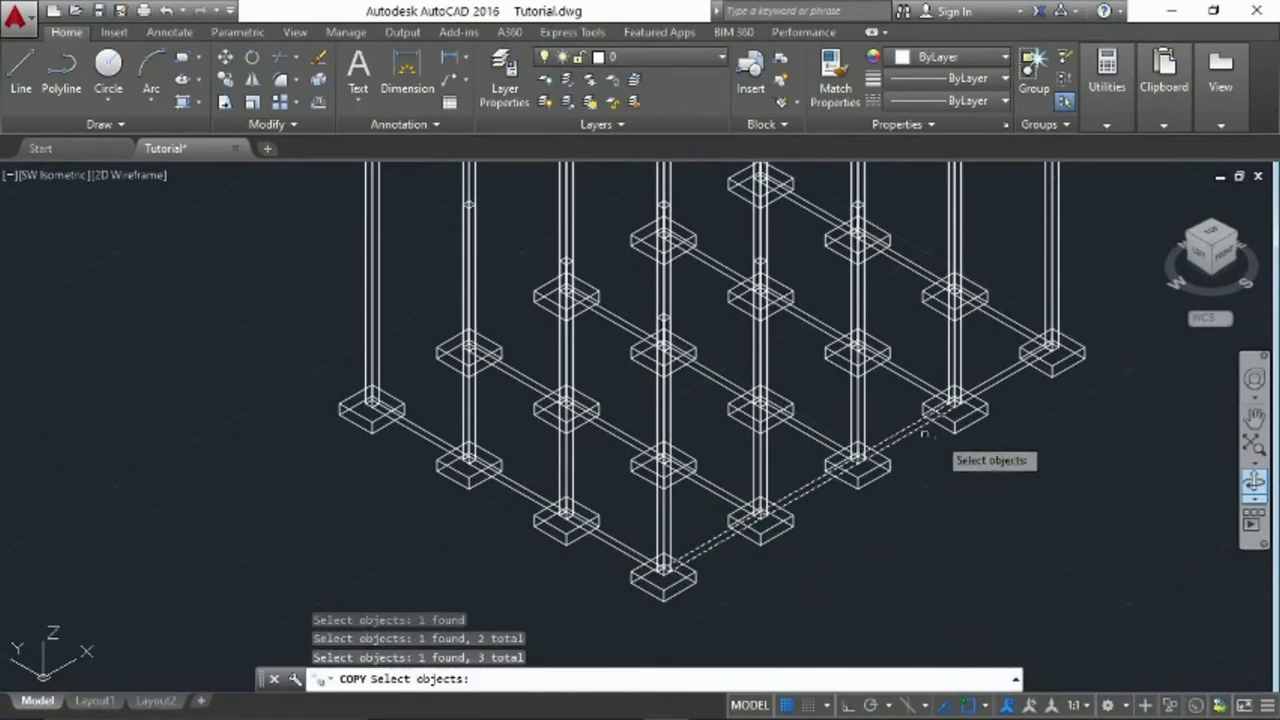
click(1000, 378)
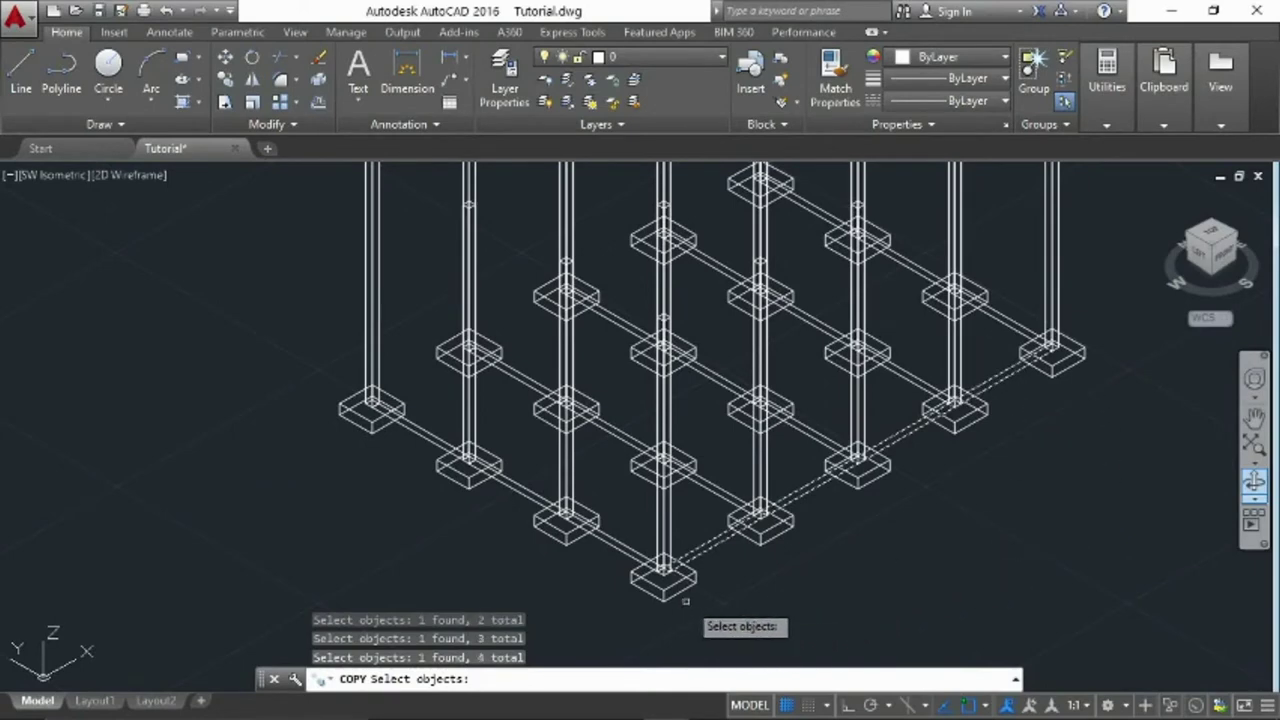
scroll(712, 606, up, 3)
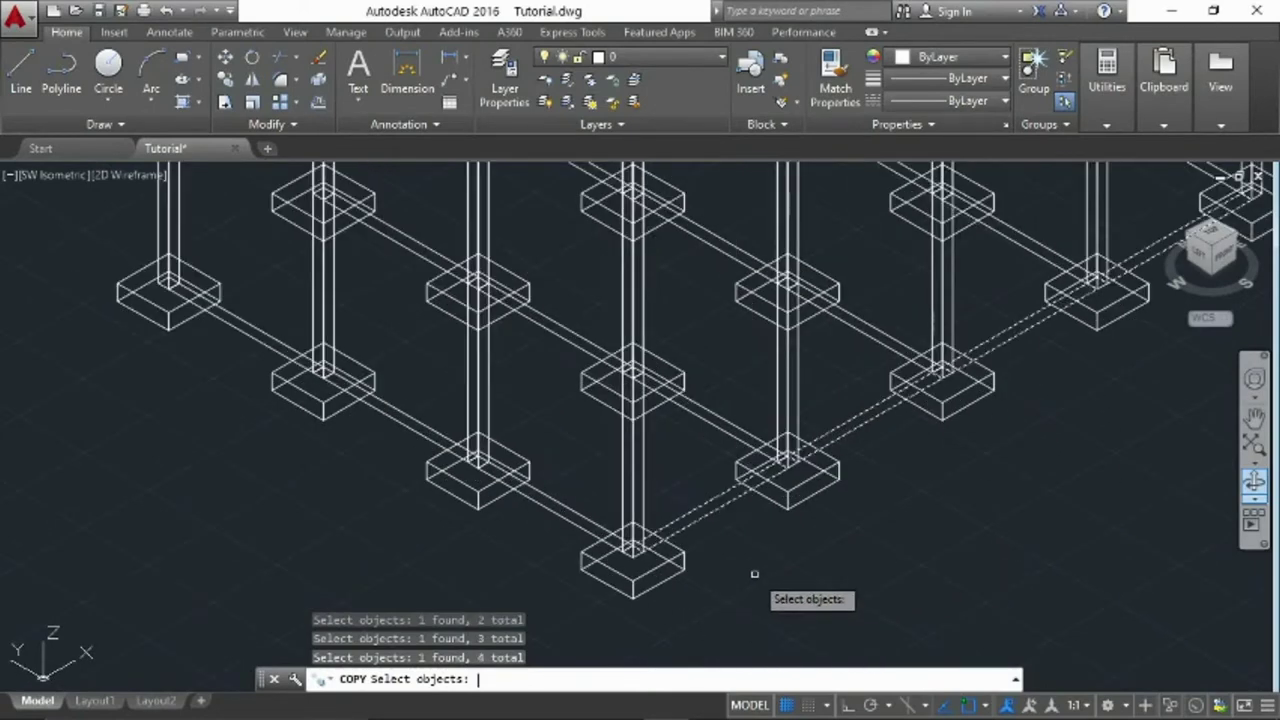
key(Return)
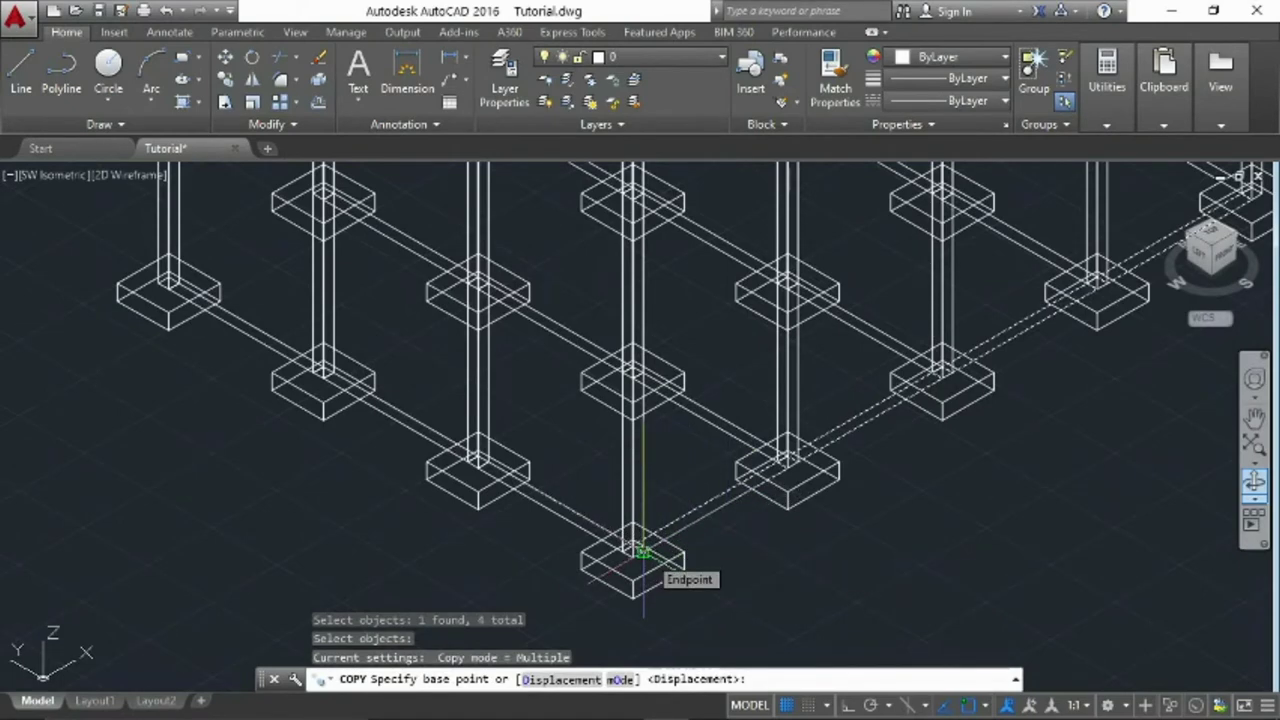
Copy the four-beam edge row from a footing corner onto two parallel footing lines
click(643, 552)
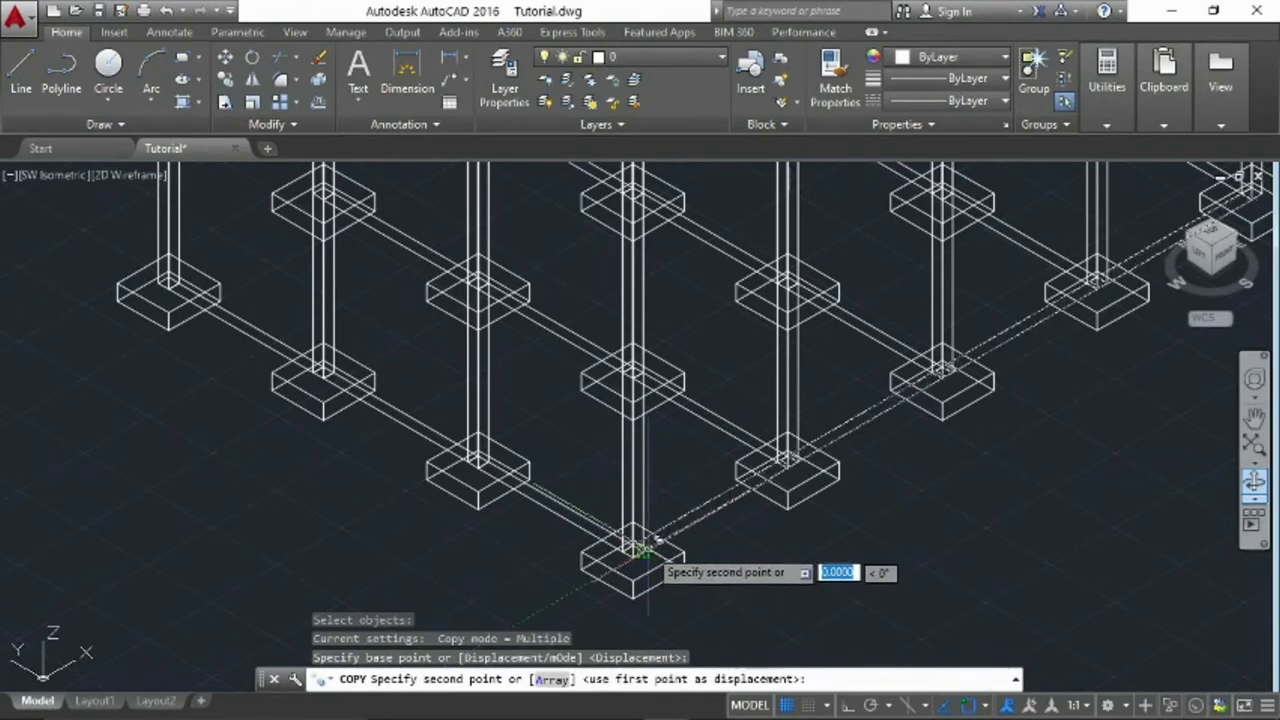
scroll(523, 457, up, 3)
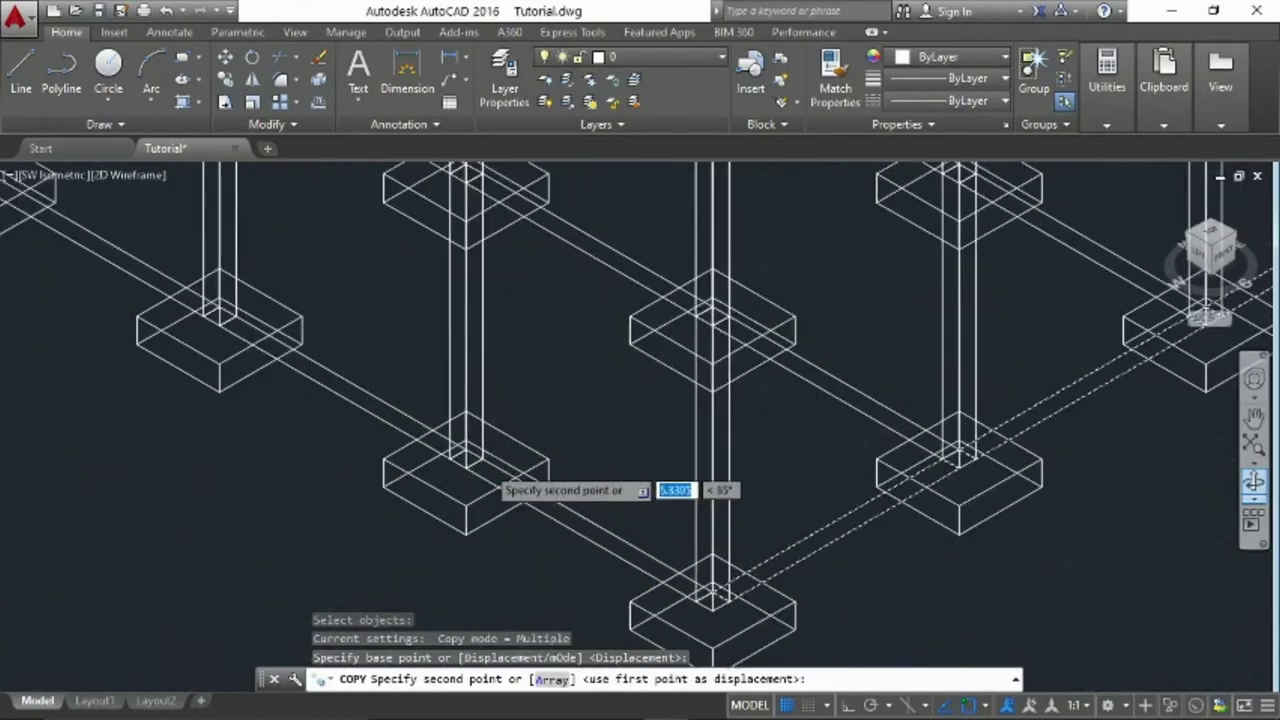
scroll(486, 420, up, 2)
click(468, 449)
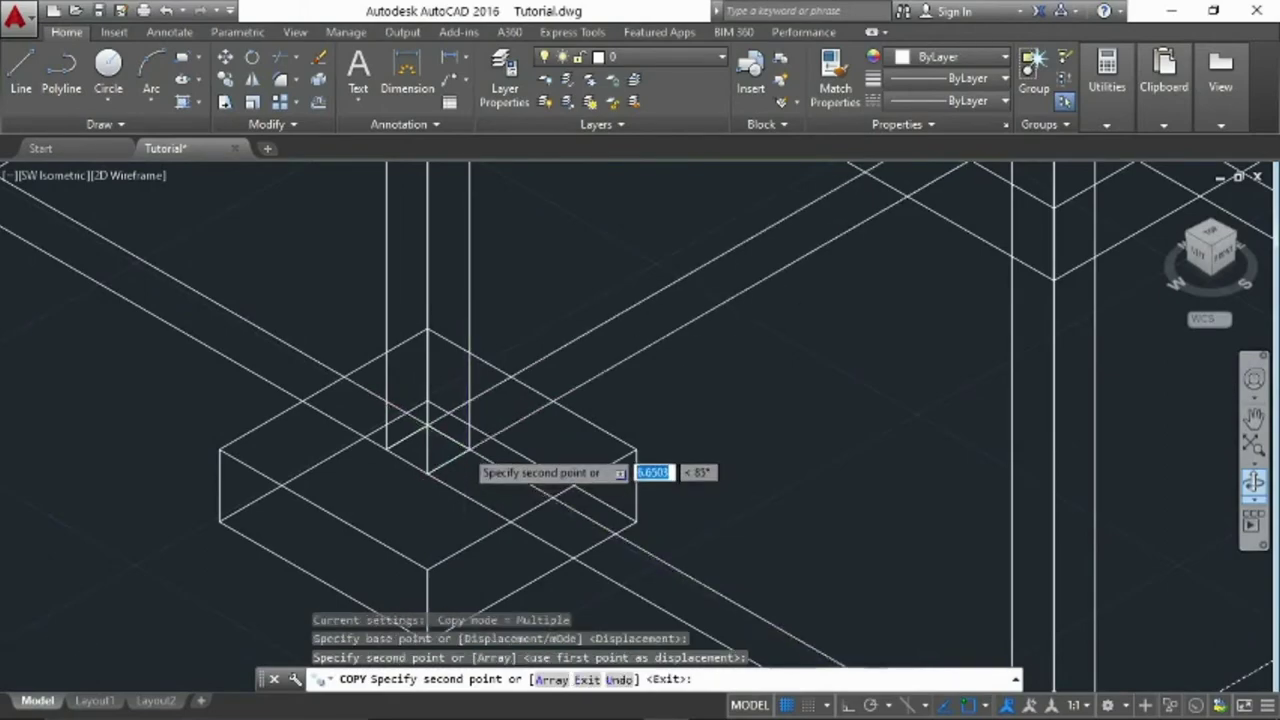
scroll(463, 449, down, 5)
scroll(391, 360, up, 1)
scroll(629, 486, up, 2)
scroll(611, 429, up, 1)
scroll(563, 517, up, 3)
scroll(562, 517, up, 3)
scroll(600, 500, up, 1)
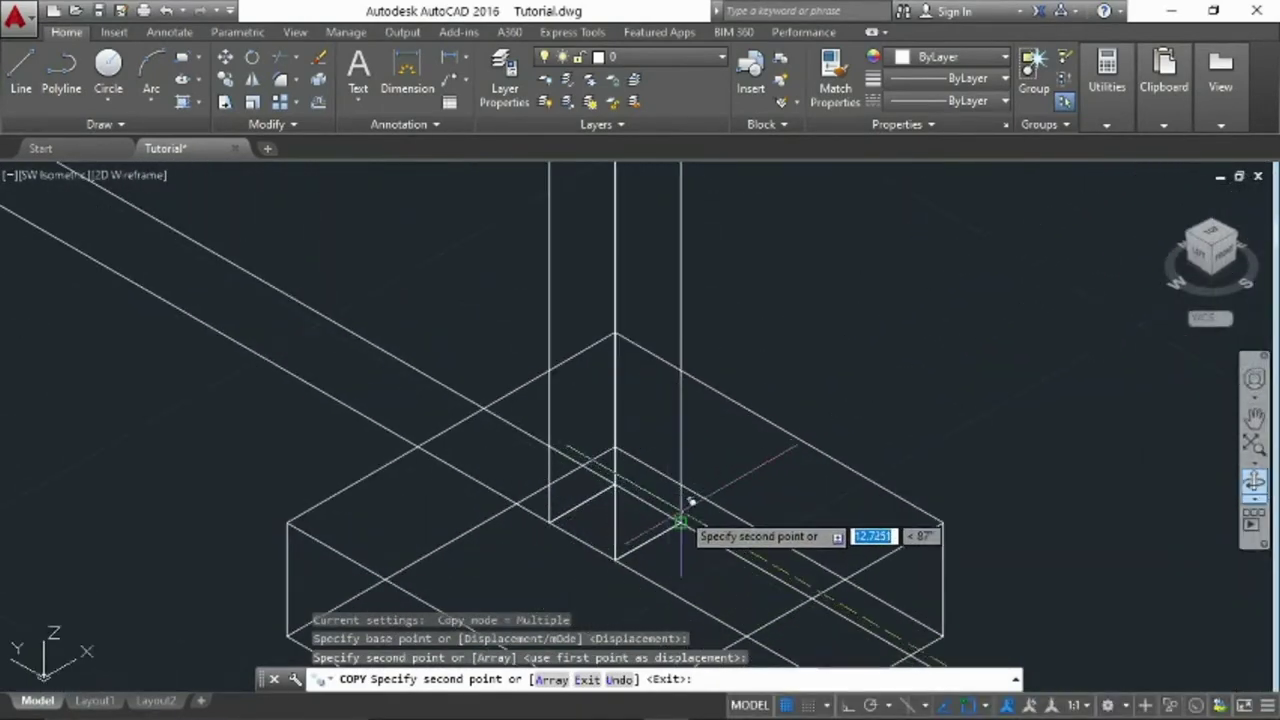
scroll(600, 455, down, 5)
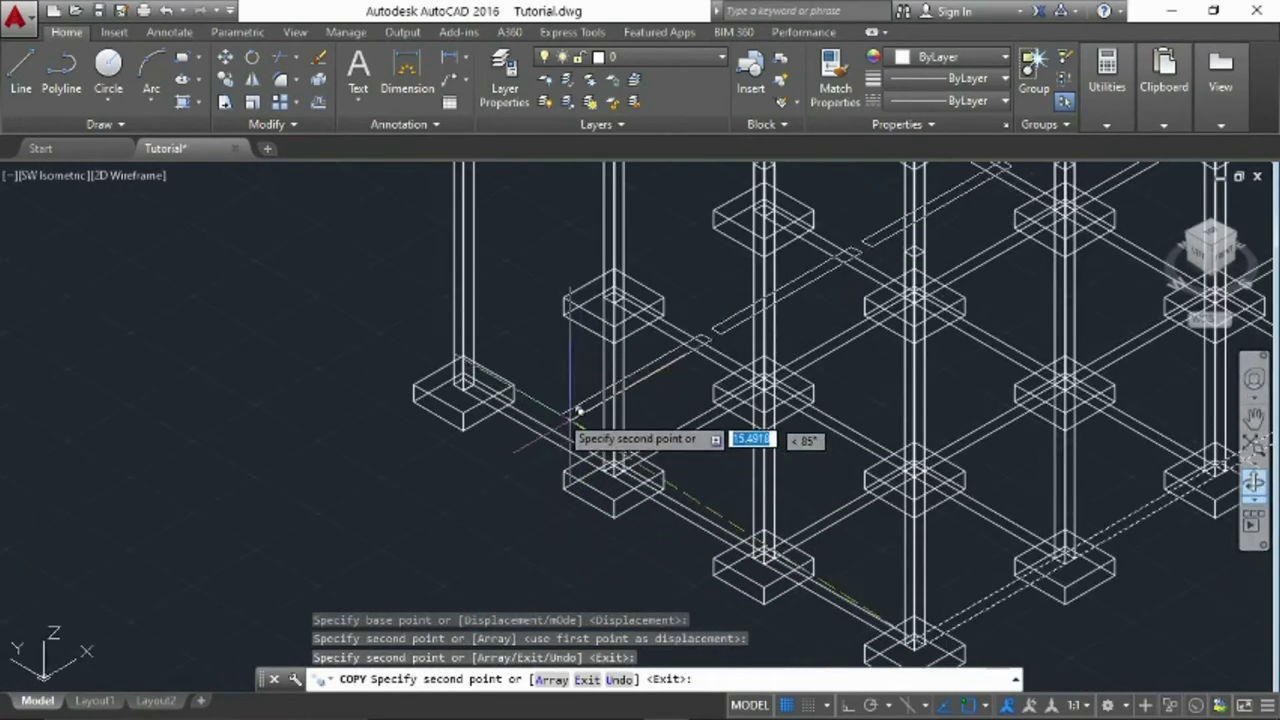
scroll(490, 380, up, 3)
scroll(455, 376, up, 5)
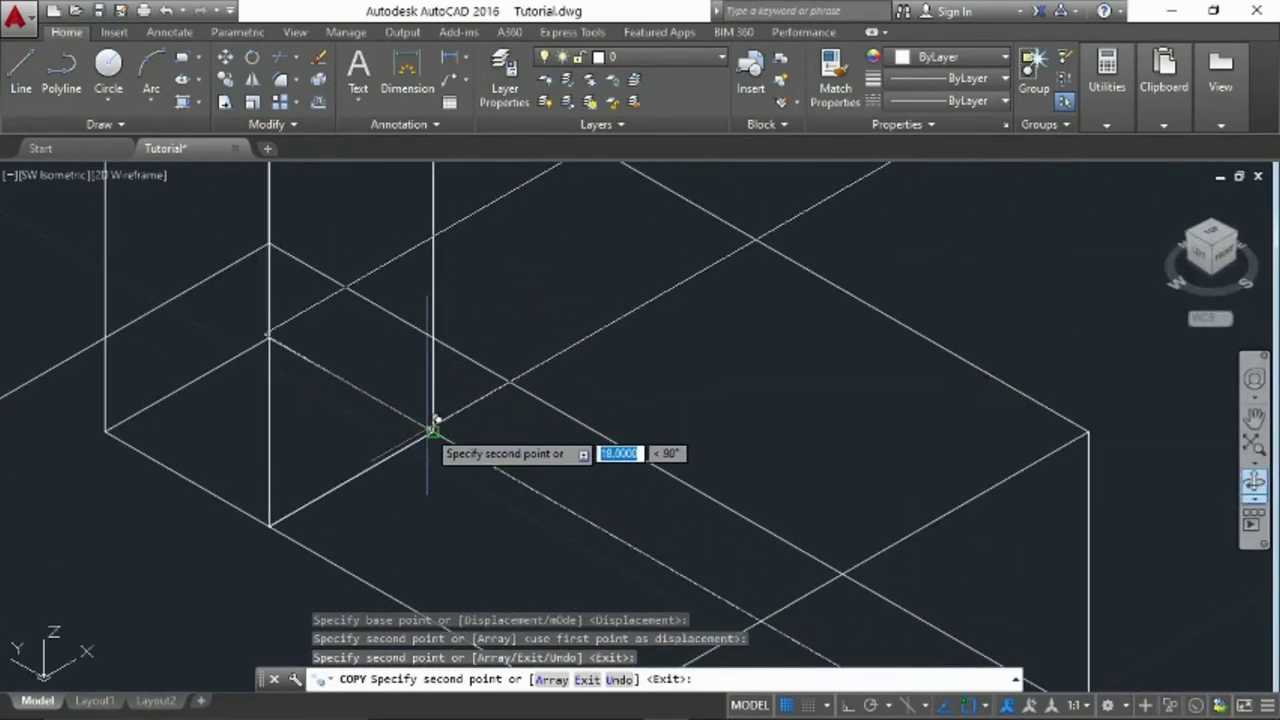
click(433, 430)
key(Return)
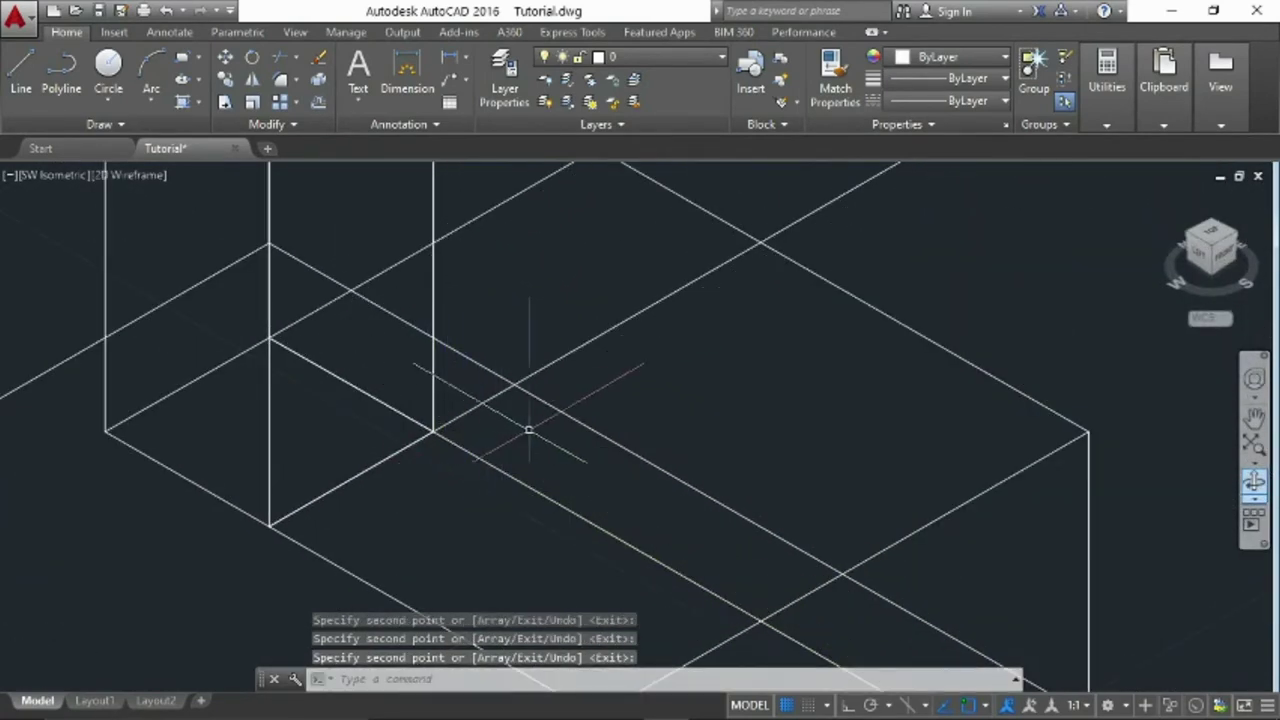
scroll(587, 443, down, 5)
mouse_move(1091, 551)
middle_down()
mouse_move(766, 600)
mouse_move(726, 584)
mouse_move(738, 578)
middle_up()
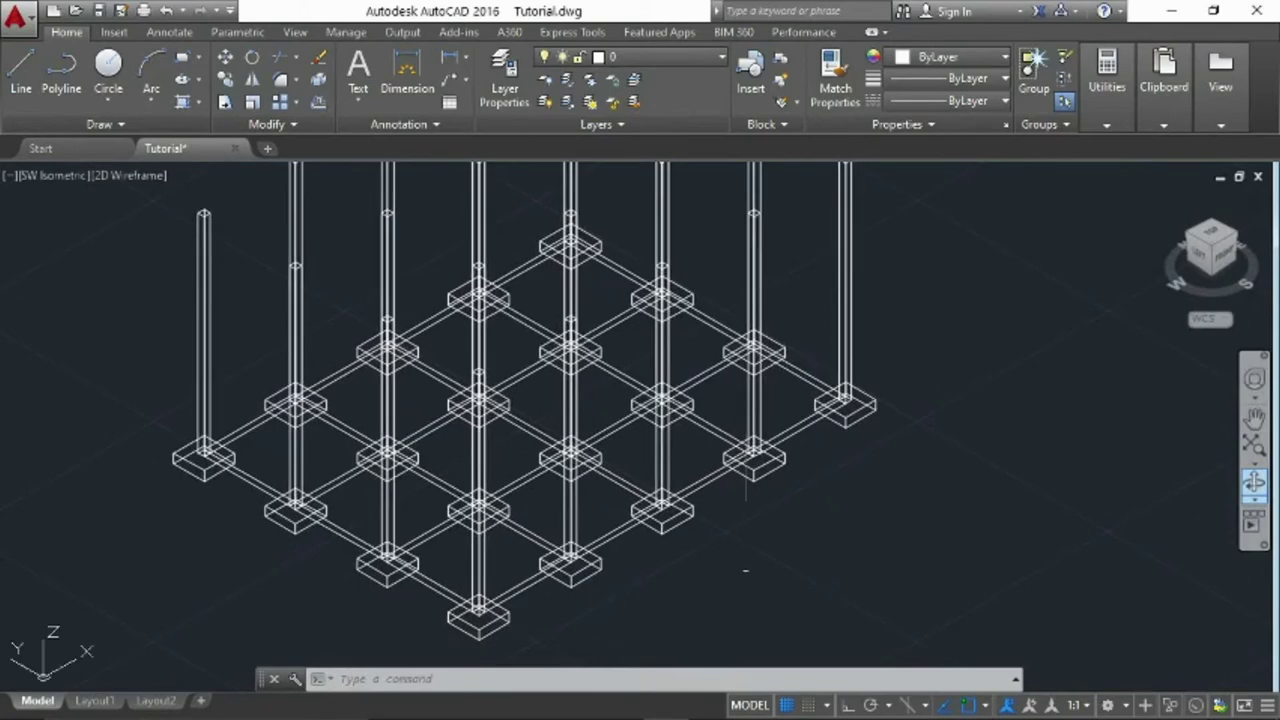
mouse_move(857, 543)
middle_down()
mouse_move(943, 594)
mouse_move(941, 571)
mouse_move(980, 534)
mouse_move(1003, 551)
mouse_move(982, 560)
middle_up()
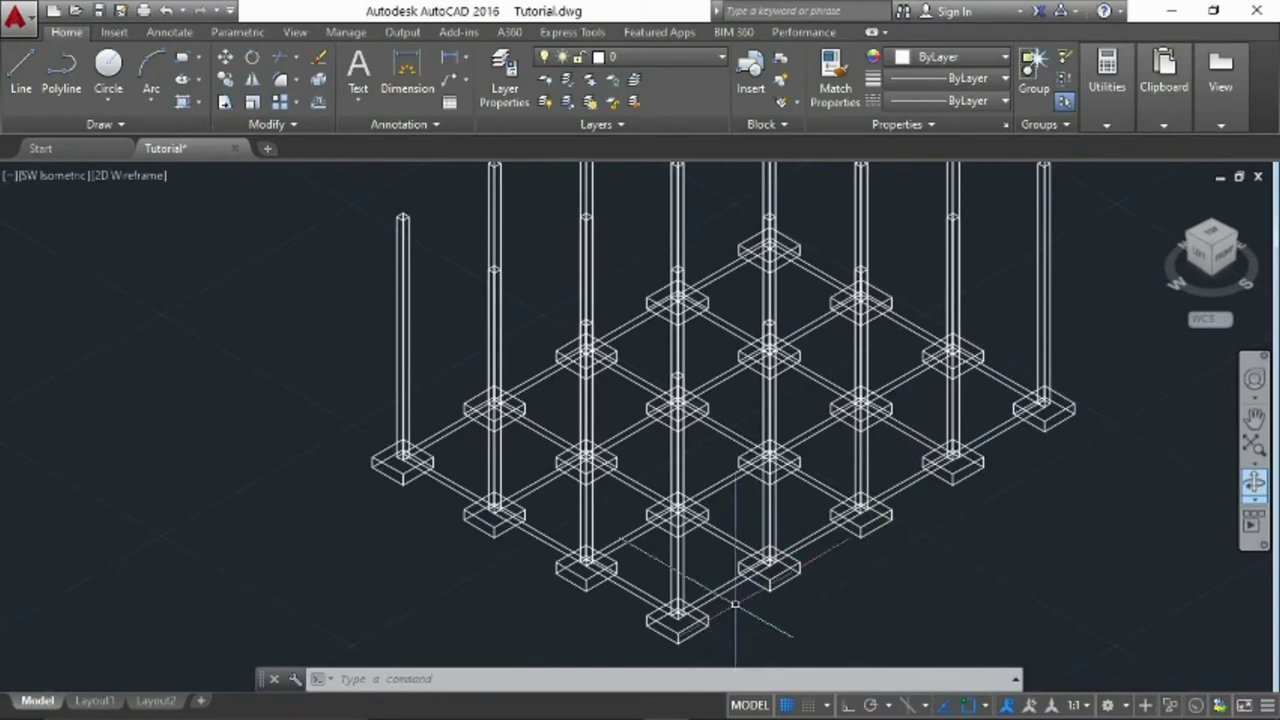
scroll(756, 606, up, 2)
scroll(734, 604, down, 2)
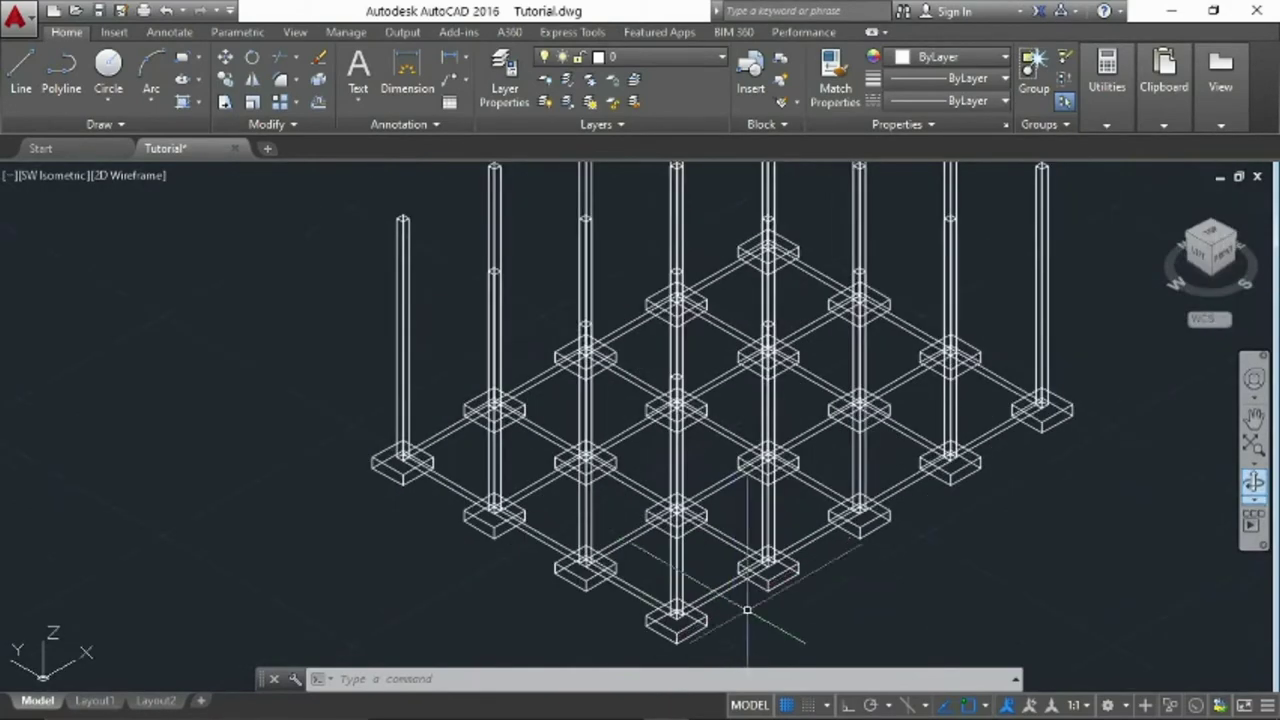
mouse_move(756, 609)
middle_down()
mouse_move(750, 583)
mouse_move(689, 609)
middle_up()
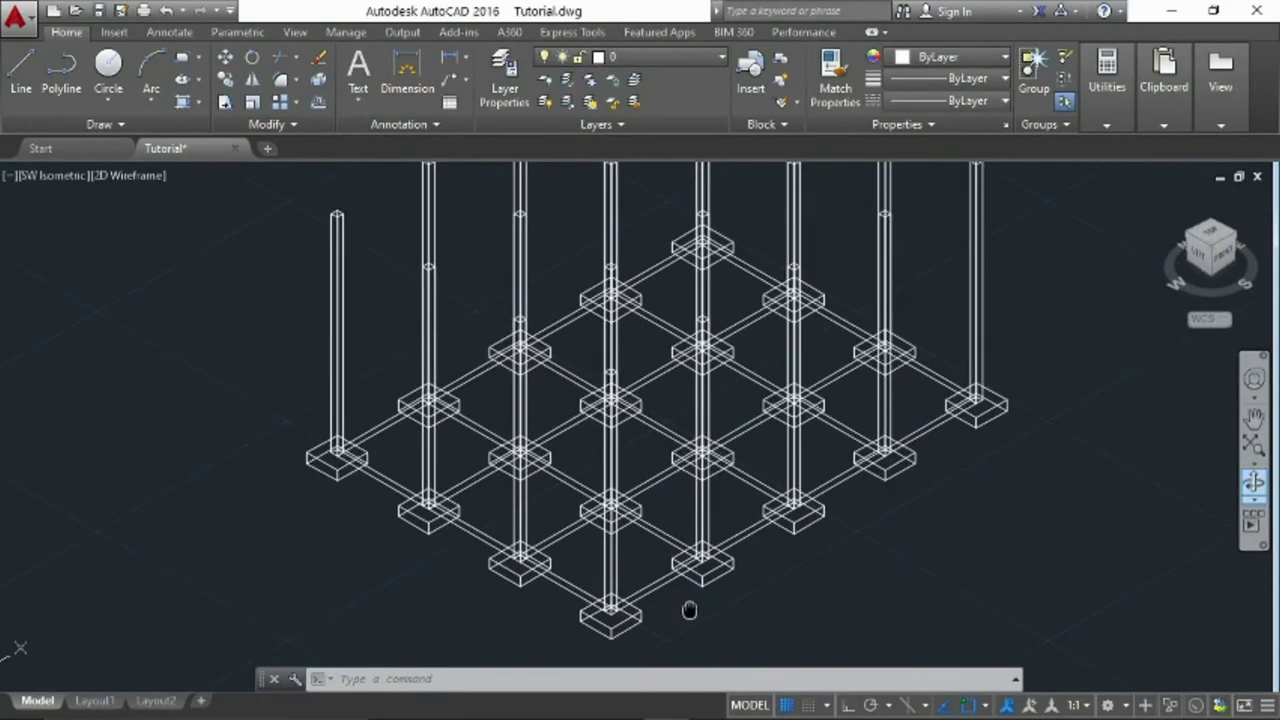
scroll(750, 600, up, 2)
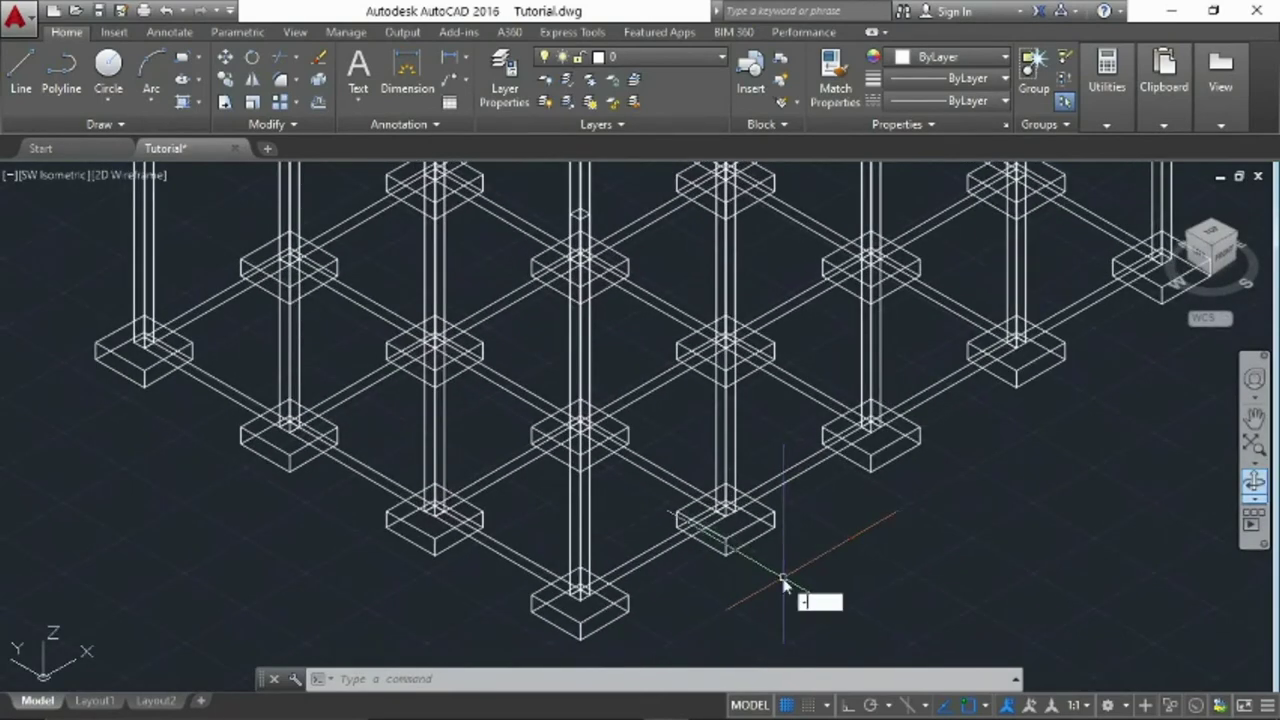
Start CHANGE (chh) and crossing-select the front and back-right tie beams
text(chh)
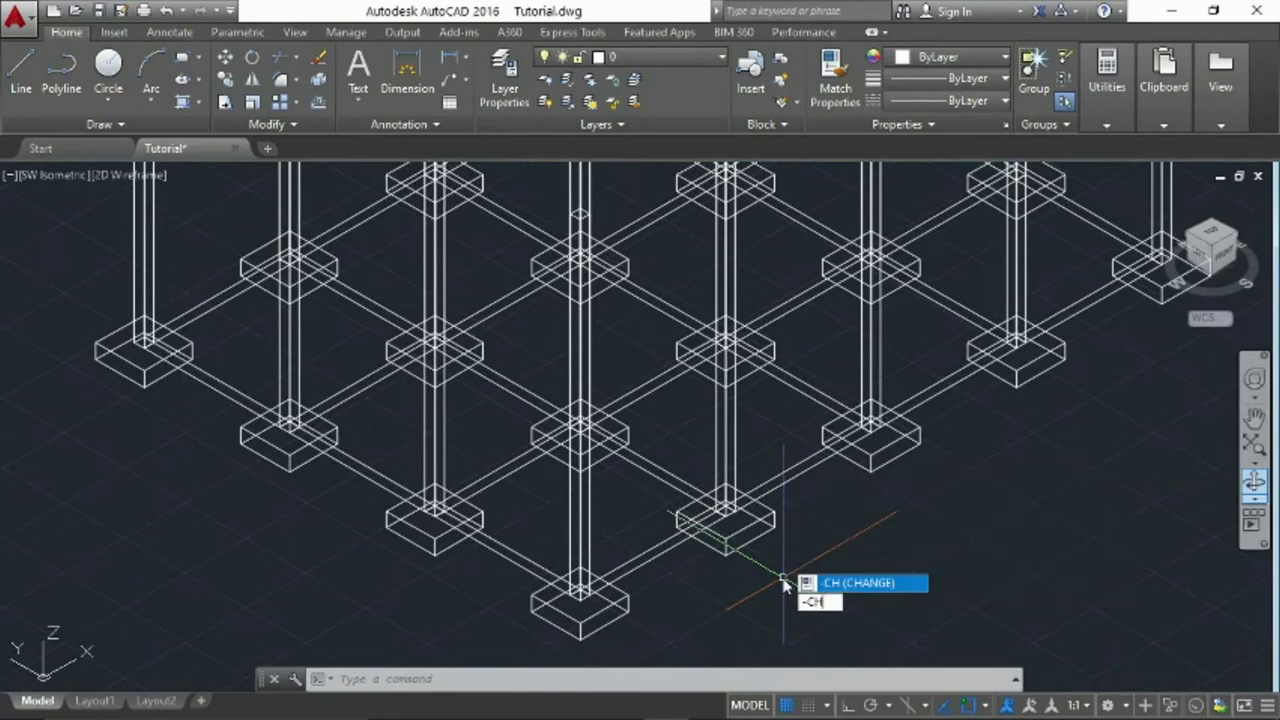
key(Return)
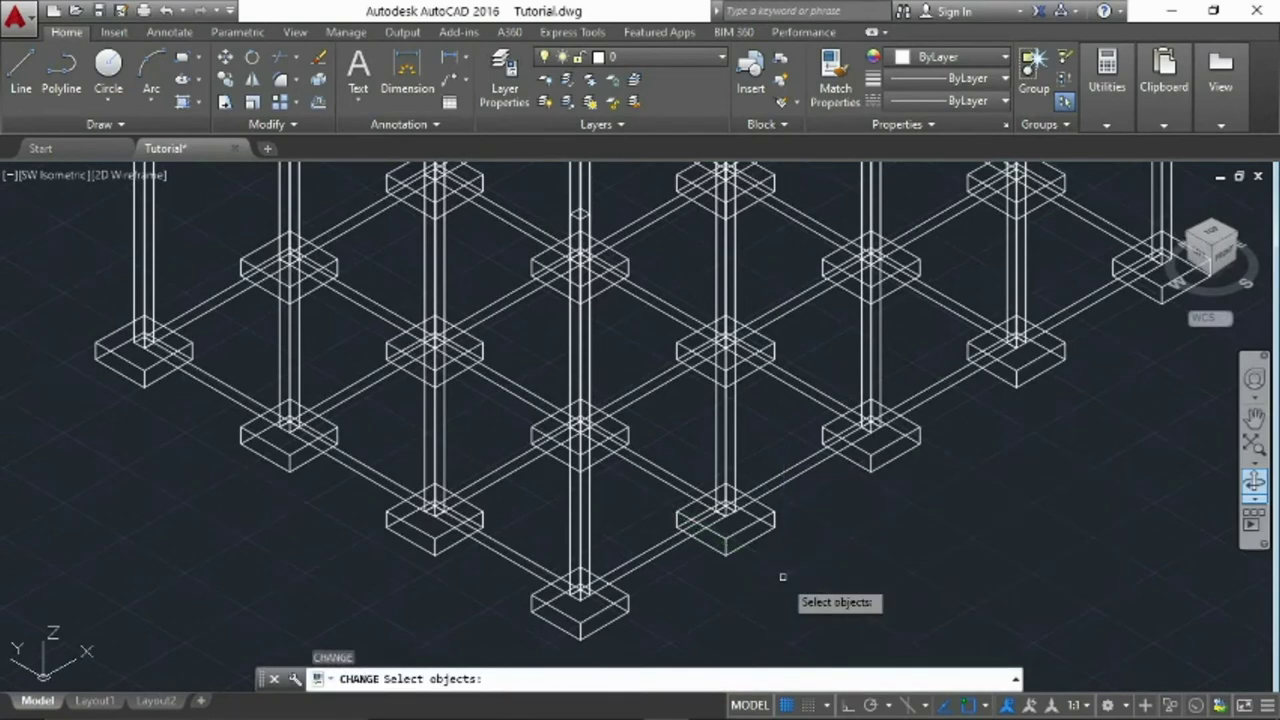
click(660, 568)
click(640, 550)
click(660, 490)
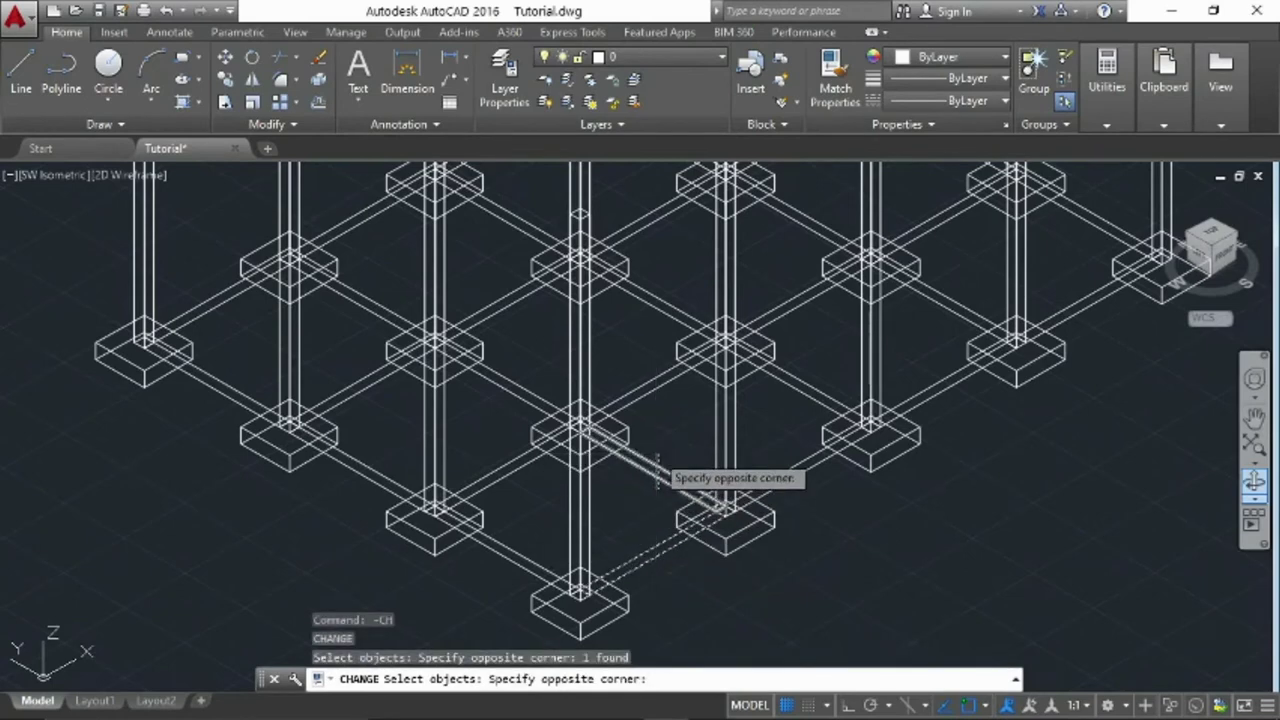
click(657, 457)
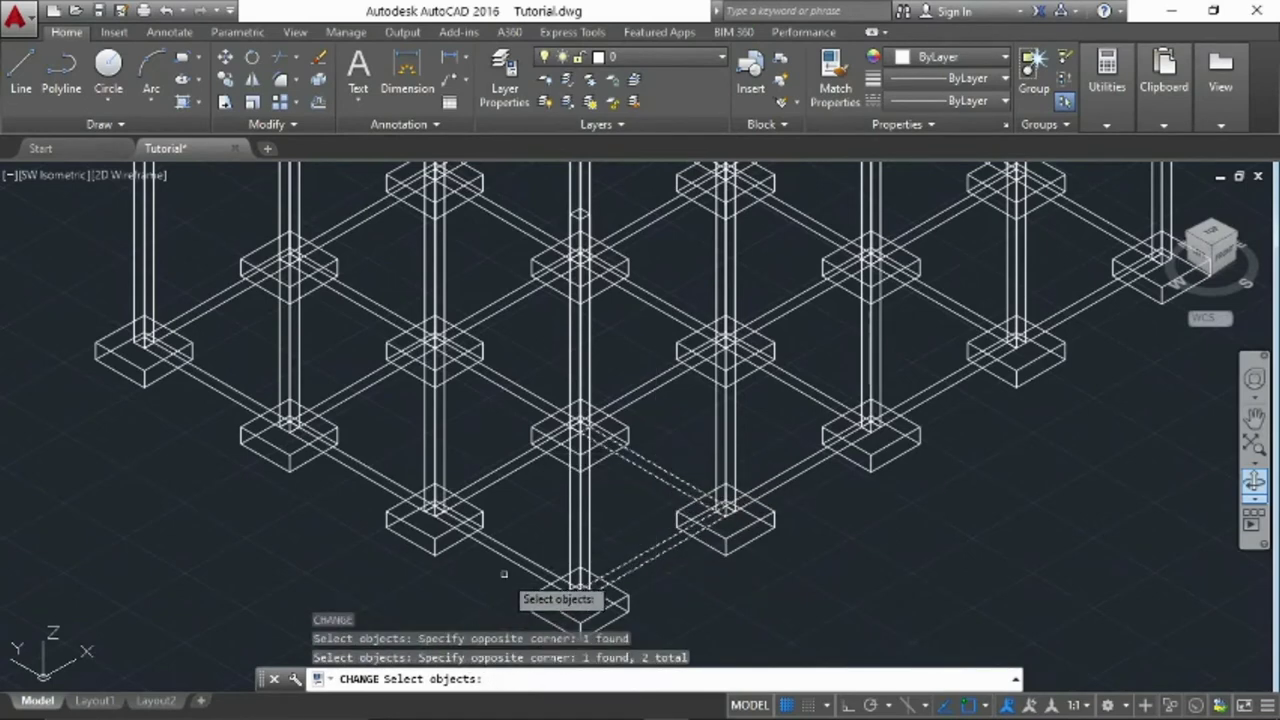
click(512, 577)
click(482, 536)
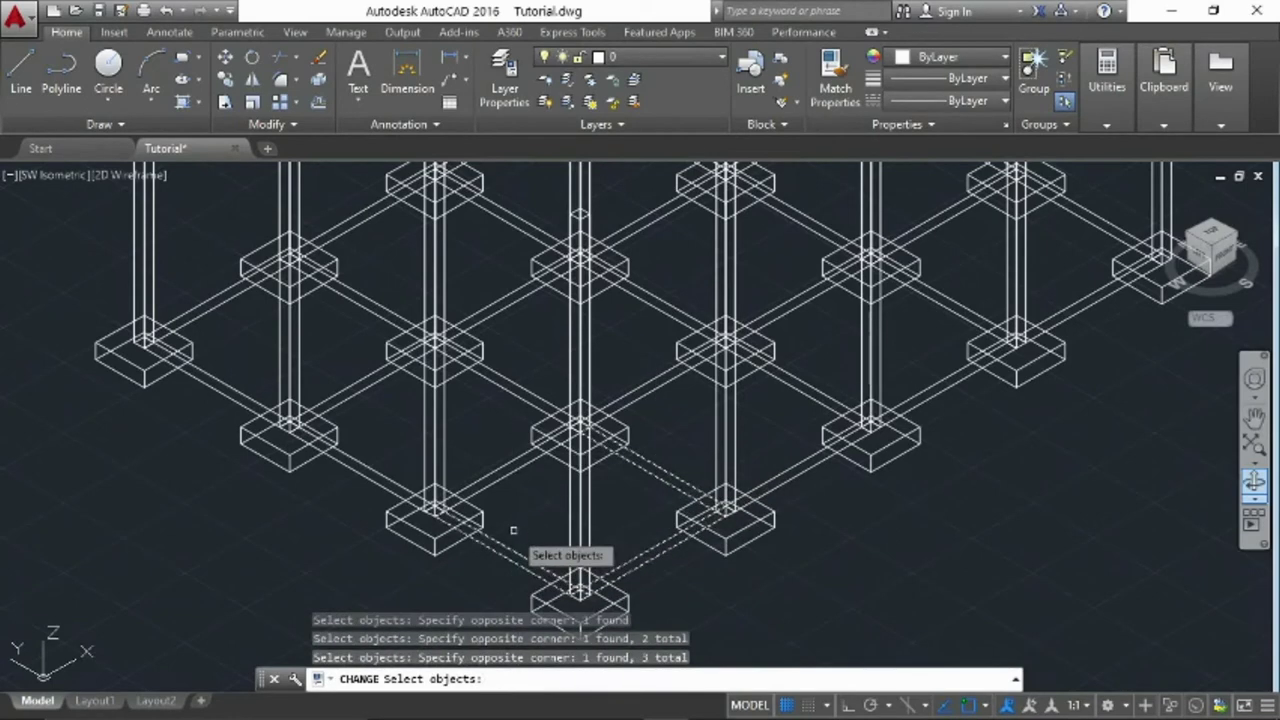
click(805, 521)
click(794, 449)
click(960, 403)
click(937, 368)
click(1090, 318)
click(1075, 269)
click(1089, 235)
click(1108, 200)
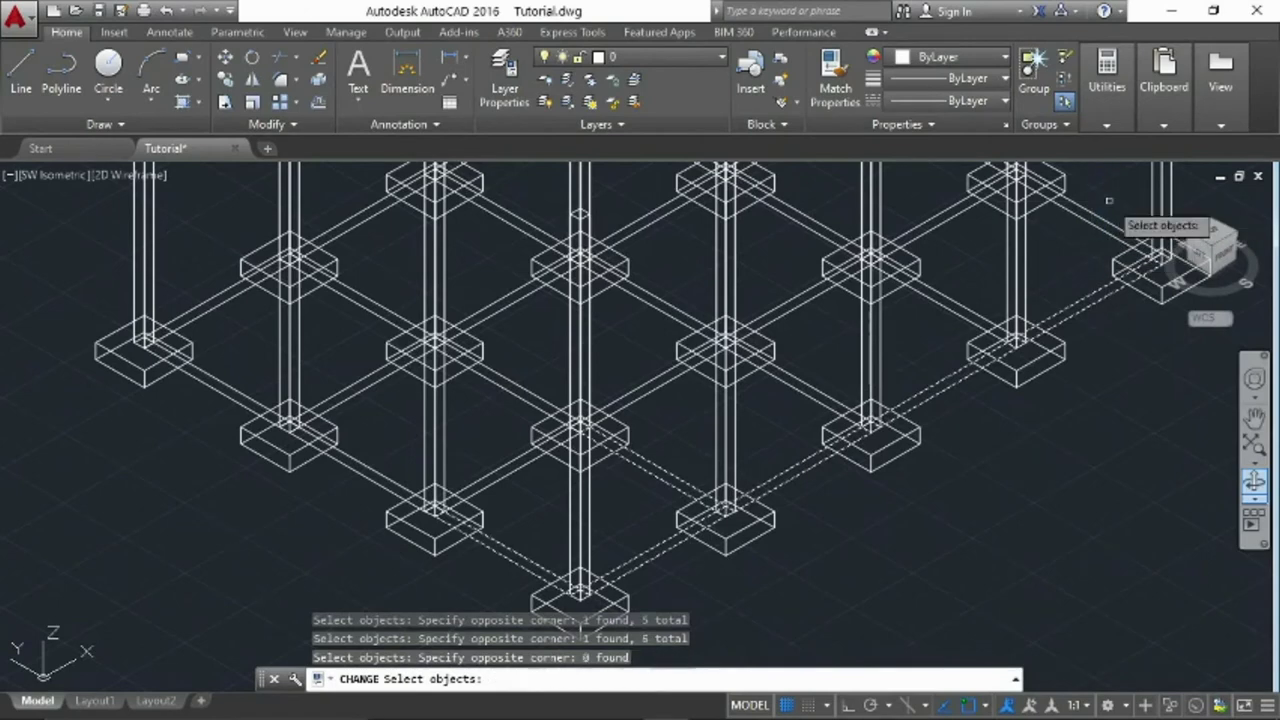
click(1100, 234)
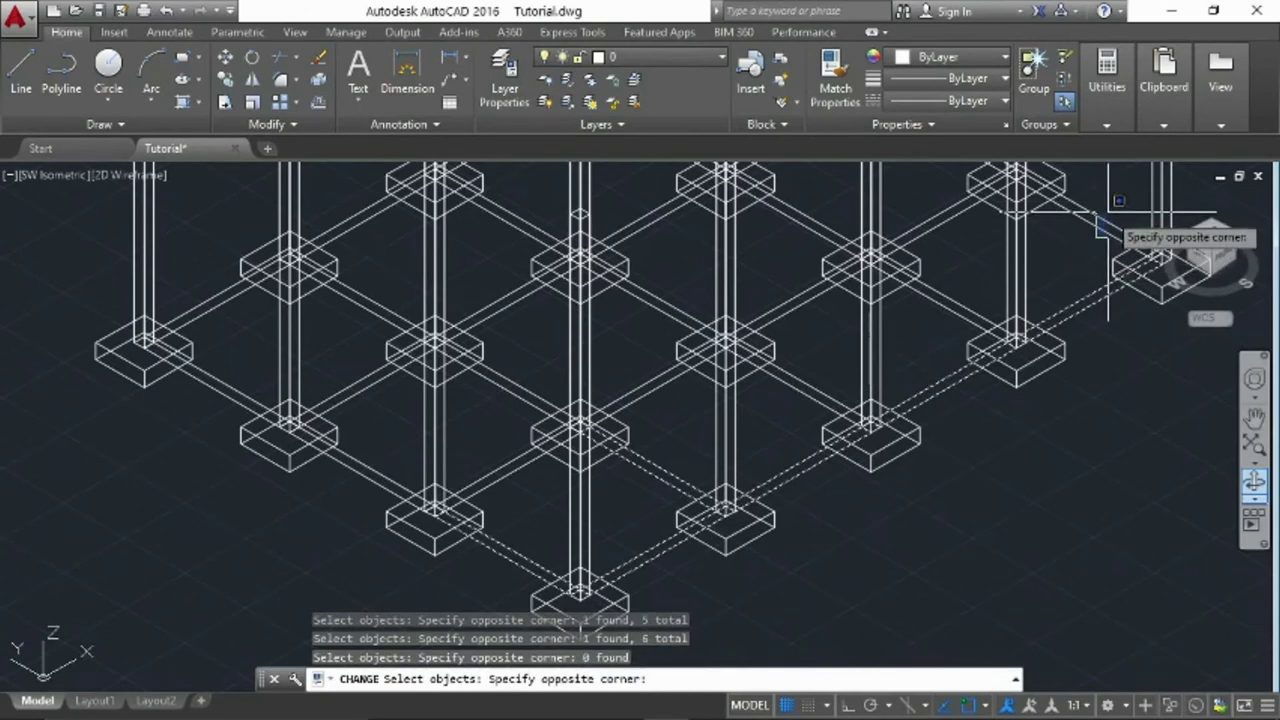
click(1100, 229)
click(1105, 232)
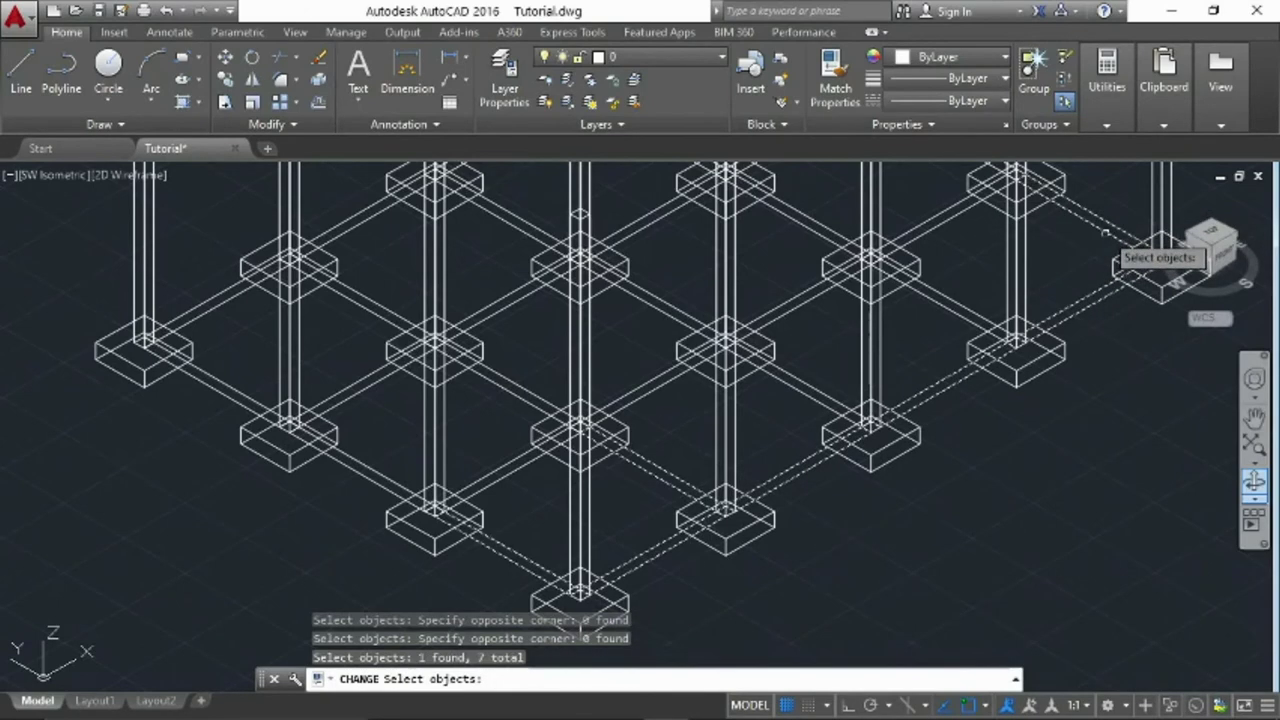
click(960, 242)
Add the middle and left-side tie beams to the CHANGE selection
click(688, 296)
click(646, 316)
click(665, 228)
click(560, 210)
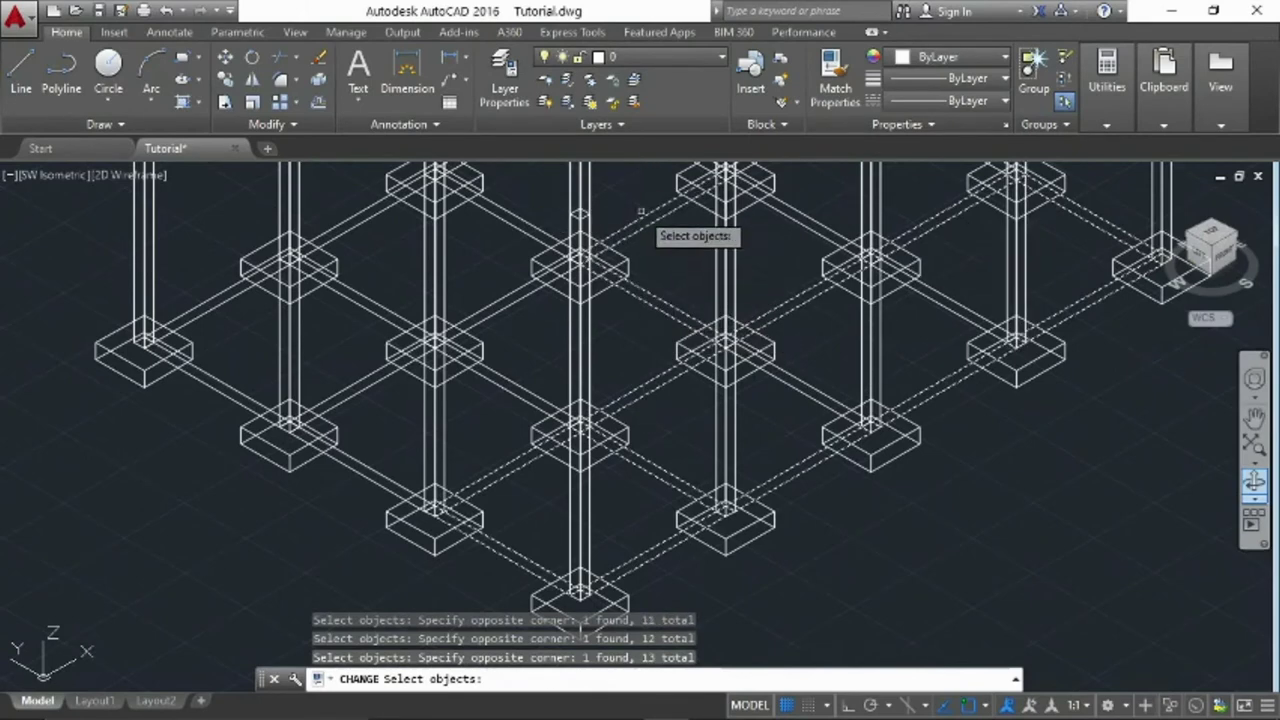
click(512, 304)
click(410, 312)
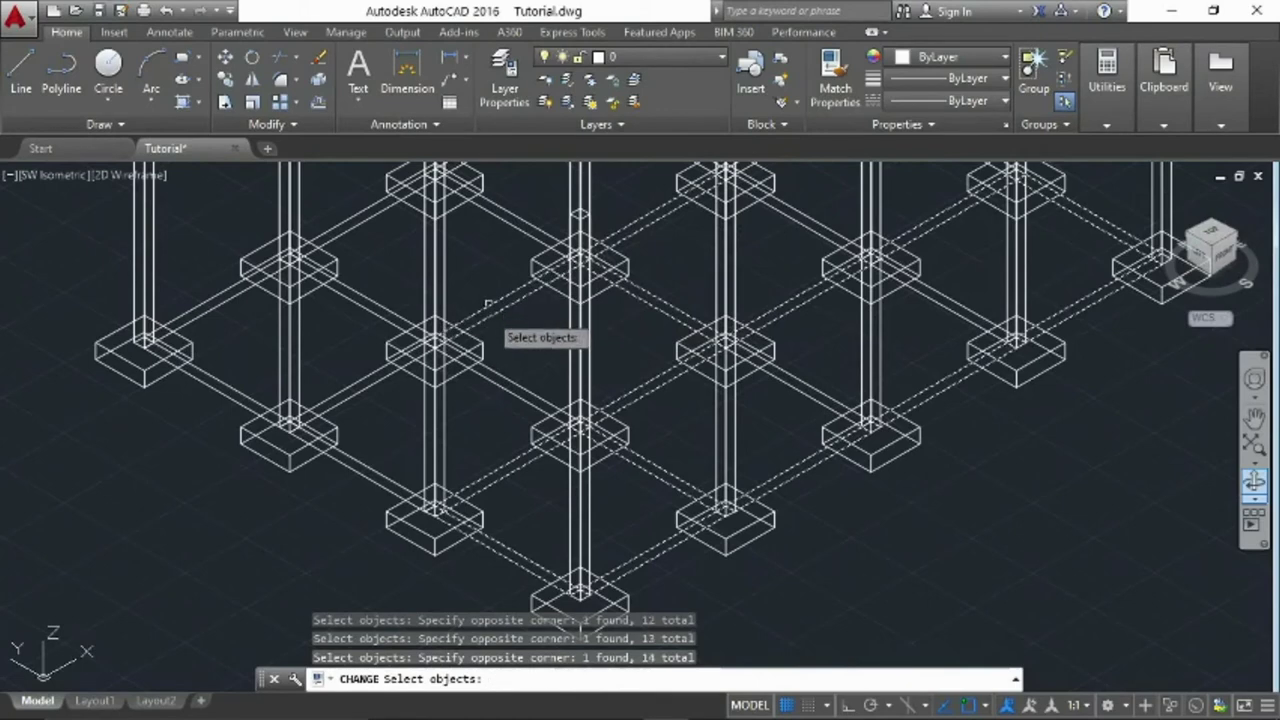
click(376, 396)
click(352, 376)
click(385, 452)
click(342, 484)
click(233, 402)
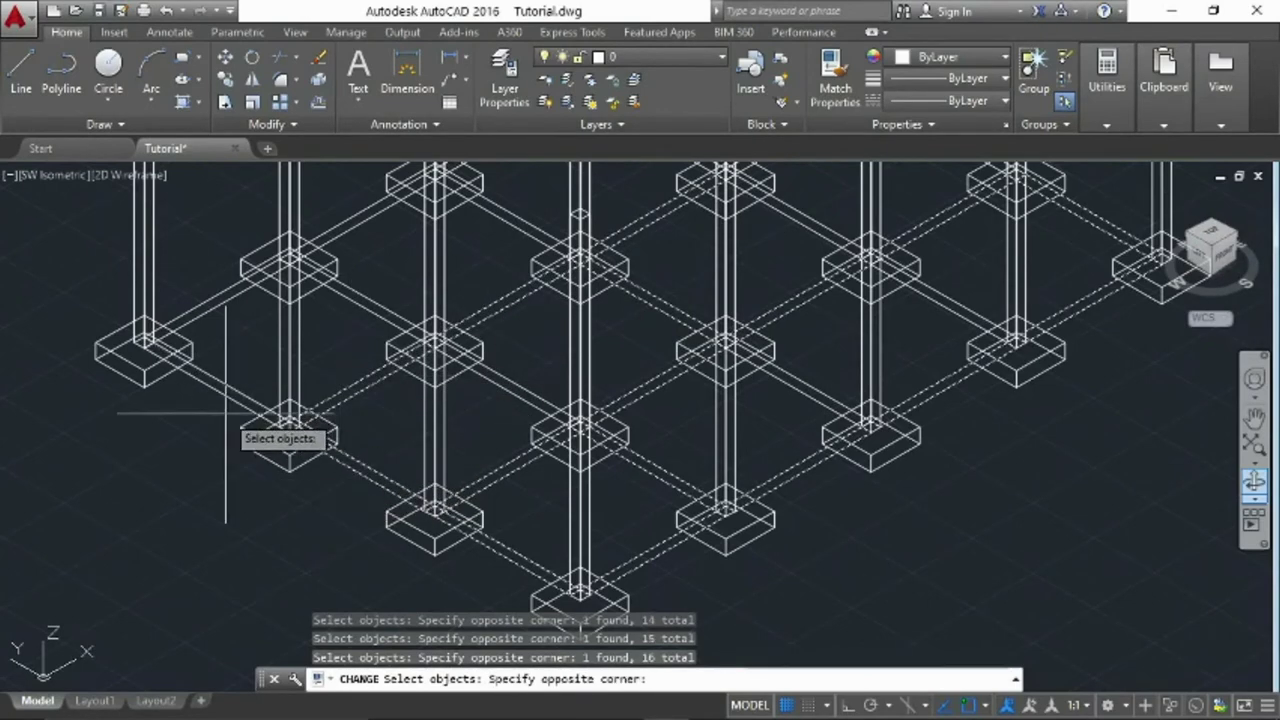
click(232, 339)
click(233, 366)
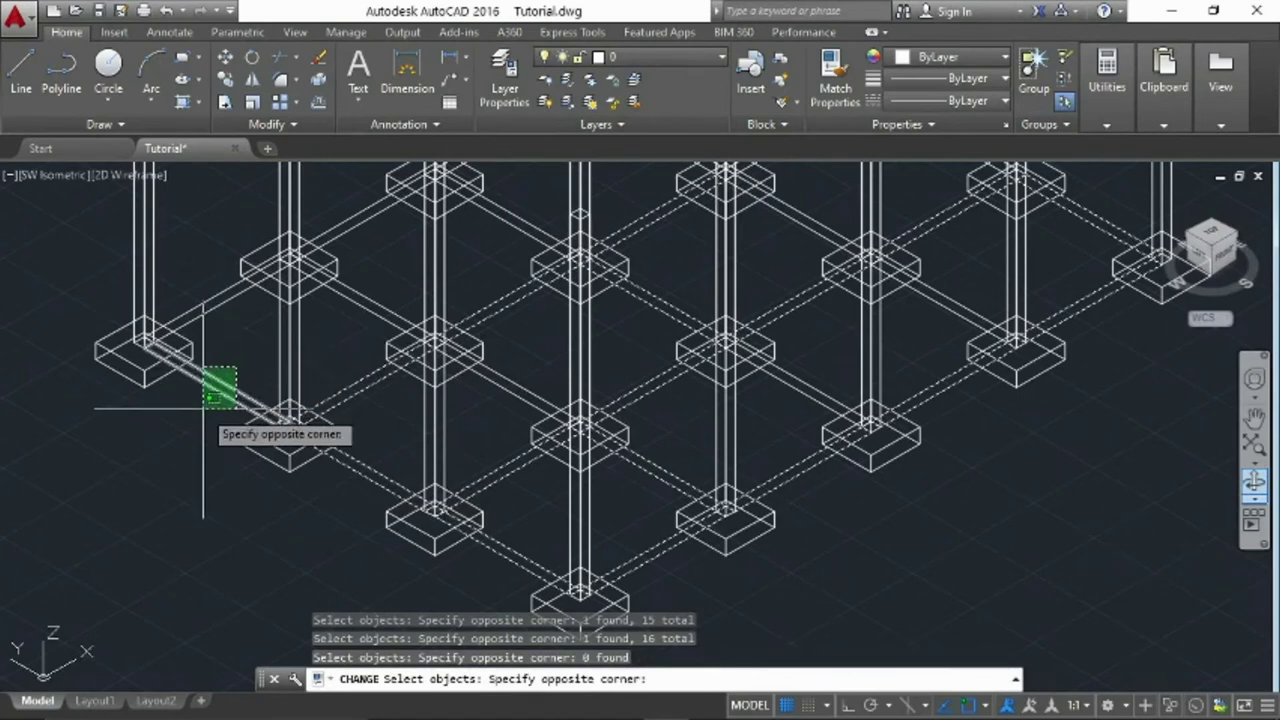
click(202, 408)
click(246, 304)
click(232, 322)
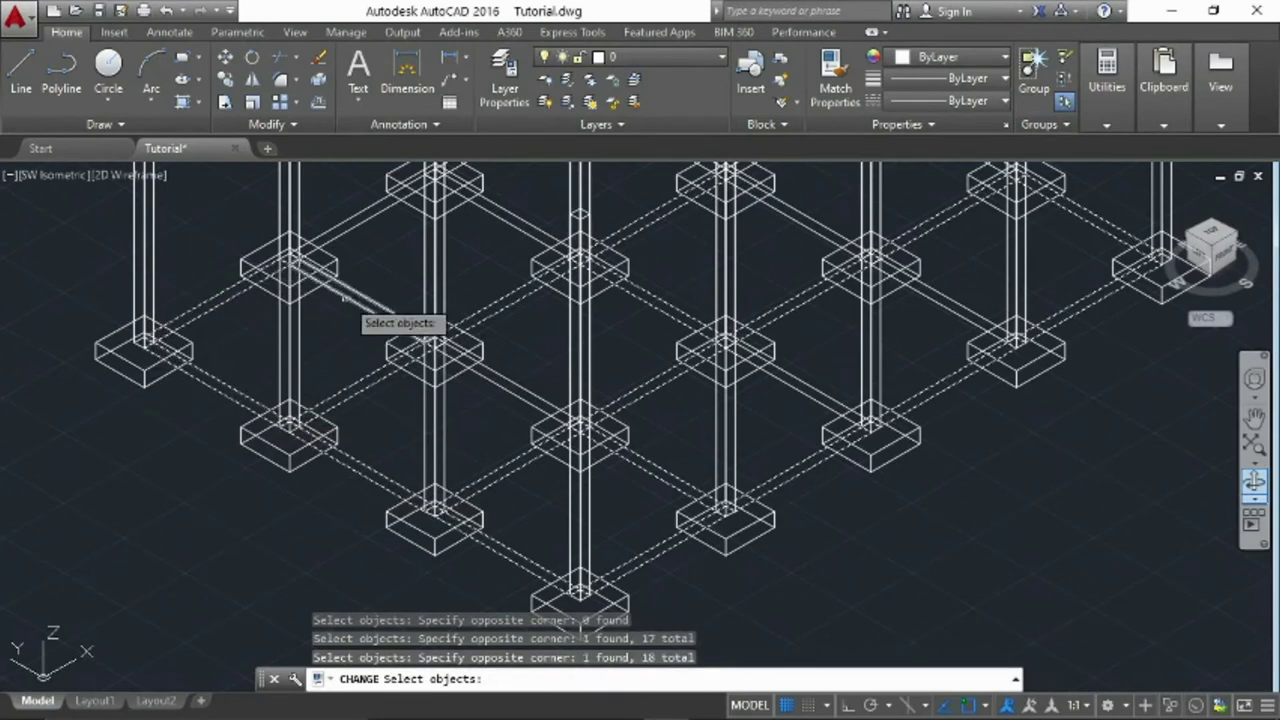
click(394, 285)
click(343, 318)
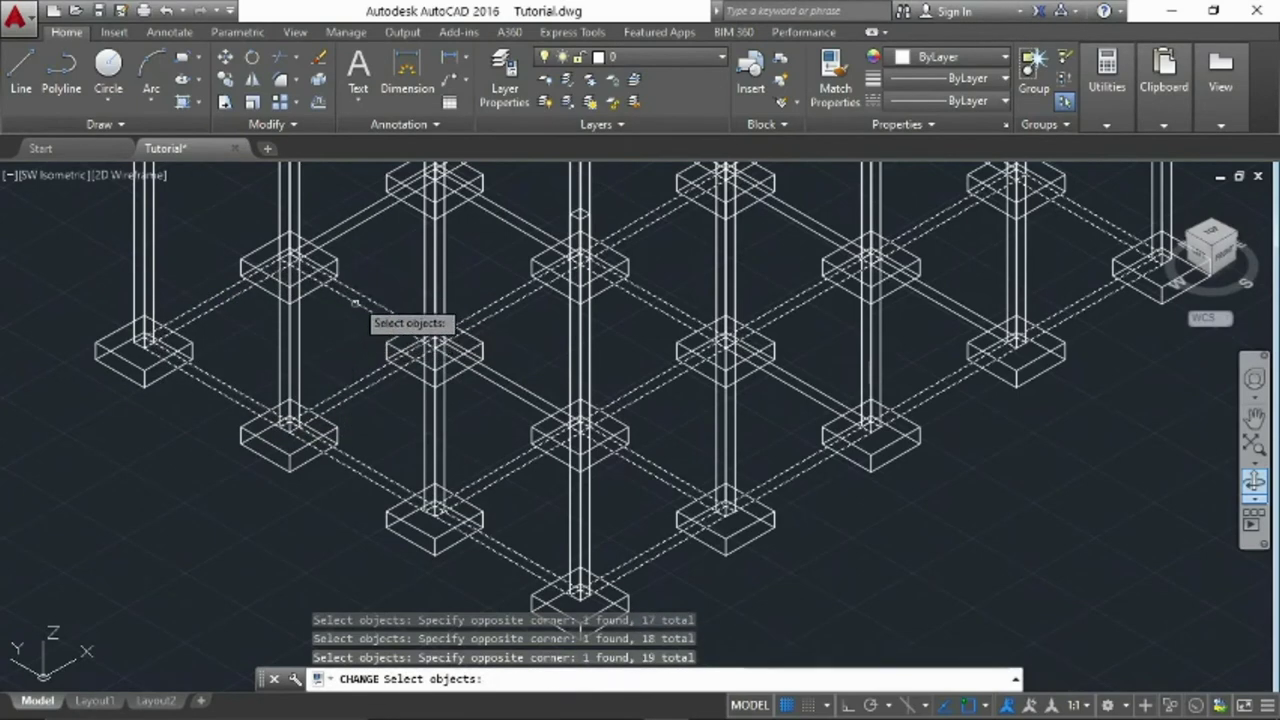
click(379, 220)
click(368, 229)
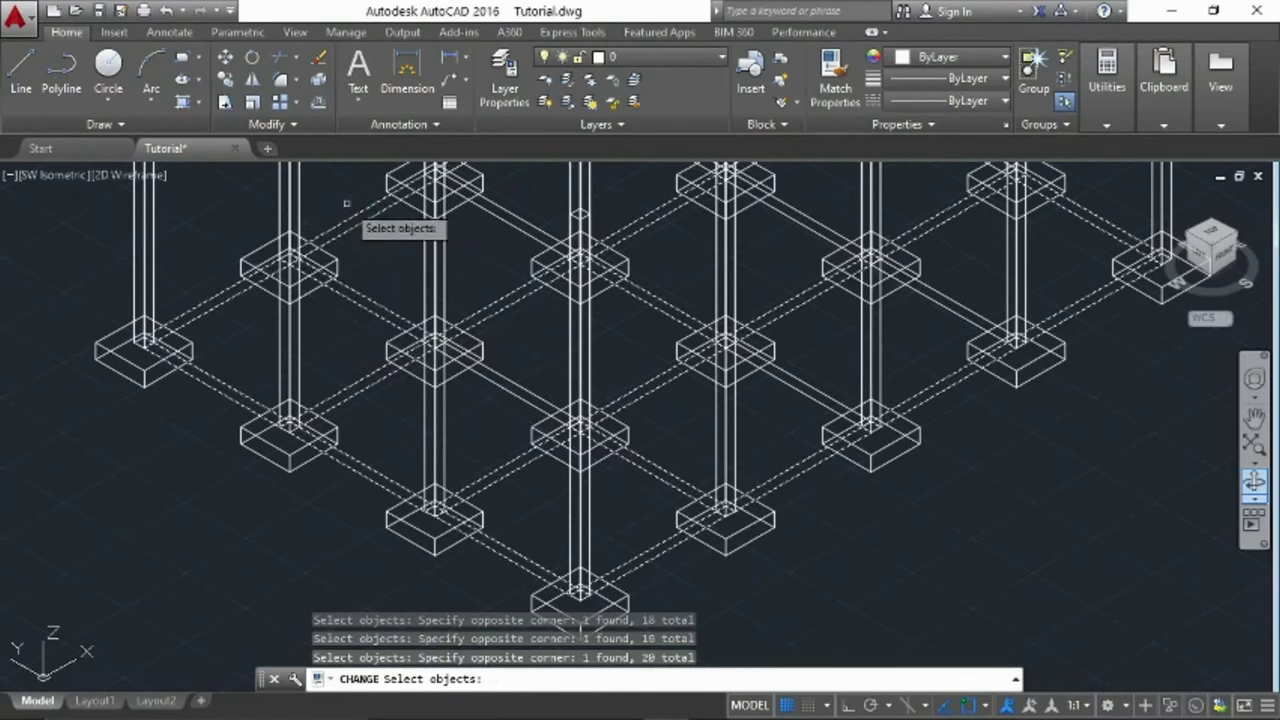
click(485, 228)
click(523, 198)
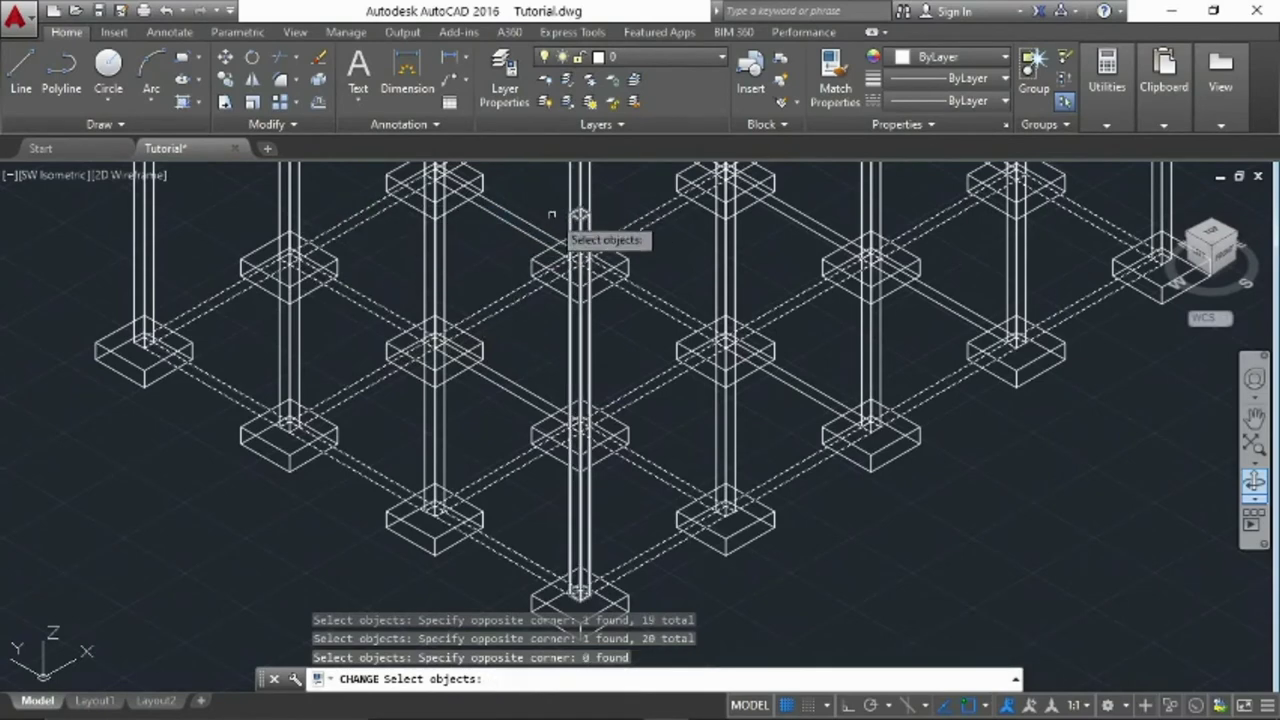
click(586, 212)
click(491, 237)
Pan to the back rows and pick the remaining tie beams until 30 are selected
middle_drag(509, 229, 323, 449)
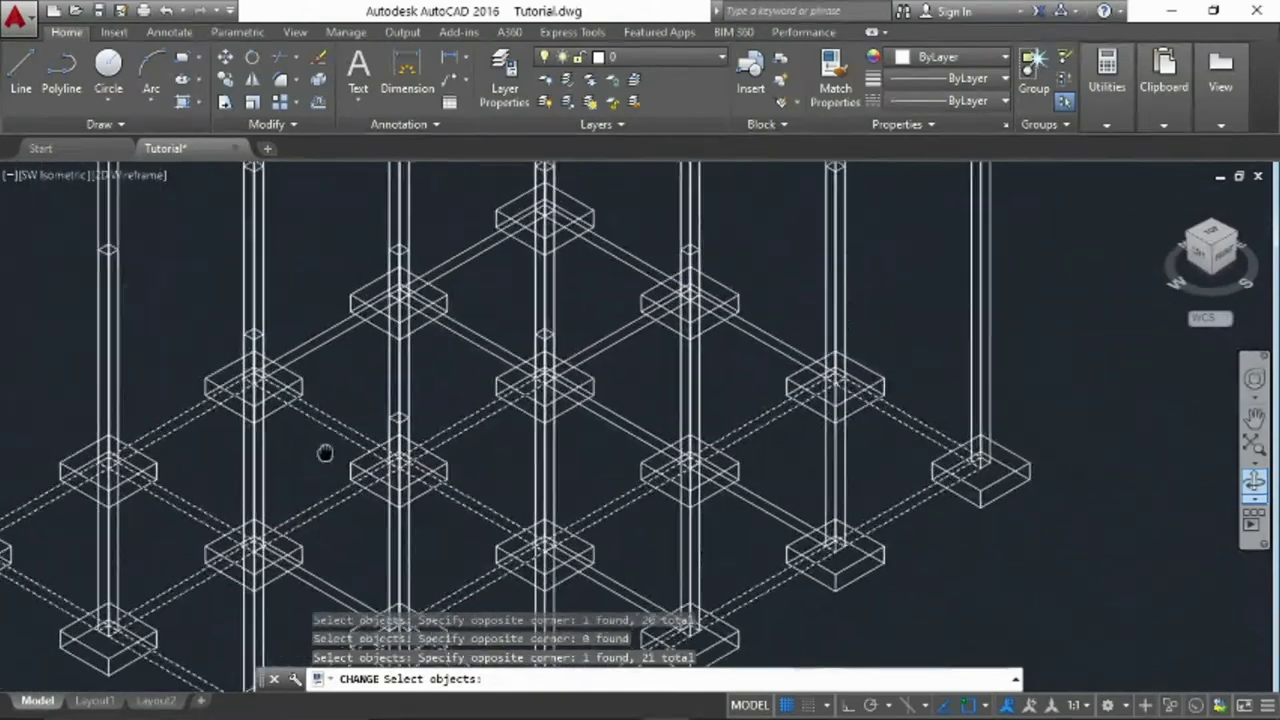
click(333, 368)
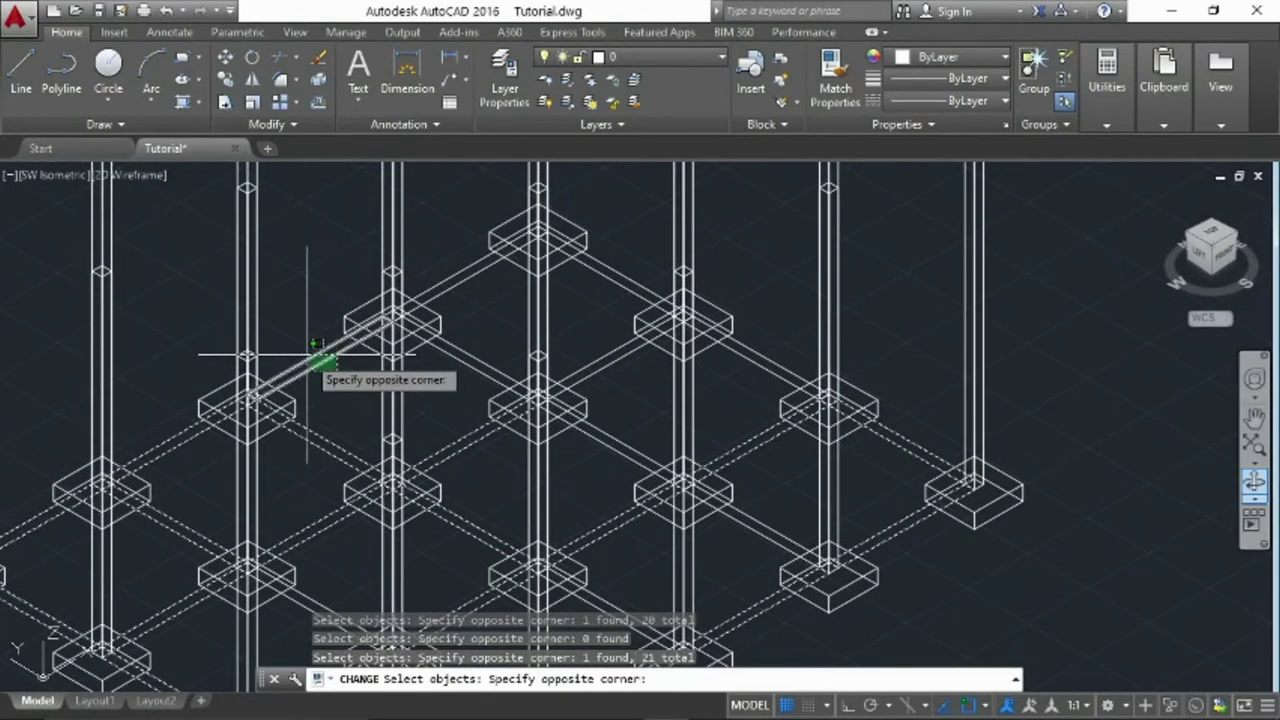
click(308, 357)
click(474, 303)
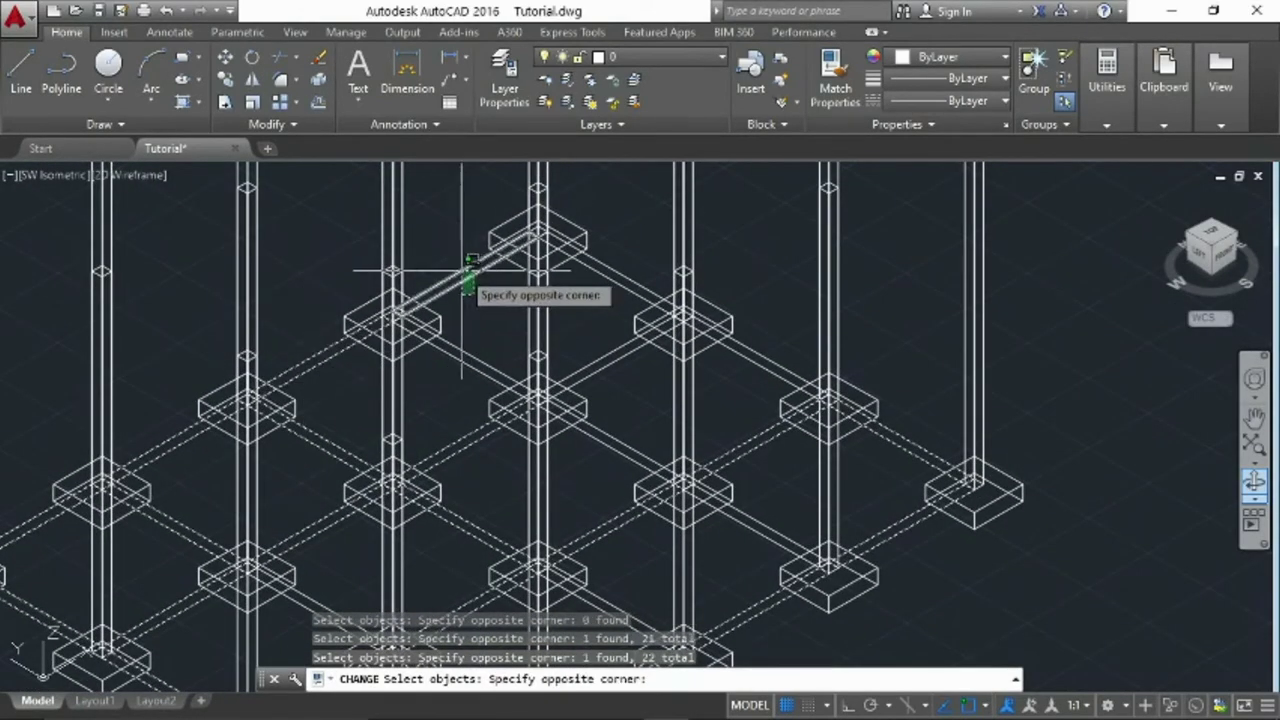
click(453, 270)
click(474, 340)
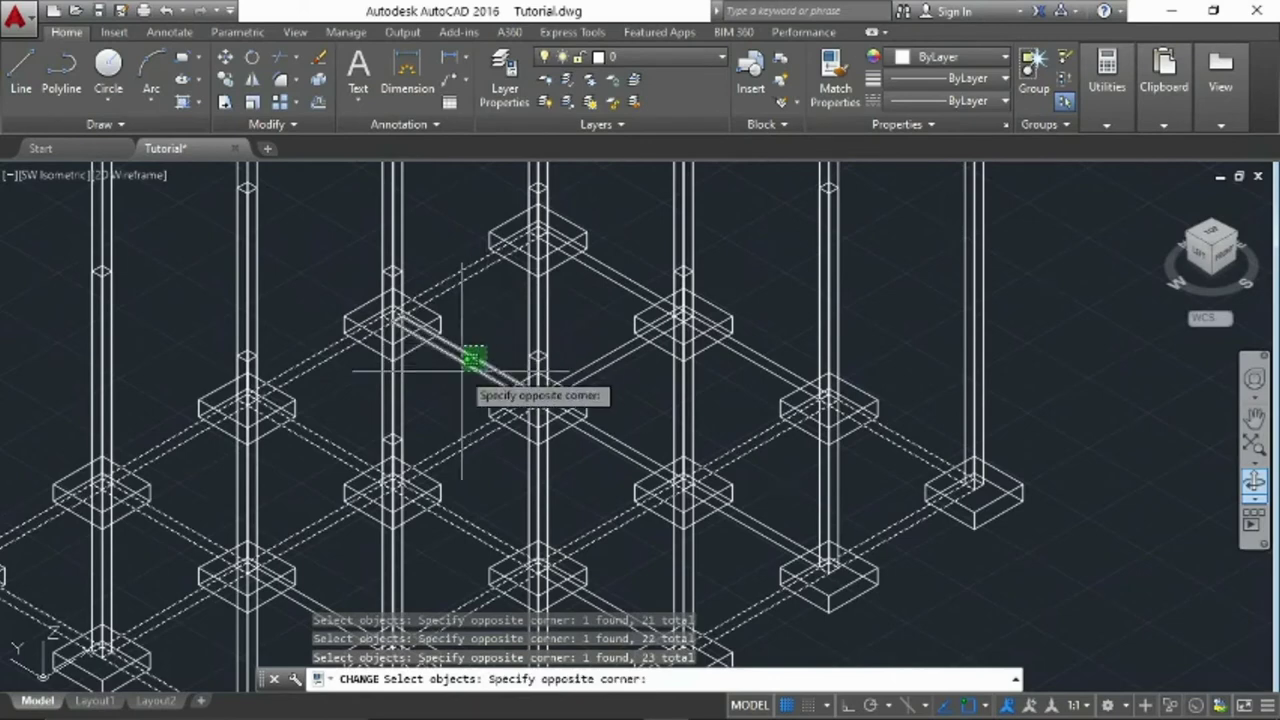
click(457, 371)
click(612, 275)
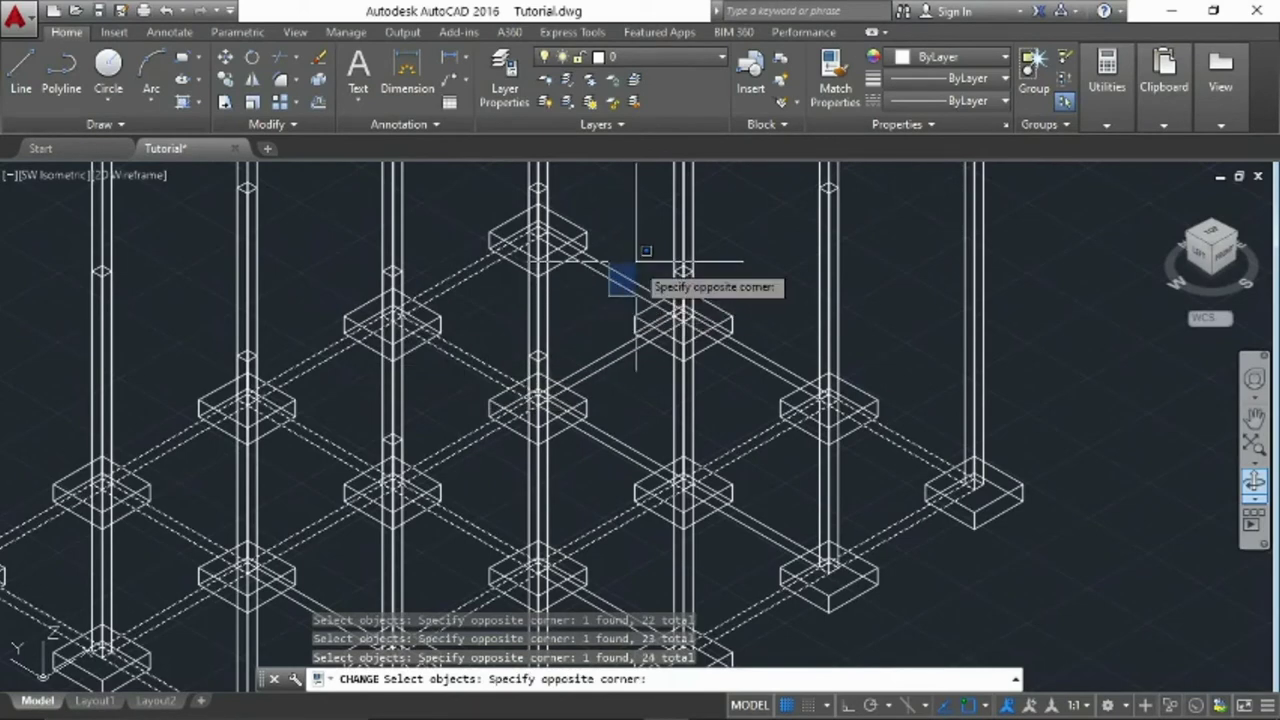
click(638, 298)
click(626, 290)
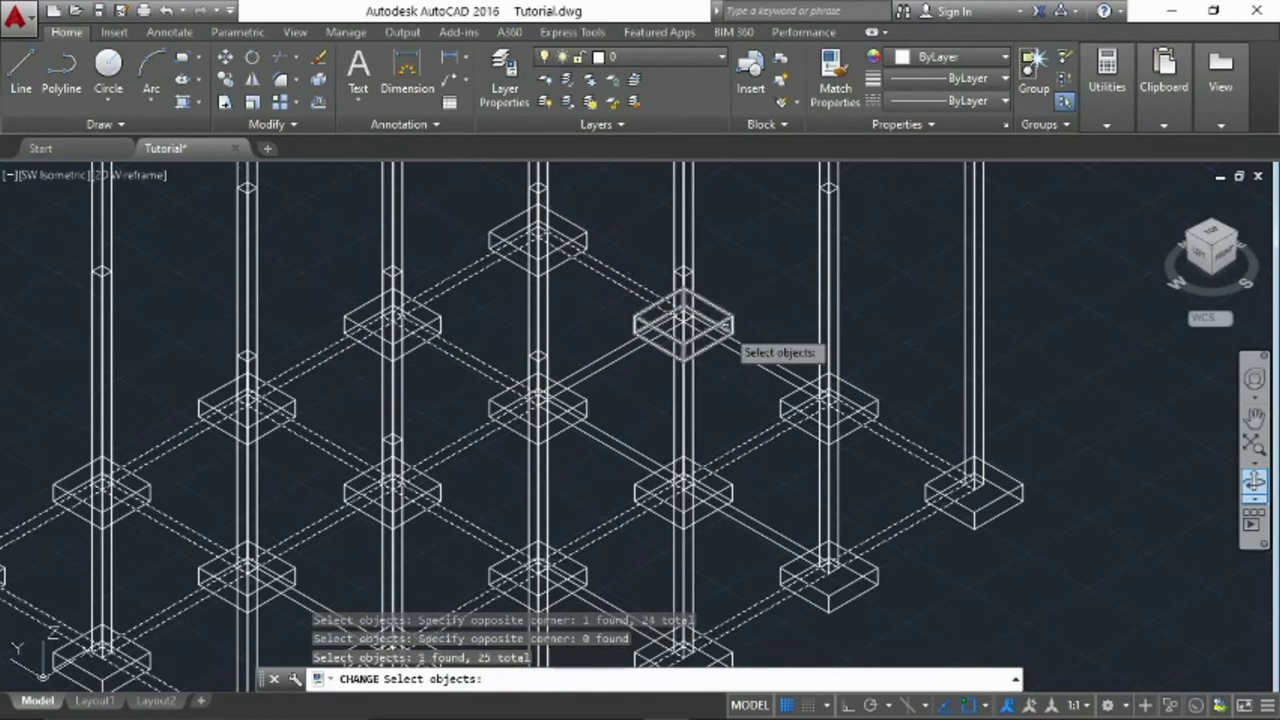
click(740, 355)
click(625, 385)
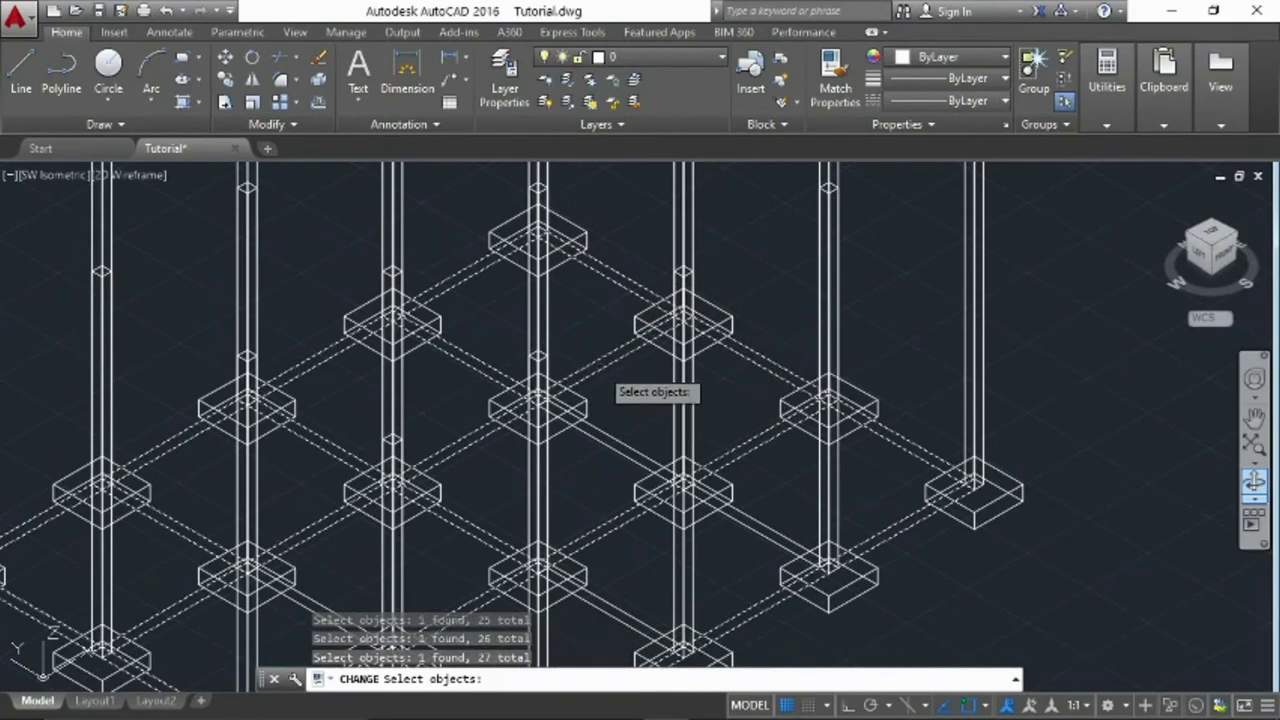
click(614, 437)
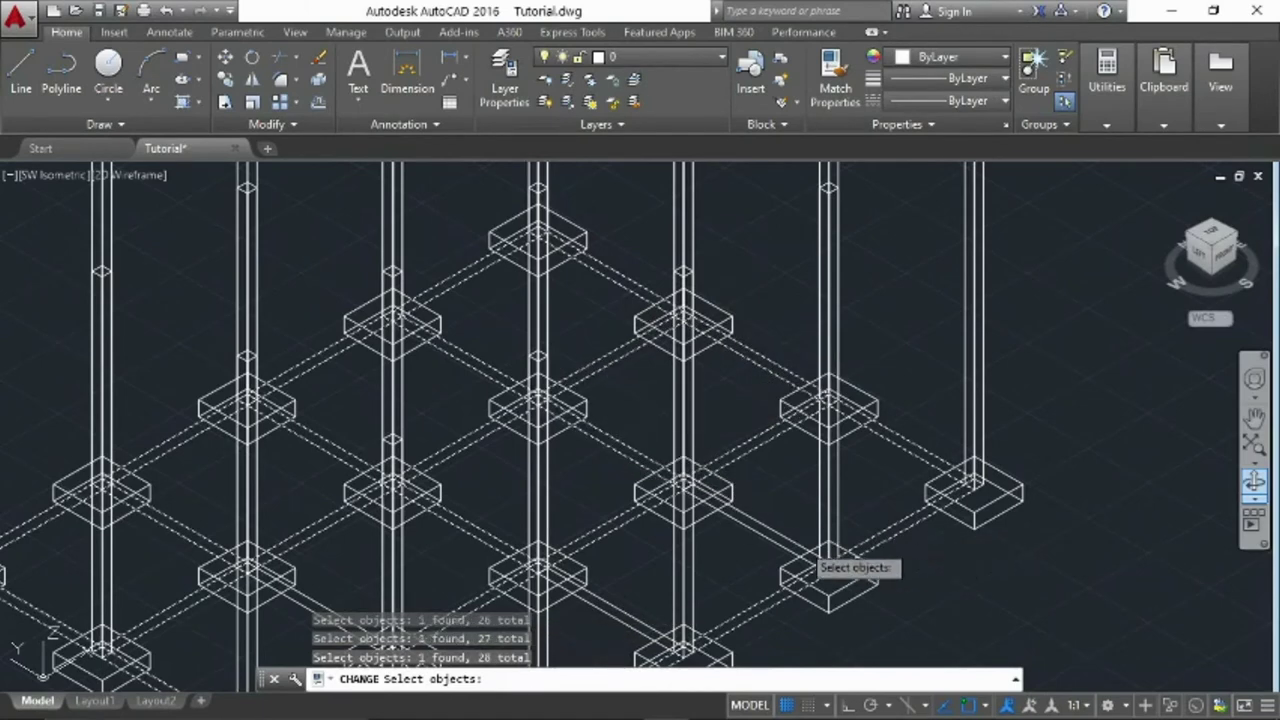
click(776, 530)
click(648, 615)
scroll(643, 598, down, 2)
scroll(643, 598, down, 2)
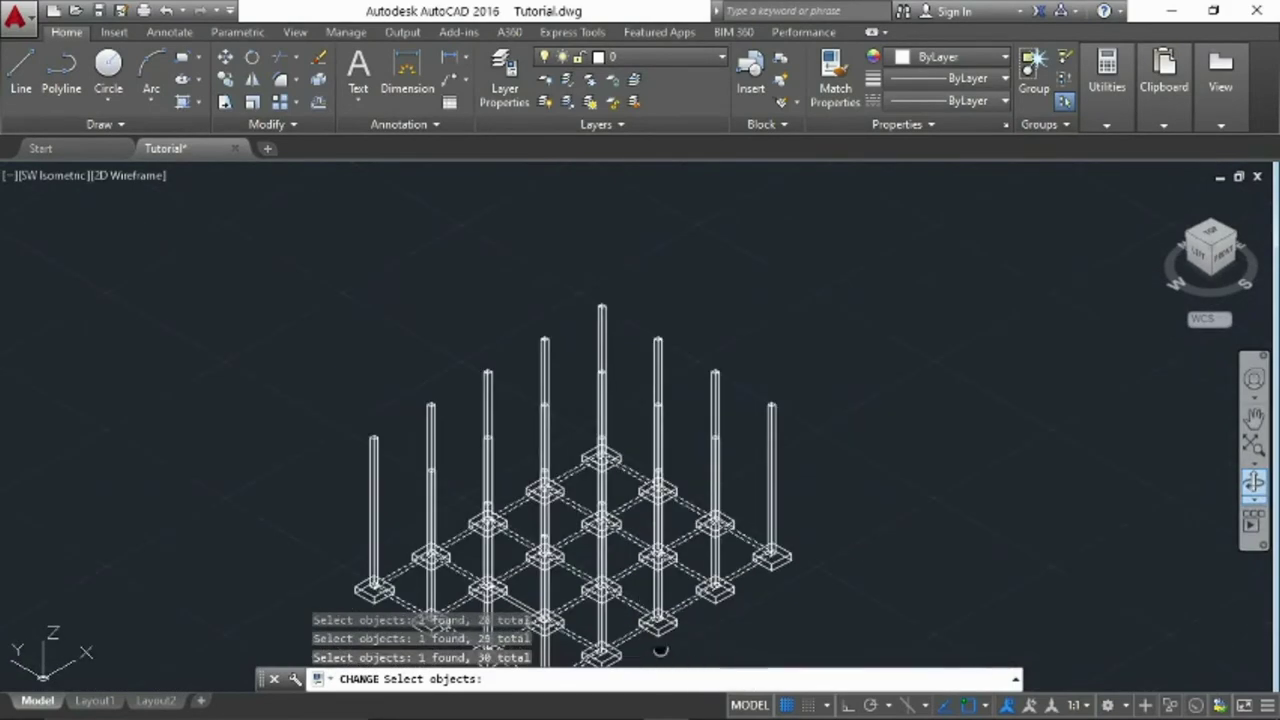
middle_drag(643, 598, 774, 548)
scroll(770, 556, up, 2)
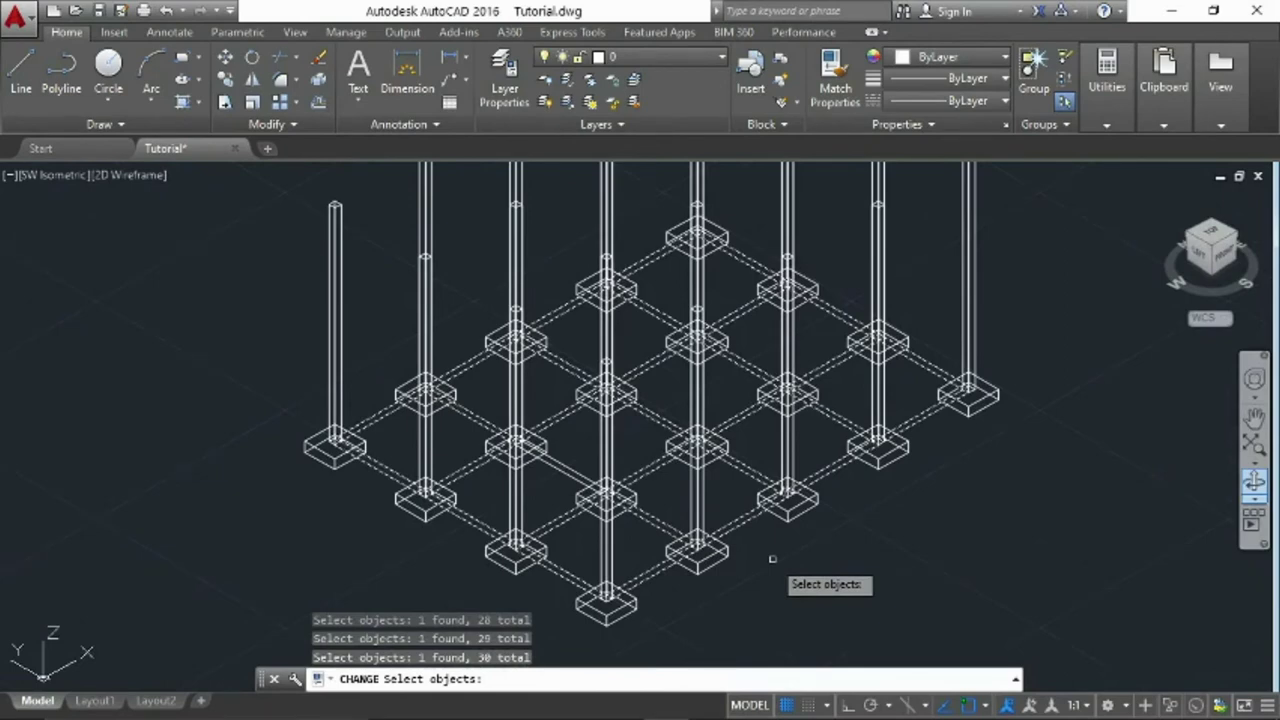
Change the 30 selected tie beams' elevation property from 0.6 to 4.6
key(Return)
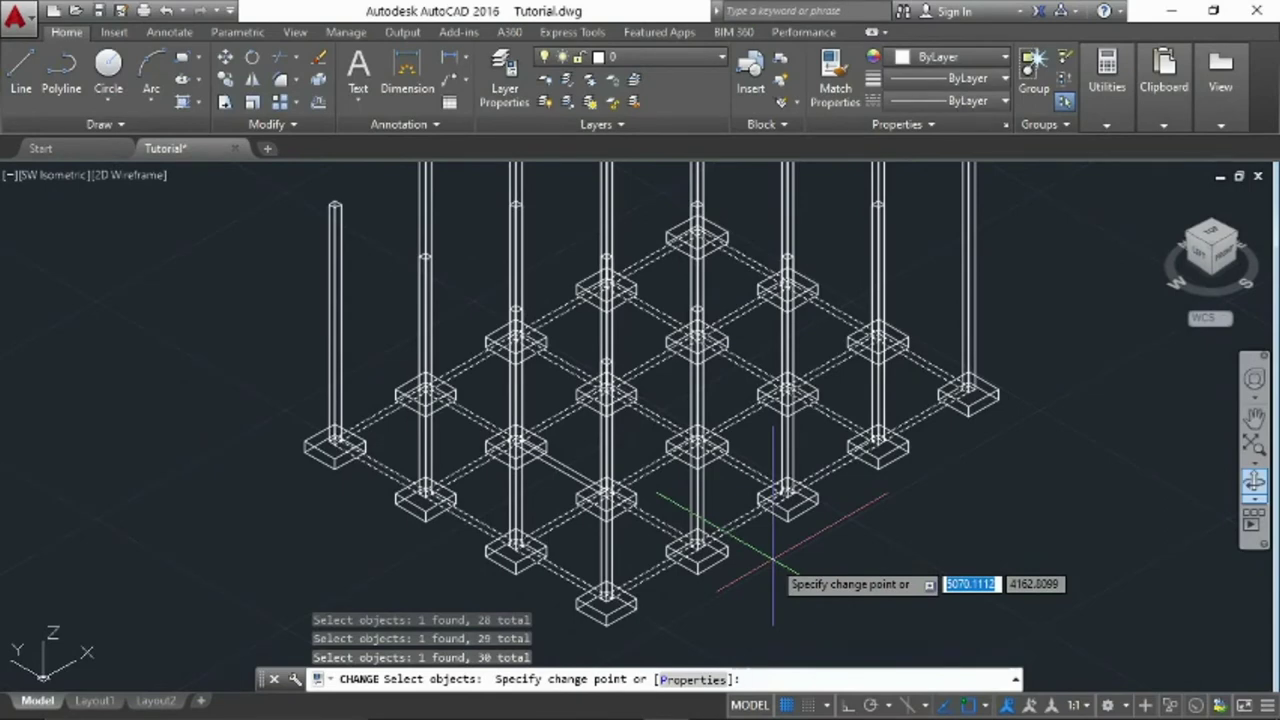
text(p)
key(Return)
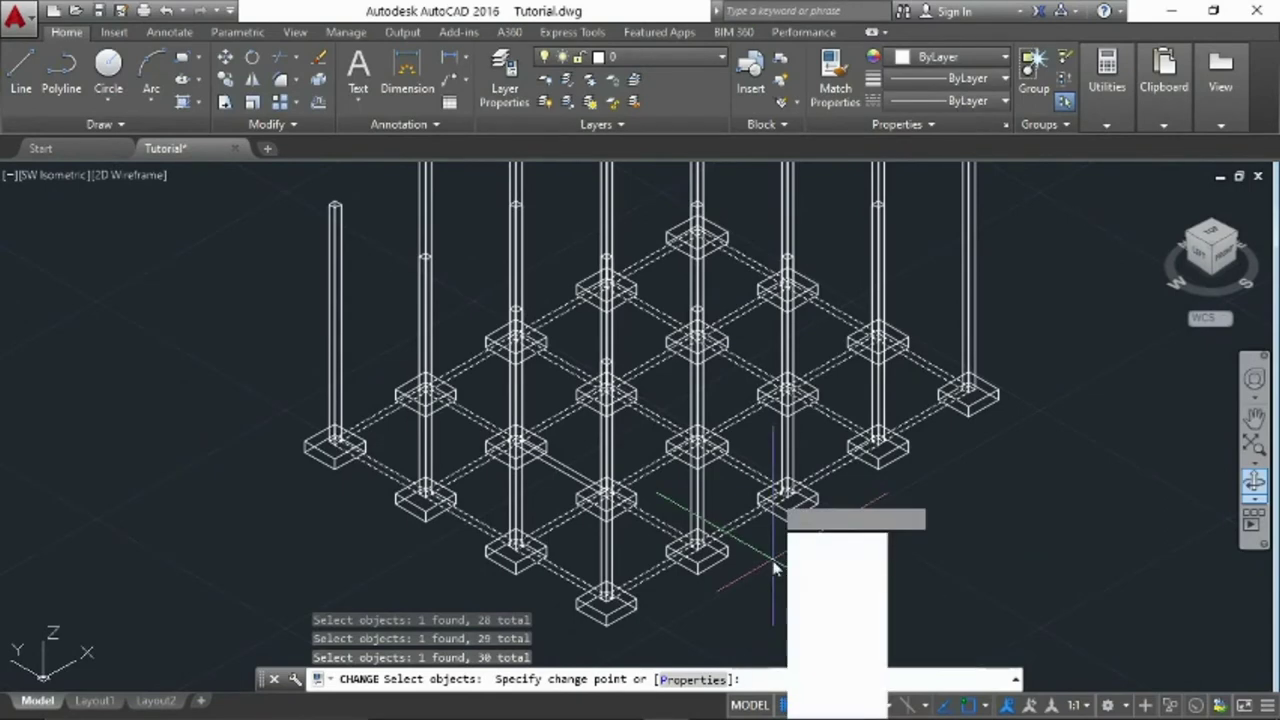
click(829, 563)
text(4.6)
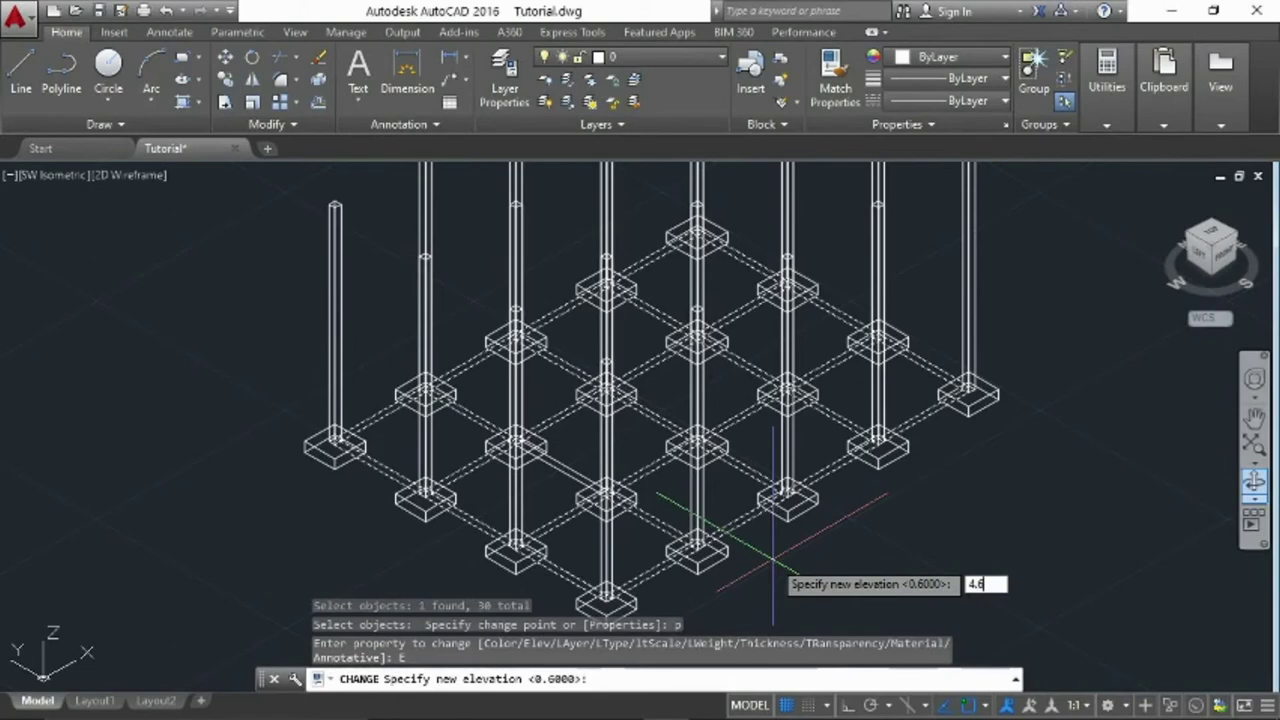
key(Return)
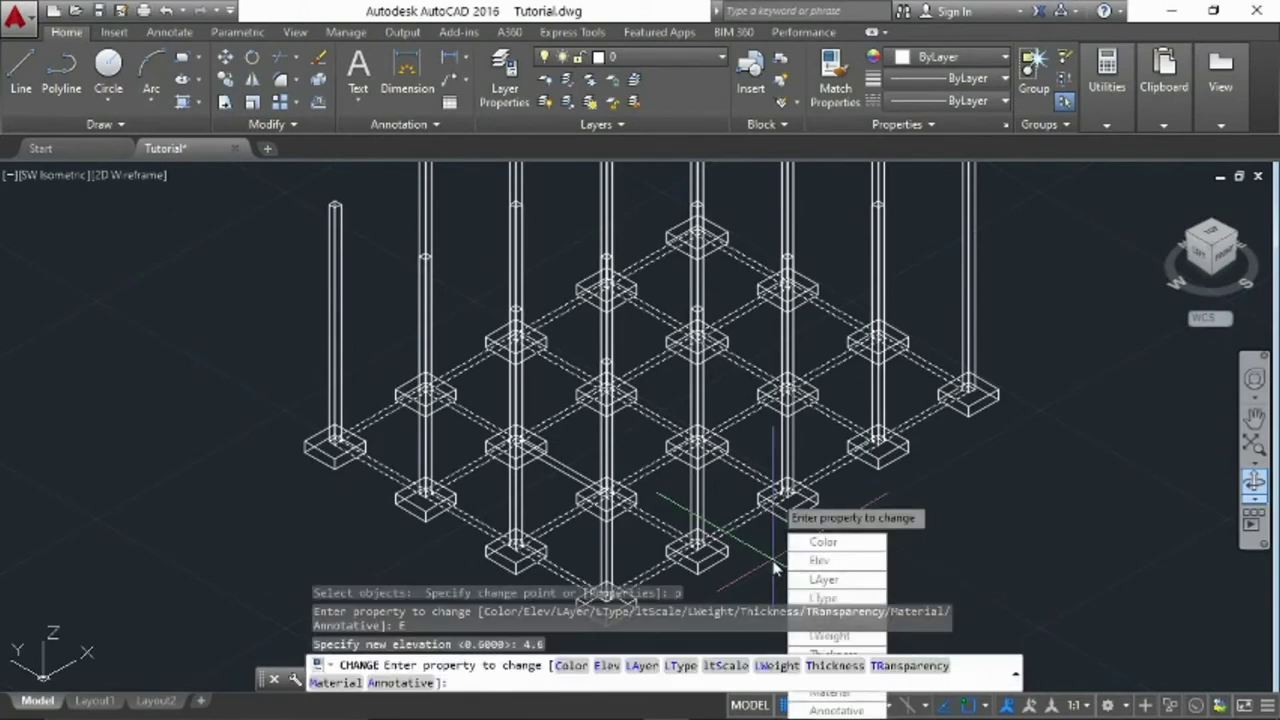
key(Return)
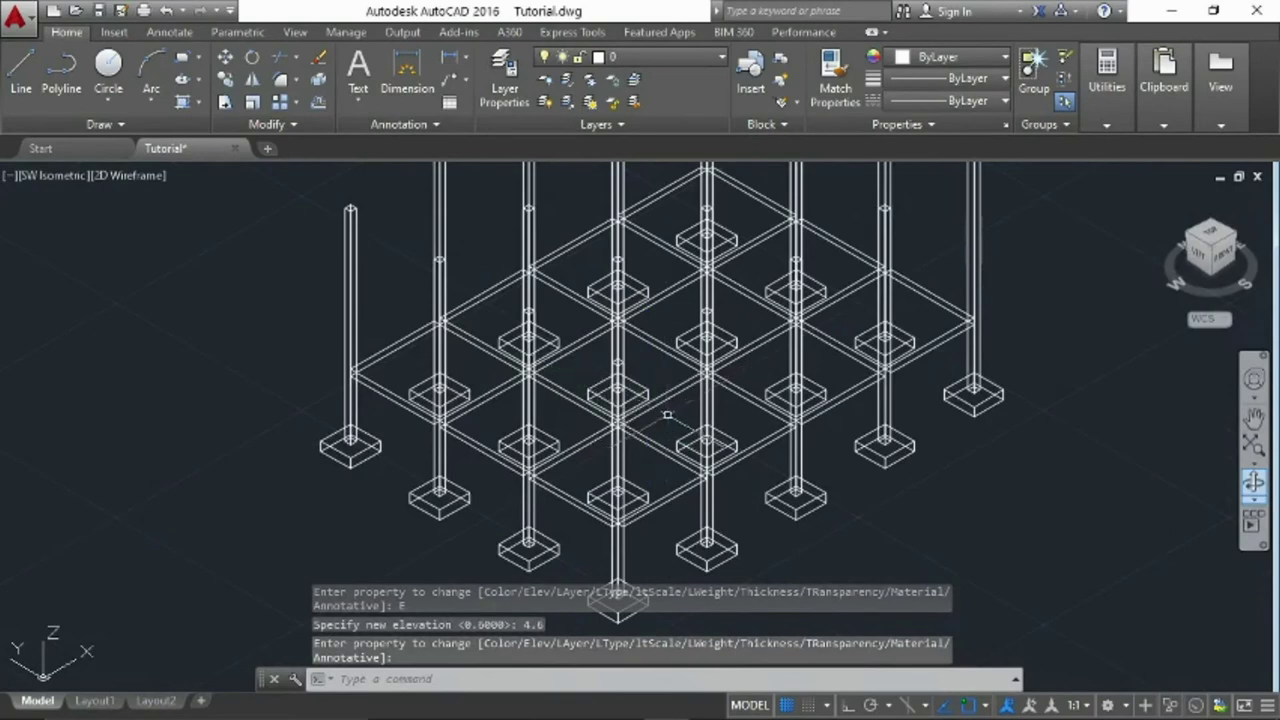
Re-centre the frame and switch the view to Top to see the footing grid in plan
scroll(676, 391, down, 2)
middle_drag(678, 392, 610, 468)
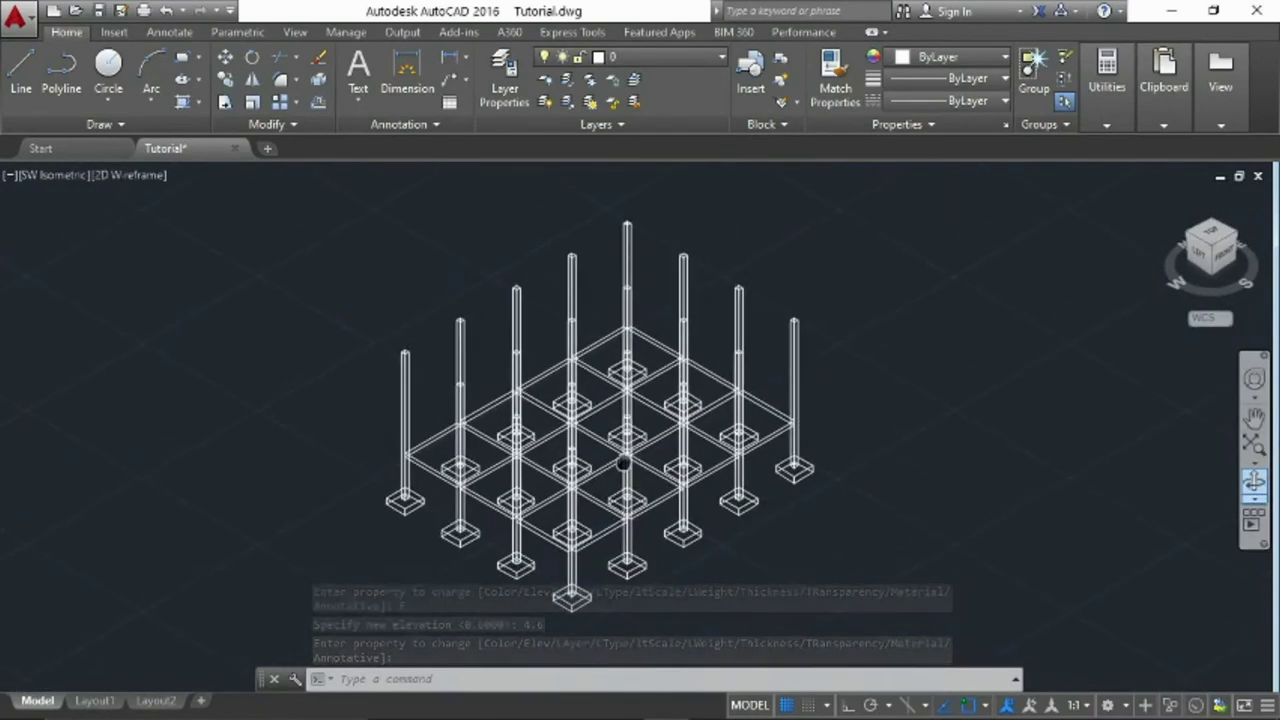
scroll(610, 468, up, 2)
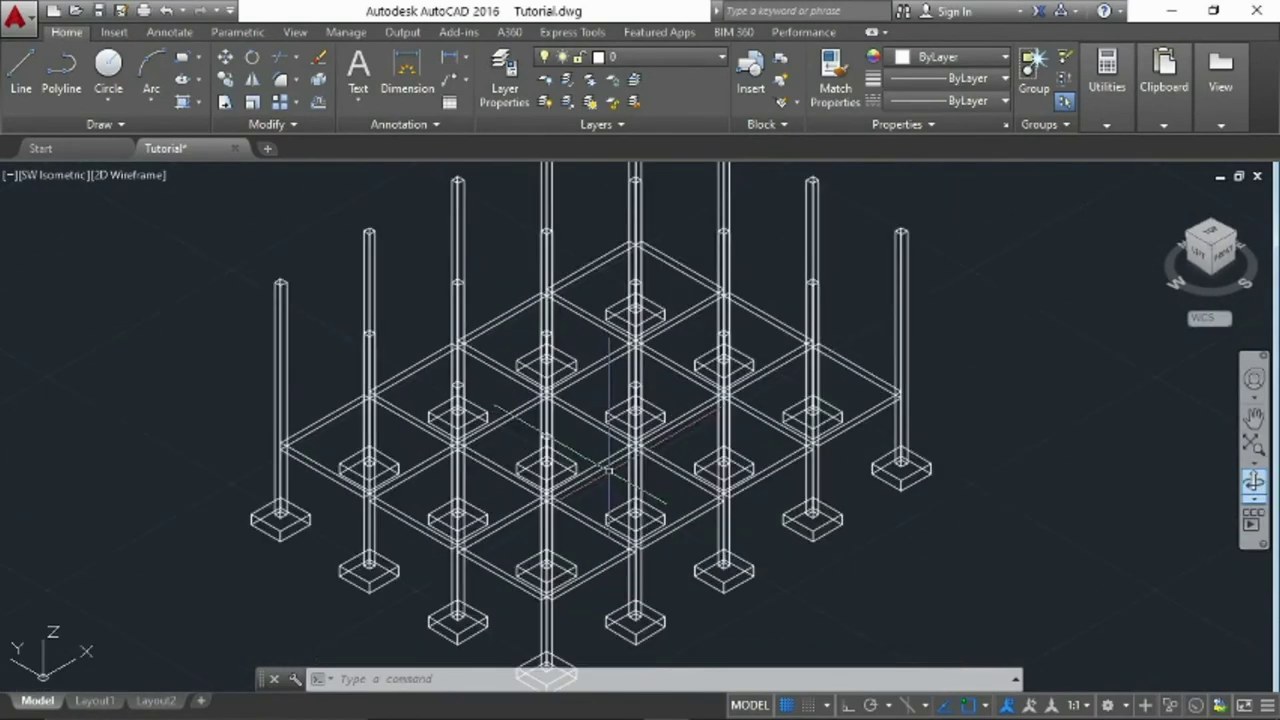
scroll(610, 468, down, 2)
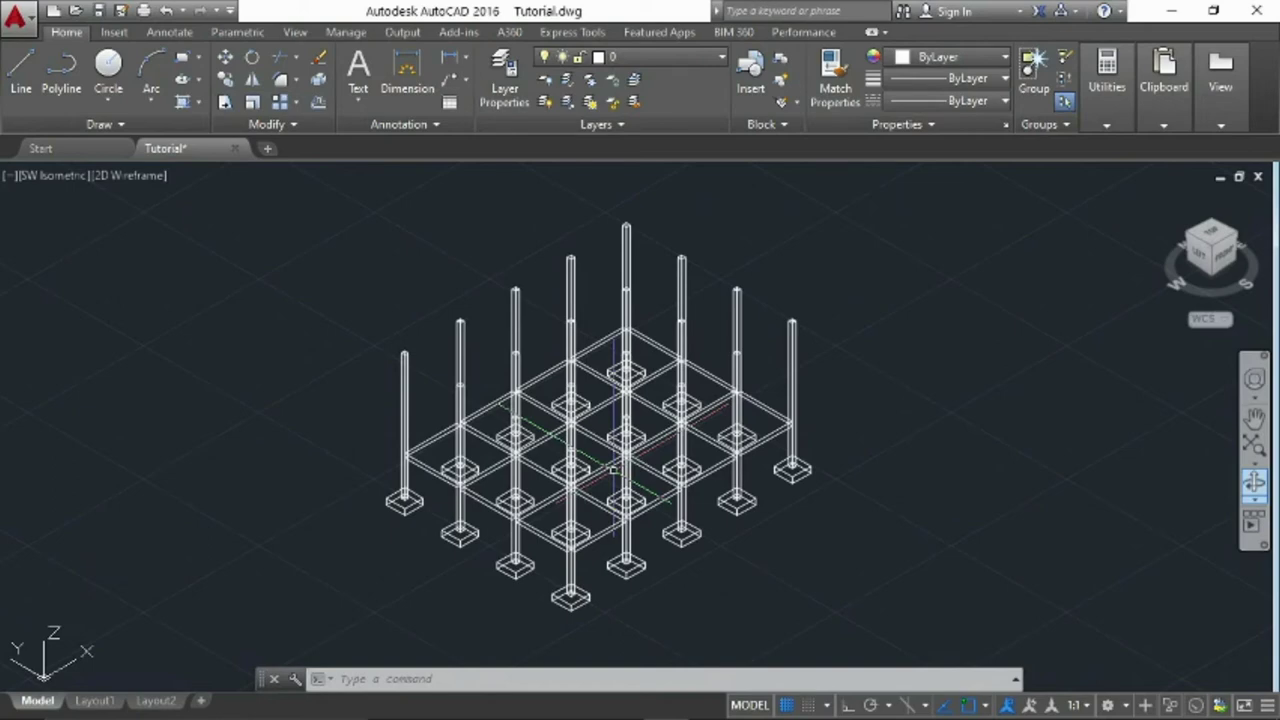
mouse_move(1212, 240)
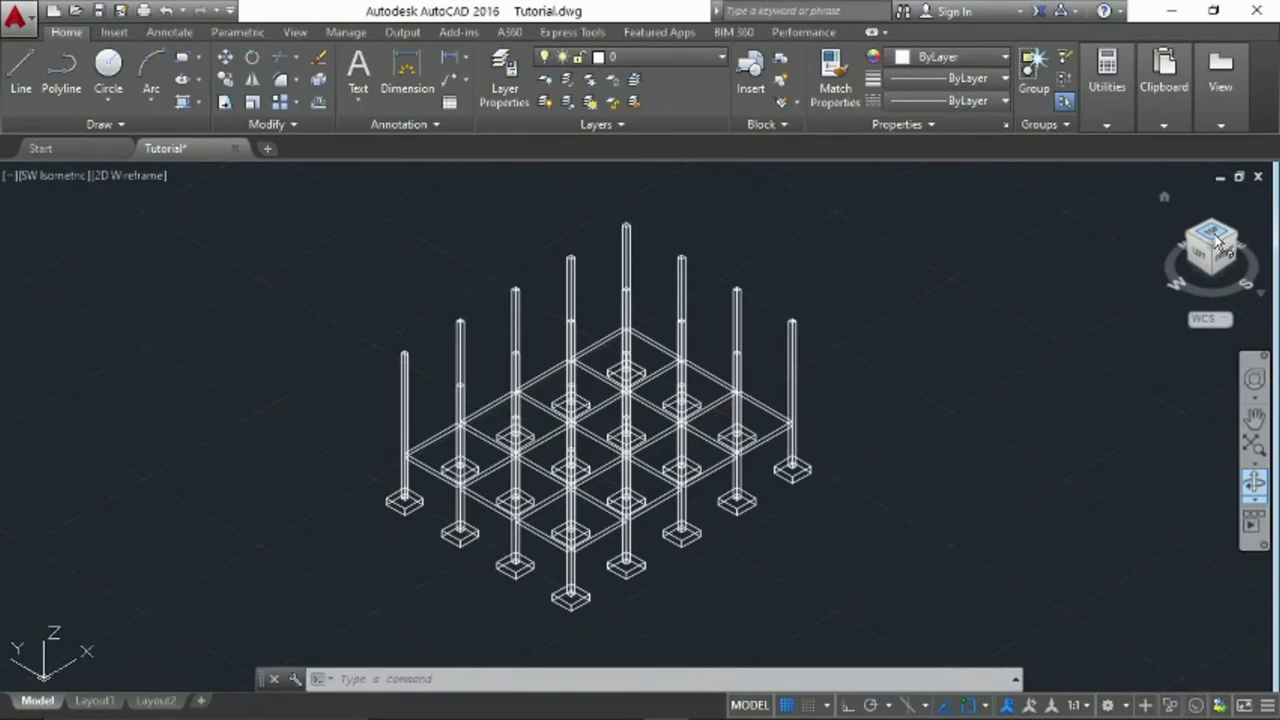
click(1220, 245)
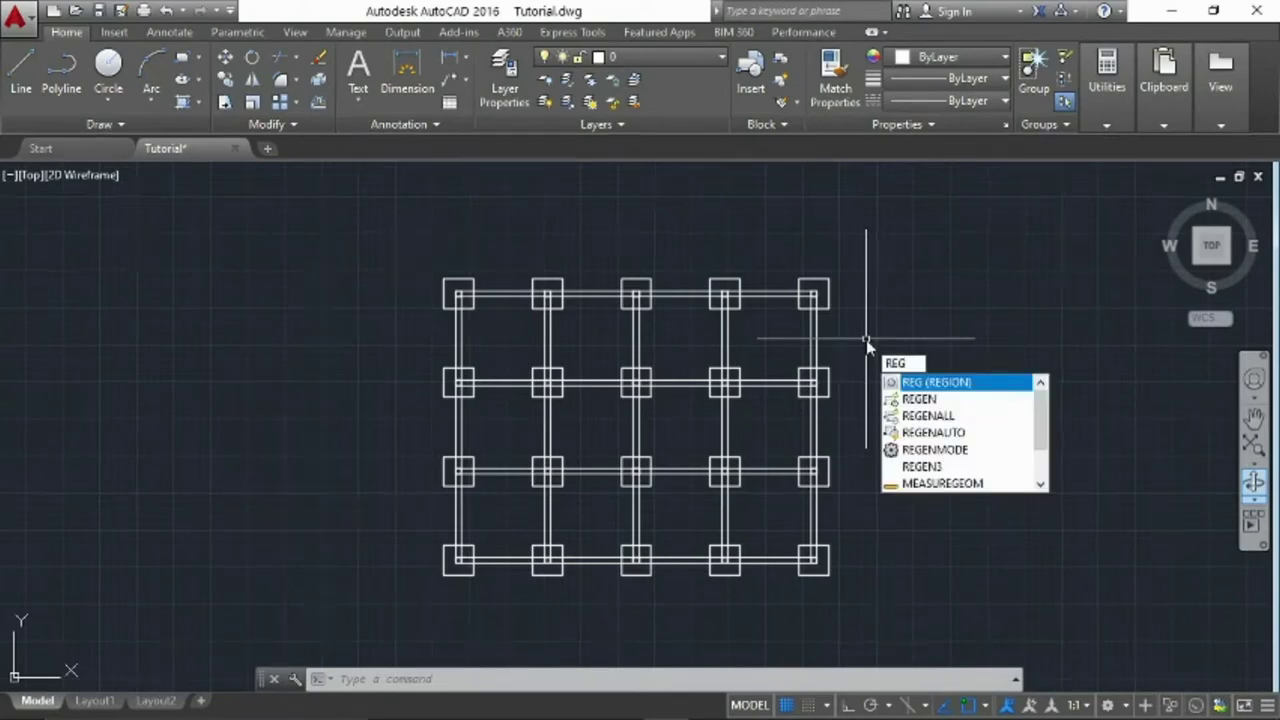
Start REGION and crossing-select the three horizontal rows of beam outlines
key(Return)
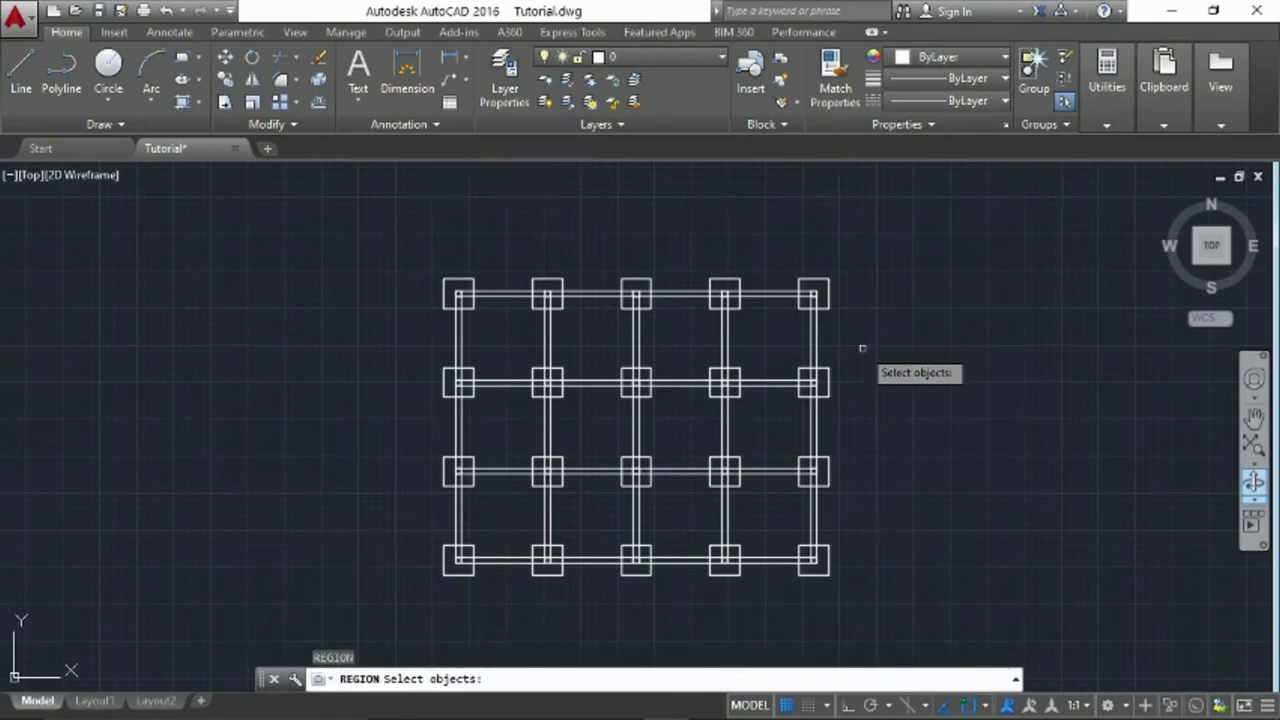
click(862, 348)
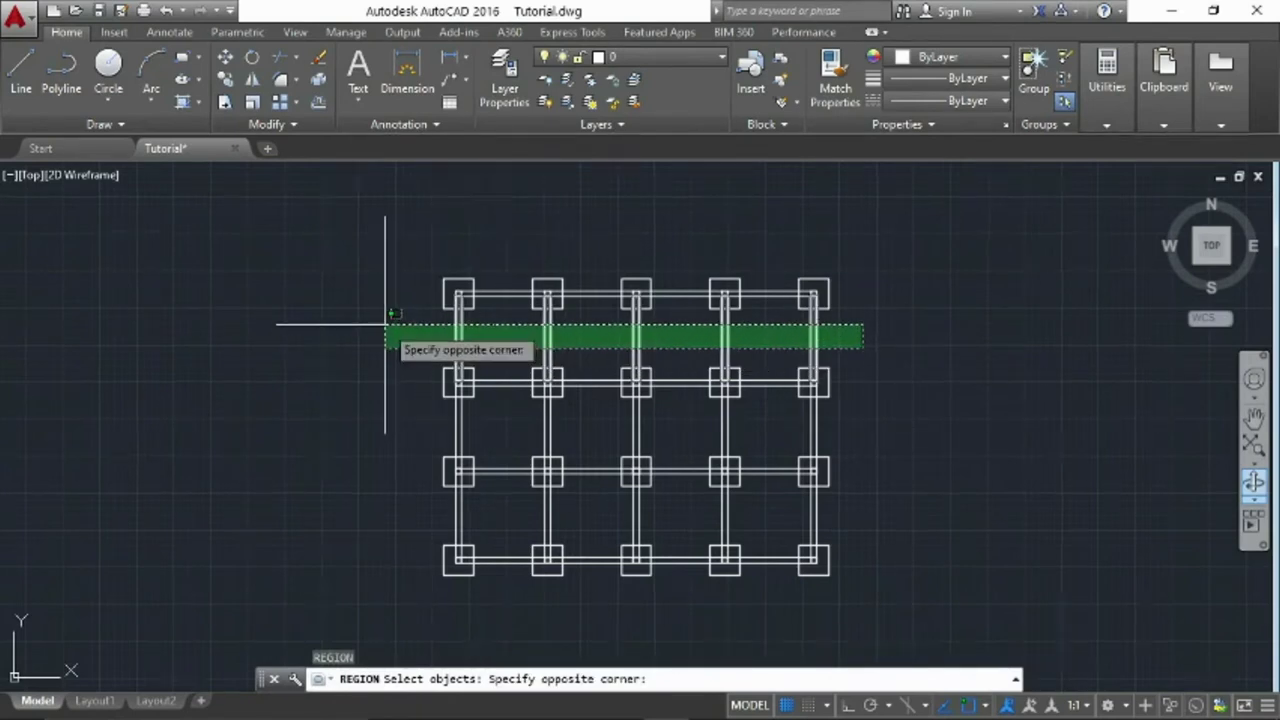
click(386, 324)
click(855, 440)
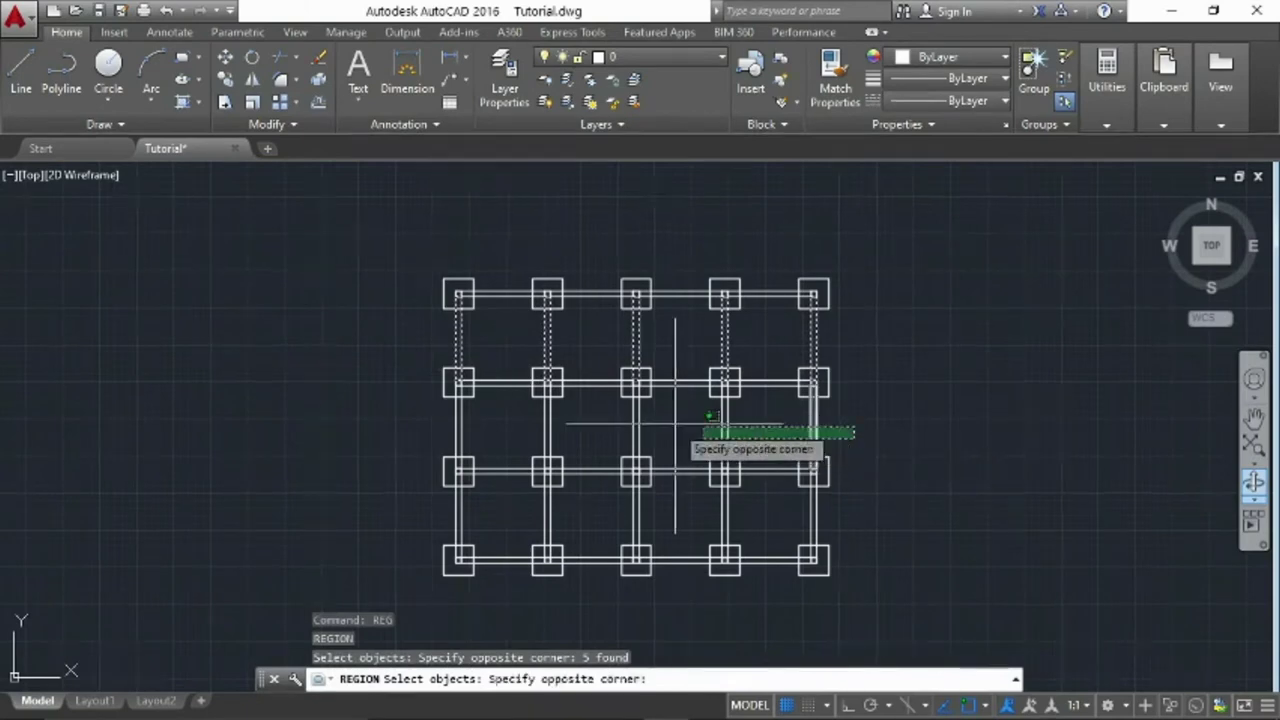
click(420, 420)
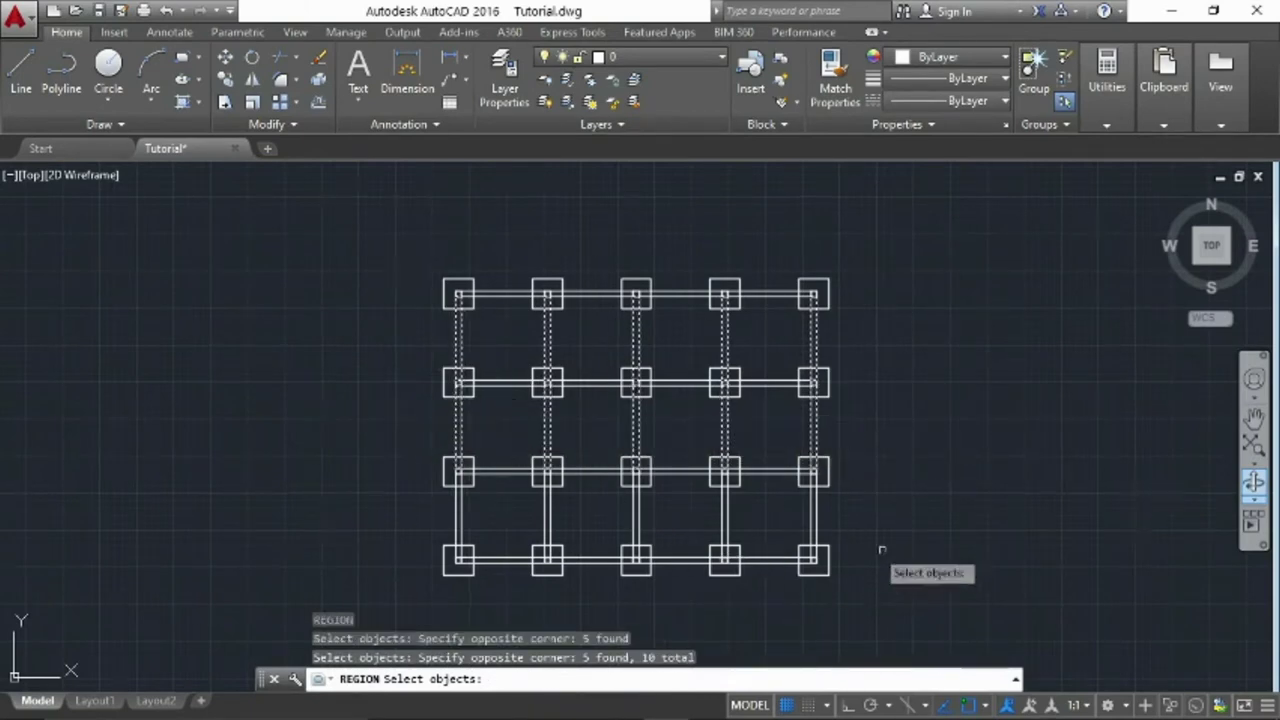
click(850, 515)
click(455, 506)
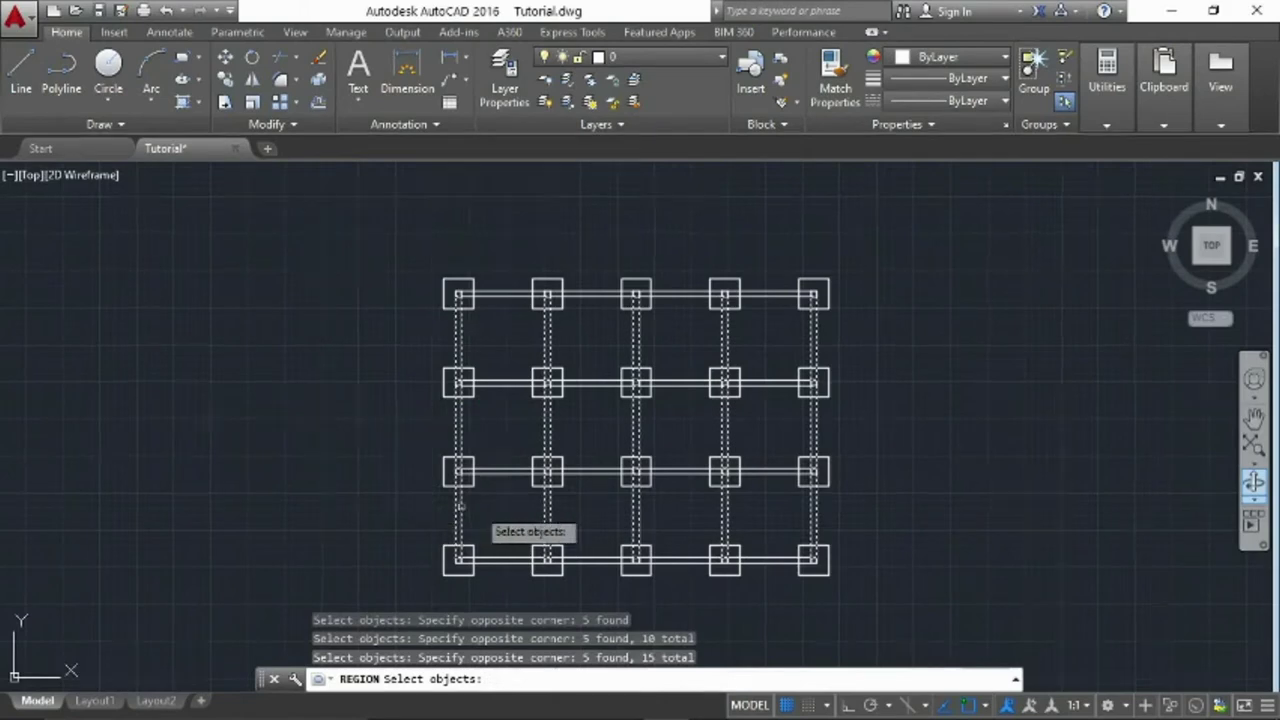
Add the vertical beam lines, convert them into 31 regions, and rerun REGION with nothing selected
click(766, 586)
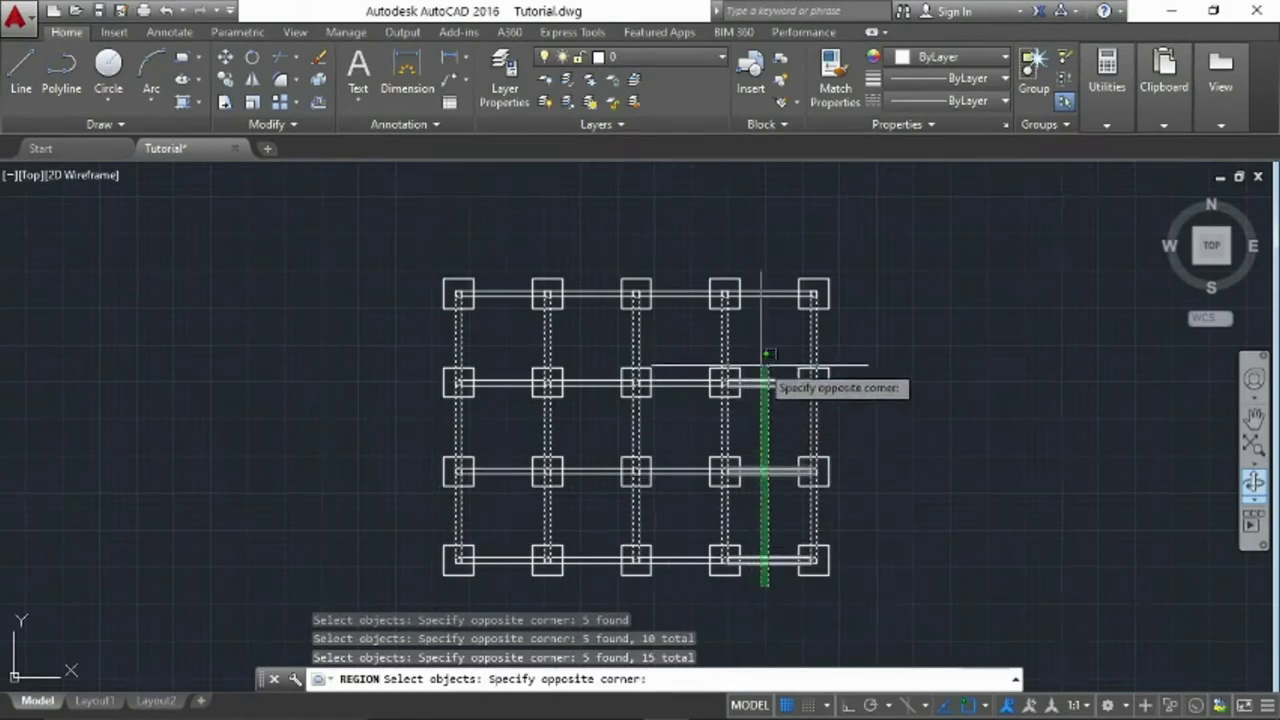
click(754, 270)
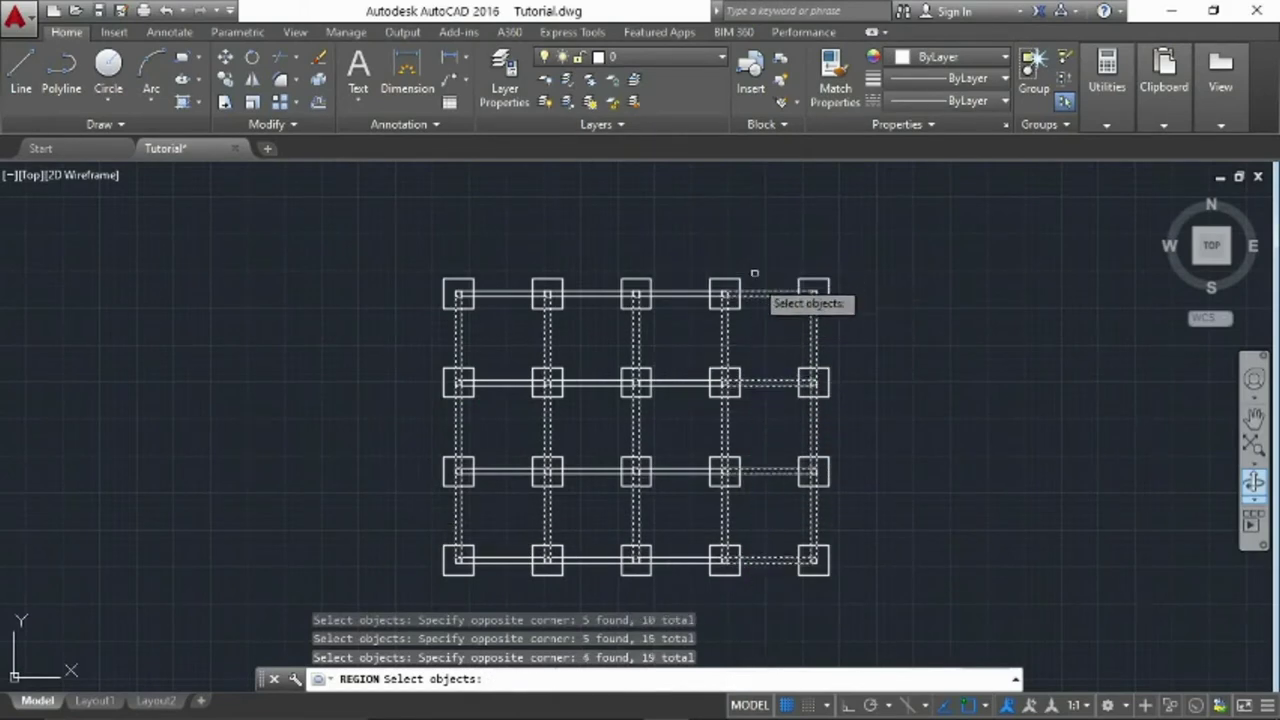
click(684, 572)
click(645, 270)
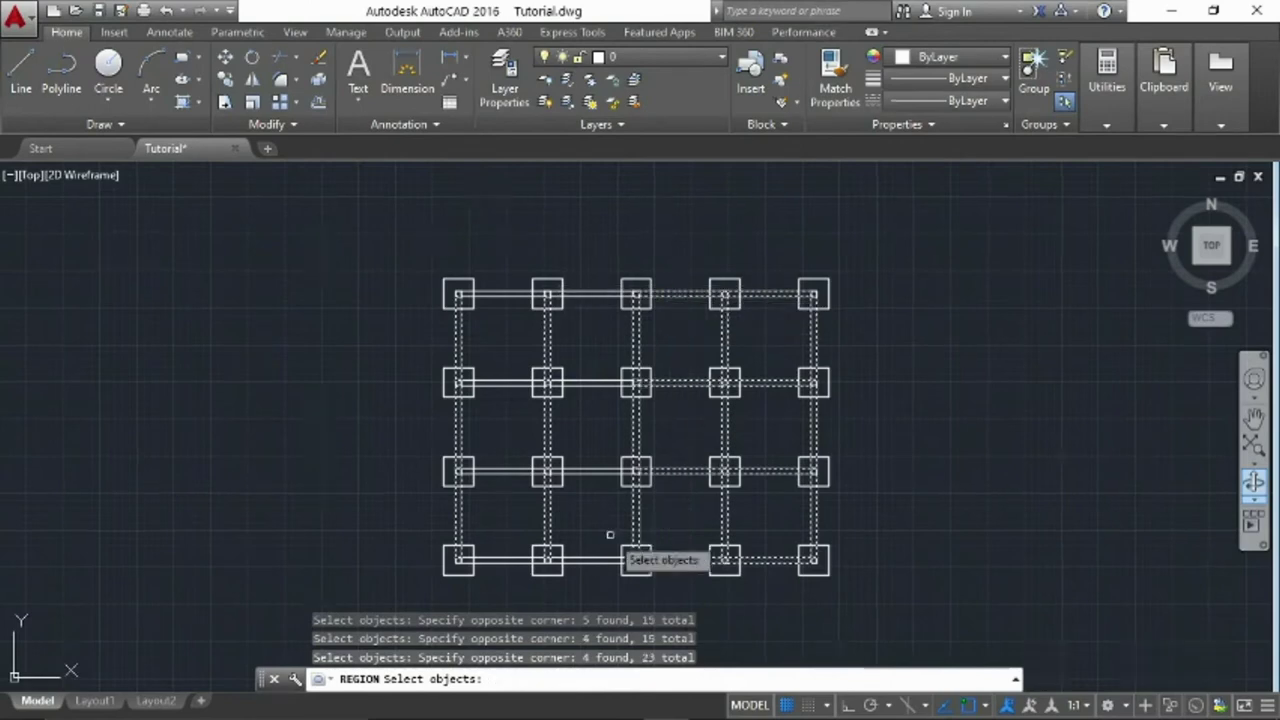
click(601, 576)
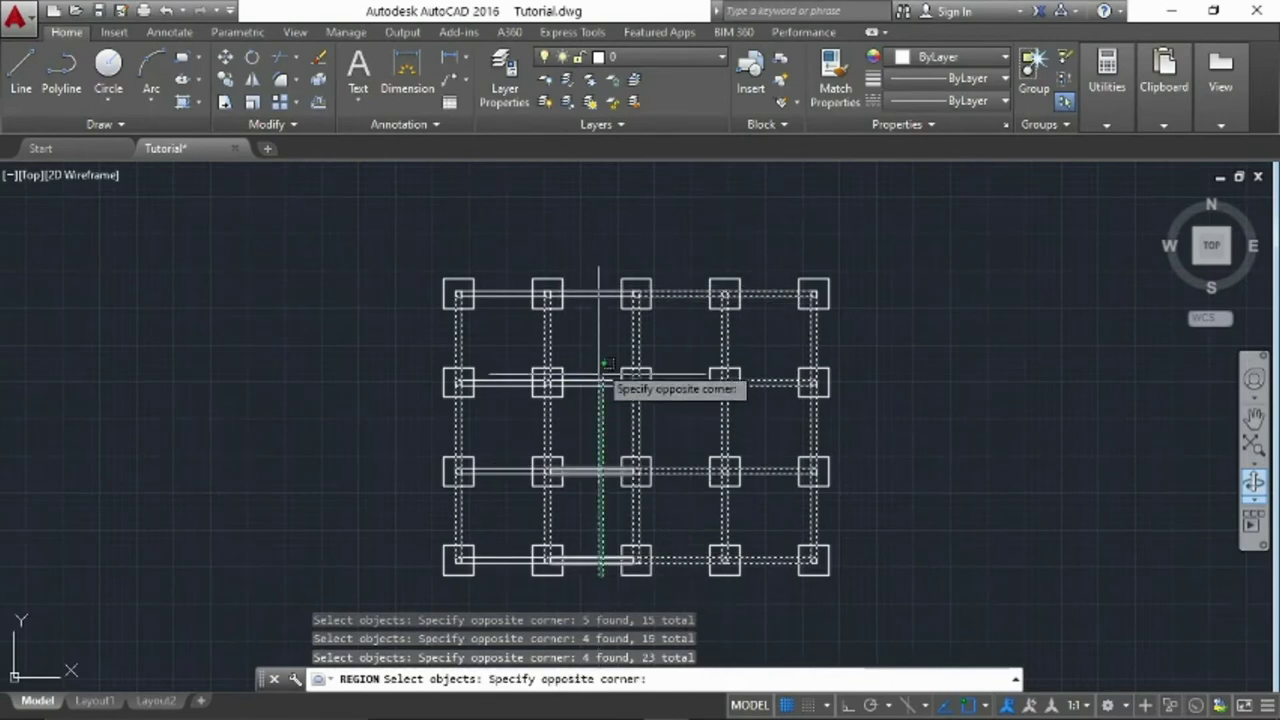
click(590, 284)
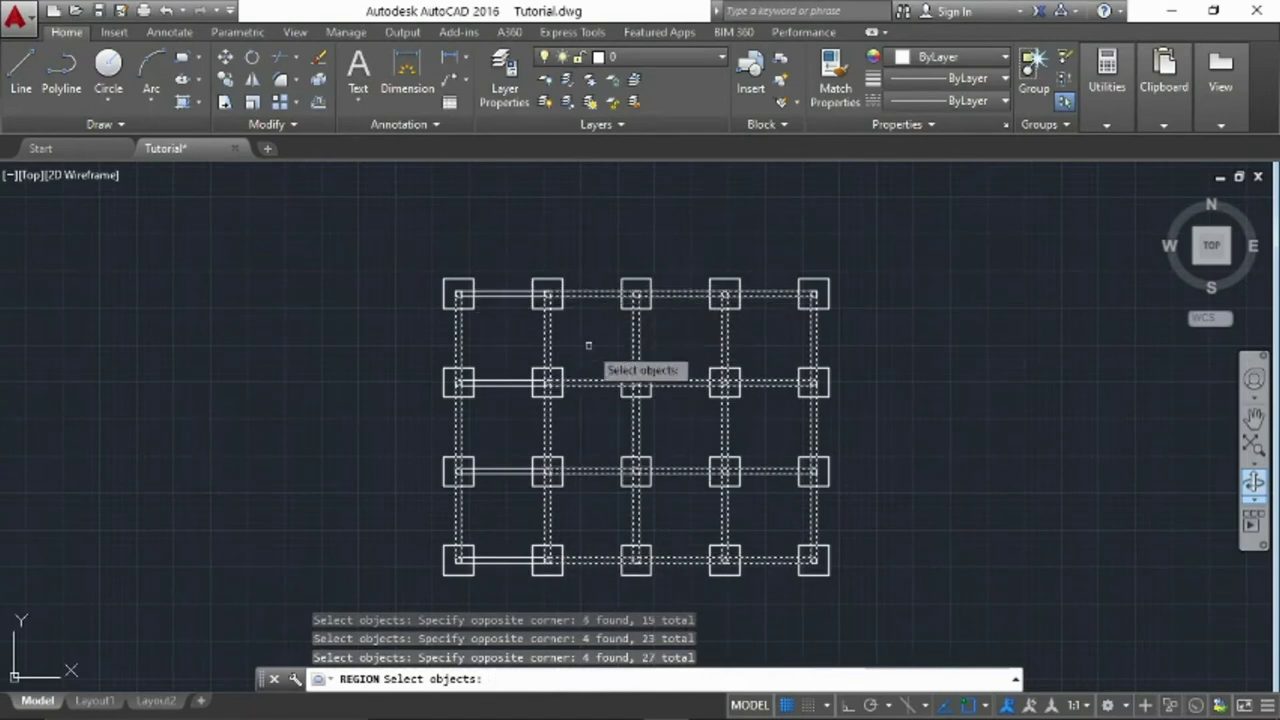
click(511, 578)
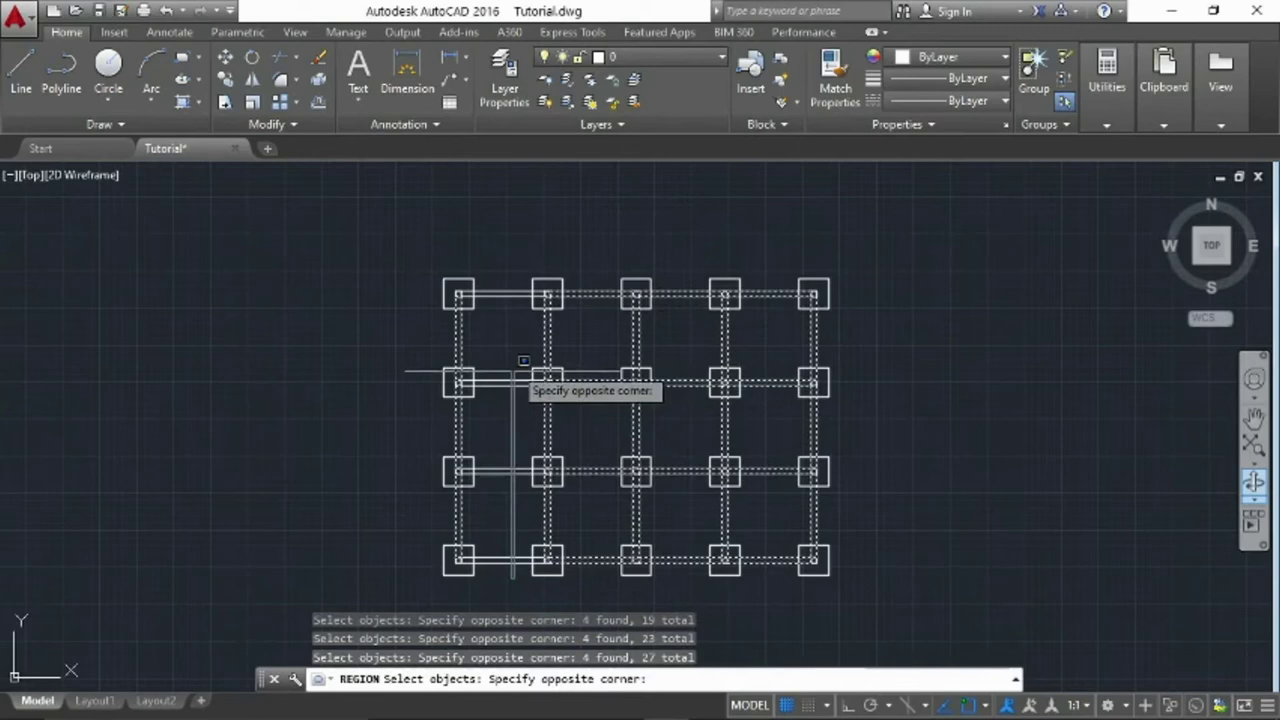
click(502, 284)
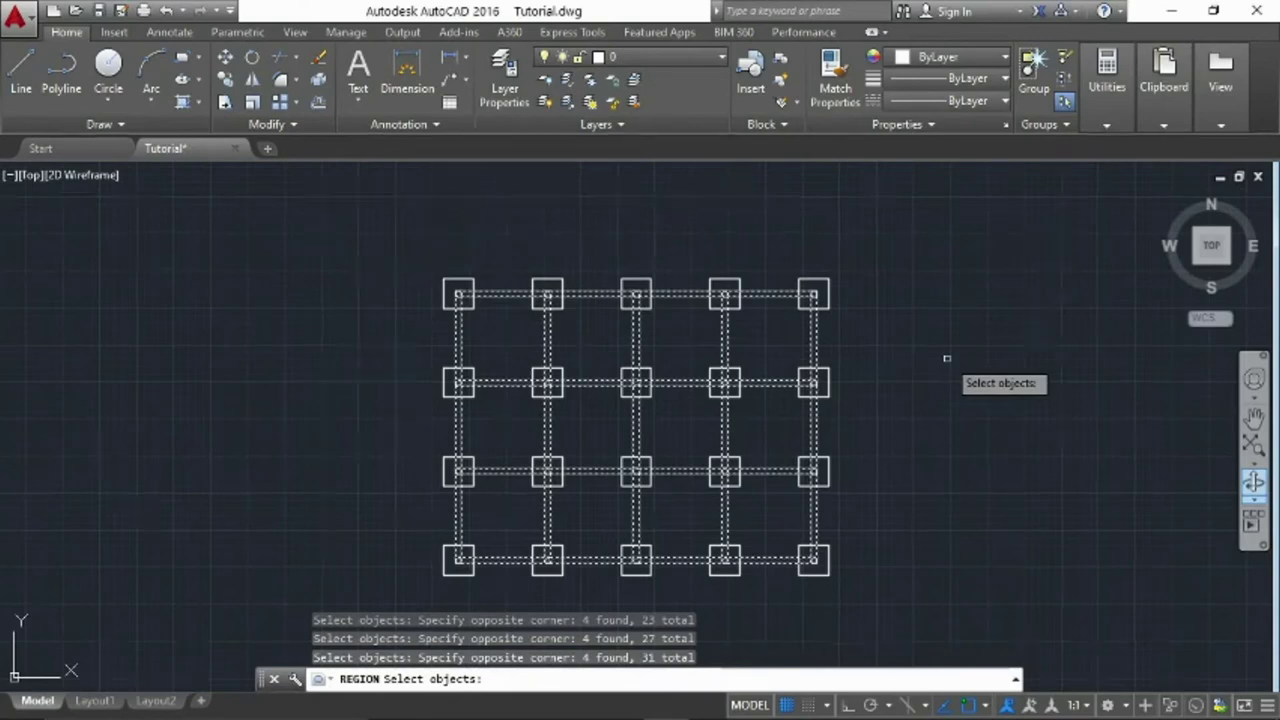
key(Return)
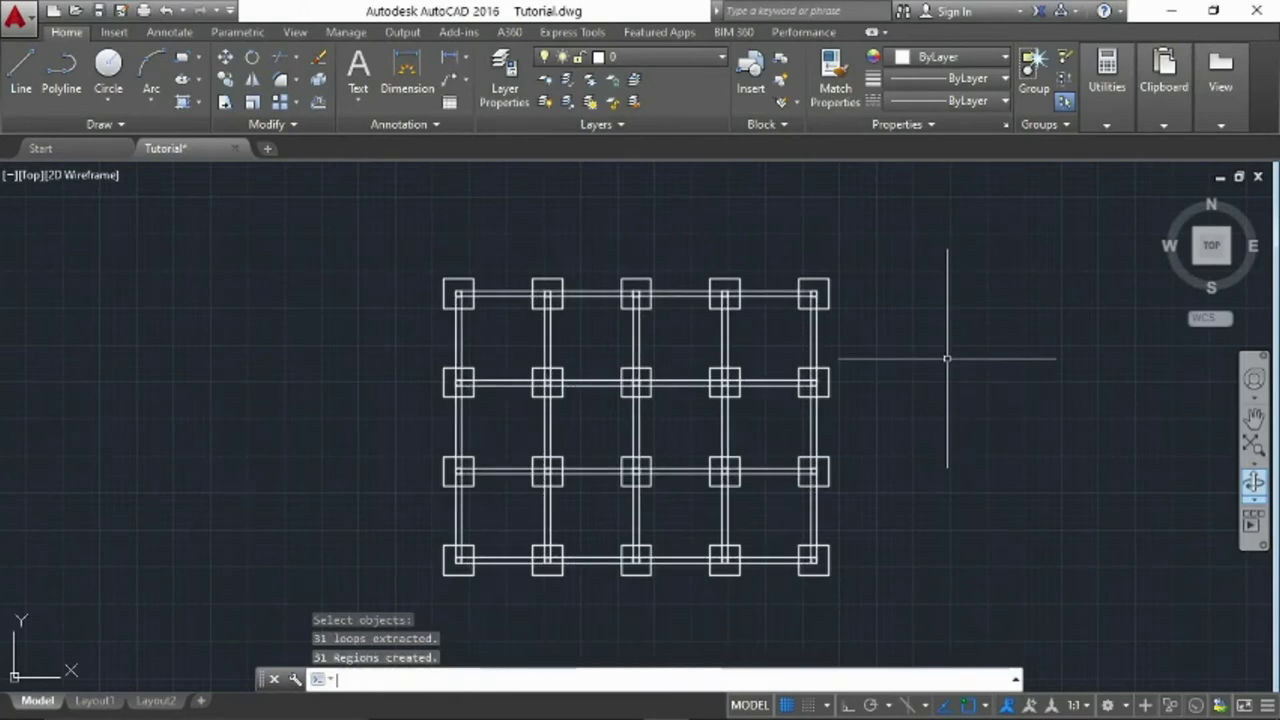
key(Return)
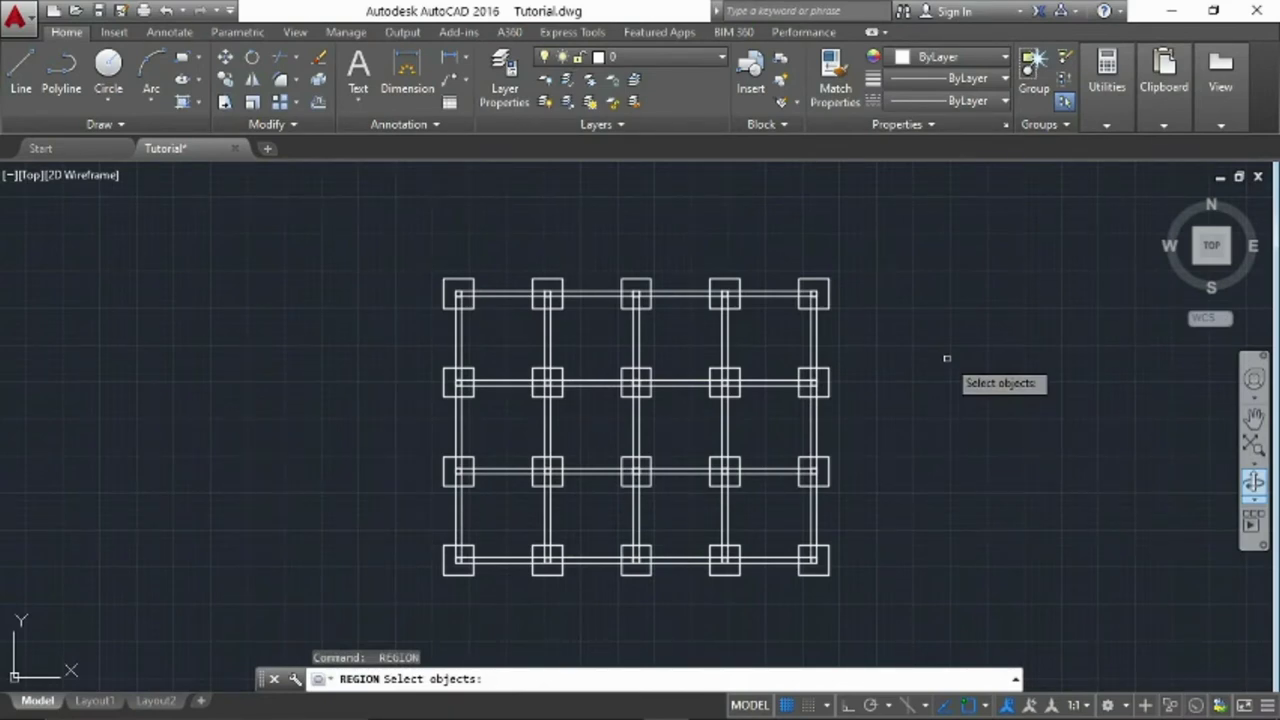
key(Return)
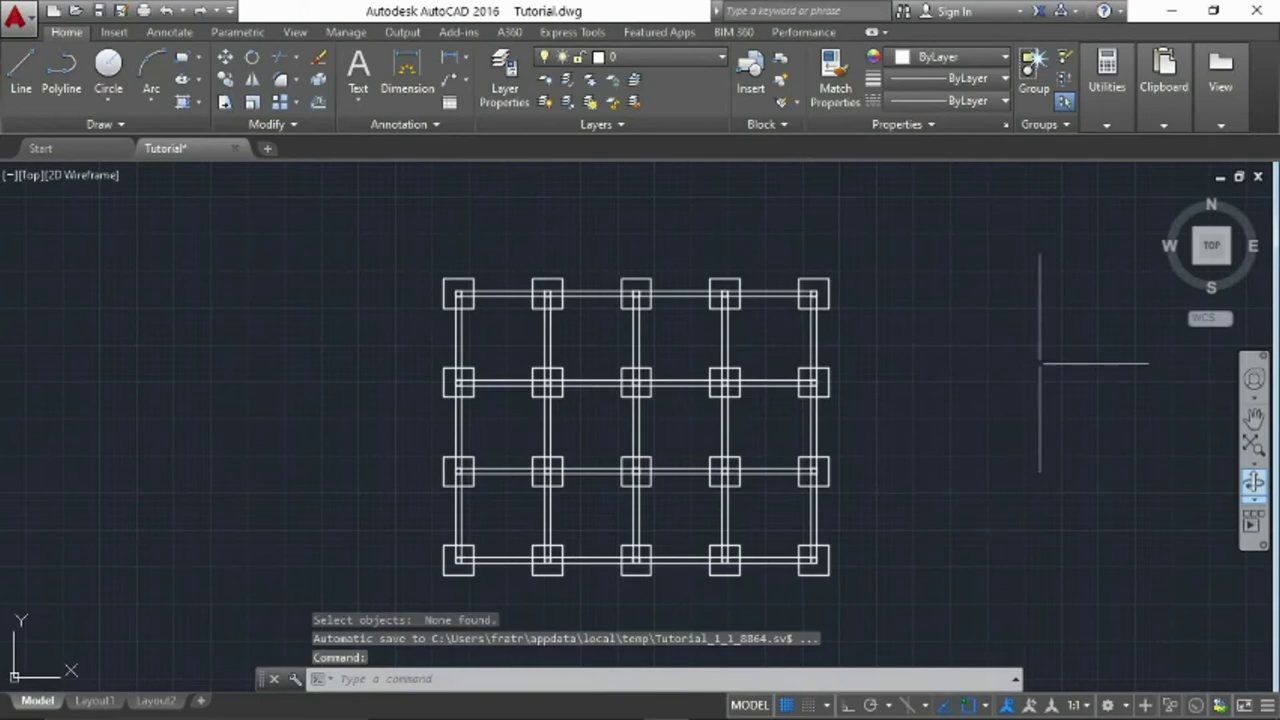
mouse_move(1205, 255)
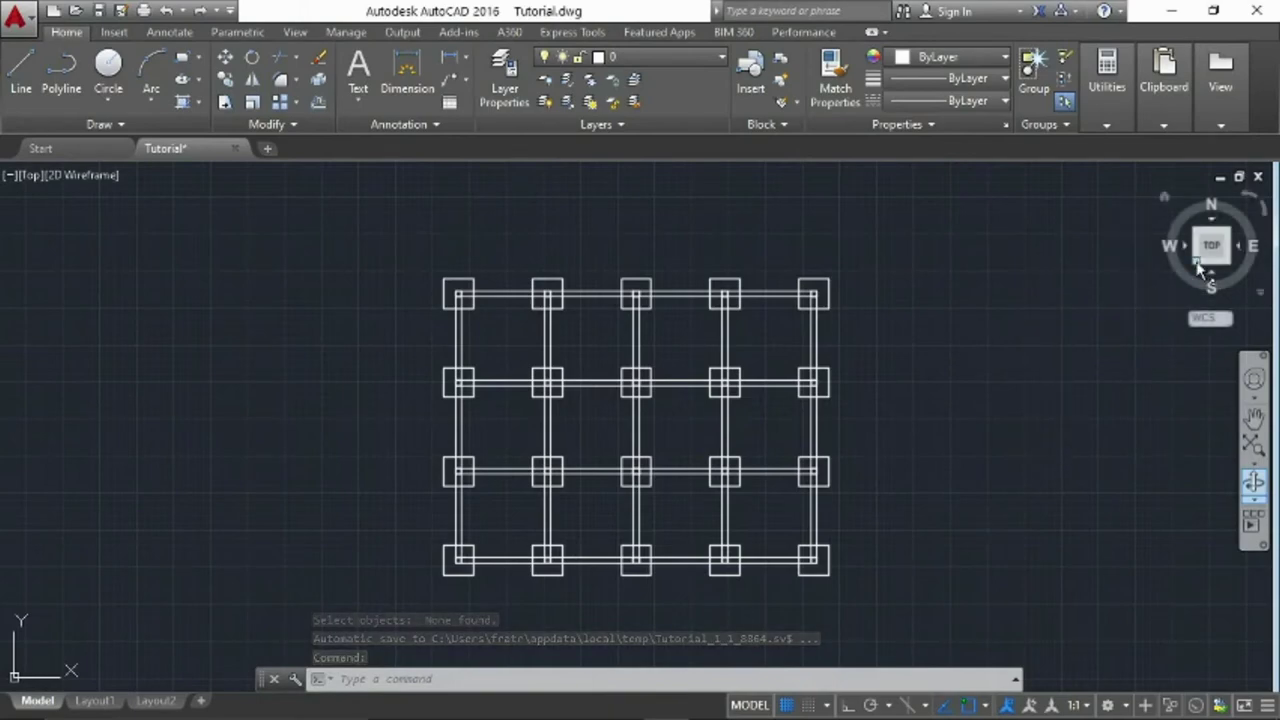
click(1197, 264)
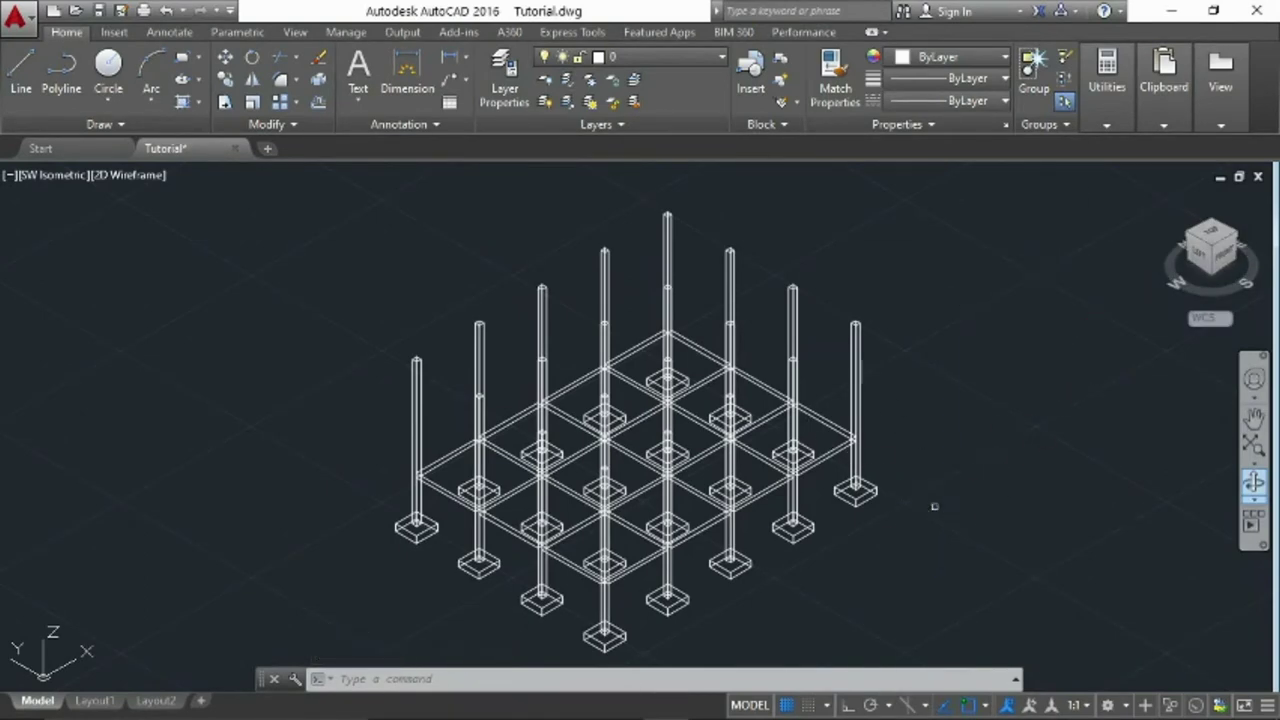
Zoom and pan the SW Isometric view toward the lower footings and start EXTRUDE
scroll(642, 575, up, 2)
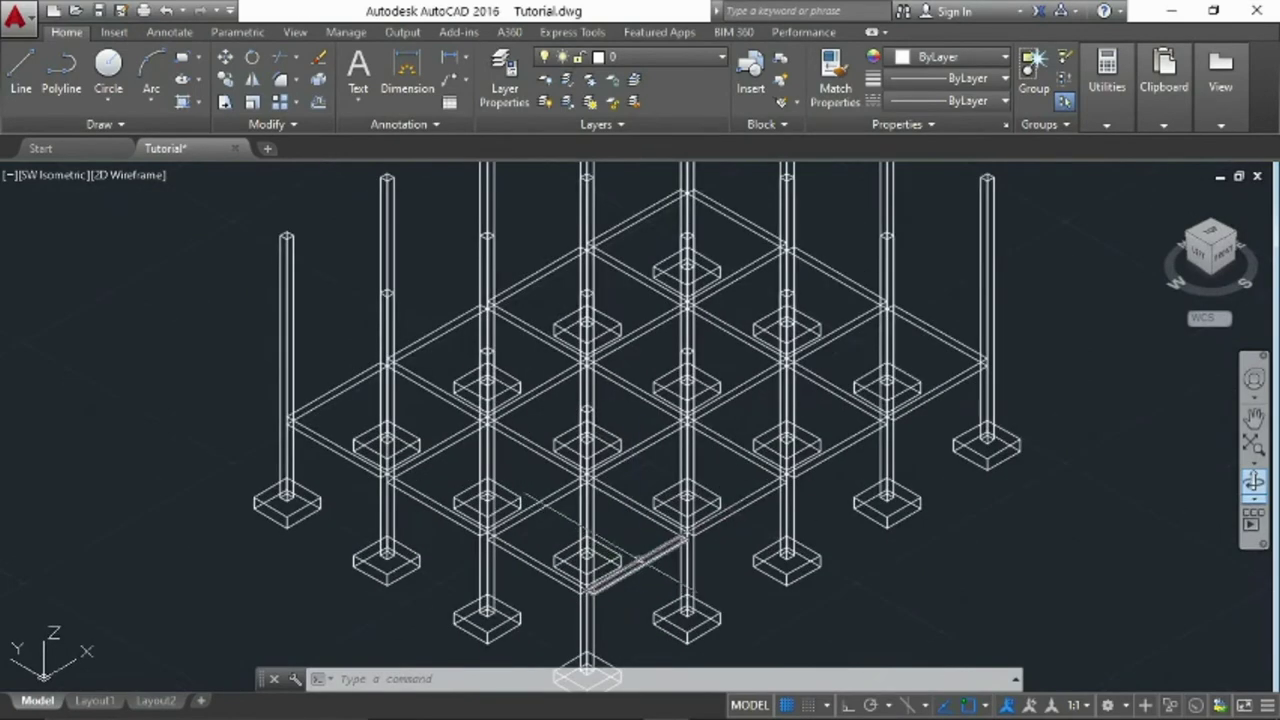
middle_drag(642, 565, 540, 540)
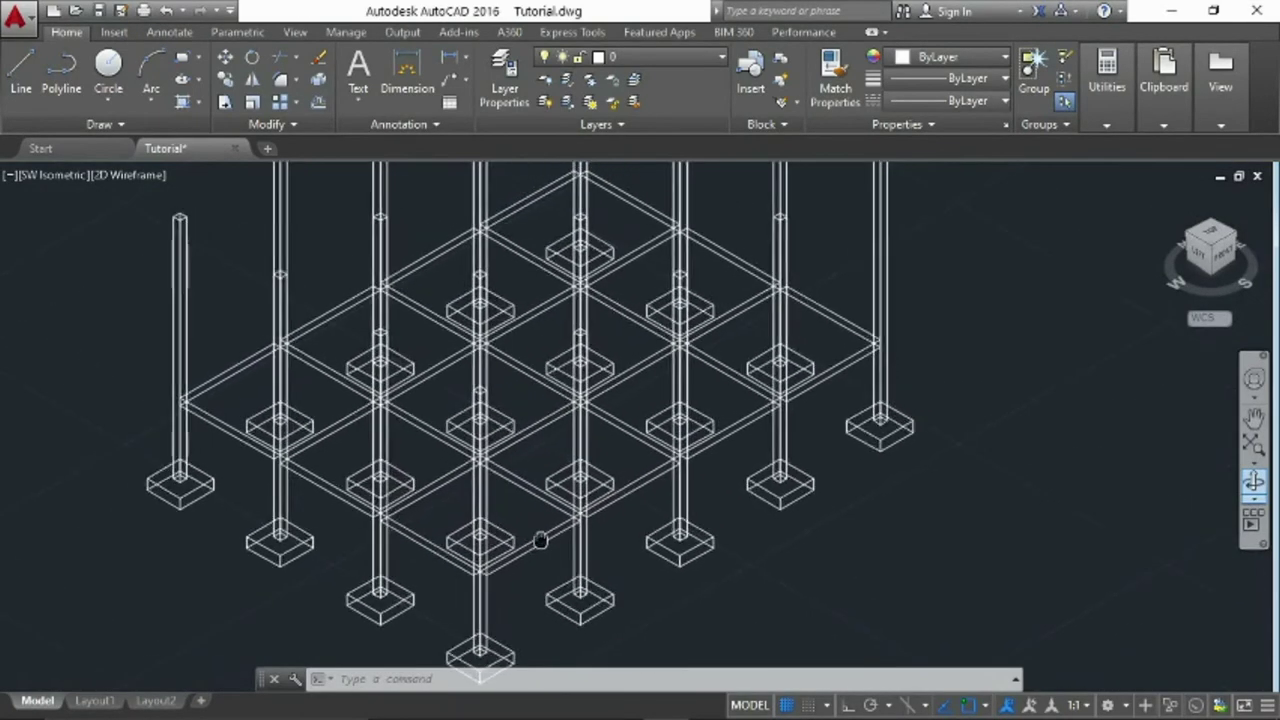
scroll(540, 540, down, 2)
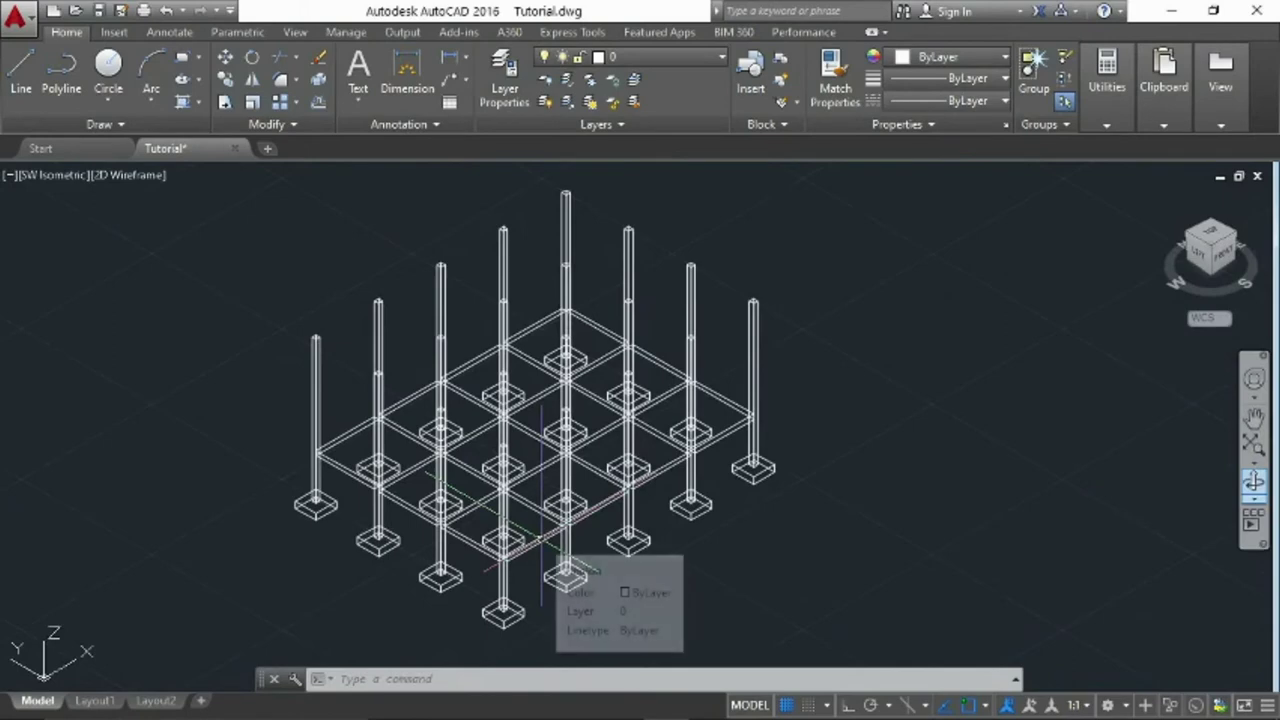
scroll(541, 540, up, 2)
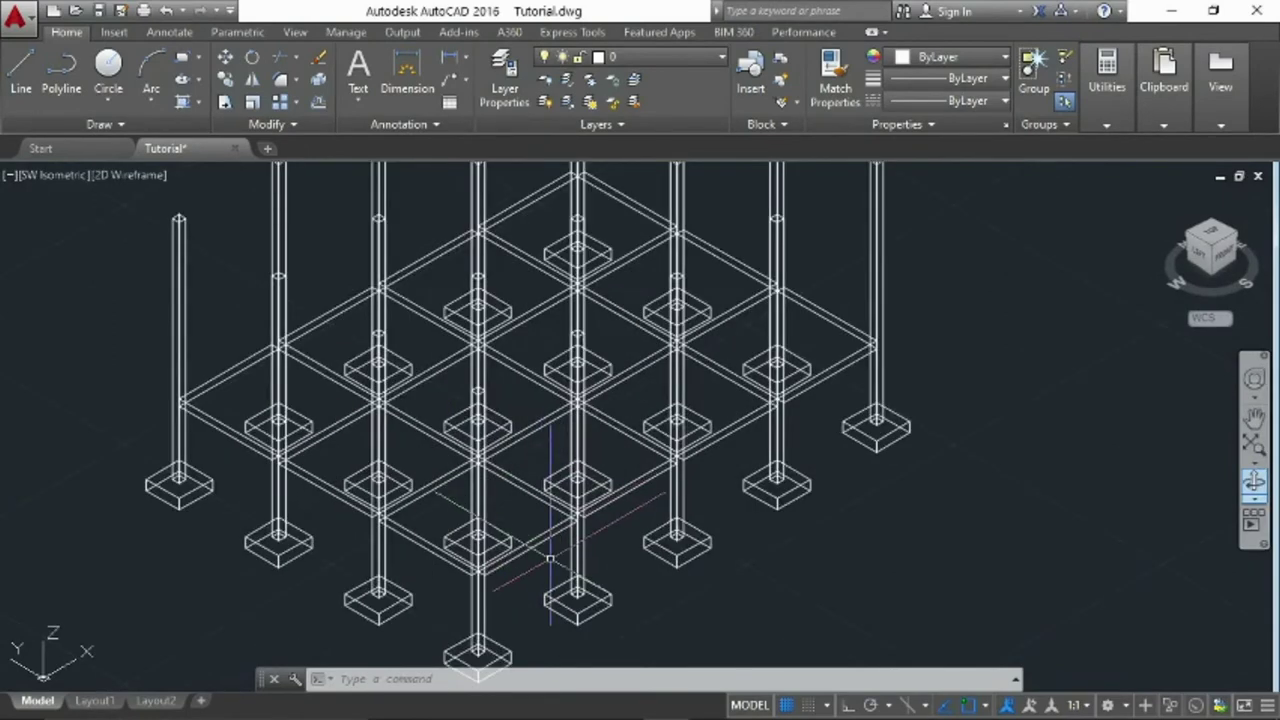
text(ext)
key(Return)
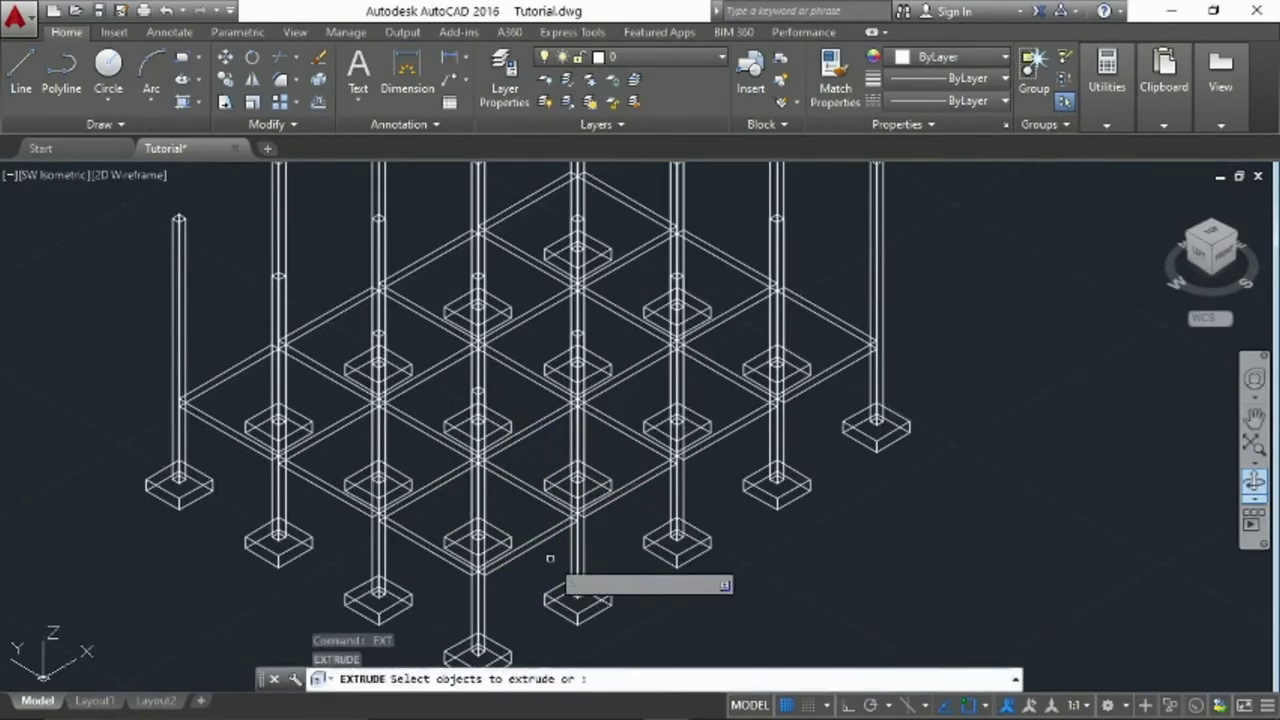
Pick the beam regions across the grid and extrude them by a height of -.55
click(541, 543)
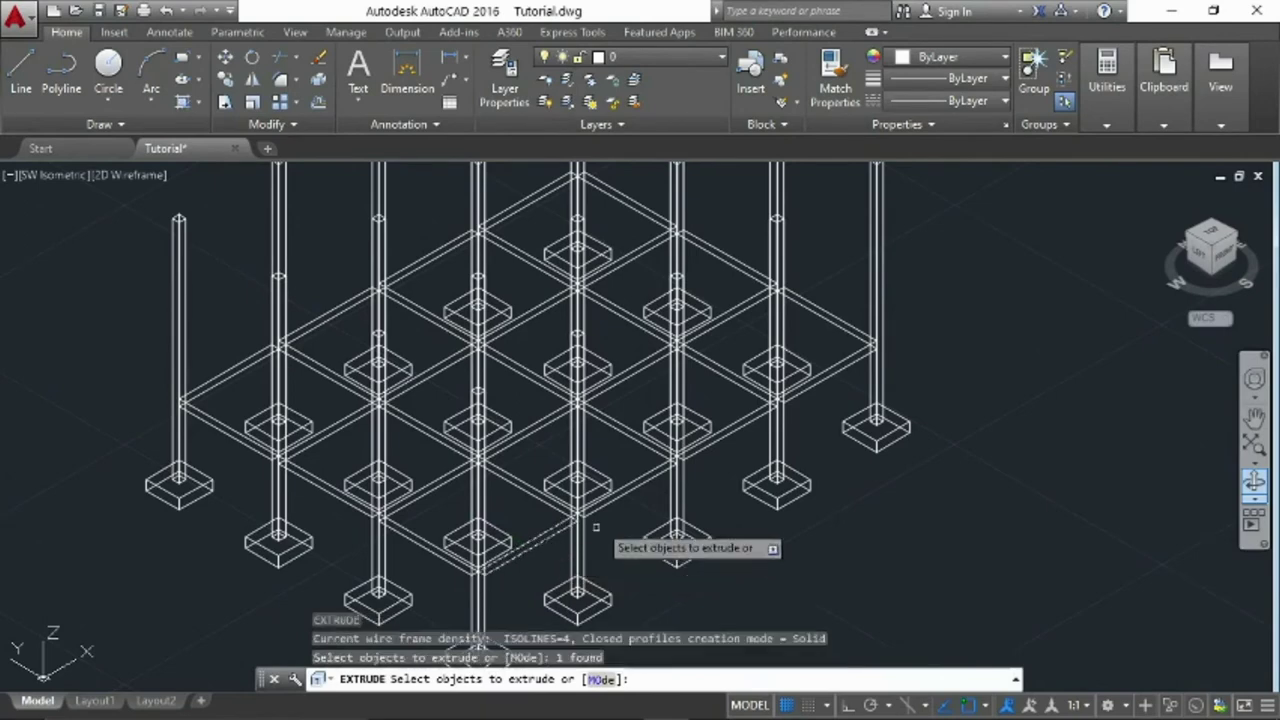
click(628, 490)
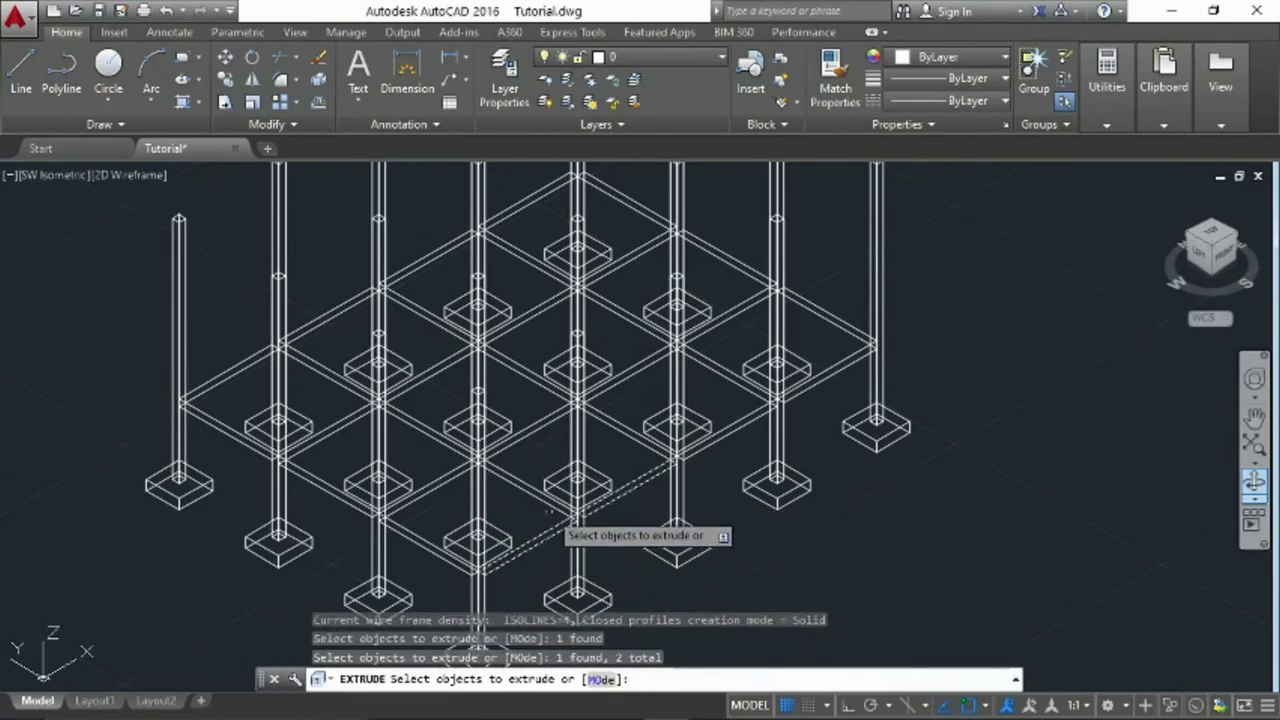
click(535, 490)
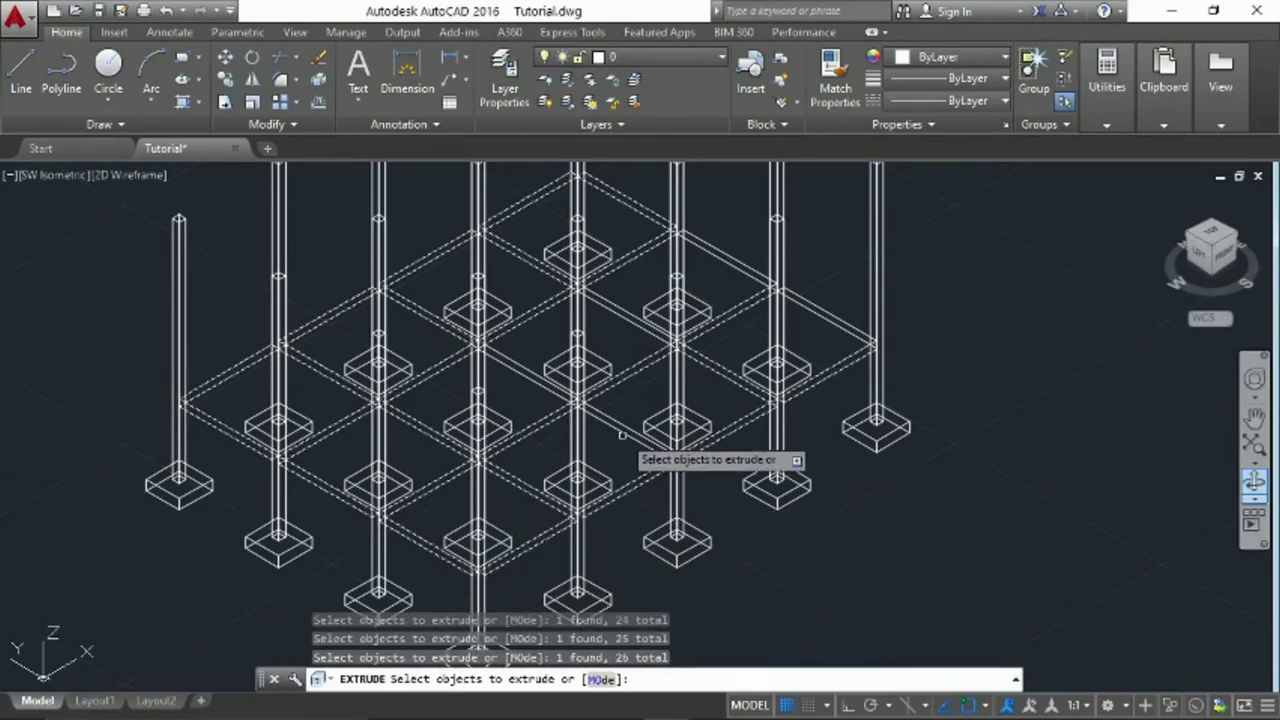
click(621, 441)
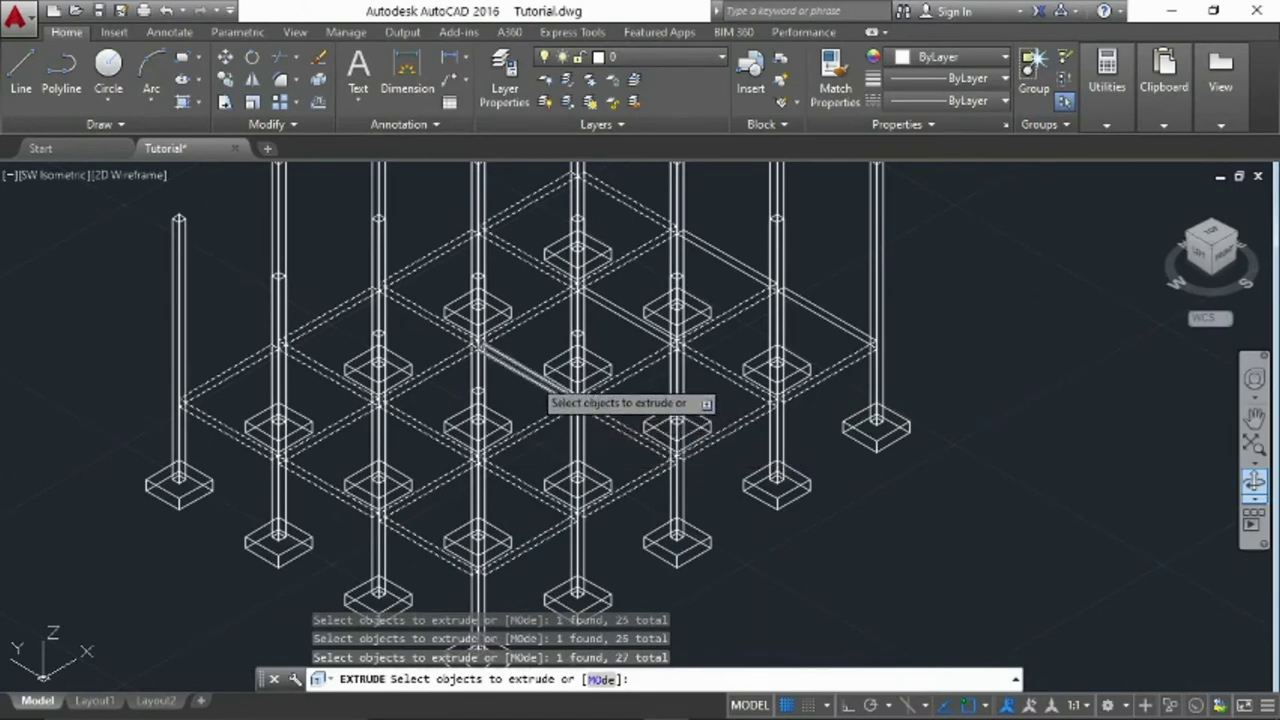
click(528, 372)
click(700, 302)
click(728, 261)
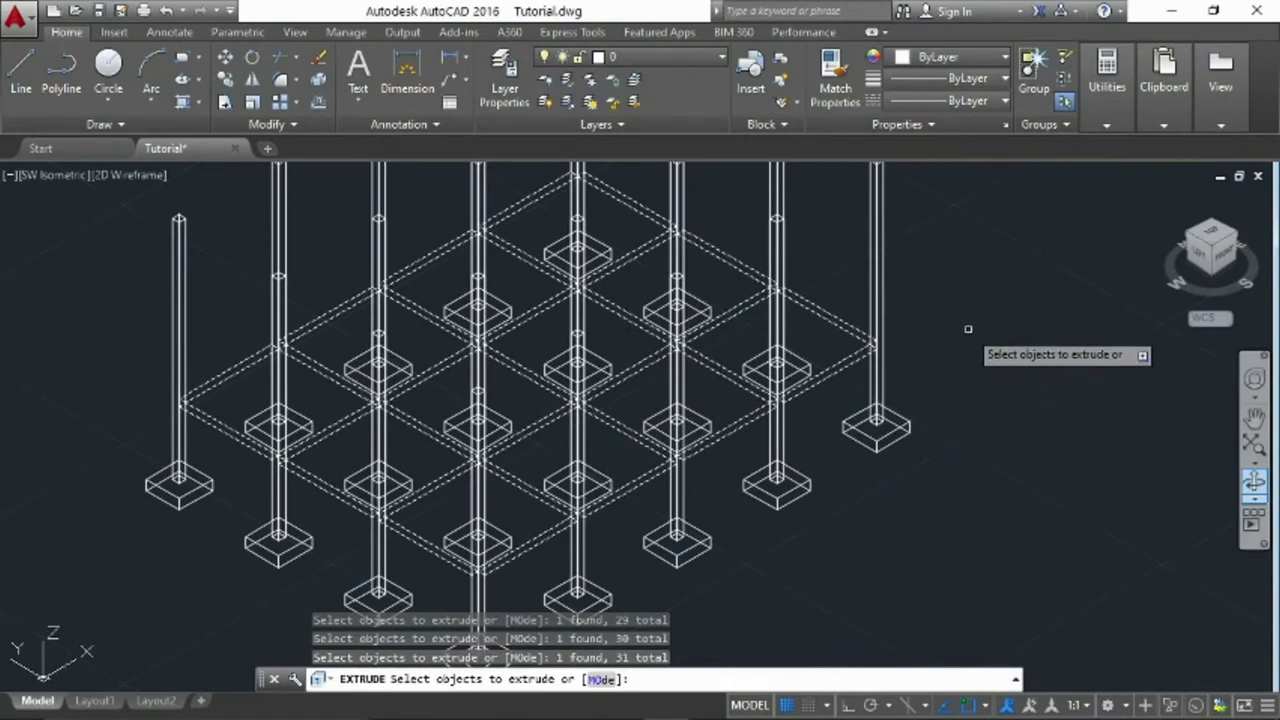
key(Return)
text(-.55)
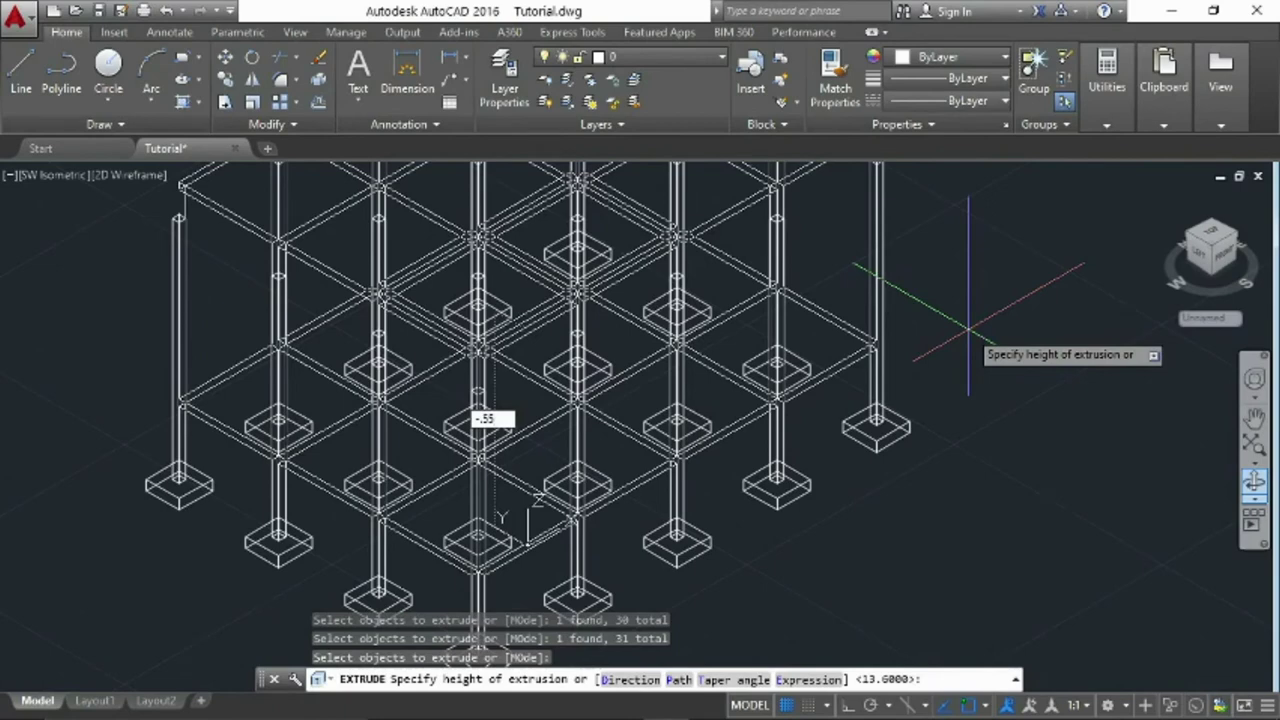
key(Return)
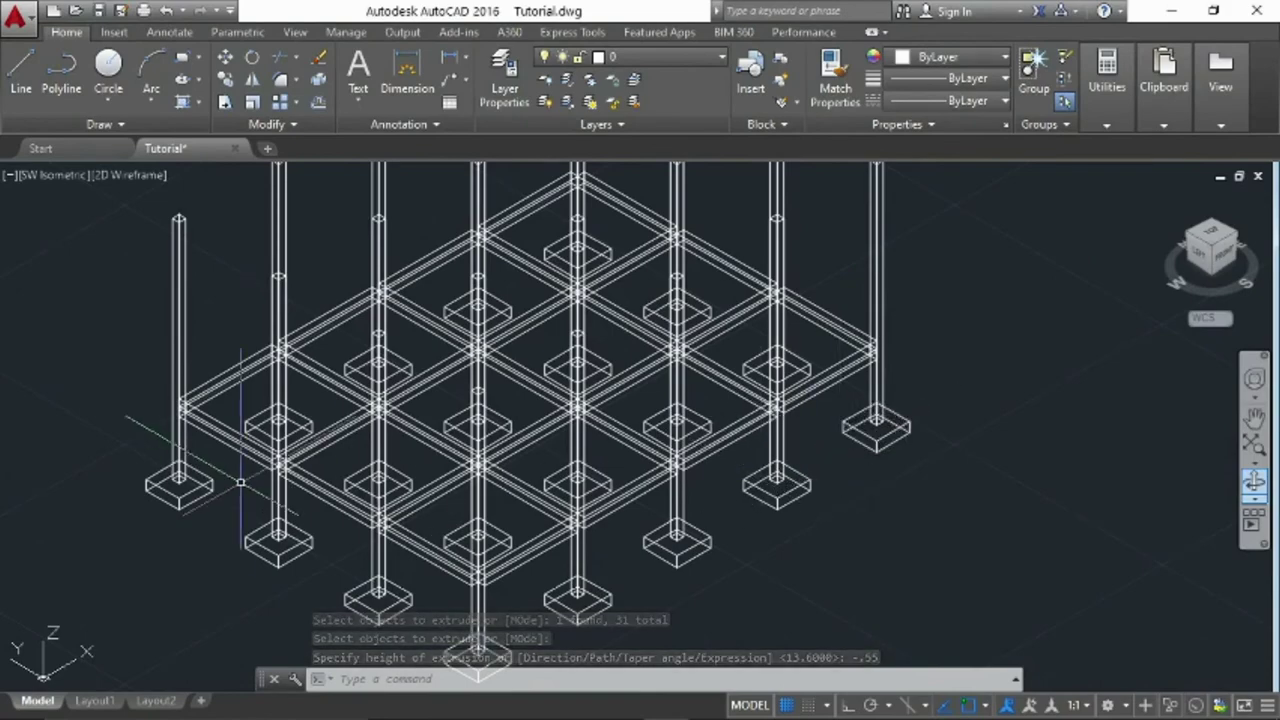
Zoom in and out to inspect the solid tie beams, then return to Top view
scroll(237, 407, up, 2)
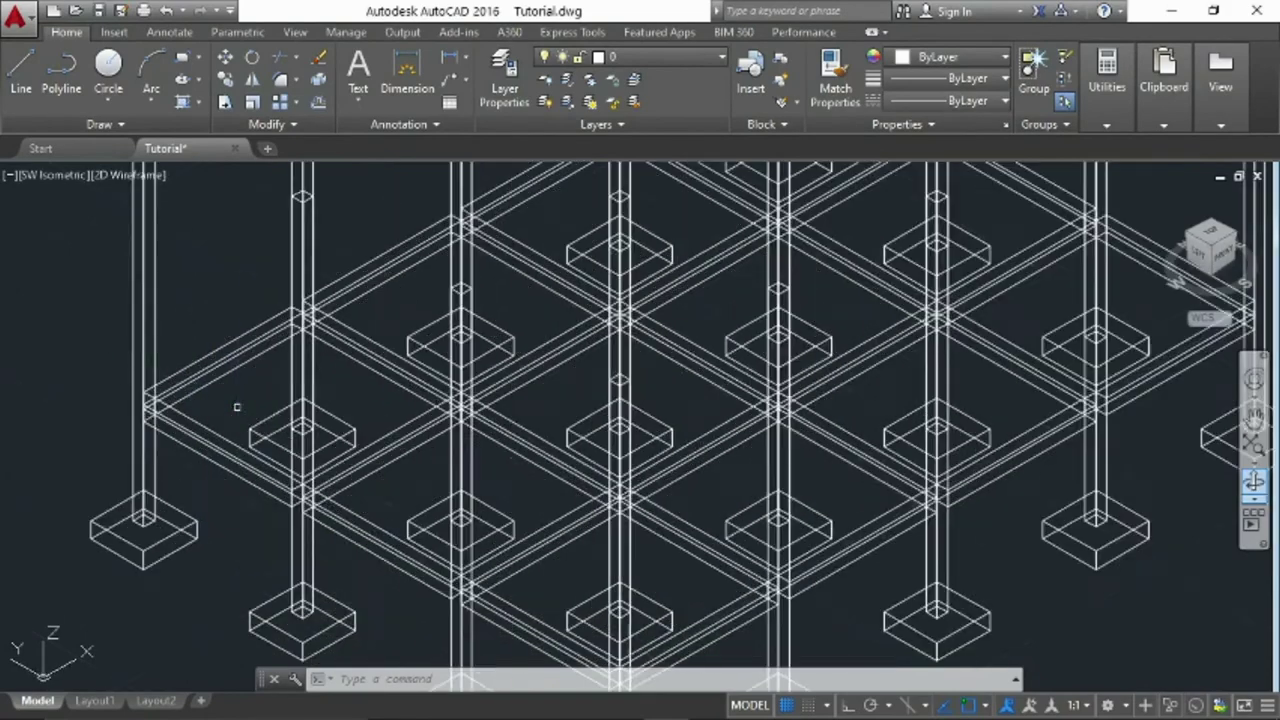
scroll(237, 407, up, 4)
scroll(237, 407, down, 2)
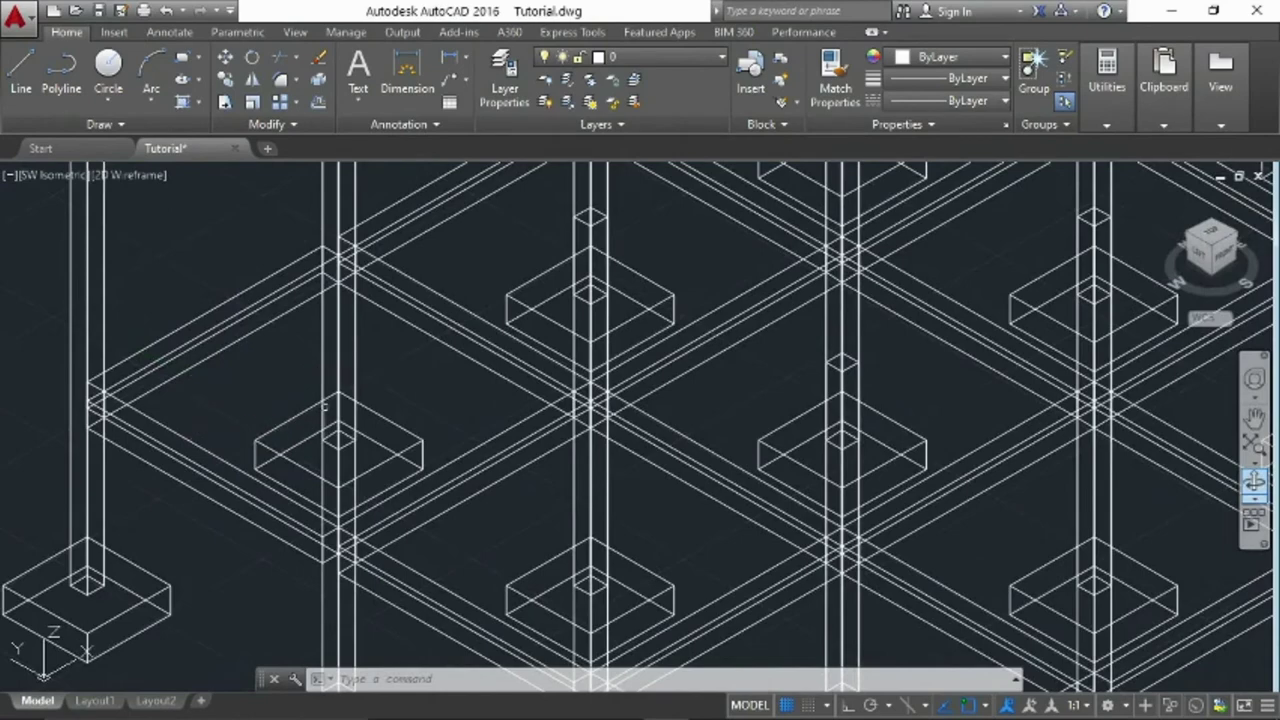
scroll(443, 388, down, 2)
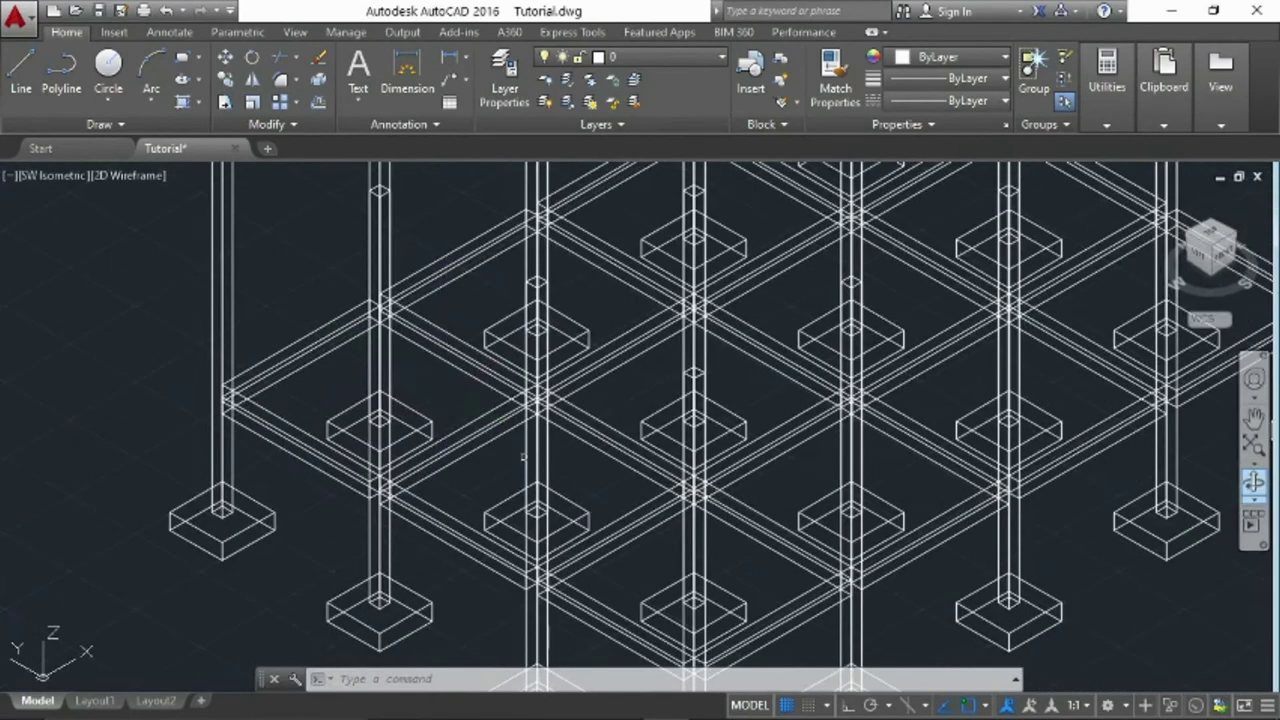
scroll(596, 482, down, 2)
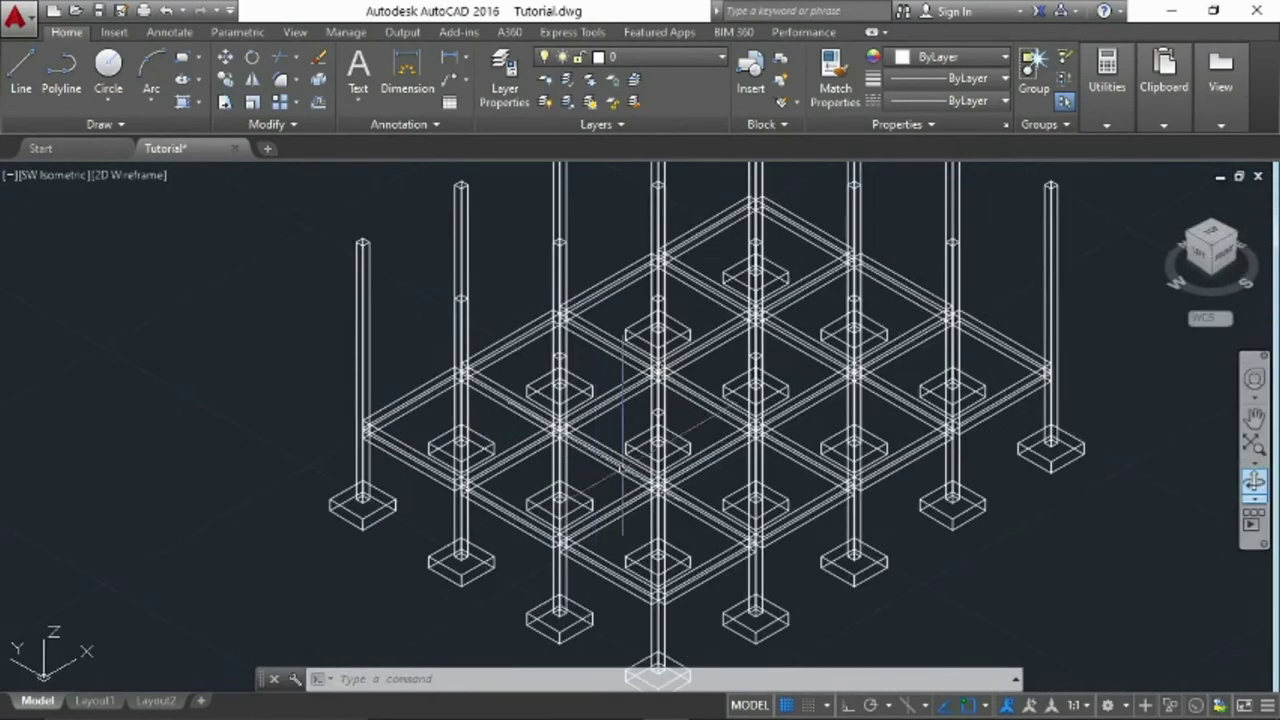
scroll(409, 433, up, 2)
scroll(409, 433, down, 2)
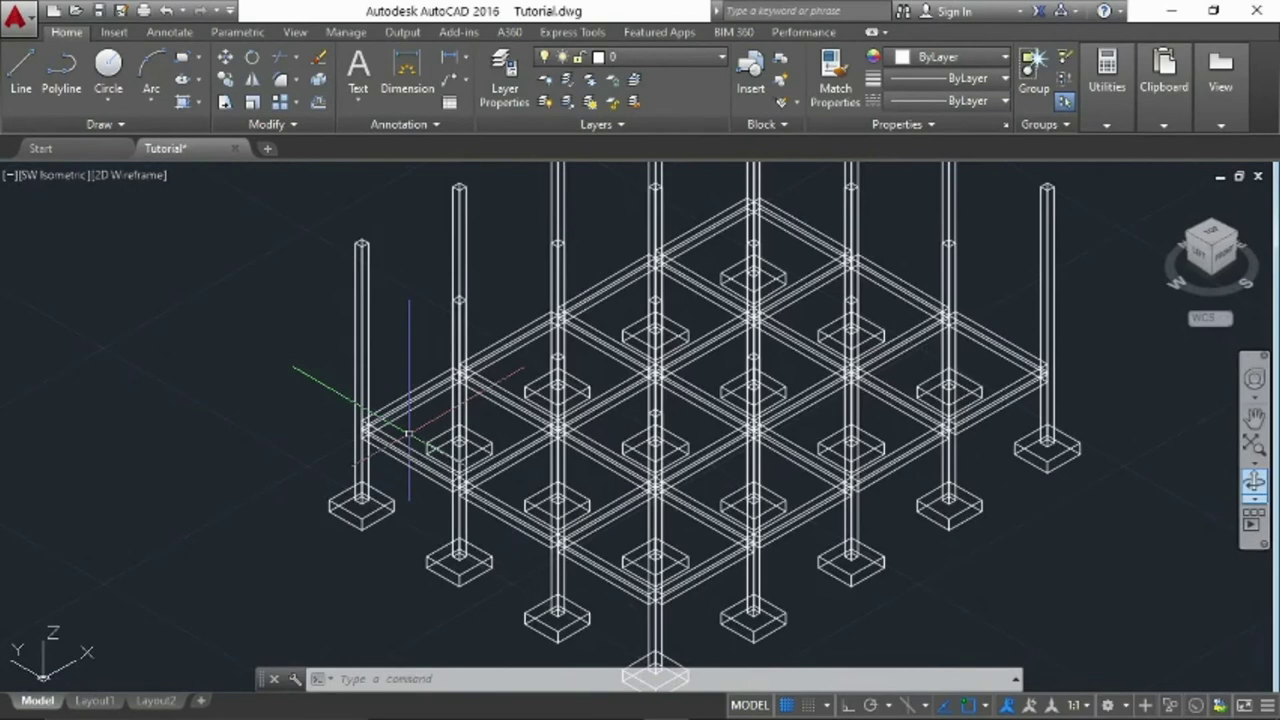
mouse_move(1211, 245)
click(1215, 236)
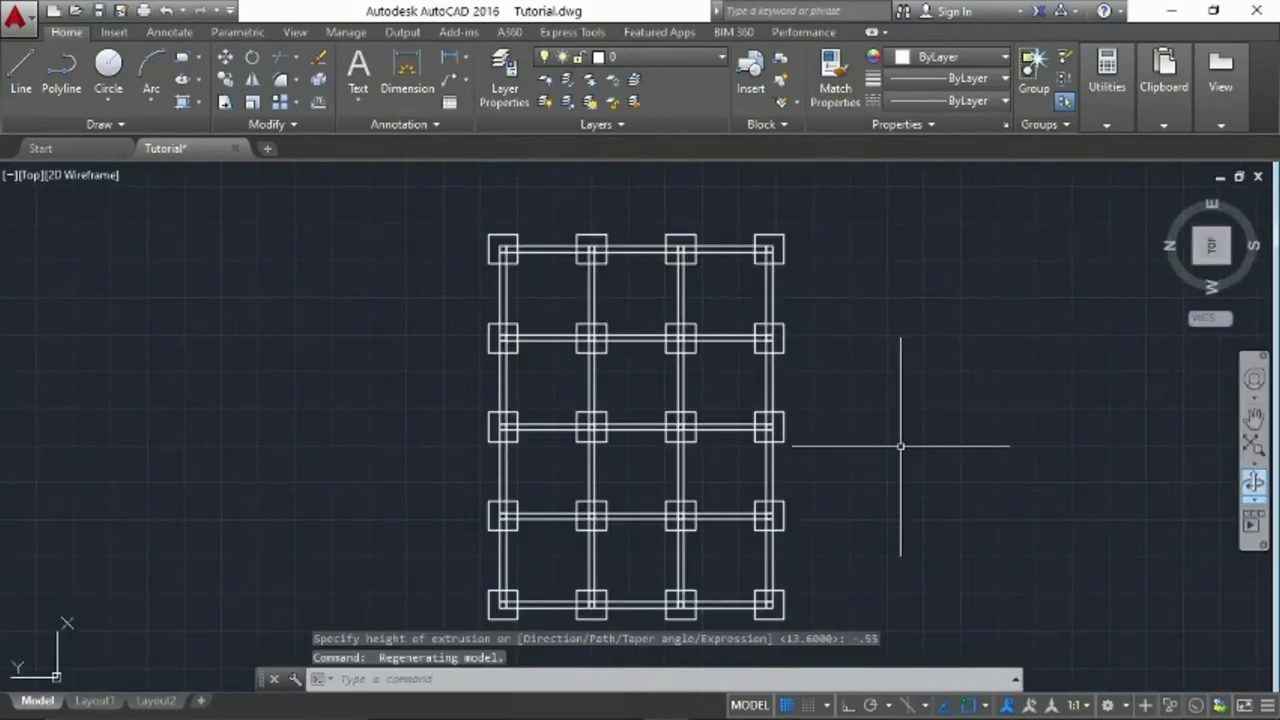
Start a COPY and window-select the rows of tie beams across the grid
text(co)
key(Return)
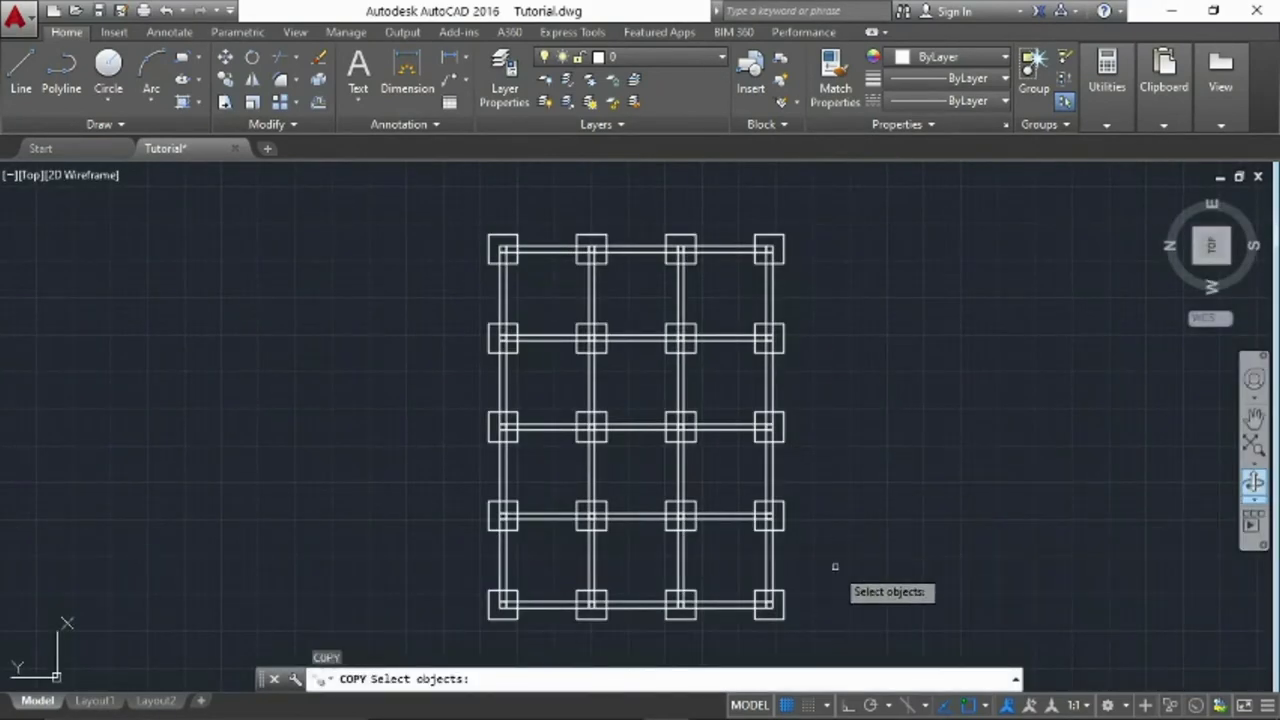
click(835, 564)
click(430, 545)
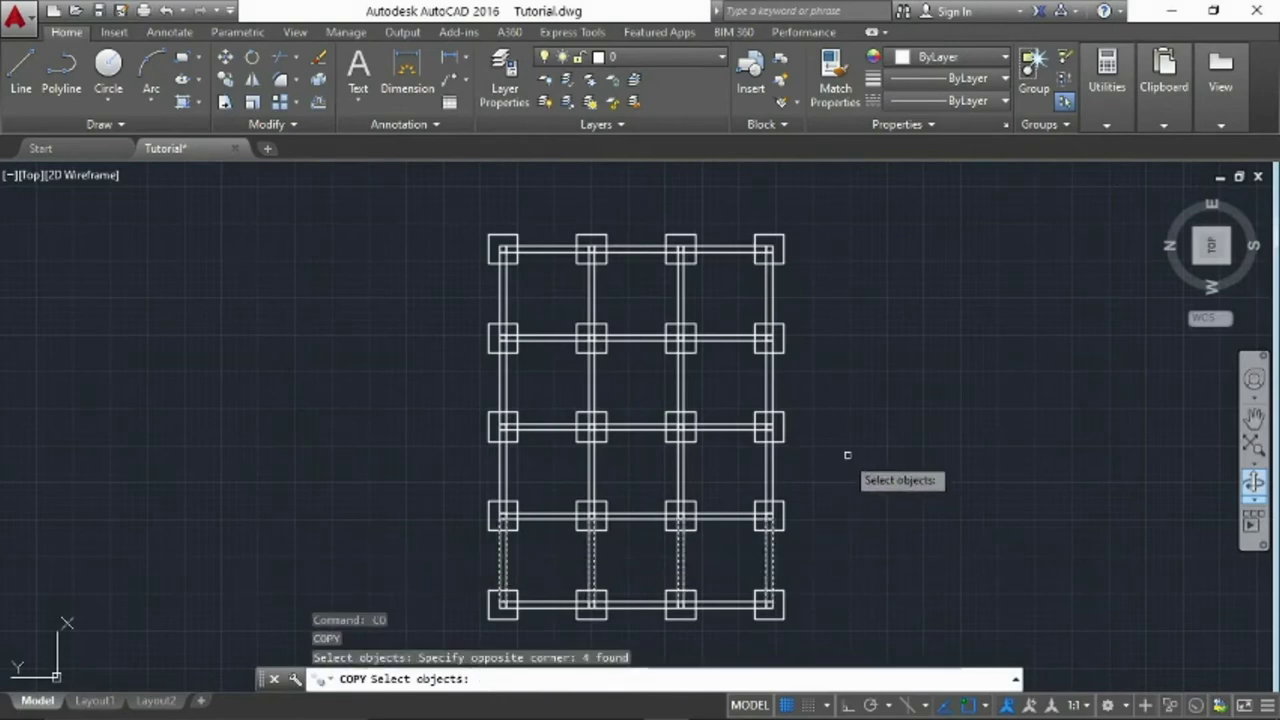
click(802, 480)
click(468, 463)
click(775, 370)
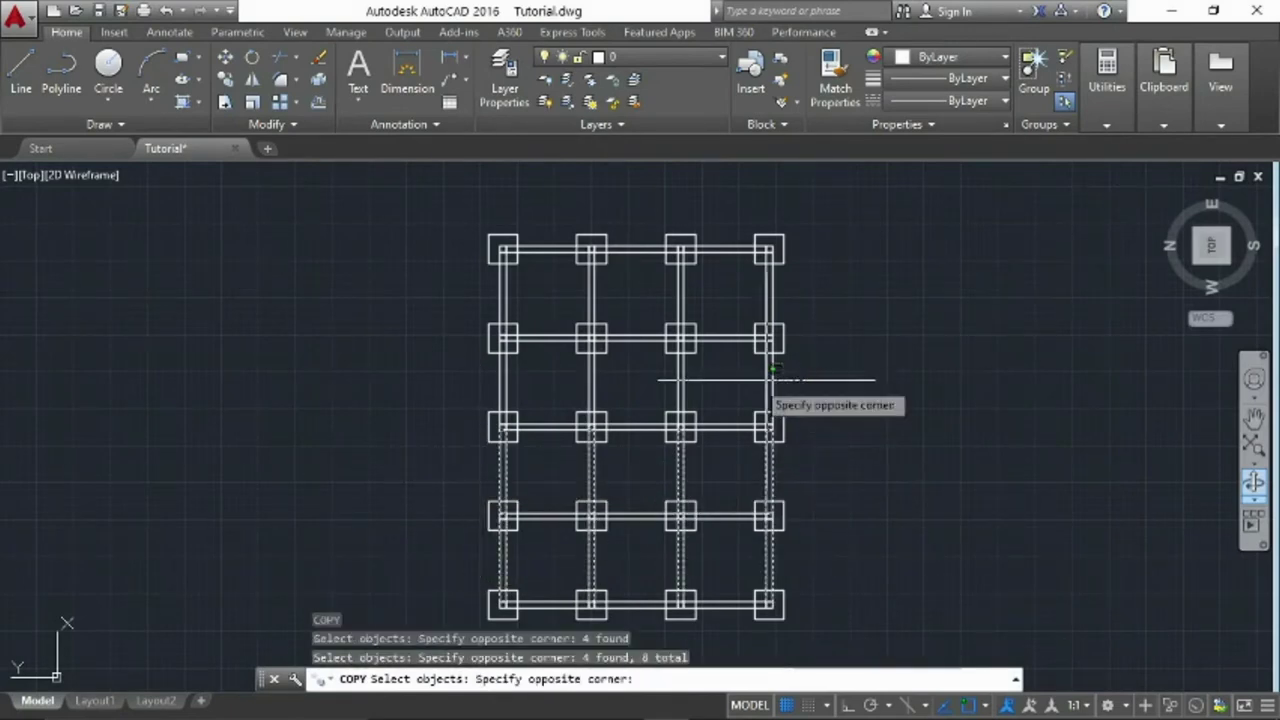
click(466, 392)
click(806, 288)
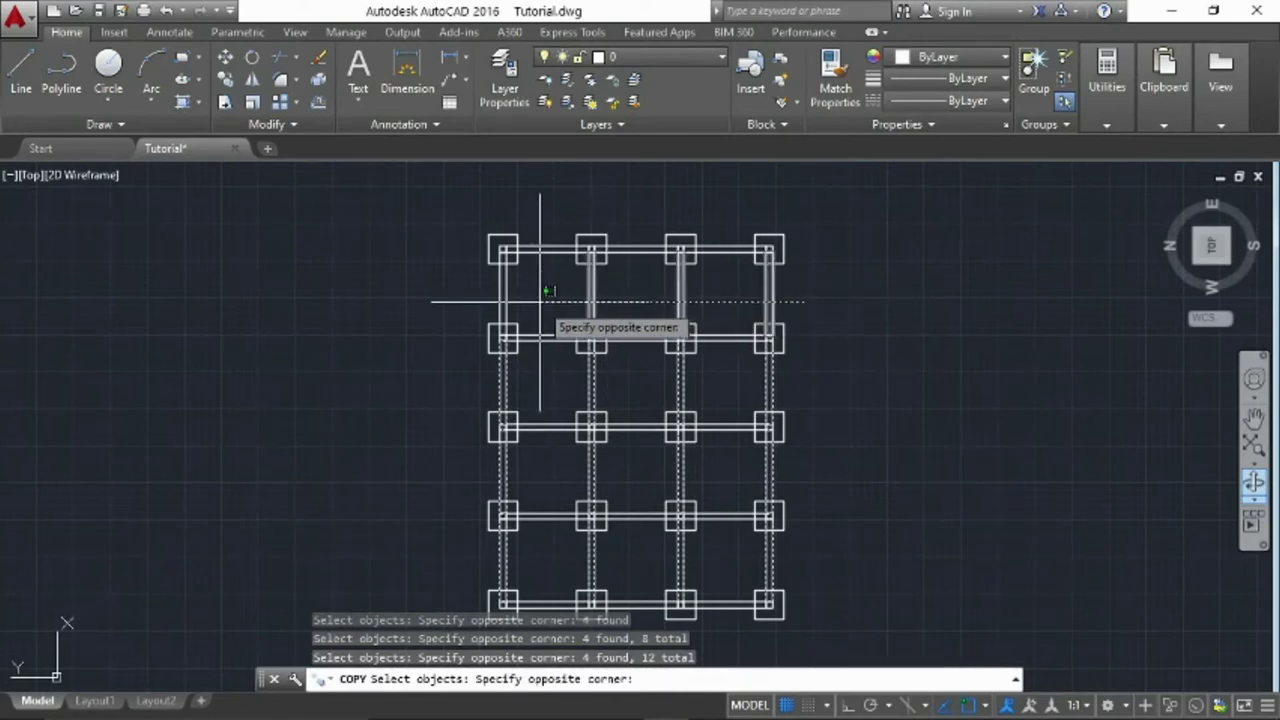
click(480, 300)
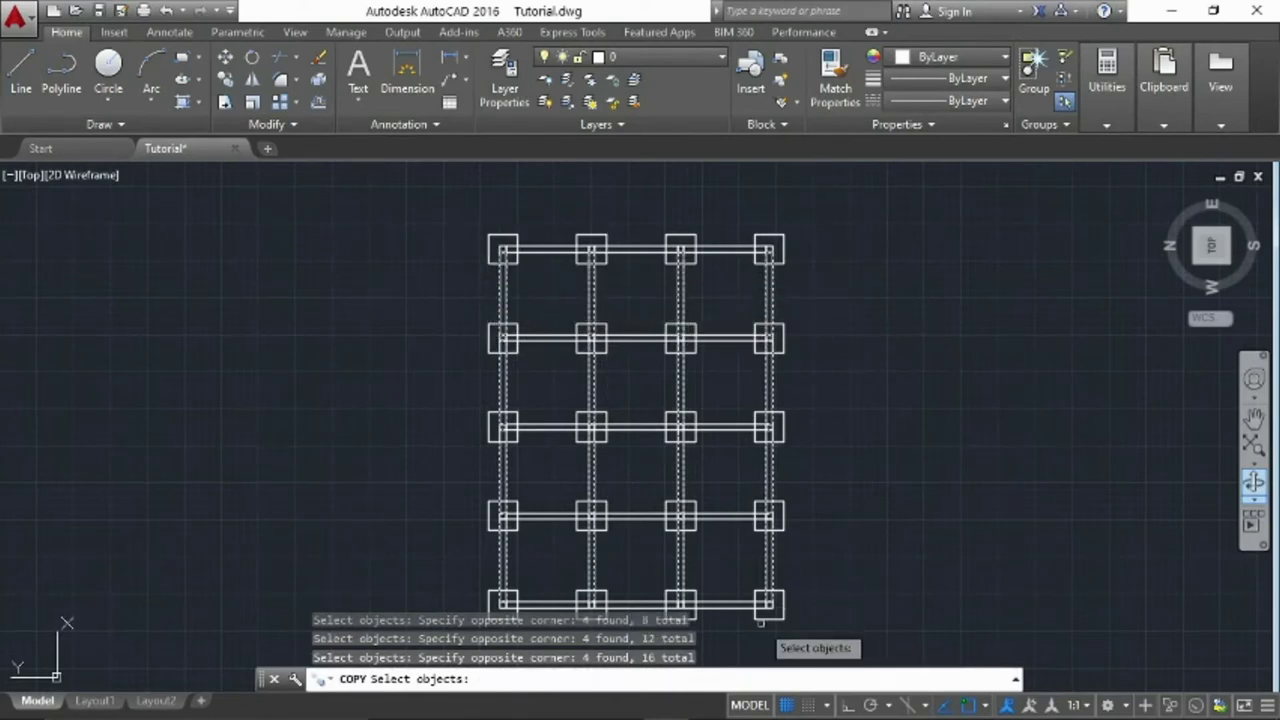
click(840, 628)
click(718, 222)
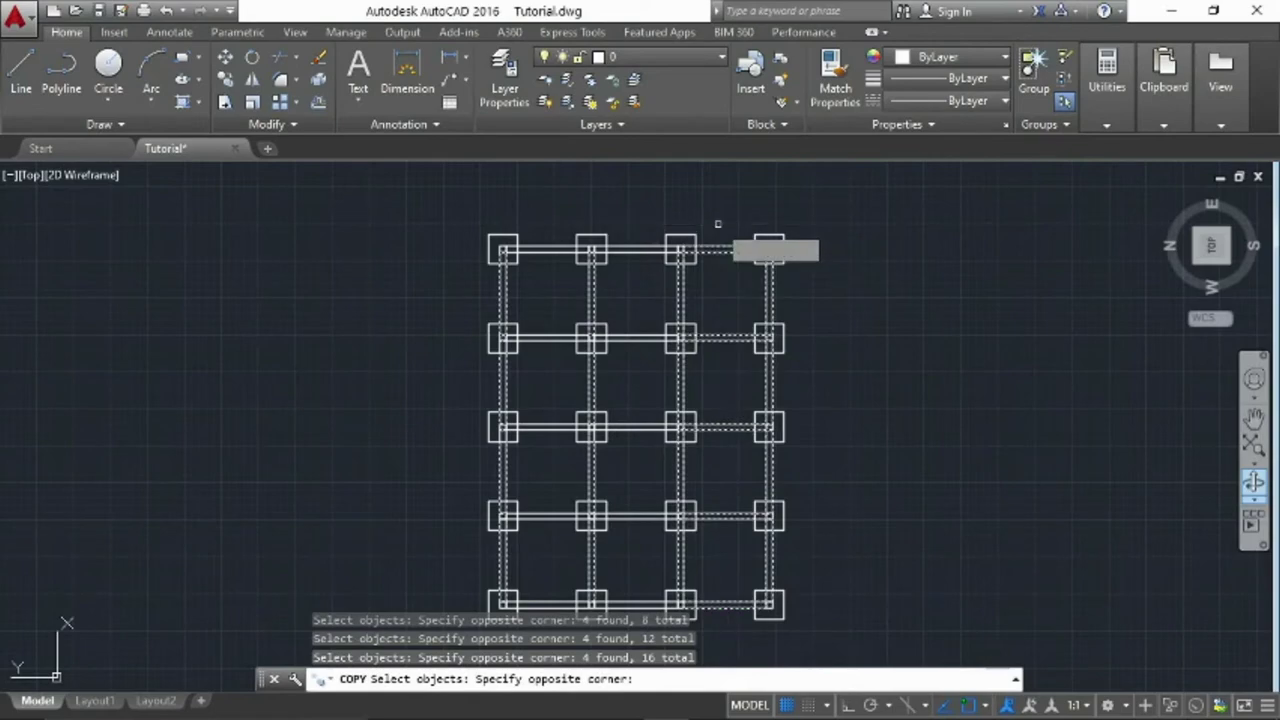
Add the remaining beams with crossing windows to reach 31 objects, then view SW Isometric
middle_drag(657, 564, 711, 480)
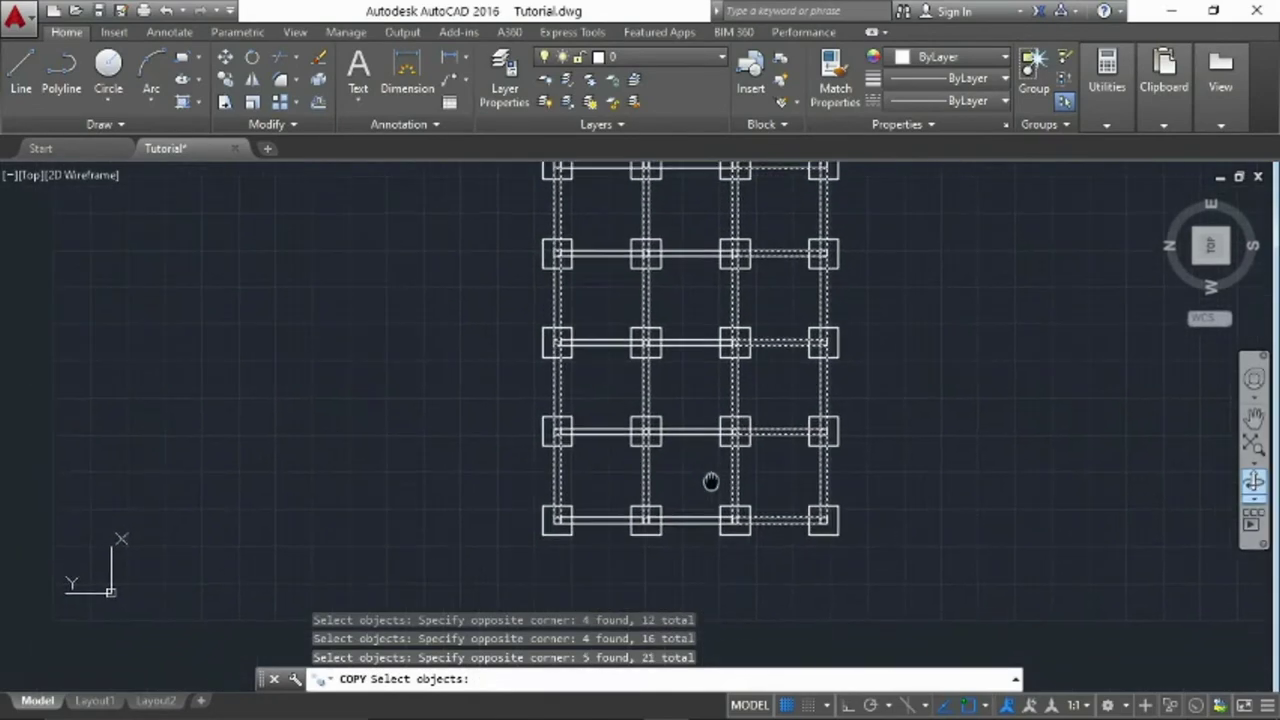
click(706, 548)
mouse_move(685, 255)
middle_down()
mouse_move(689, 320)
mouse_move(715, 324)
middle_up()
click(679, 281)
scroll(715, 324, up, 2)
click(637, 598)
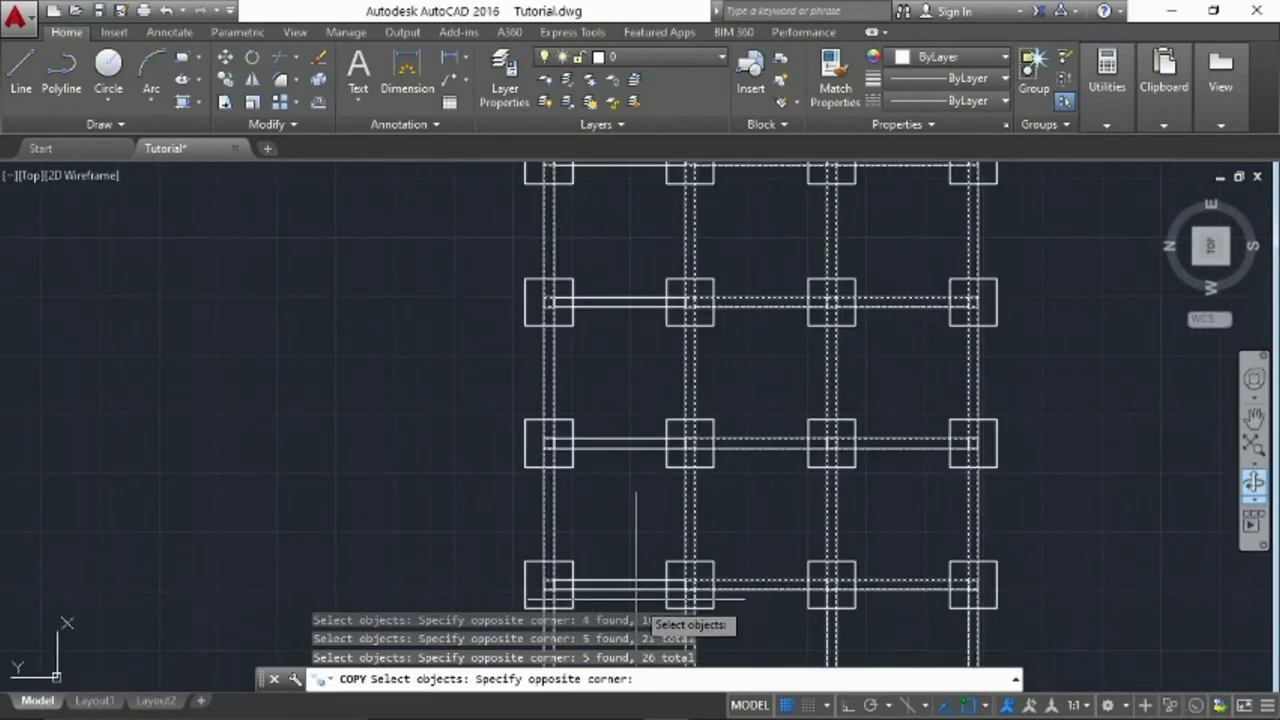
mouse_move(629, 205)
middle_down()
mouse_move(609, 335)
mouse_move(684, 451)
middle_up()
click(615, 283)
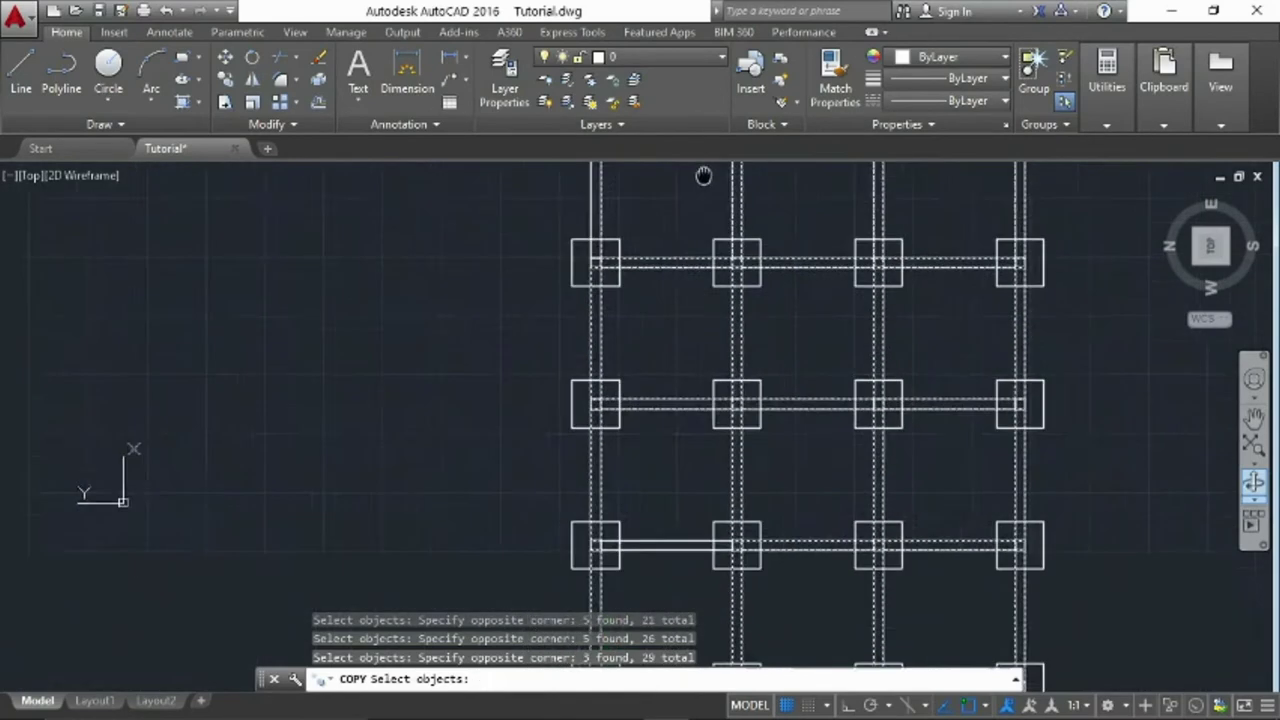
click(680, 500)
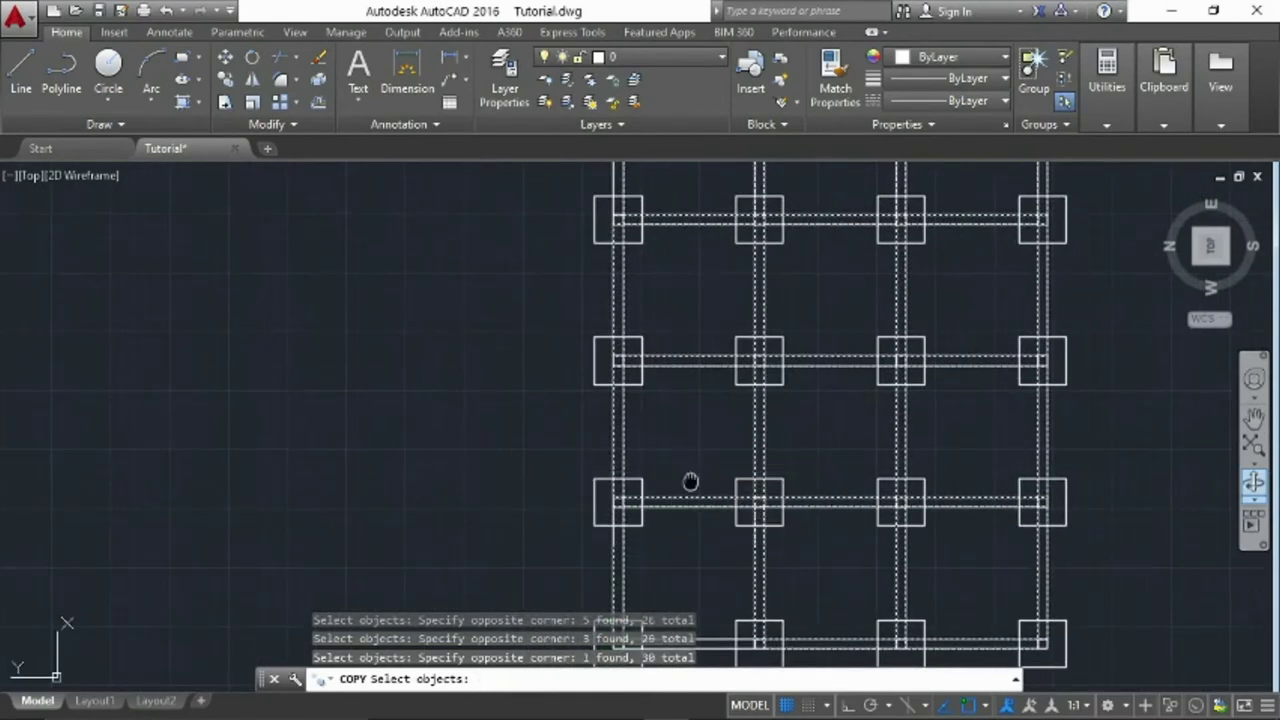
middle_drag(689, 350, 737, 280)
click(748, 448)
click(728, 395)
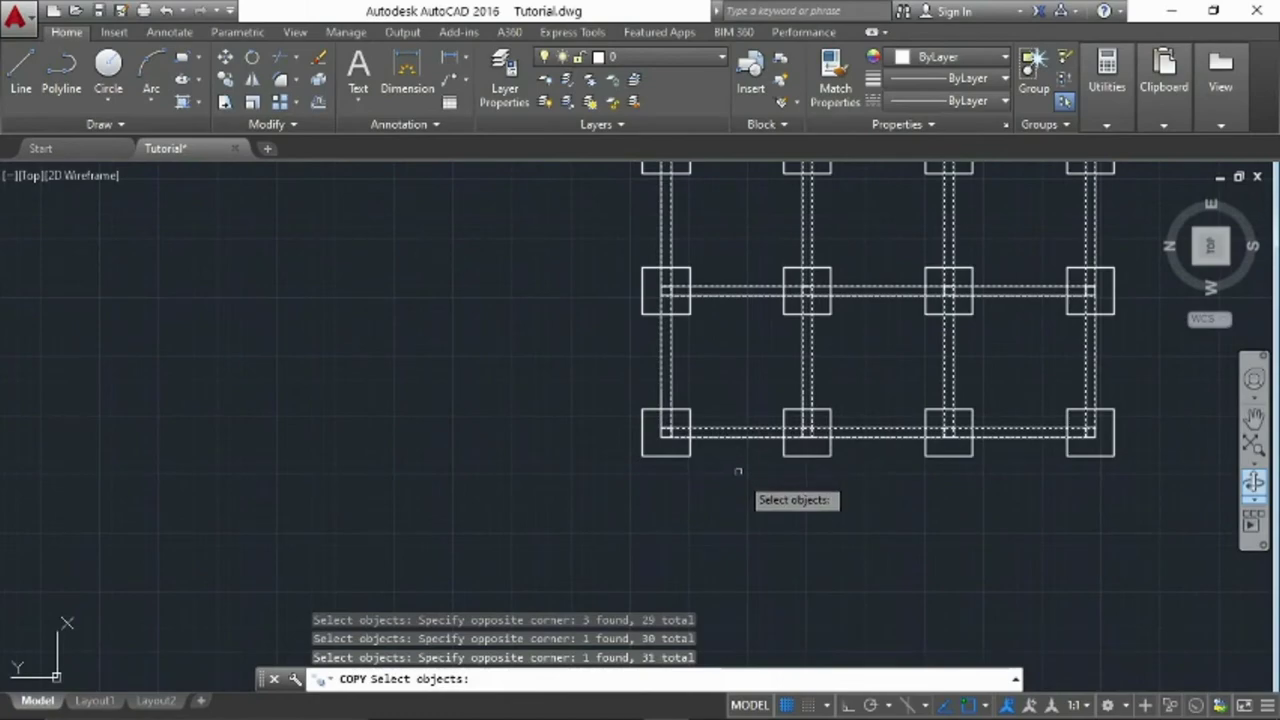
scroll(770, 493, down, 4)
middle_drag(934, 437, 764, 460)
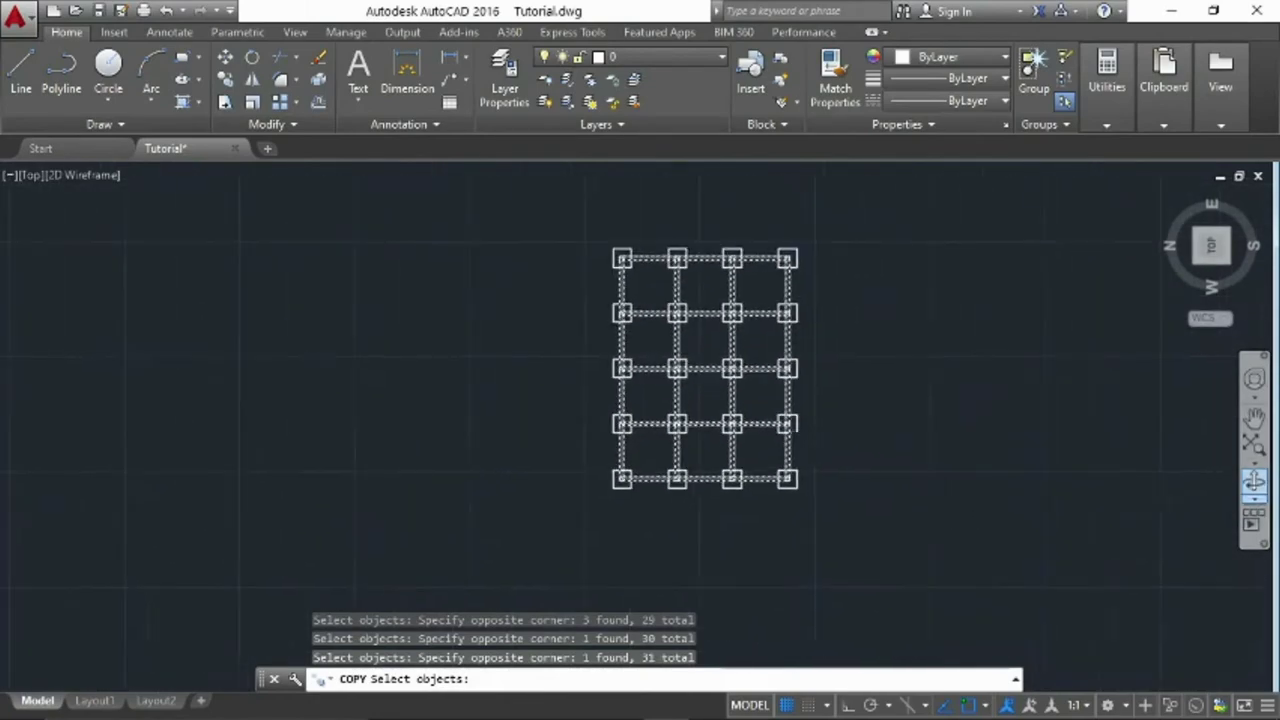
click(1227, 264)
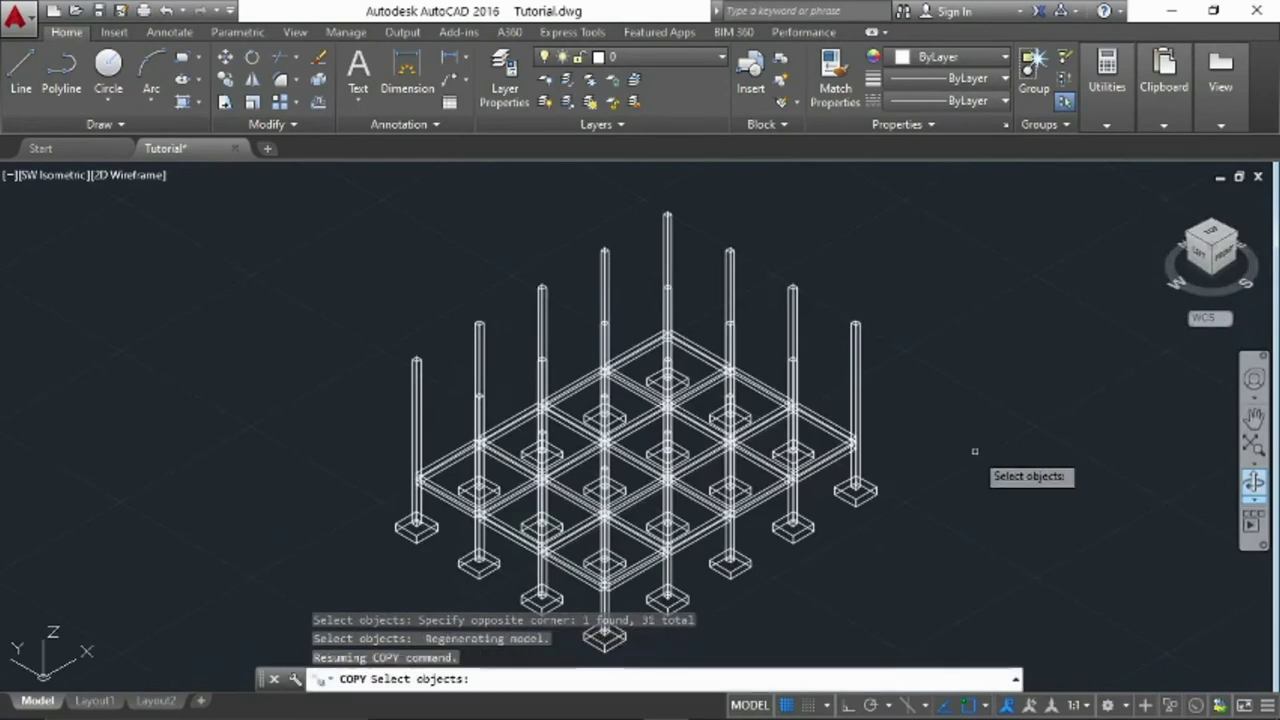
Zoom into a column-beam joint, end selection, and set the copy base point at its corner
middle_drag(625, 580, 698, 488)
scroll(700, 515, up, 3)
scroll(700, 518, up, 2)
scroll(703, 540, up, 2)
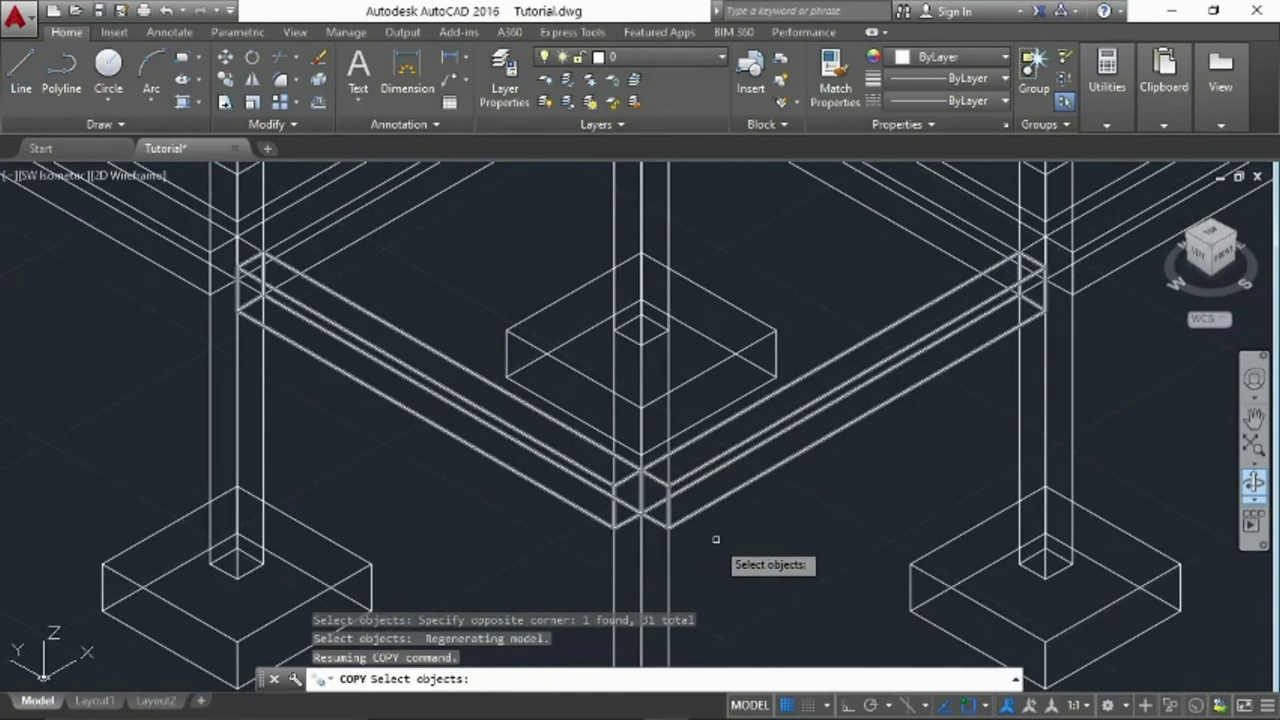
key(Return)
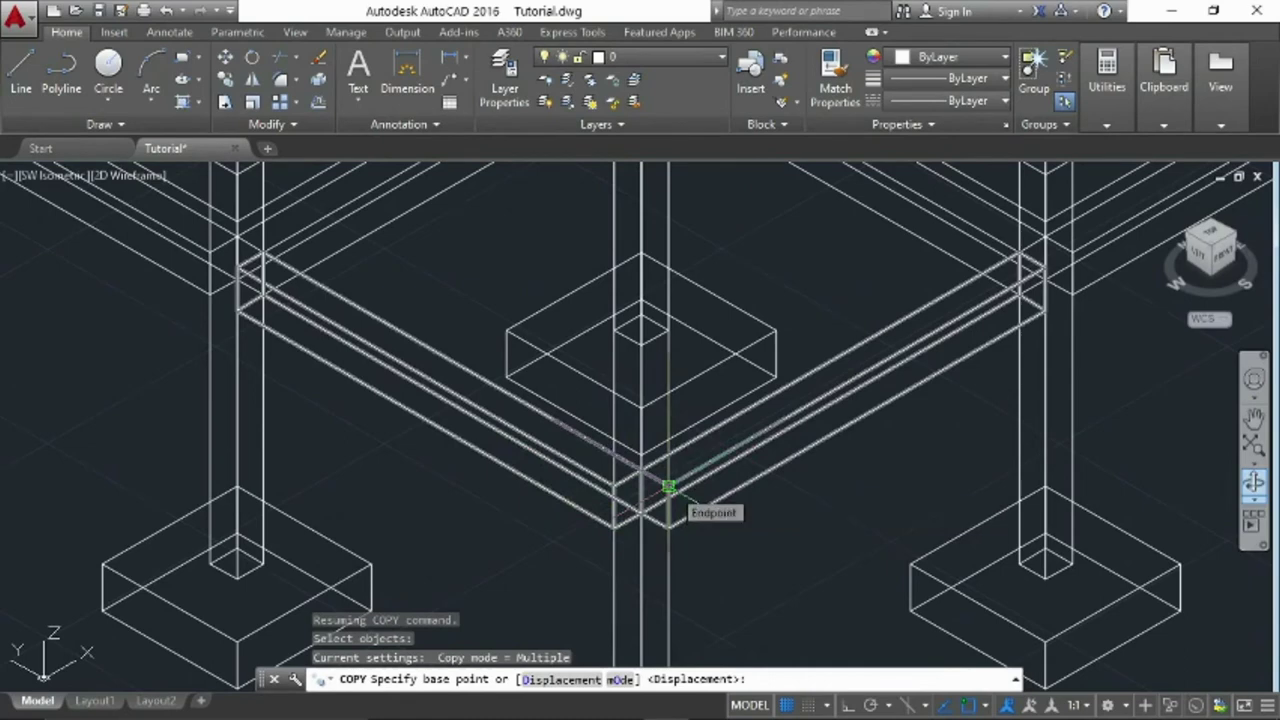
click(668, 487)
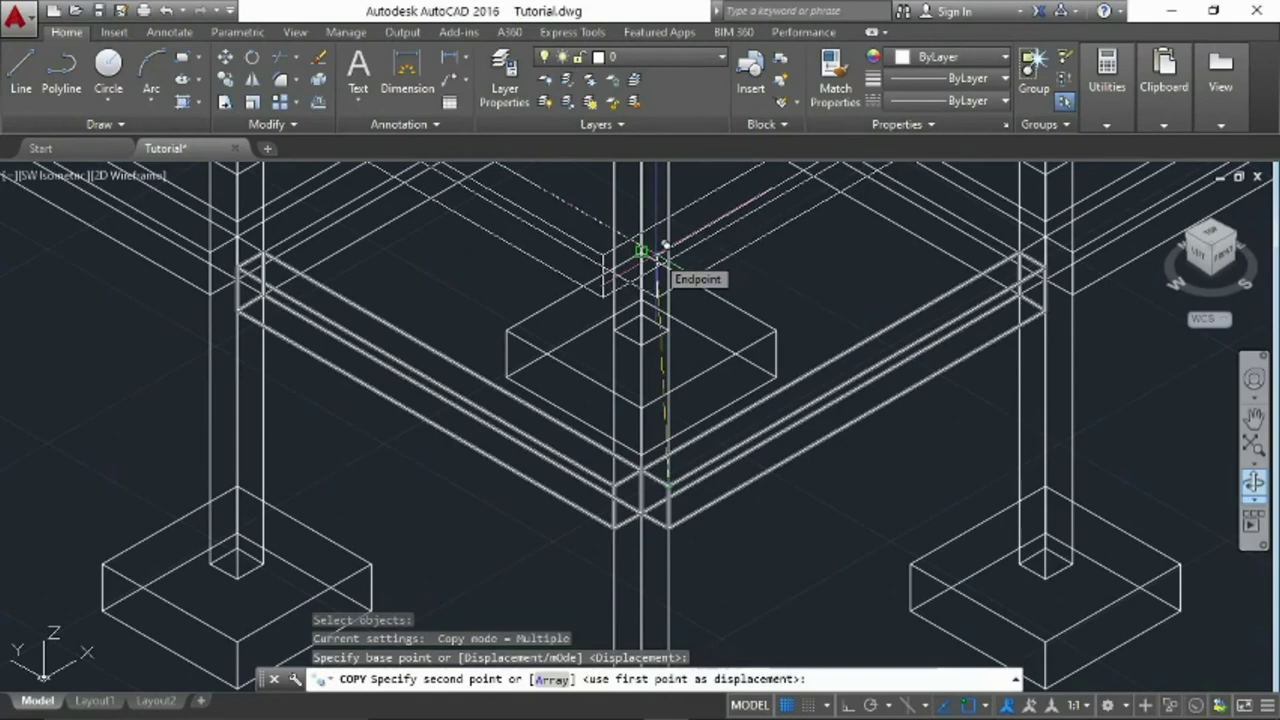
text(0,0,)
text(3)
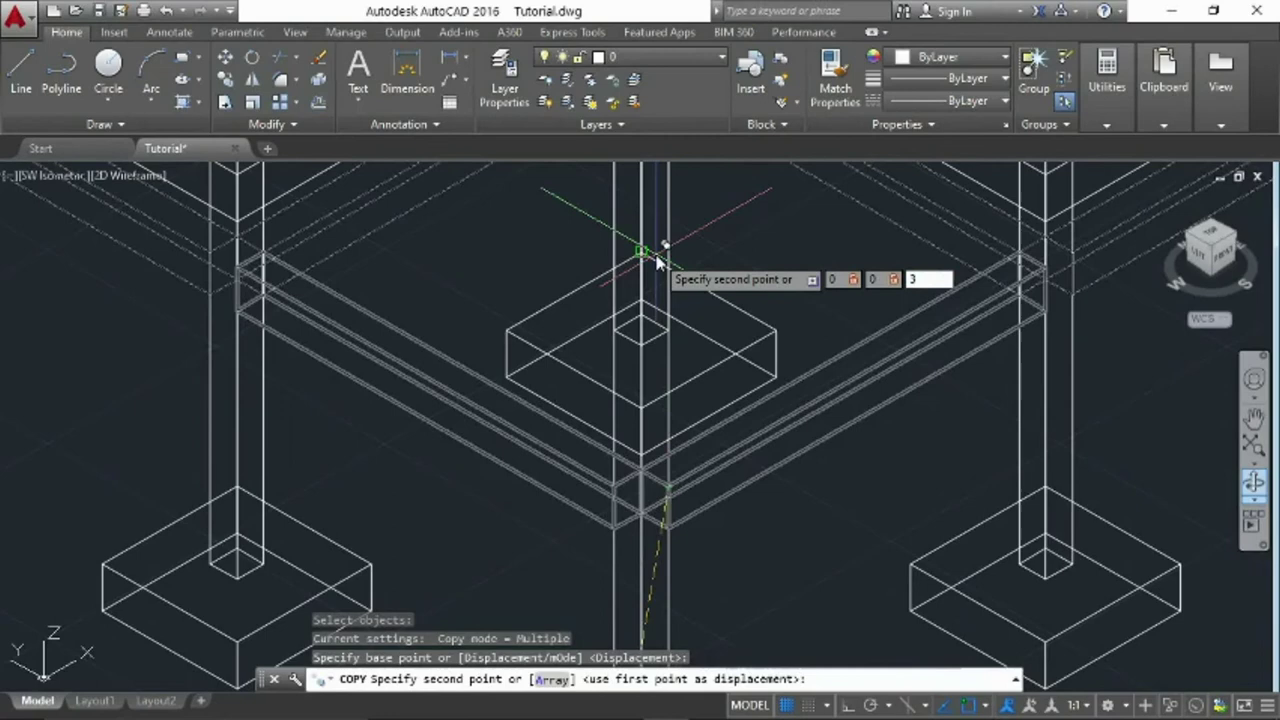
Place copies of the columns and beams at 0,0,3 and 0,0,6
key(Return)
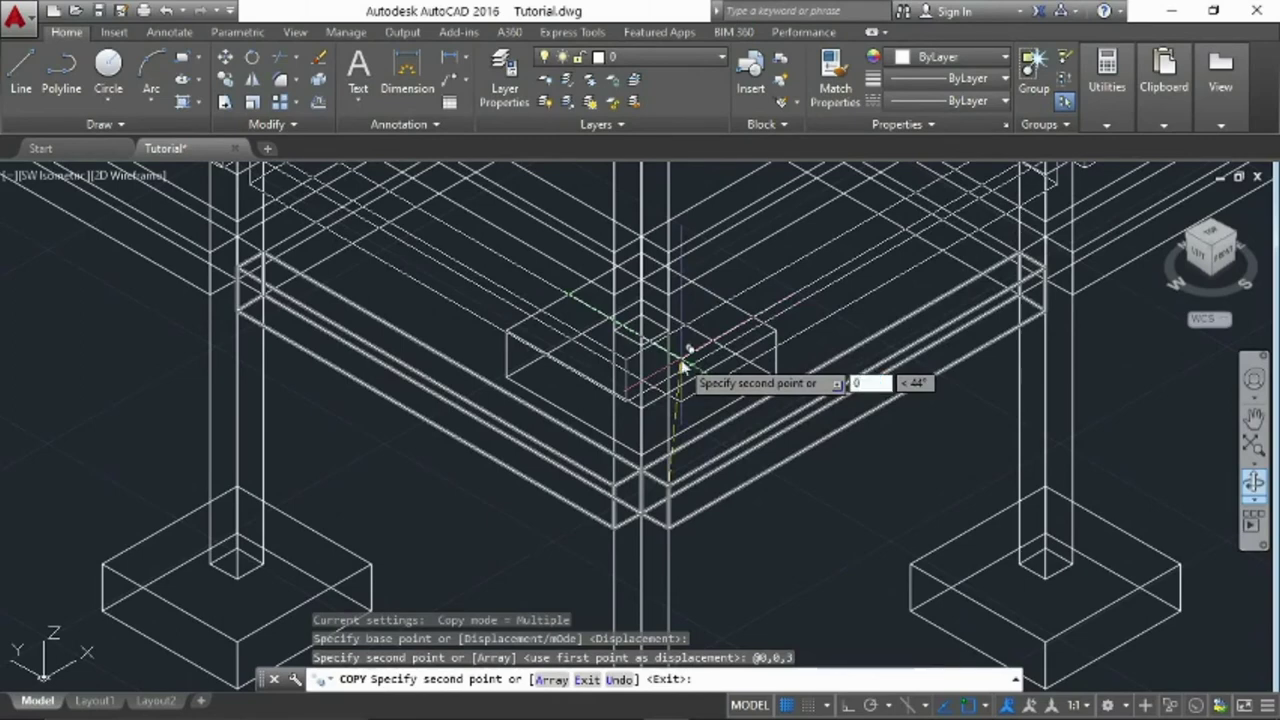
key(Tab)
text(0)
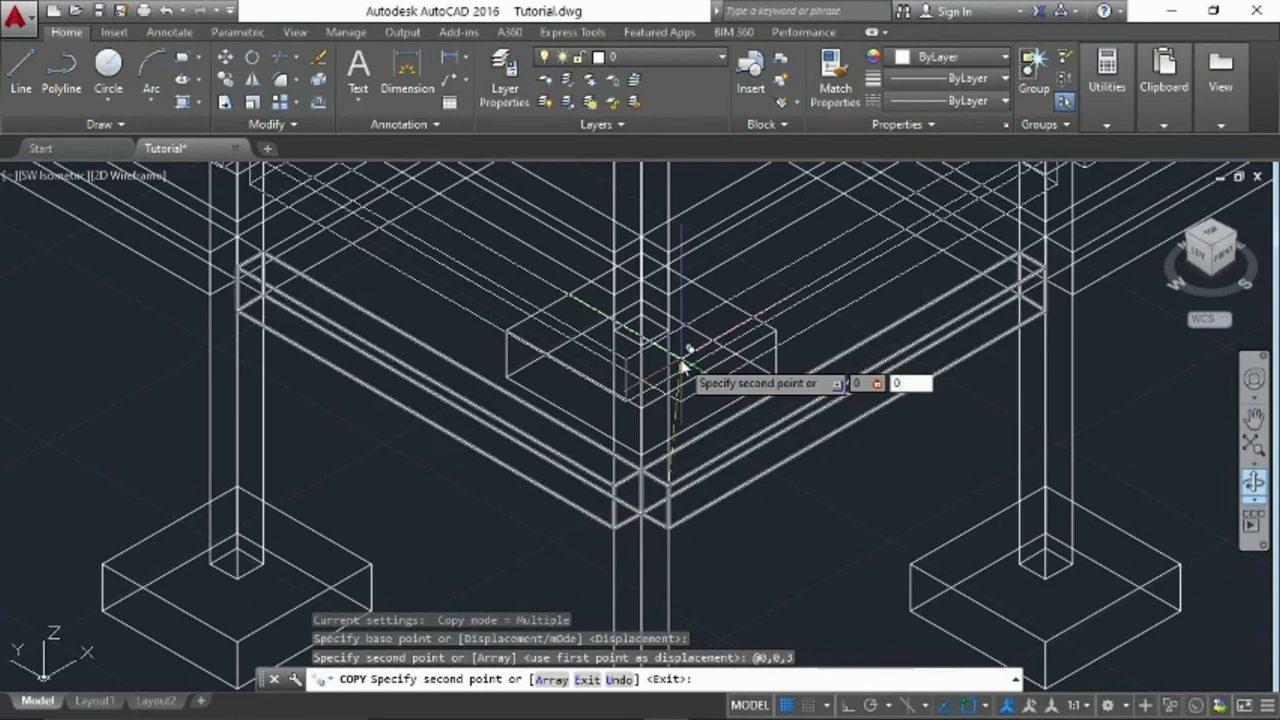
key(Tab)
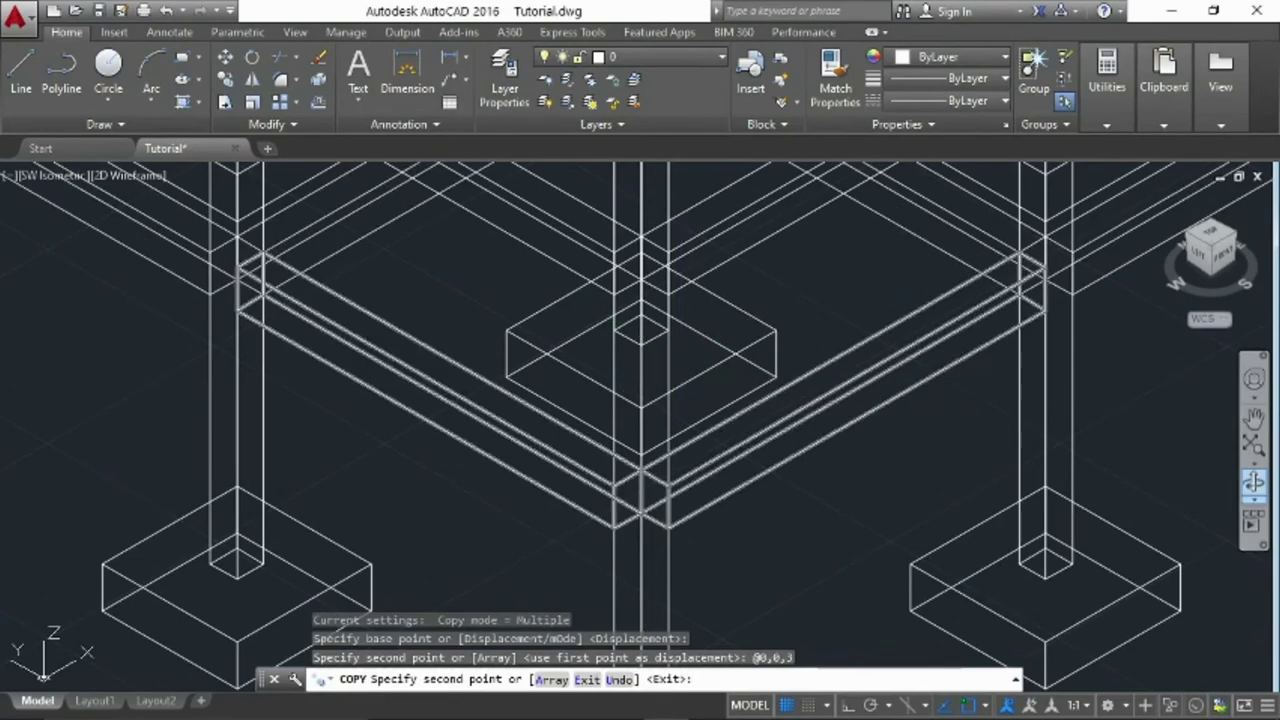
key(Return)
Zoom out to the whole grid, place a third copy at 0,0,9, and end COPY
scroll(665, 350, down, 4)
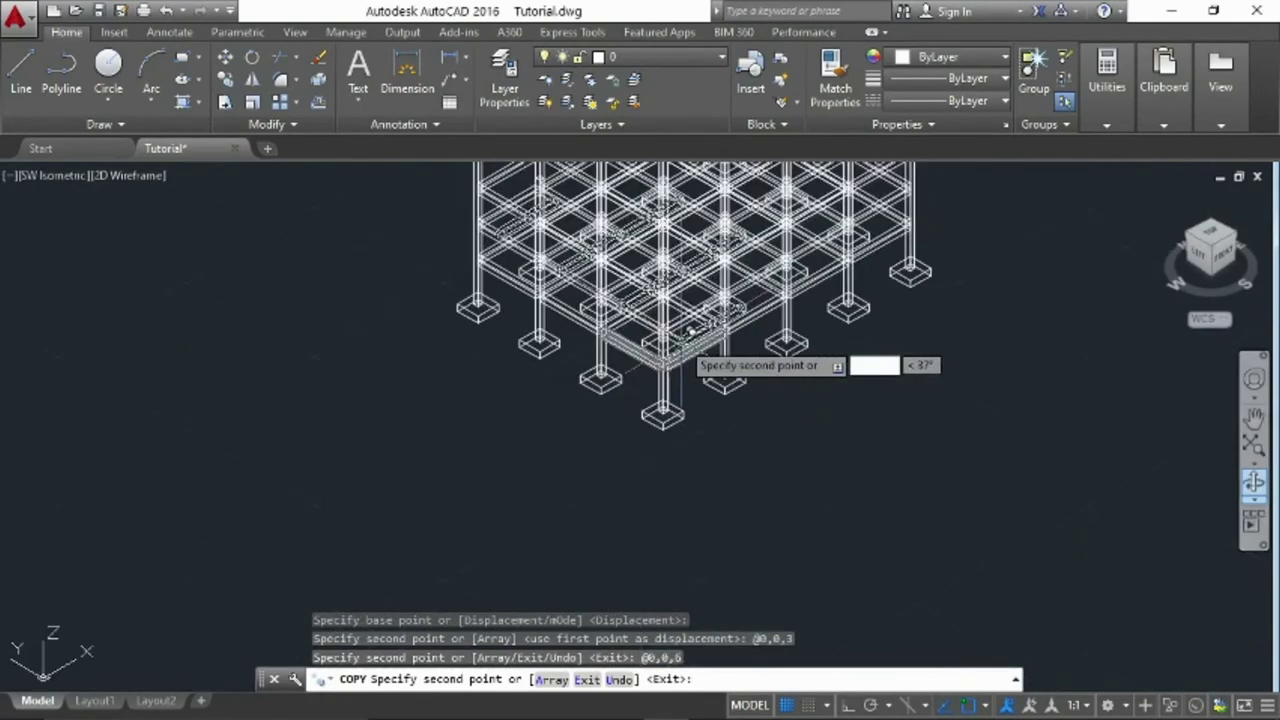
scroll(700, 320, down, 2)
middle_drag(700, 320, 795, 520)
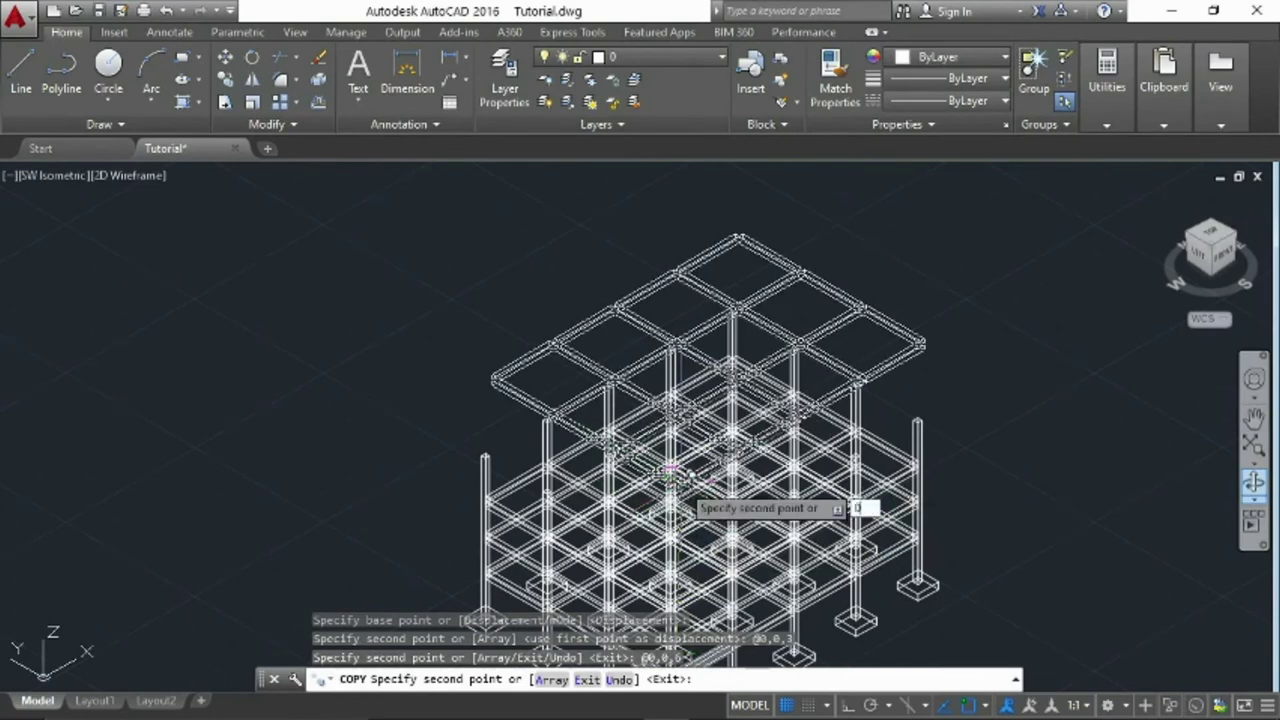
text(0)
key(Tab)
text(0)
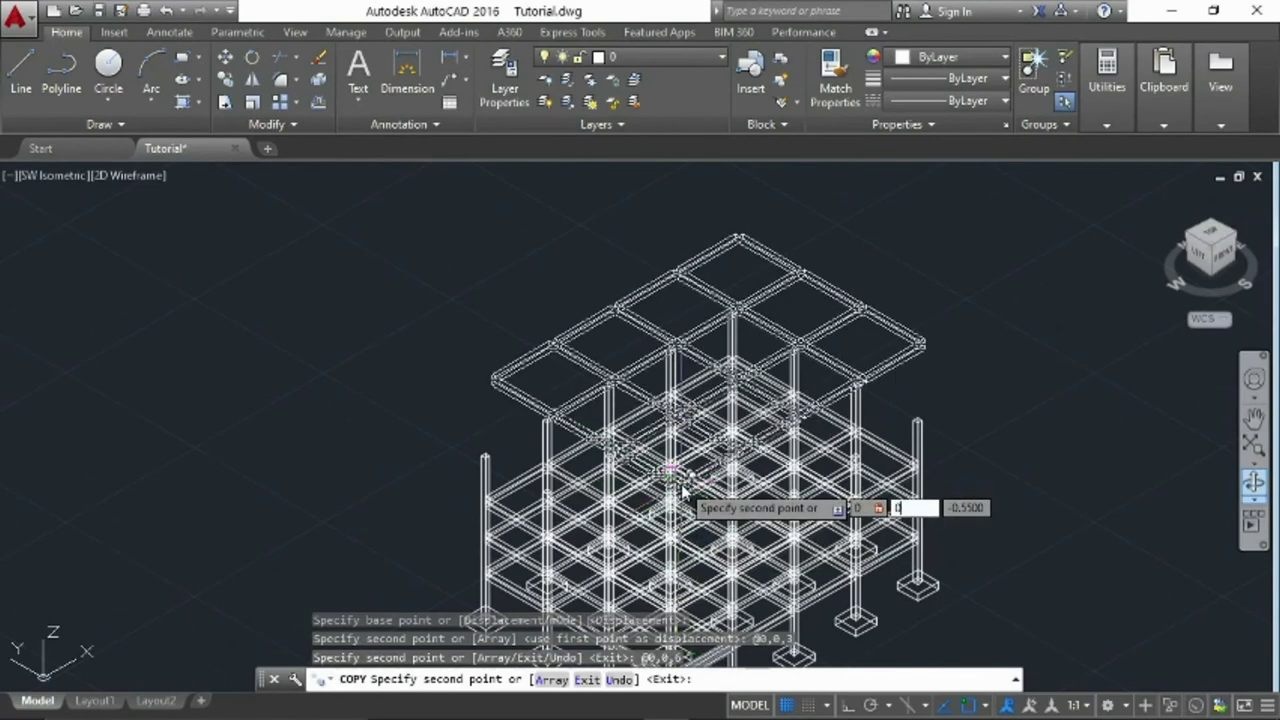
key(Tab)
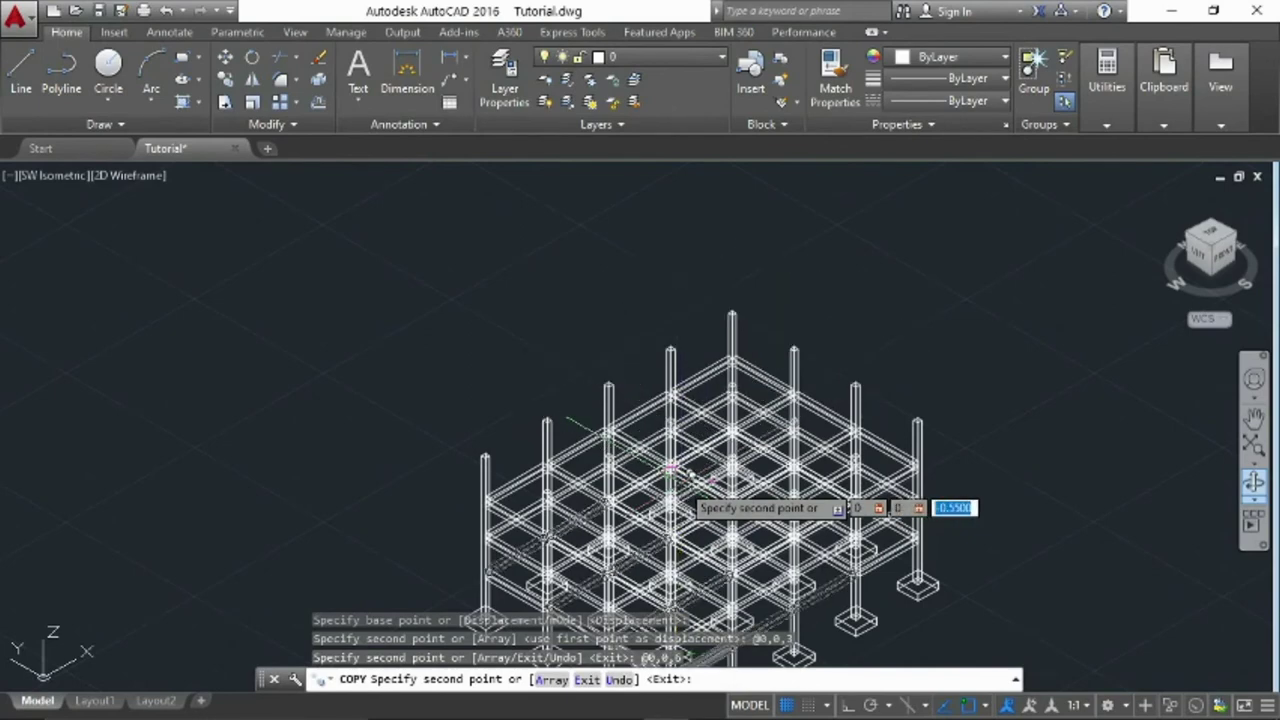
text(9)
key(Return)
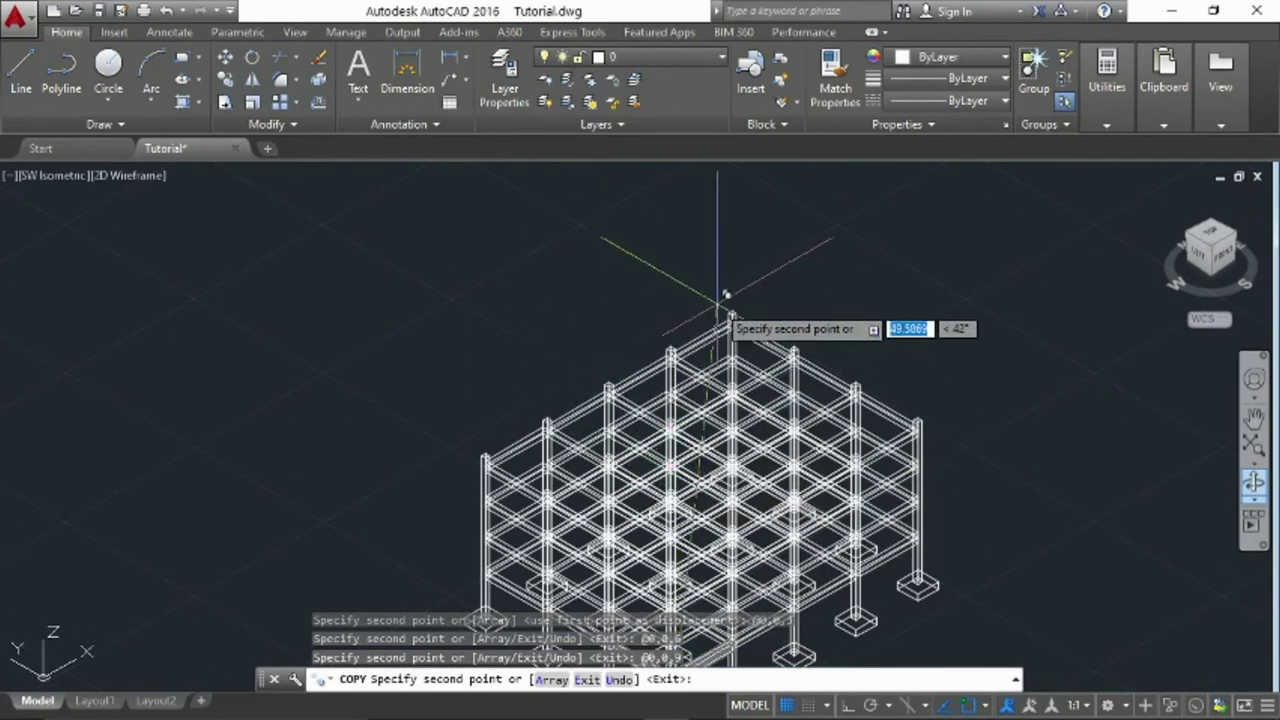
key(Return)
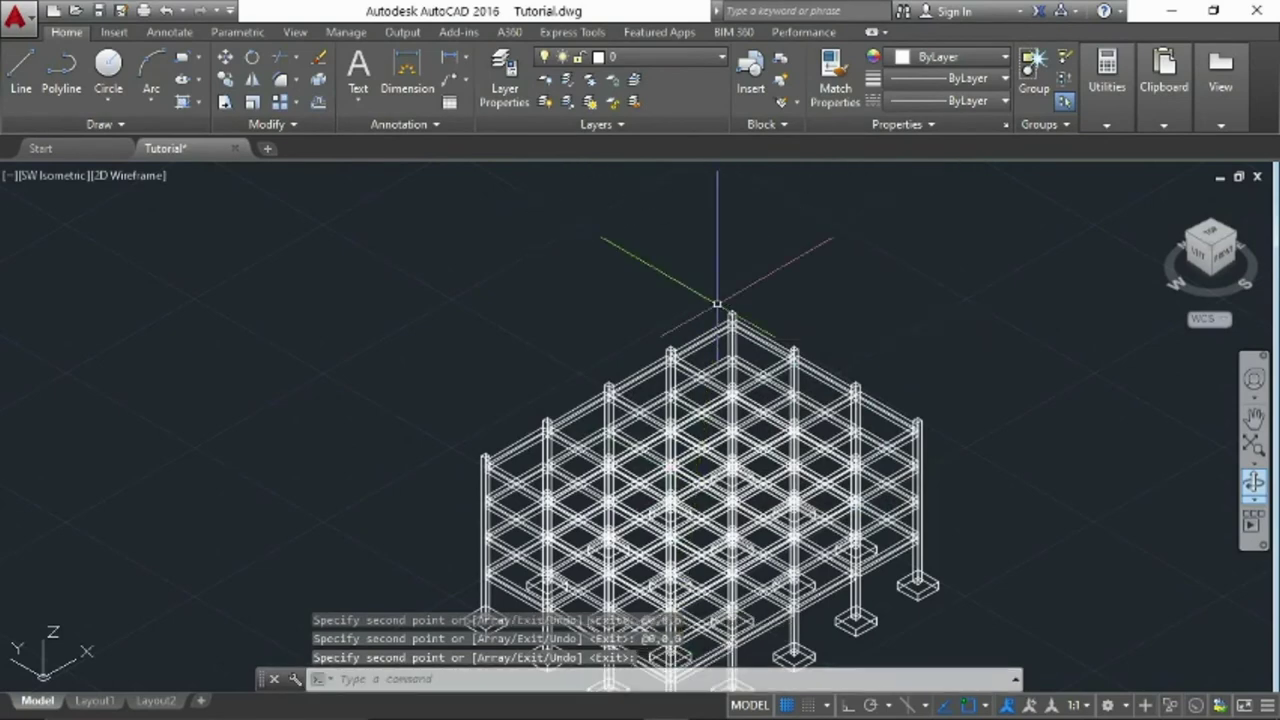
mouse_move(885, 614)
middle_down()
mouse_move(1084, 484)
mouse_move(970, 486)
middle_up()
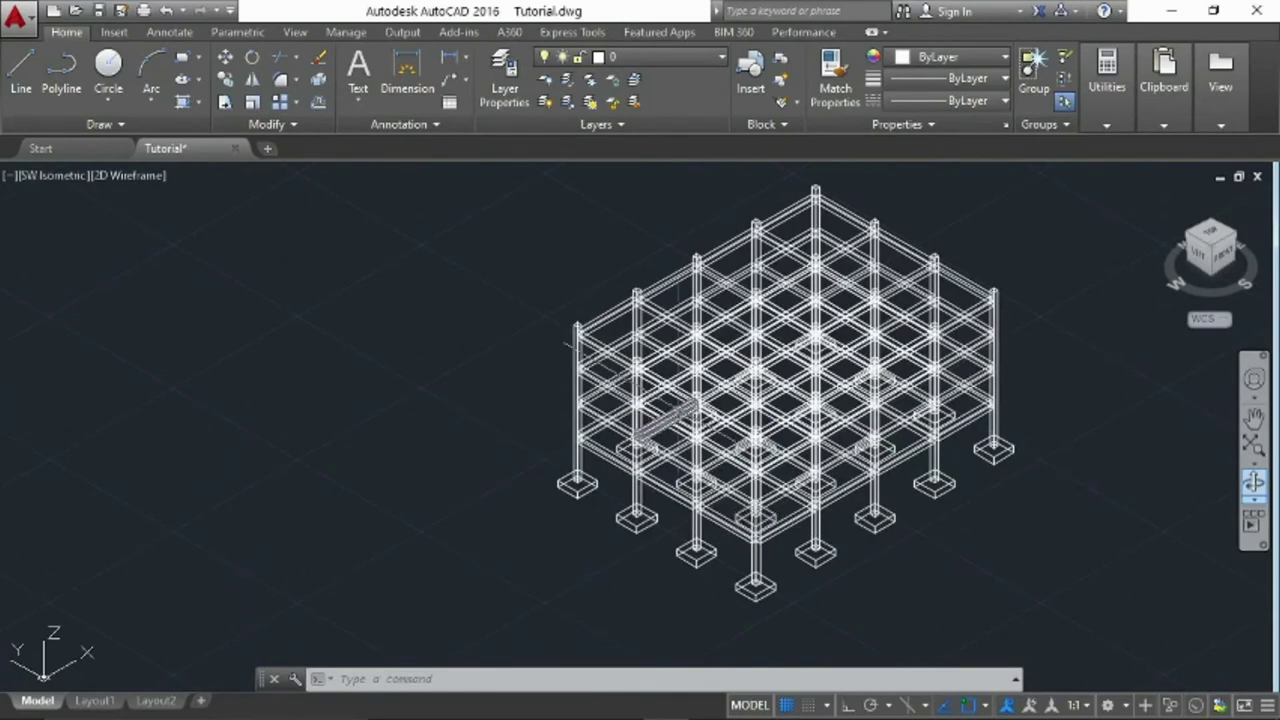
middle_drag(665, 420, 441, 435)
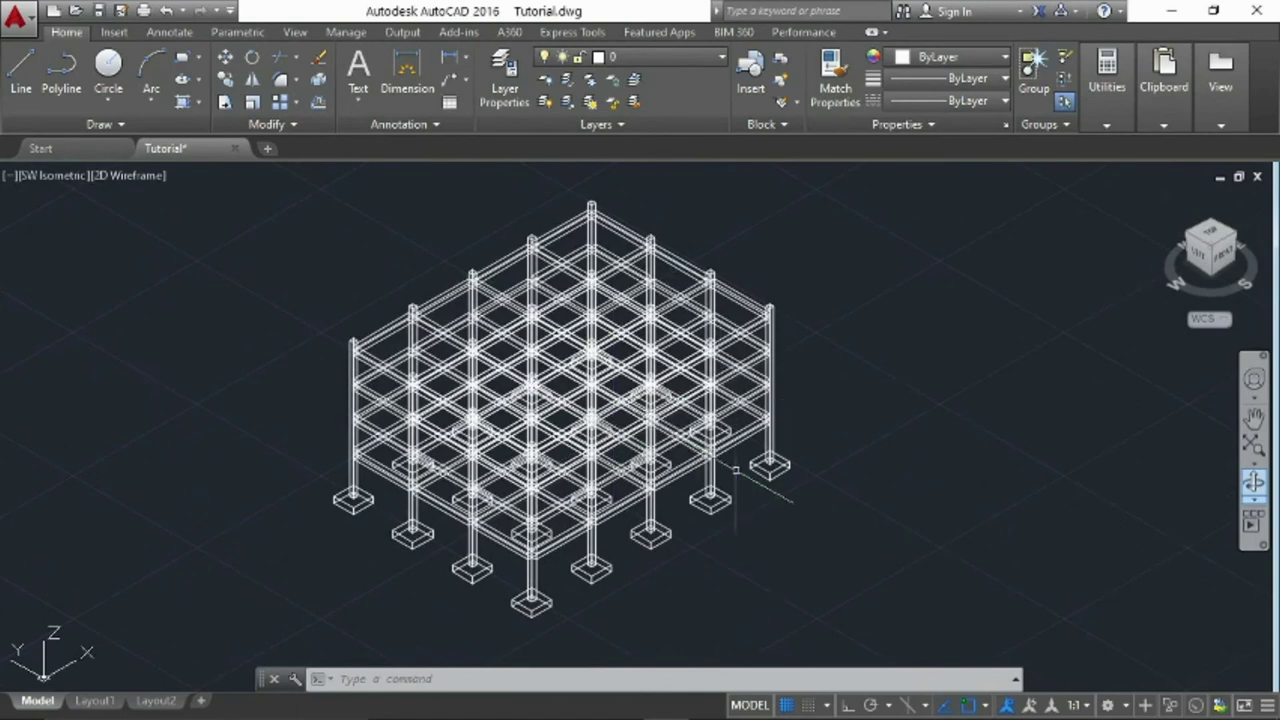
middle_drag(743, 478, 803, 489)
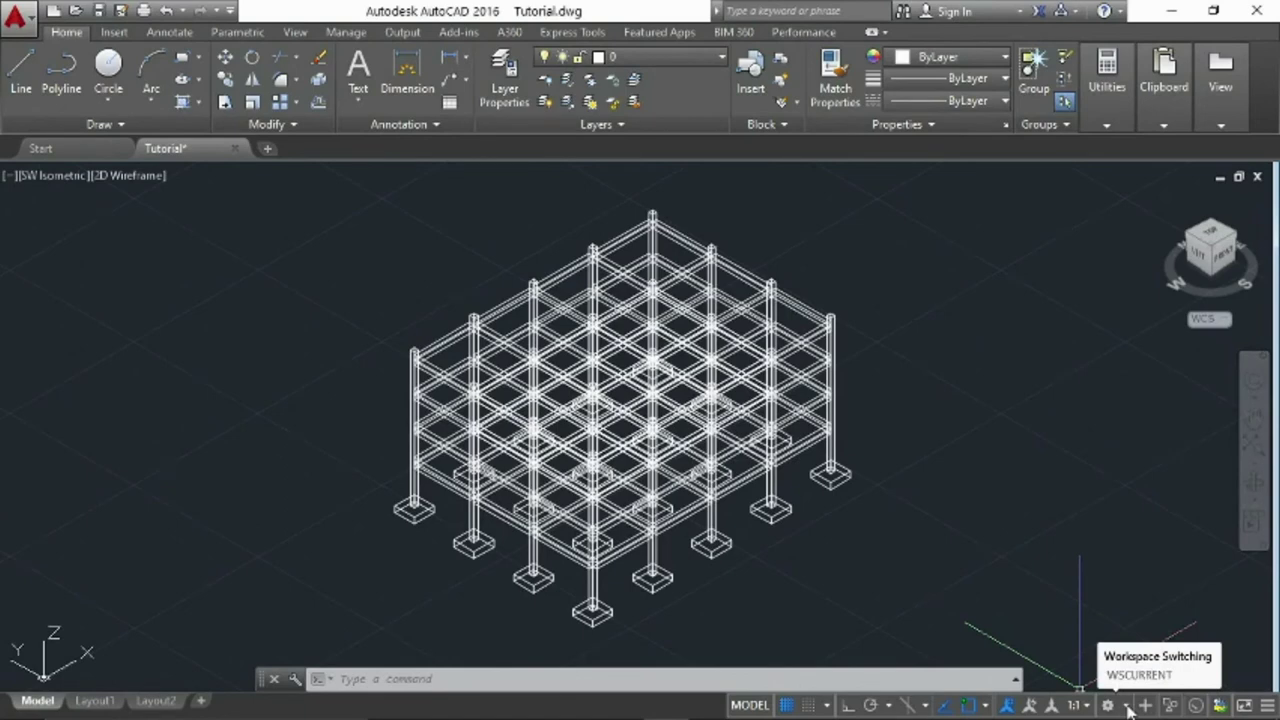
Switch the workspace to 3D Modeling from the status-bar gear menu
click(1128, 706)
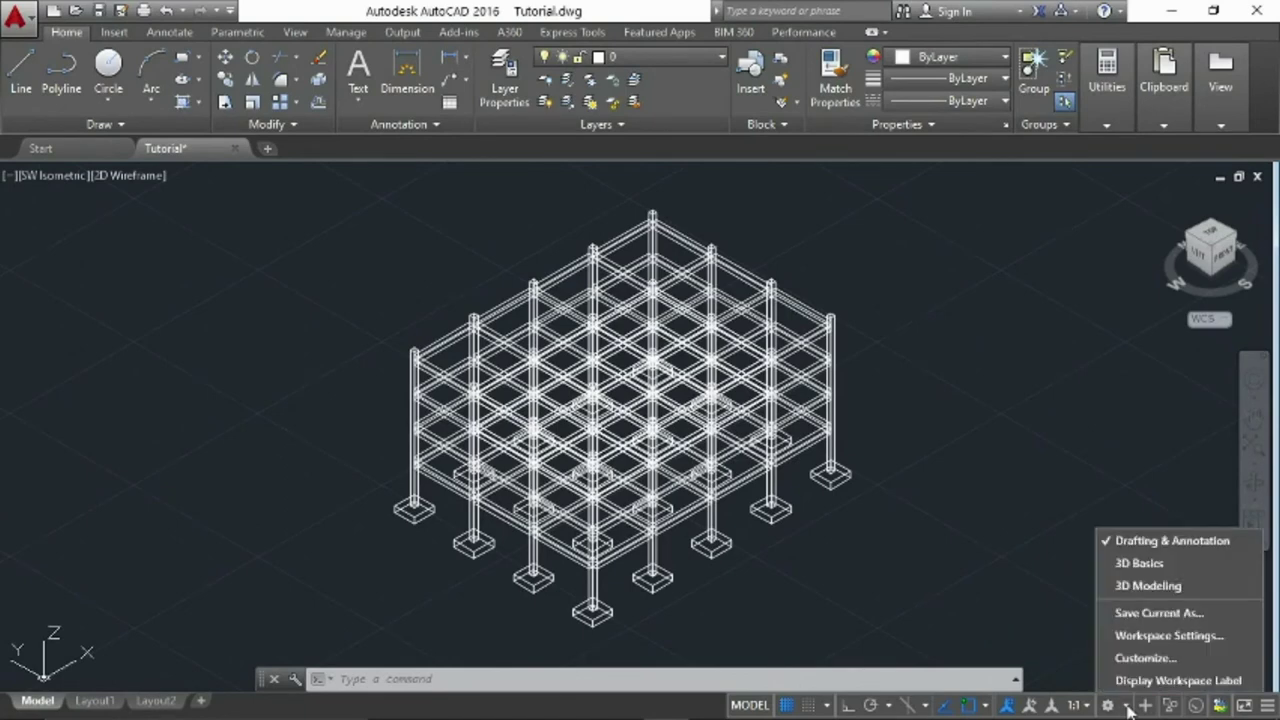
click(1146, 587)
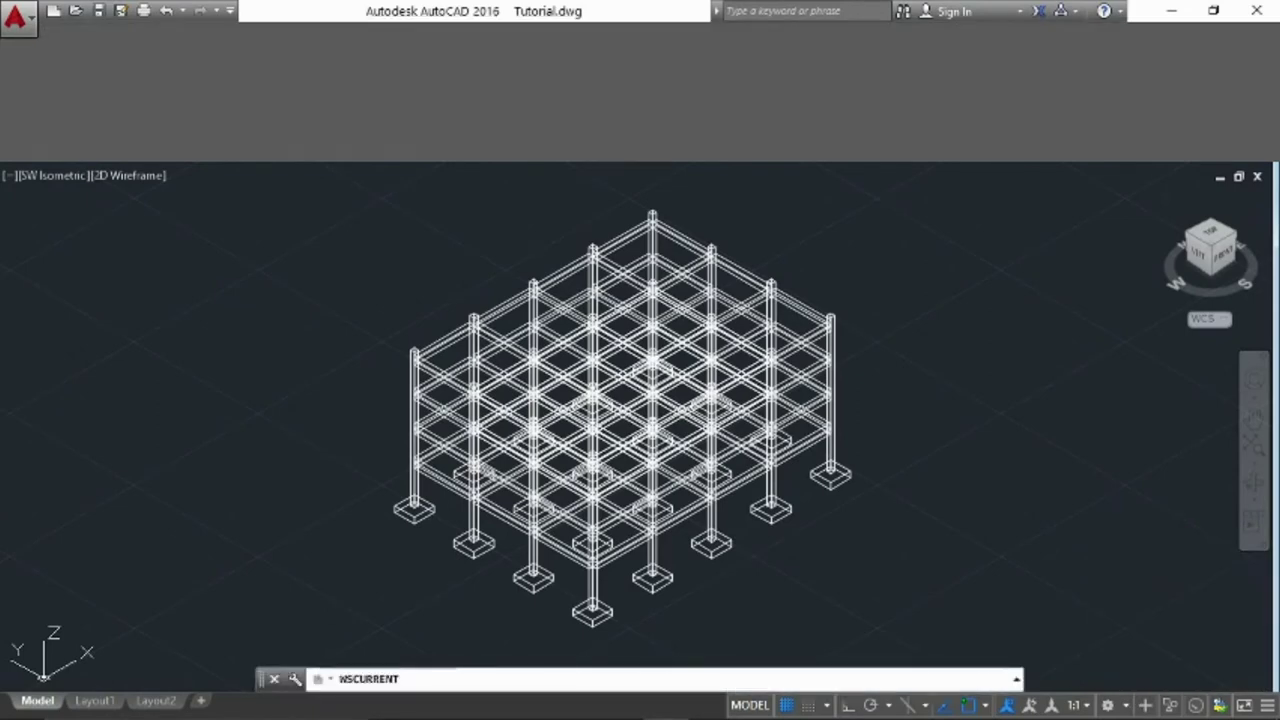
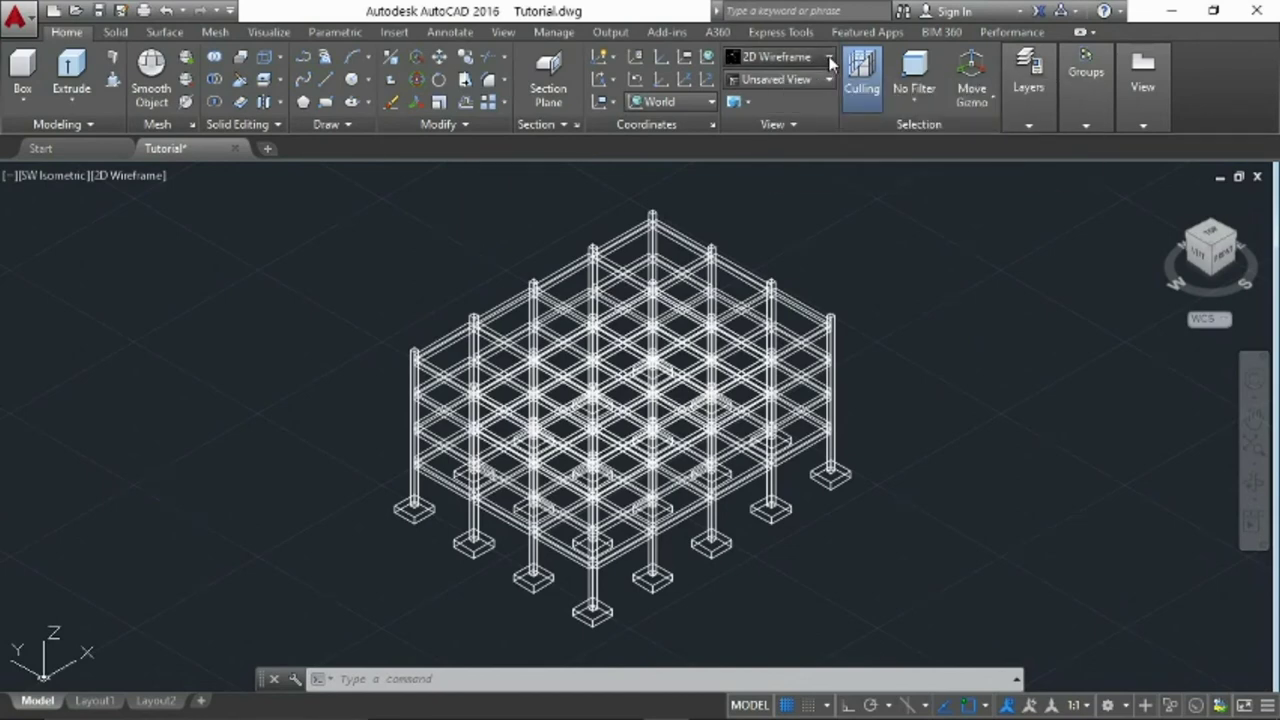
Switch the frame's display to the Realistic visual style
click(830, 60)
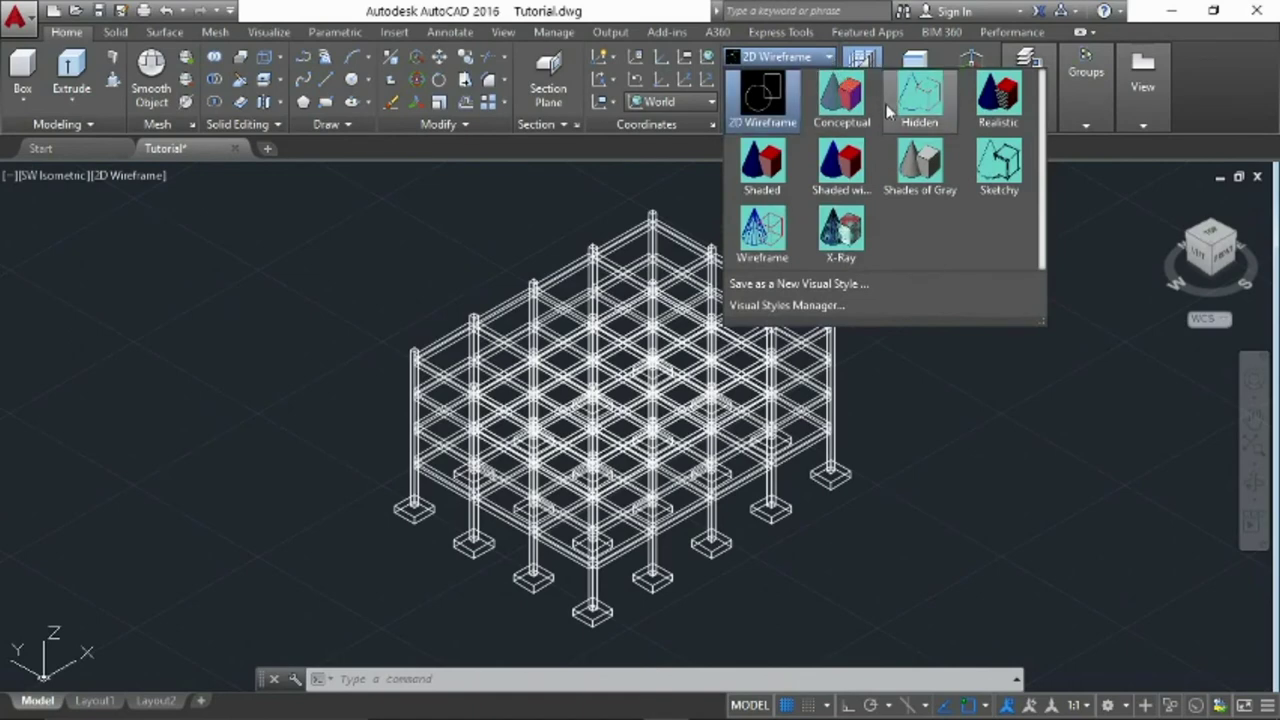
click(998, 99)
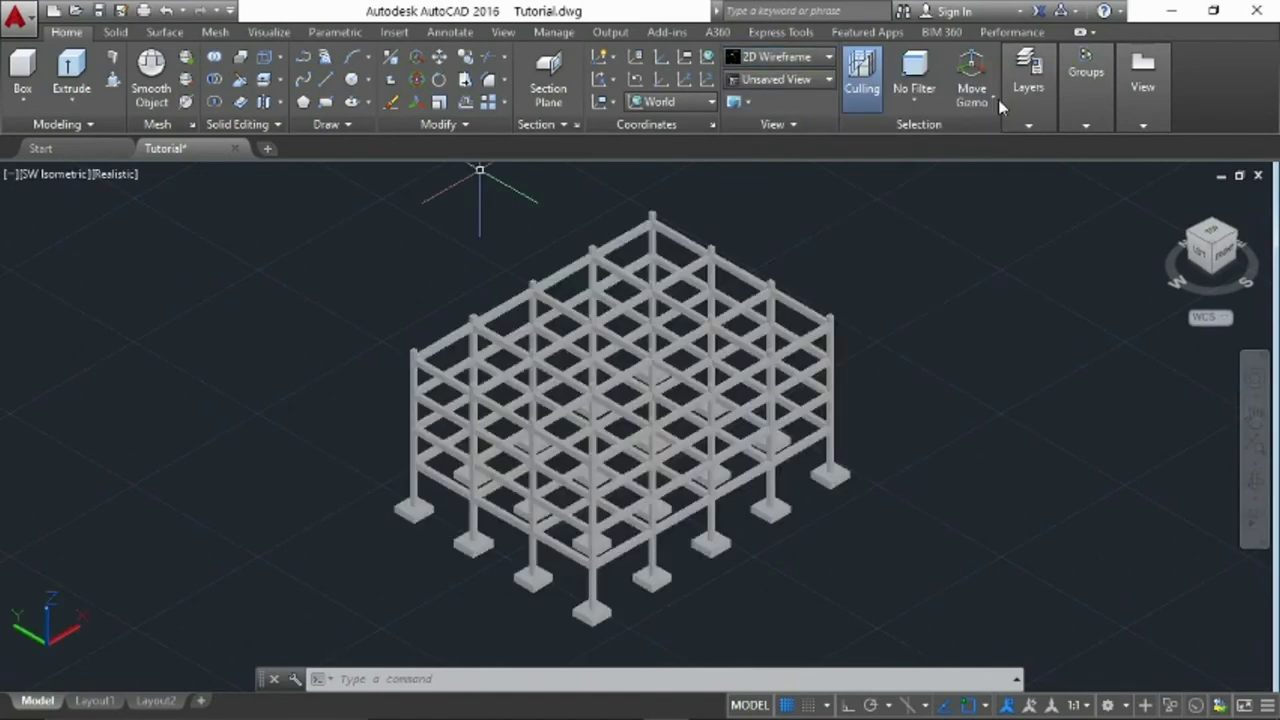
shift+middle_drag(640, 430, 640, 375)
scroll(640, 459, up, 3)
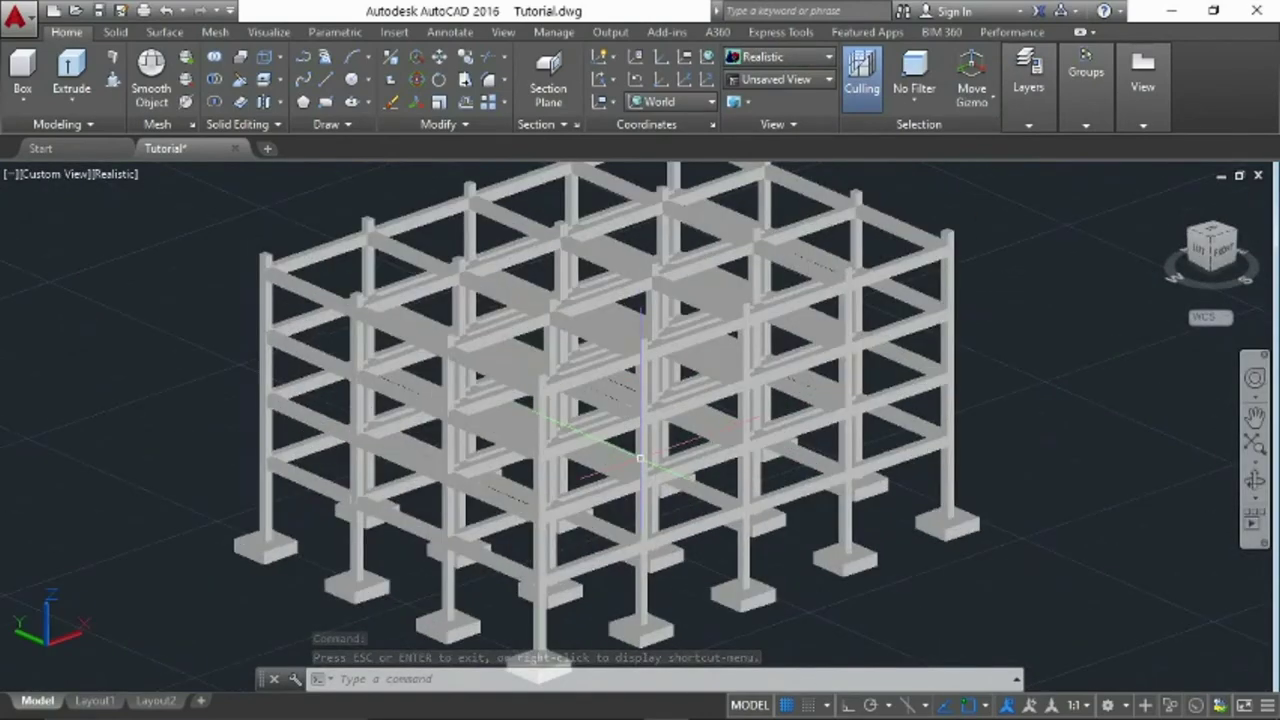
scroll(385, 205, up, 5)
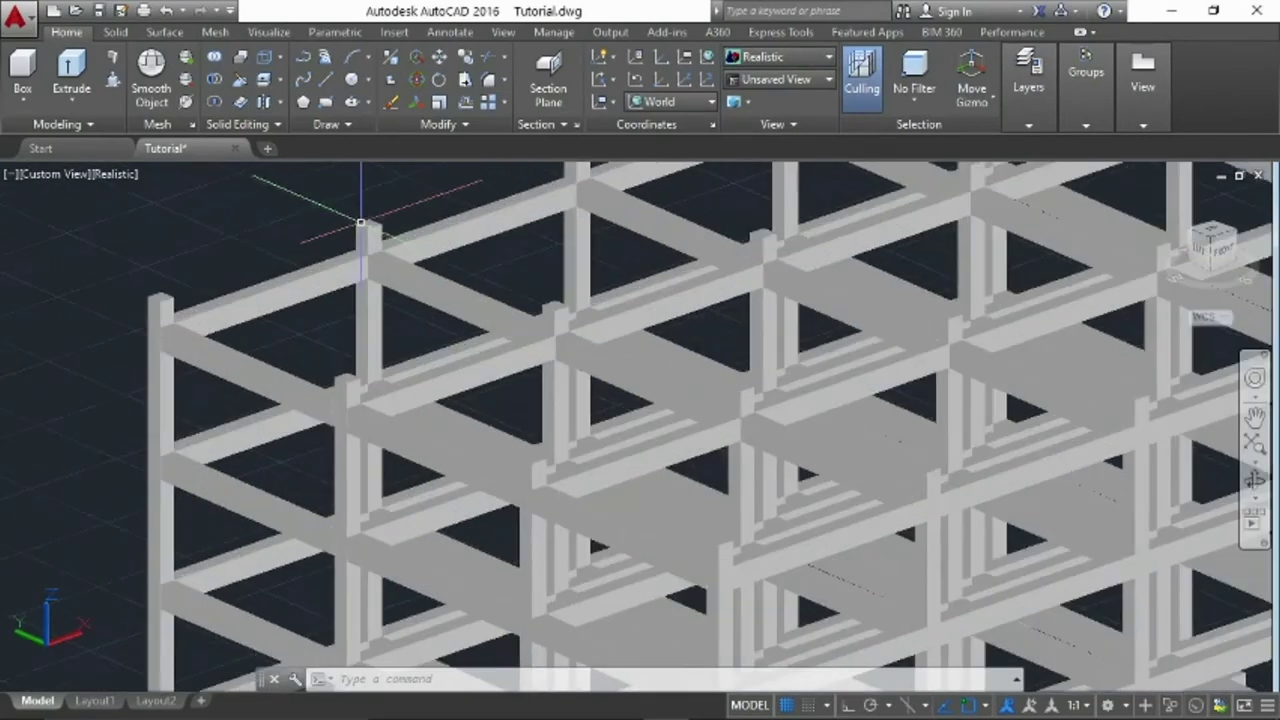
Orbit and zoom around the shaded frame to inspect the footings and upper levels
scroll(385, 290, down, 2)
scroll(385, 290, down, 2)
scroll(385, 290, down, 2)
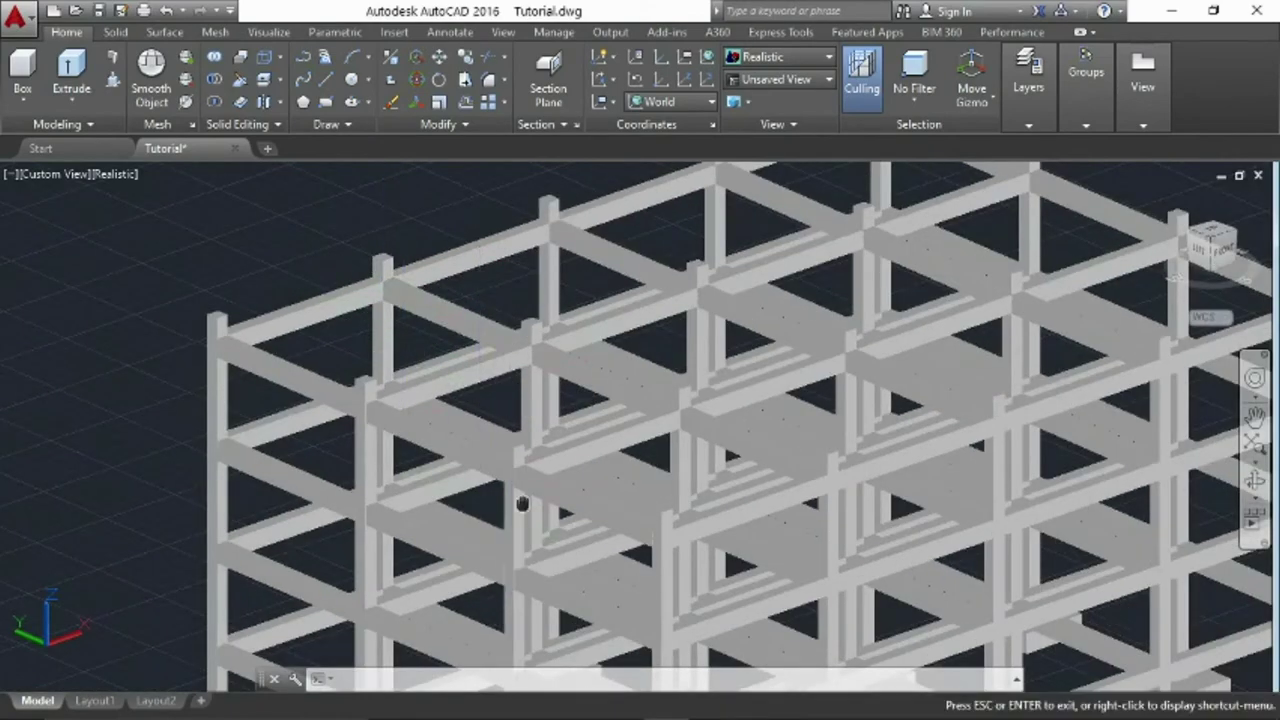
shift+middle_drag(507, 512, 595, 340)
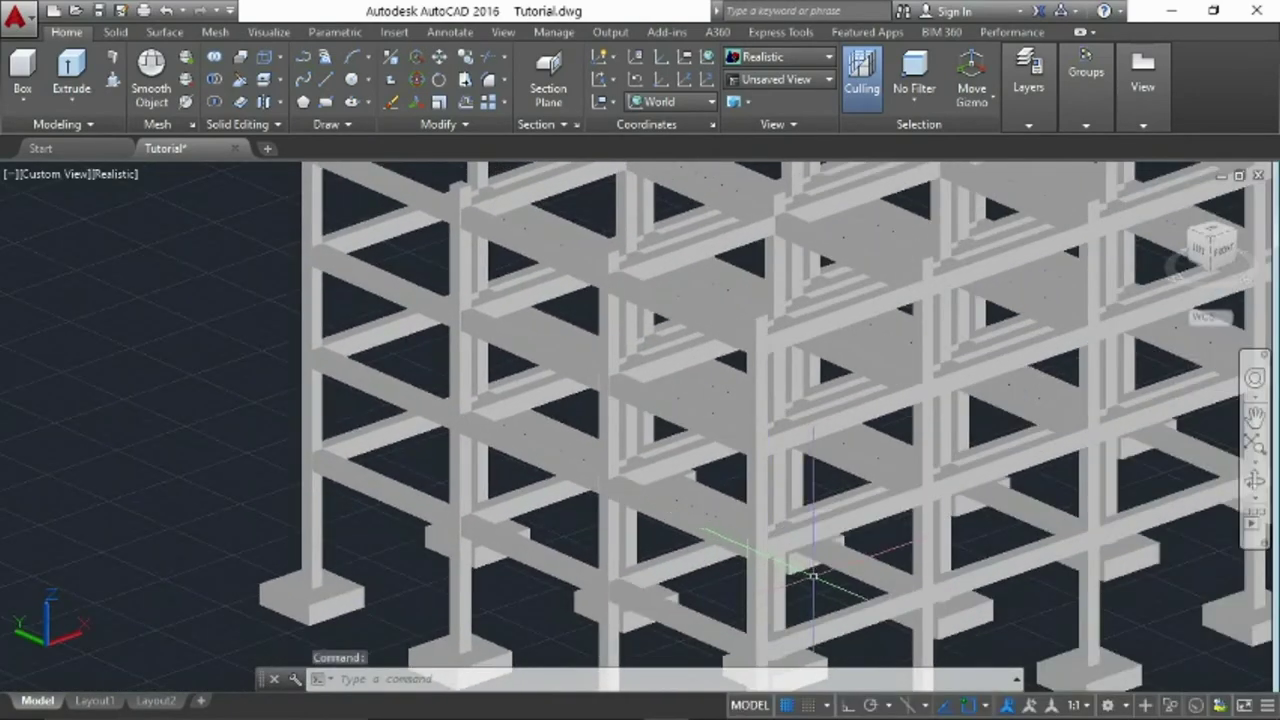
shift+middle_drag(768, 557, 571, 333)
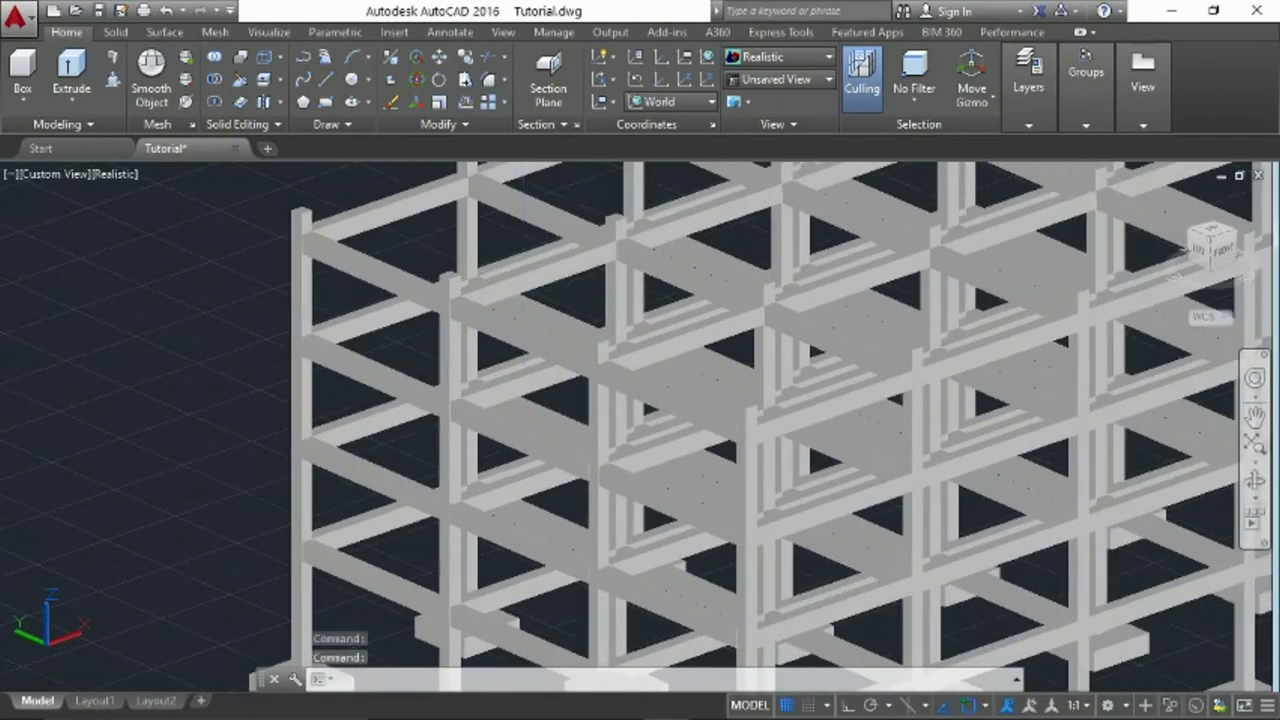
shift+middle_drag(560, 380, 571, 406)
scroll(508, 343, up, 2)
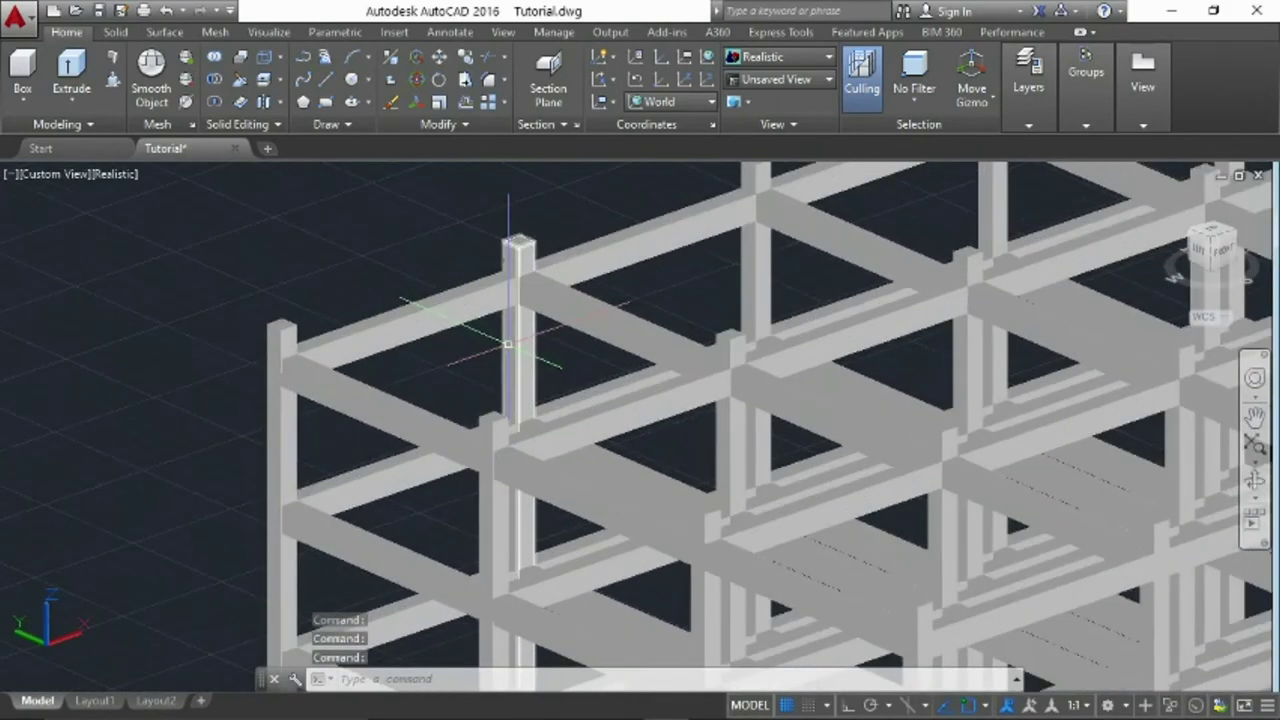
scroll(493, 317, up, 2)
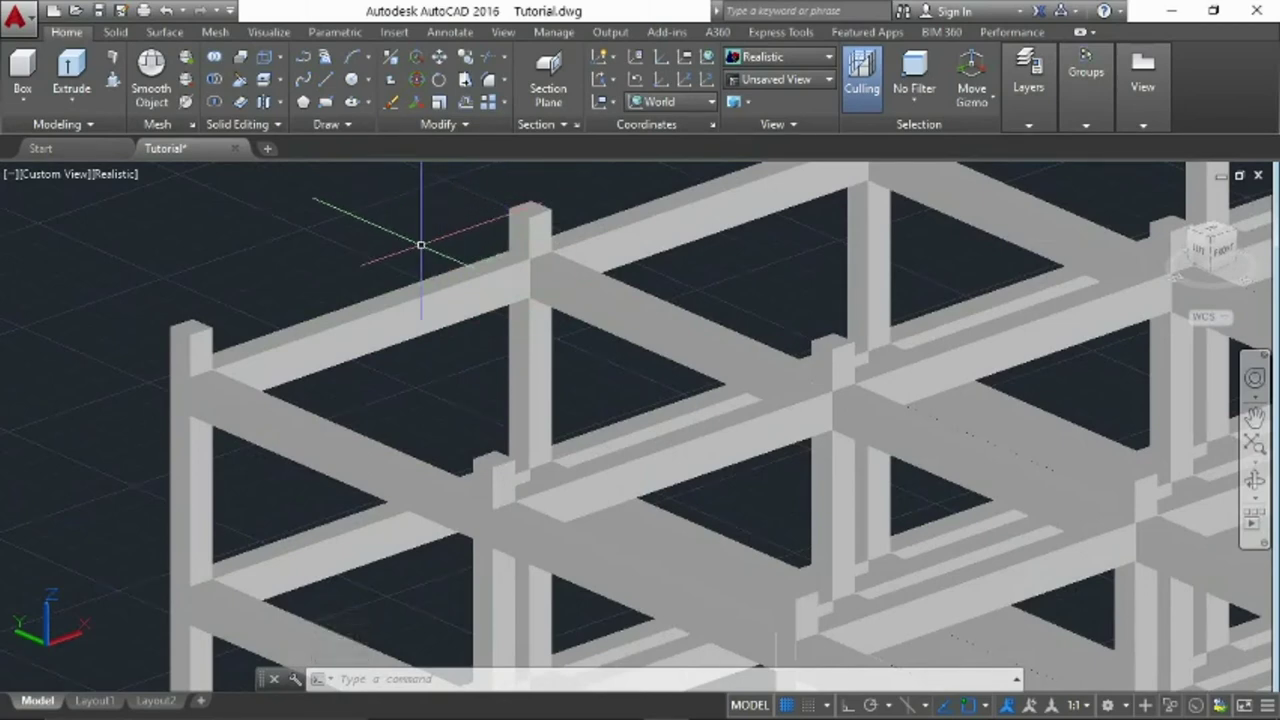
Draw a rectangle across one top-floor bay between two opposite column tops
scroll(299, 274, up, 1)
text(re)
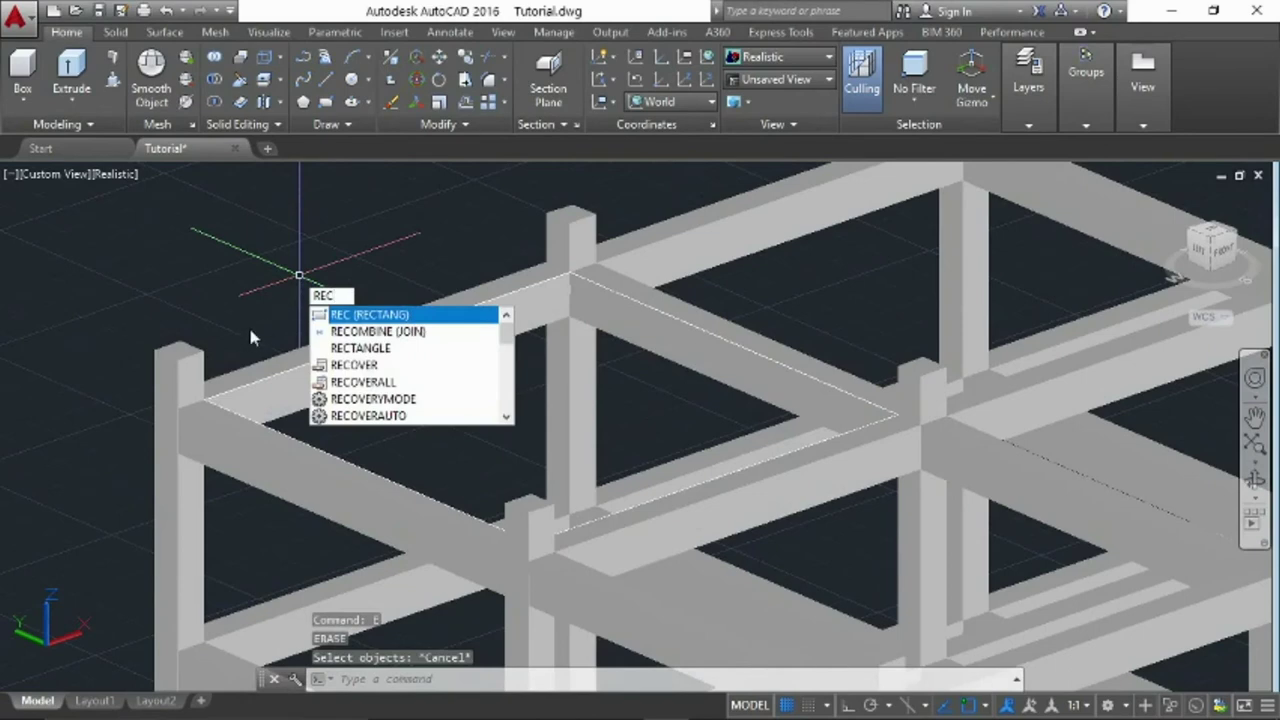
key(Return)
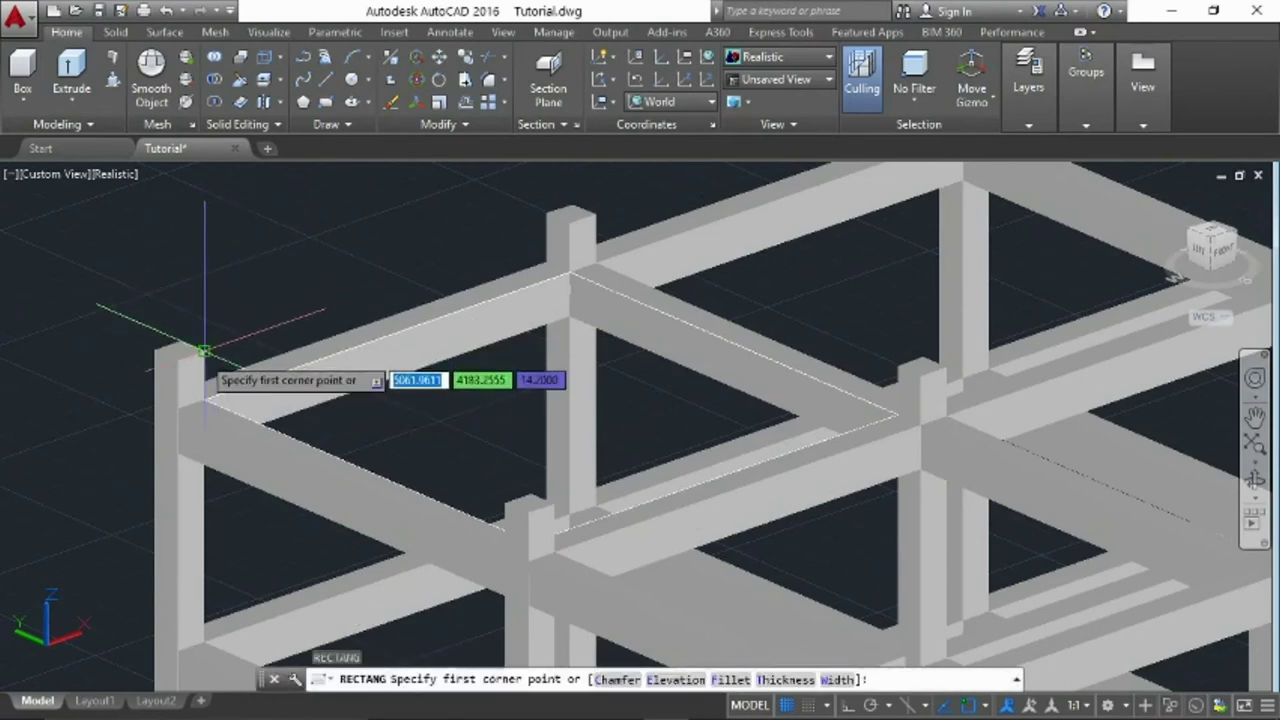
click(204, 351)
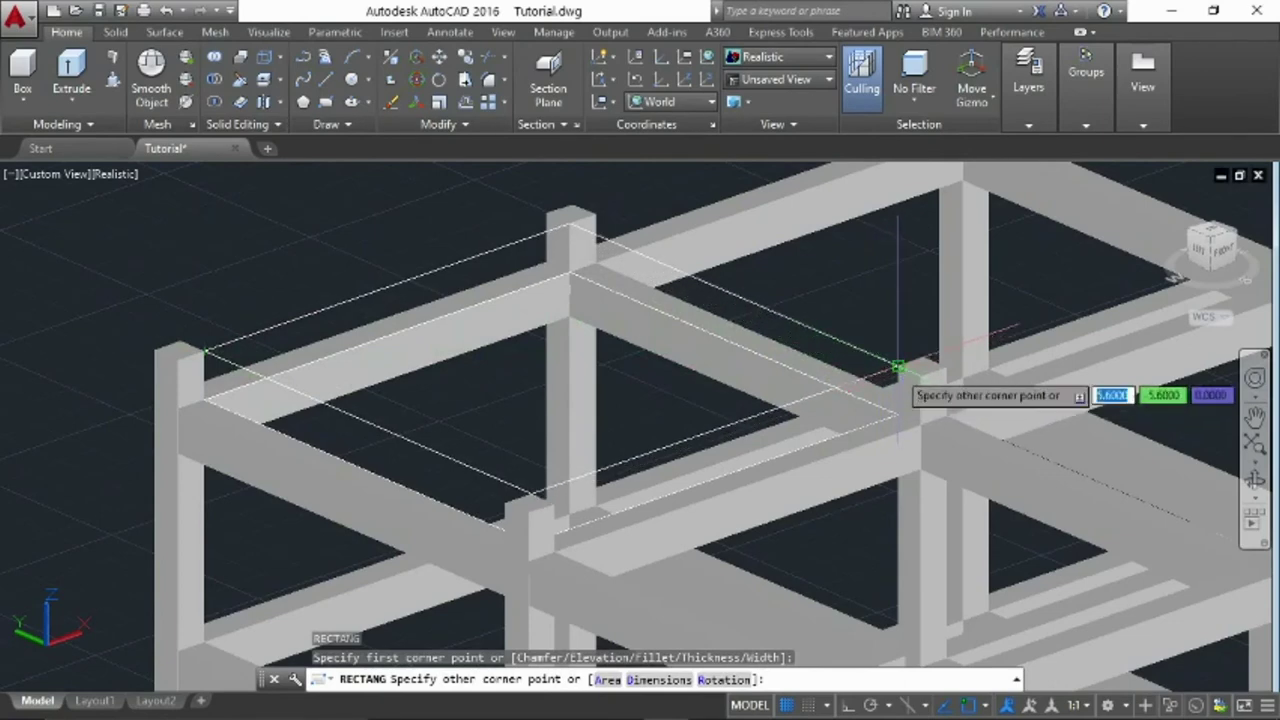
click(898, 369)
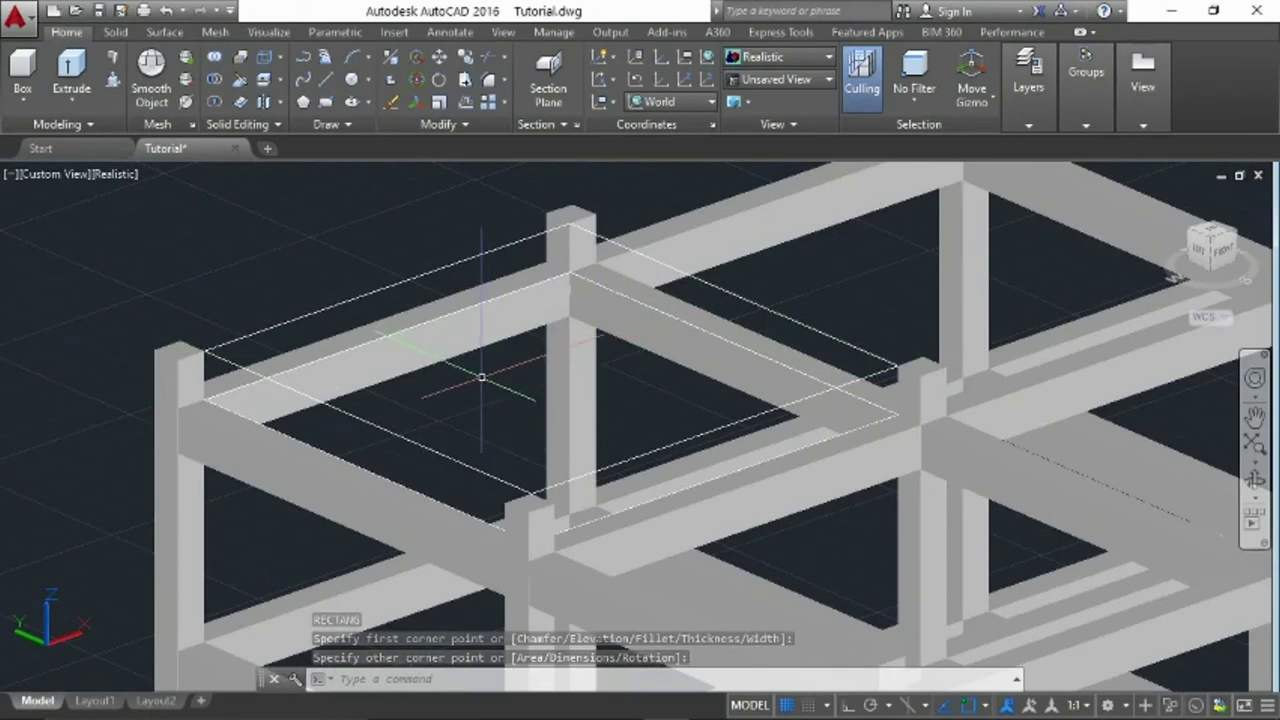
middle_drag(481, 377, 503, 405)
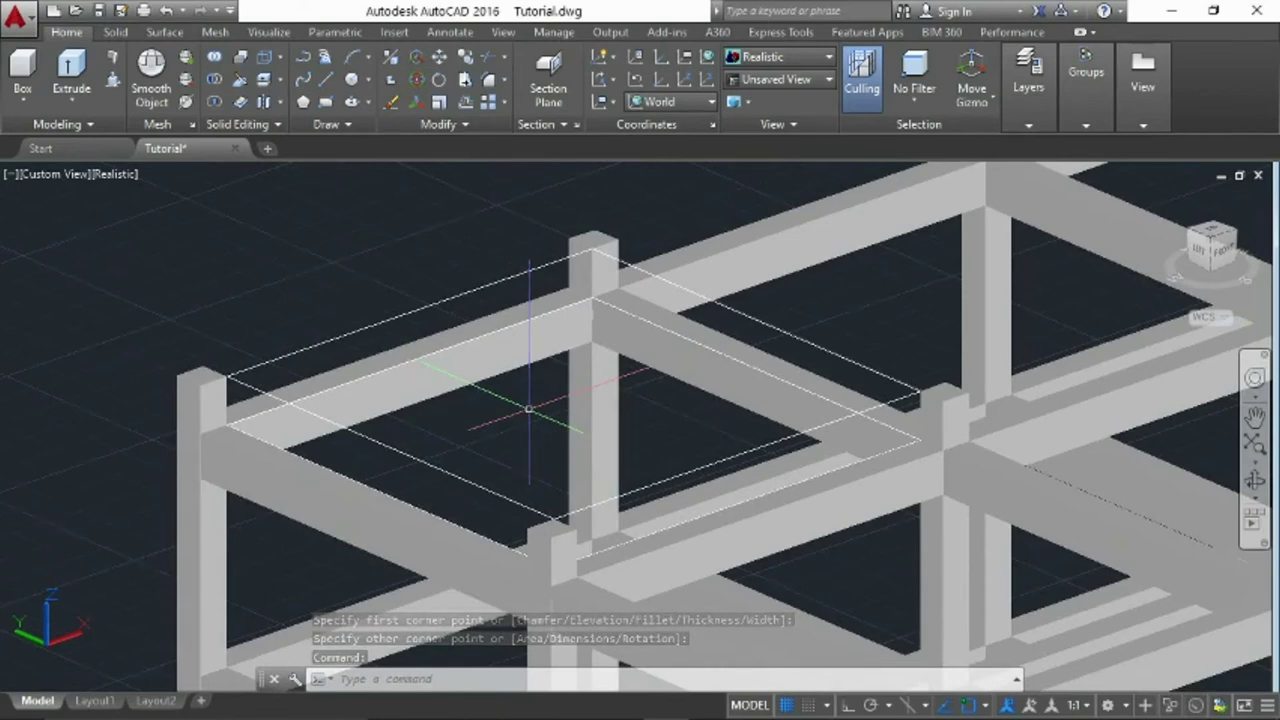
Convert the bay rectangle into a region surface
text(region)
key(Return)
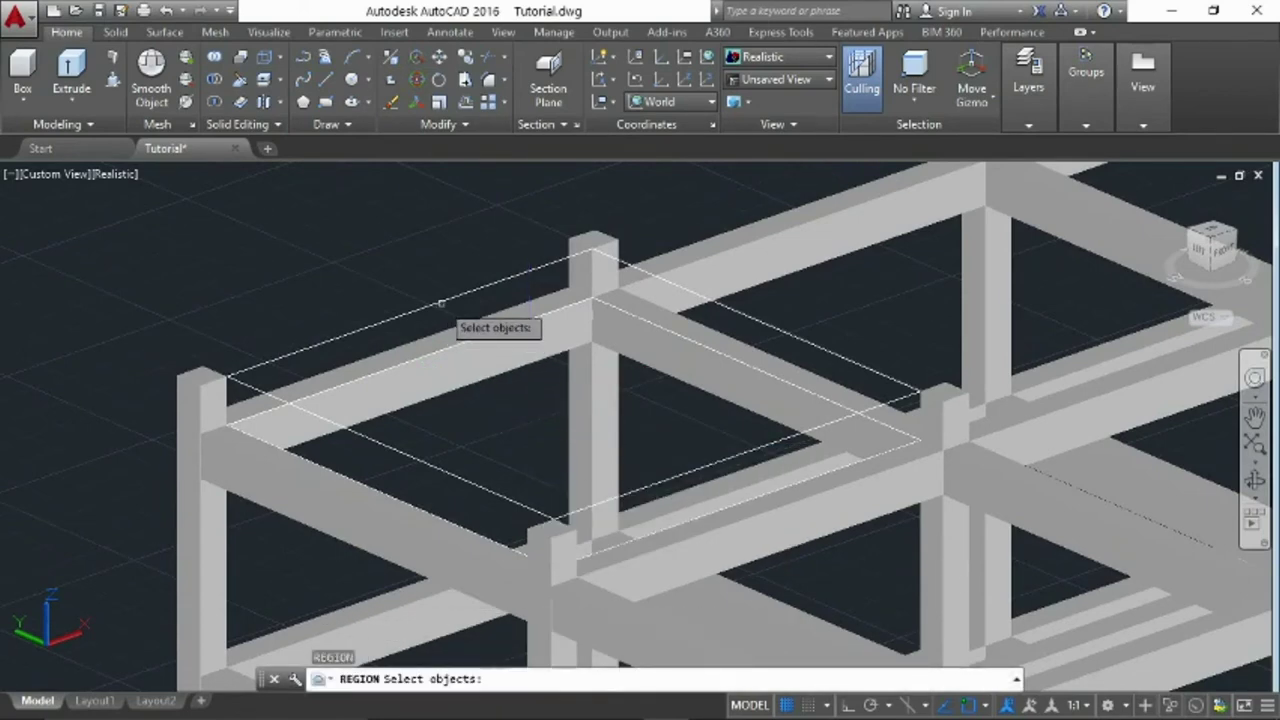
click(441, 301)
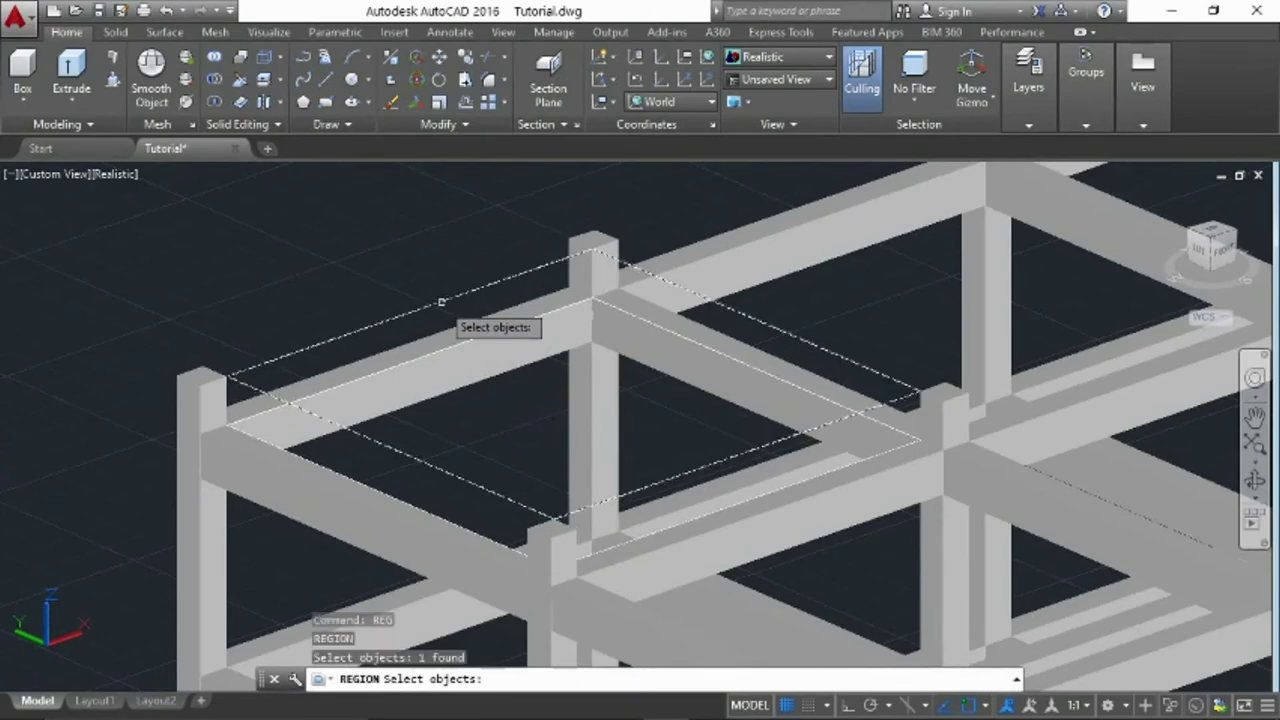
key(Return)
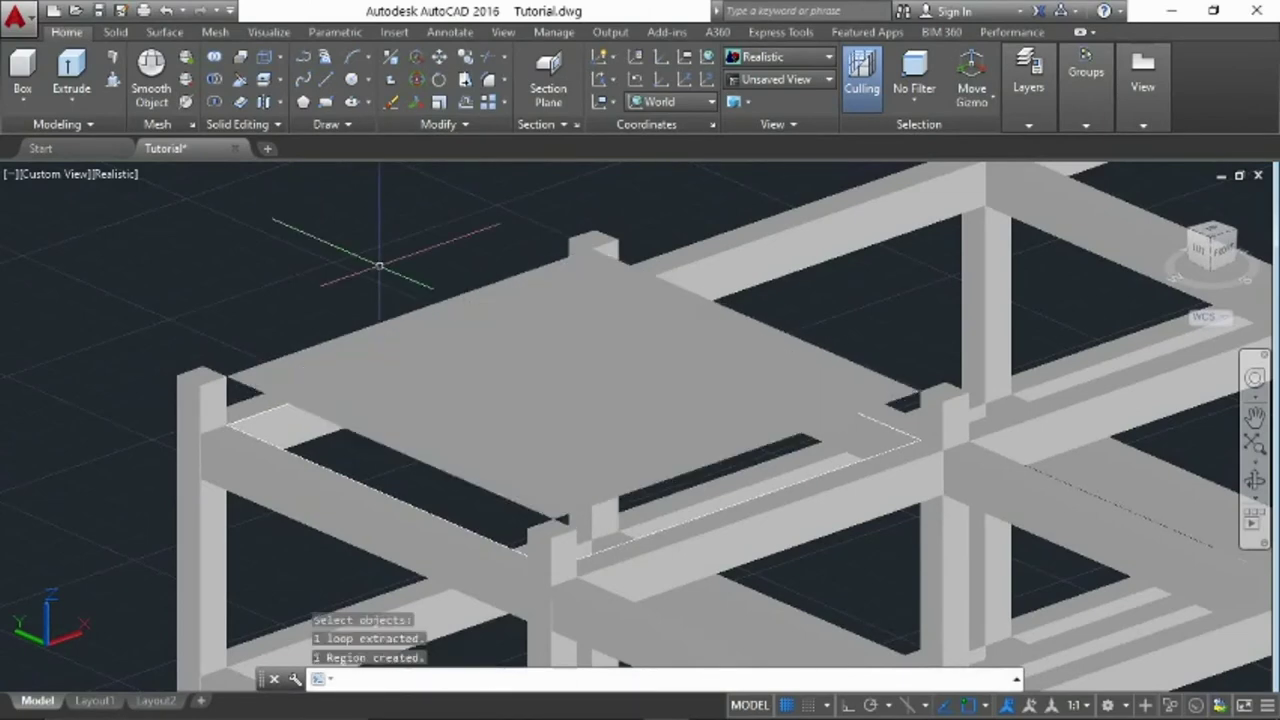
Extrude the bay region by -0.1 into a thin solid slab
text(ext)
key(Return)
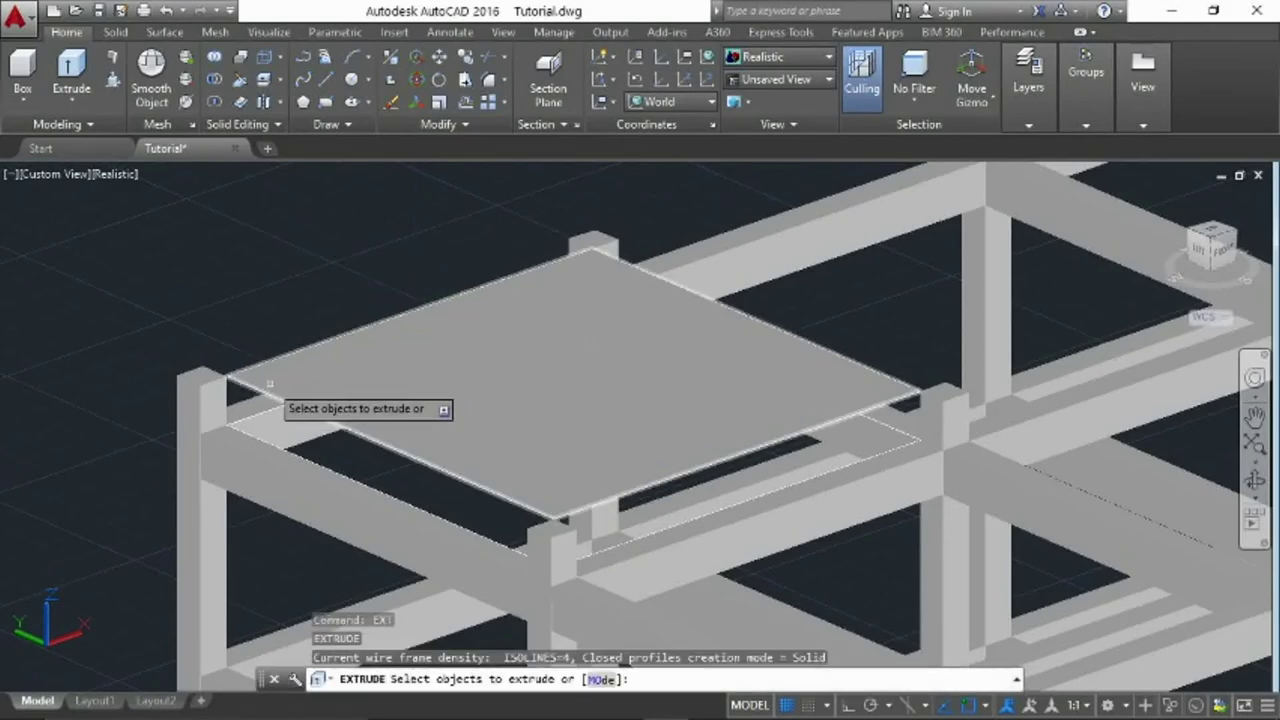
click(265, 370)
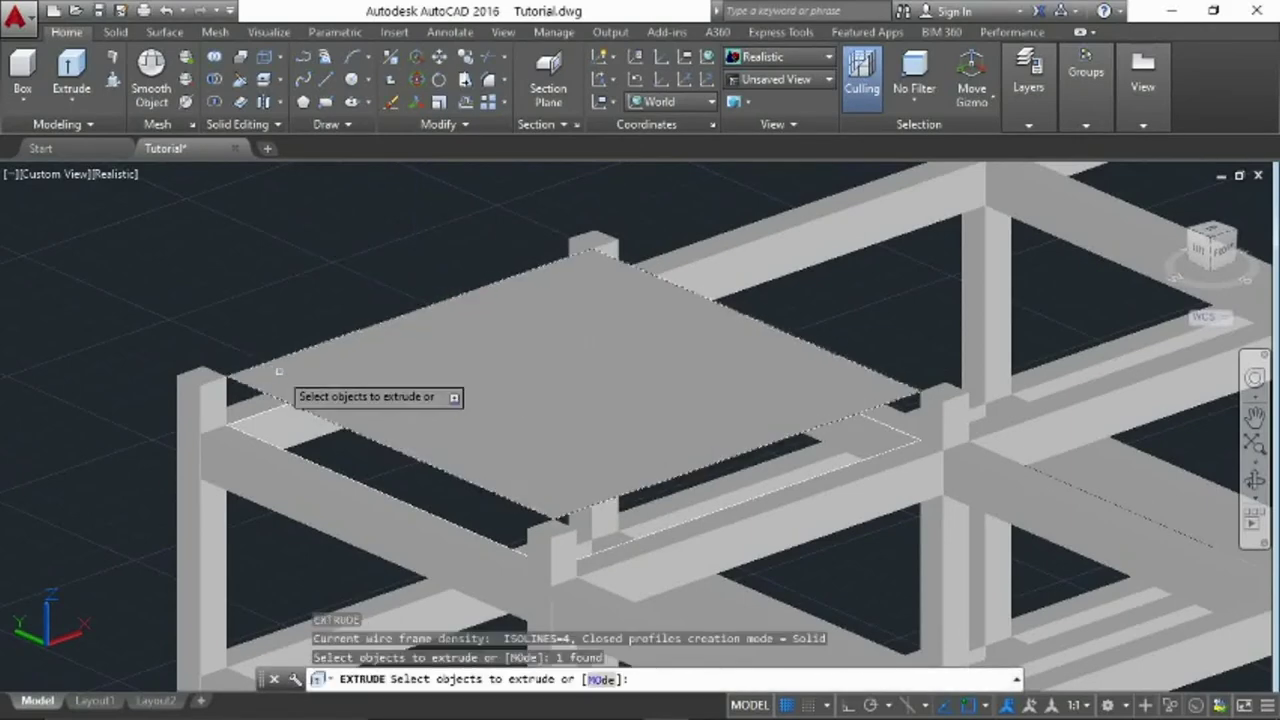
key(Return)
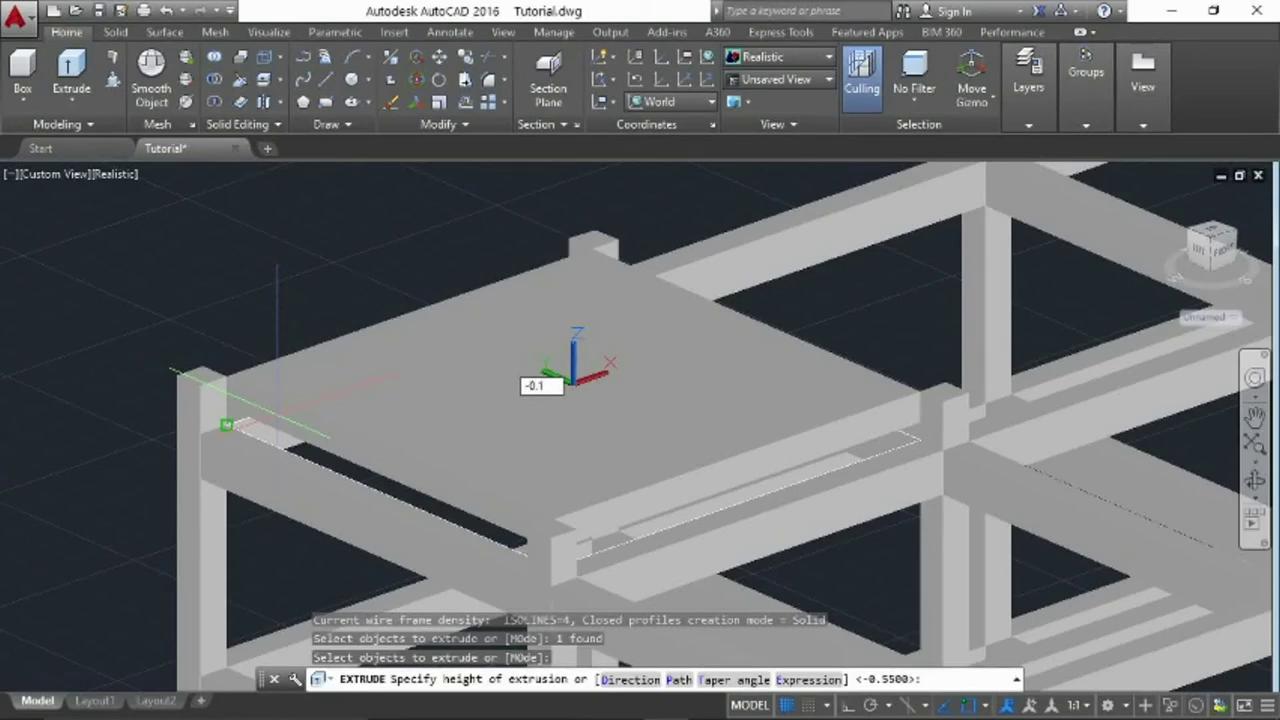
key(Return)
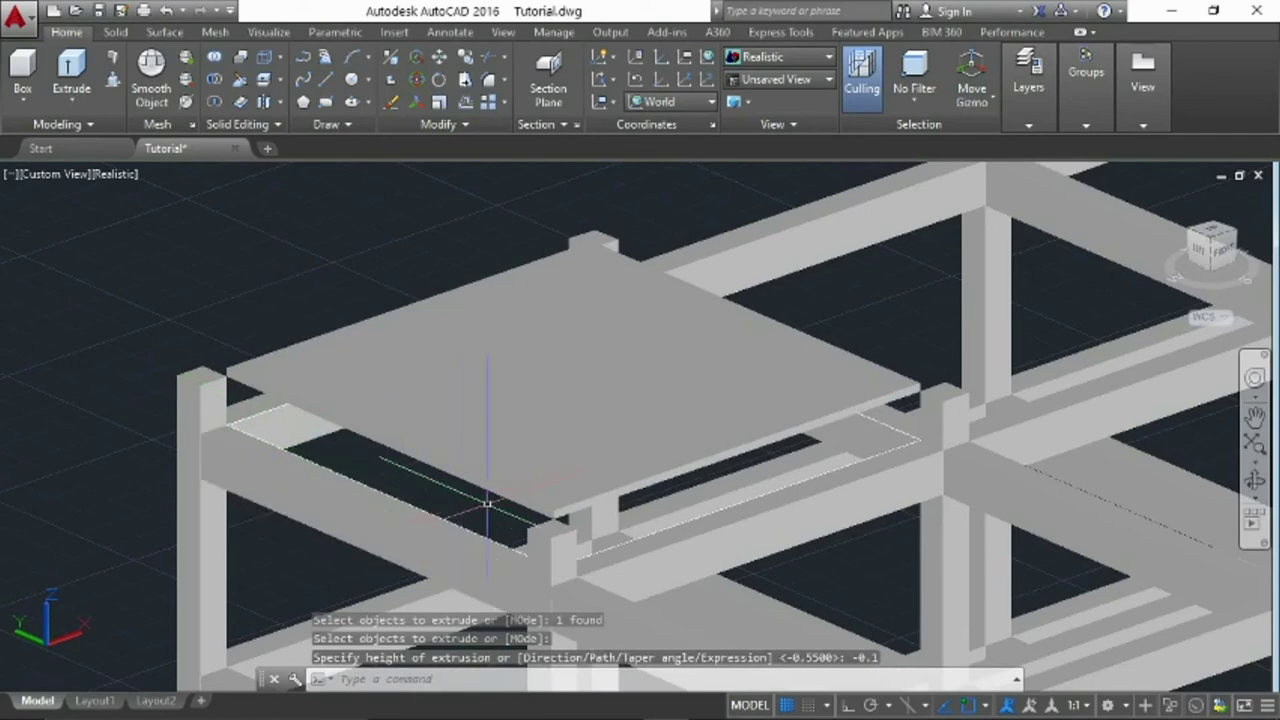
middle_drag(490, 503, 673, 420)
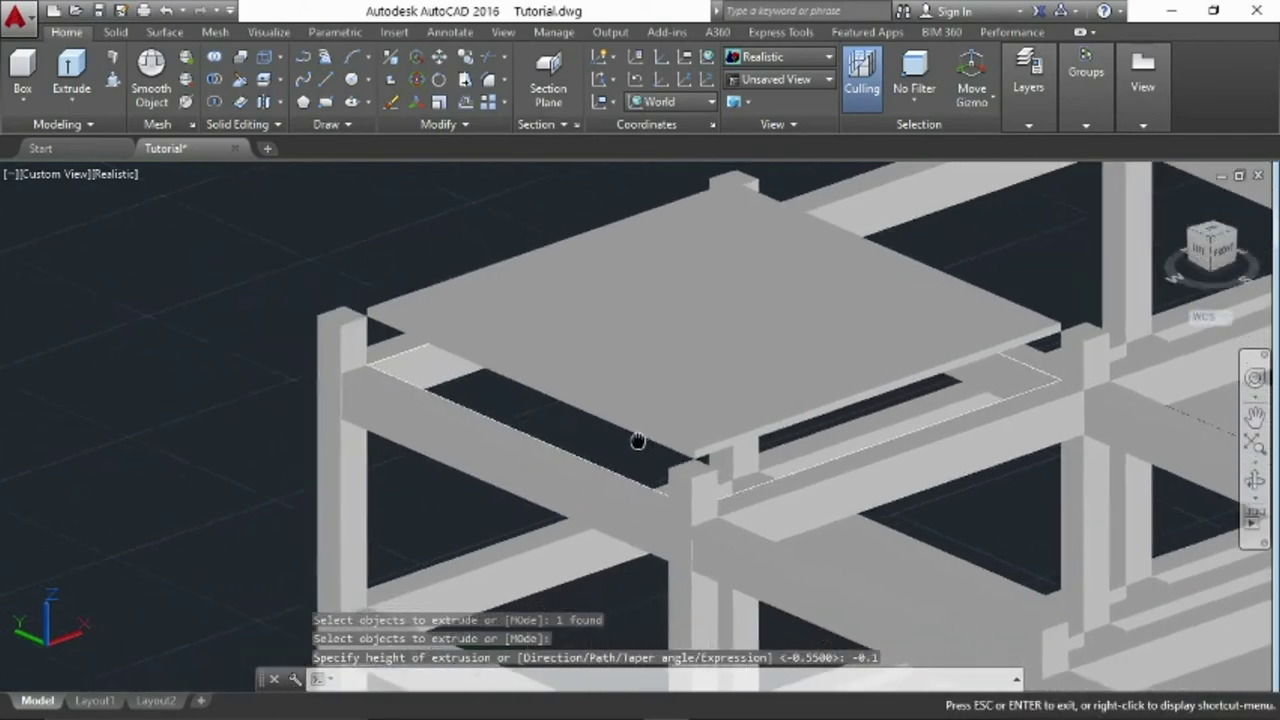
scroll(456, 343, up, 2)
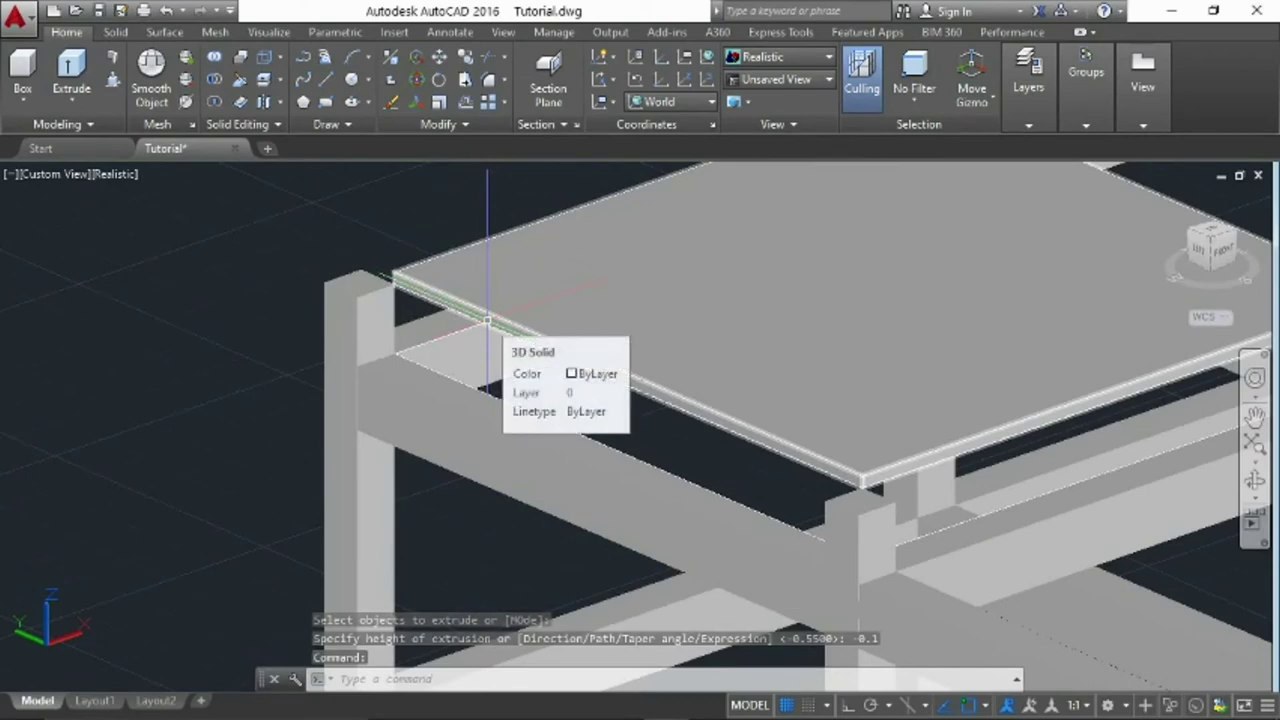
text(co)
key(Return)
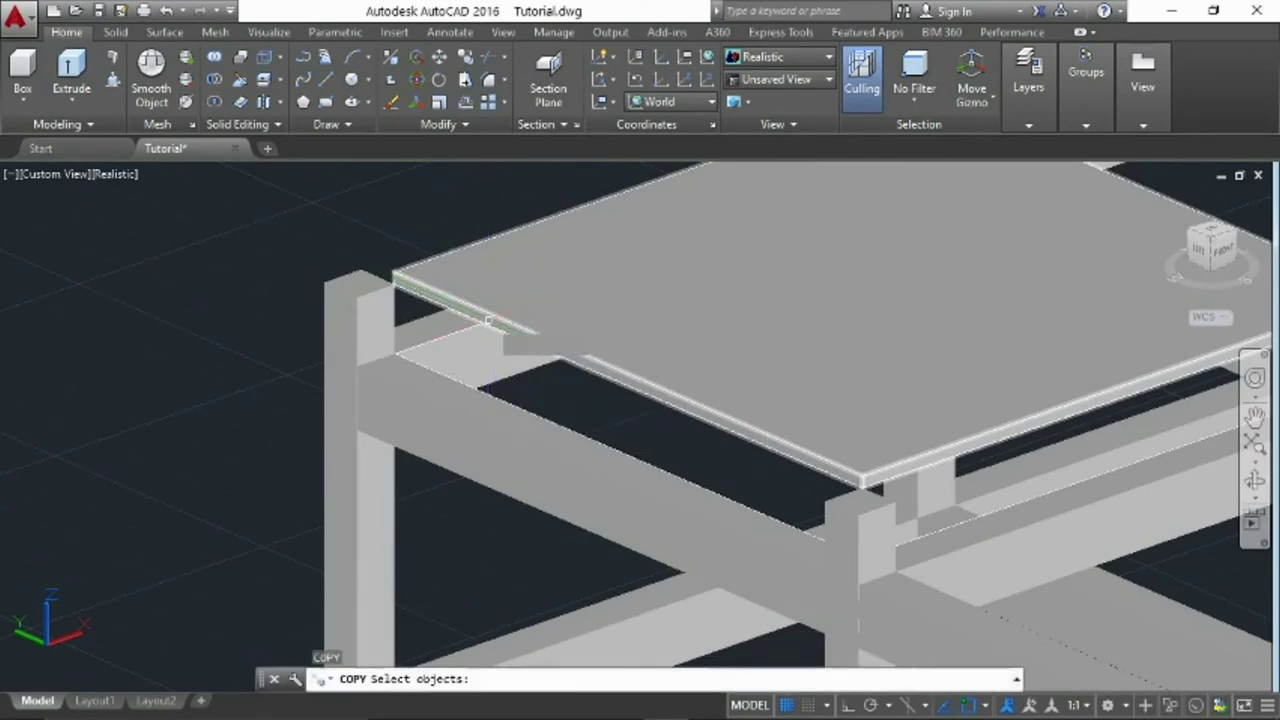
Copy the slab from its corner into the neighbouring bay
click(436, 289)
key(Return)
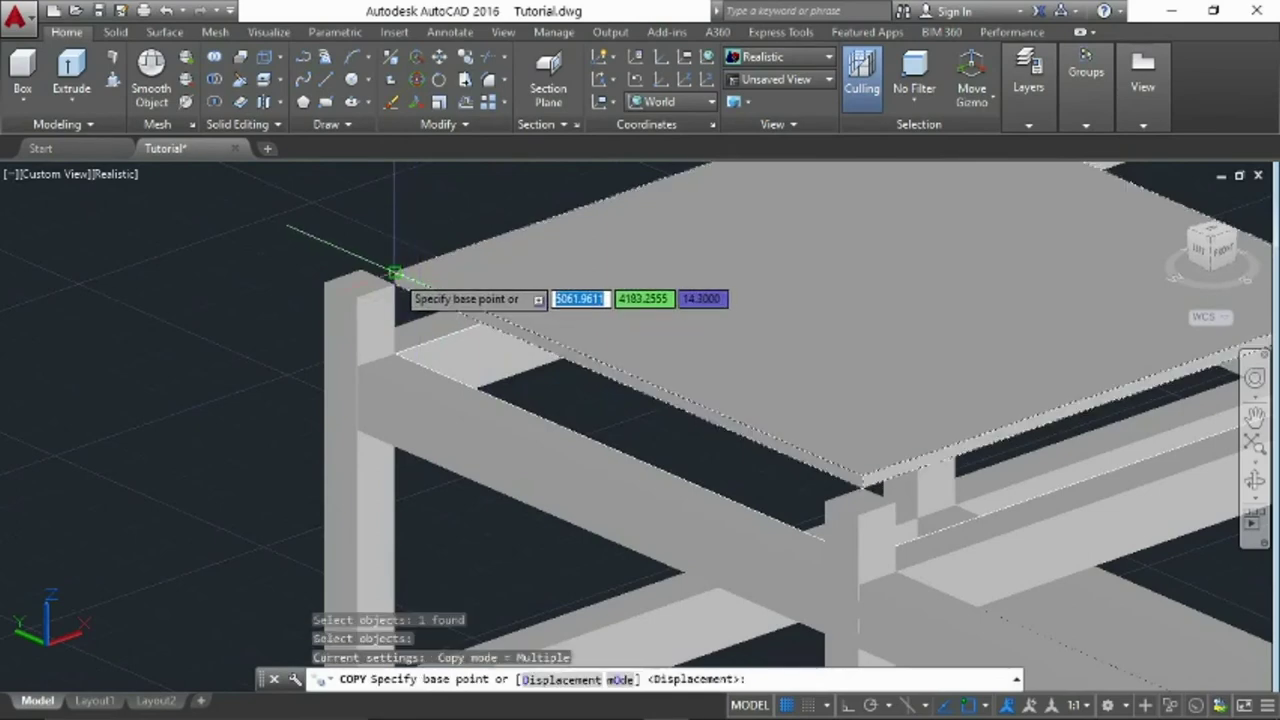
click(396, 279)
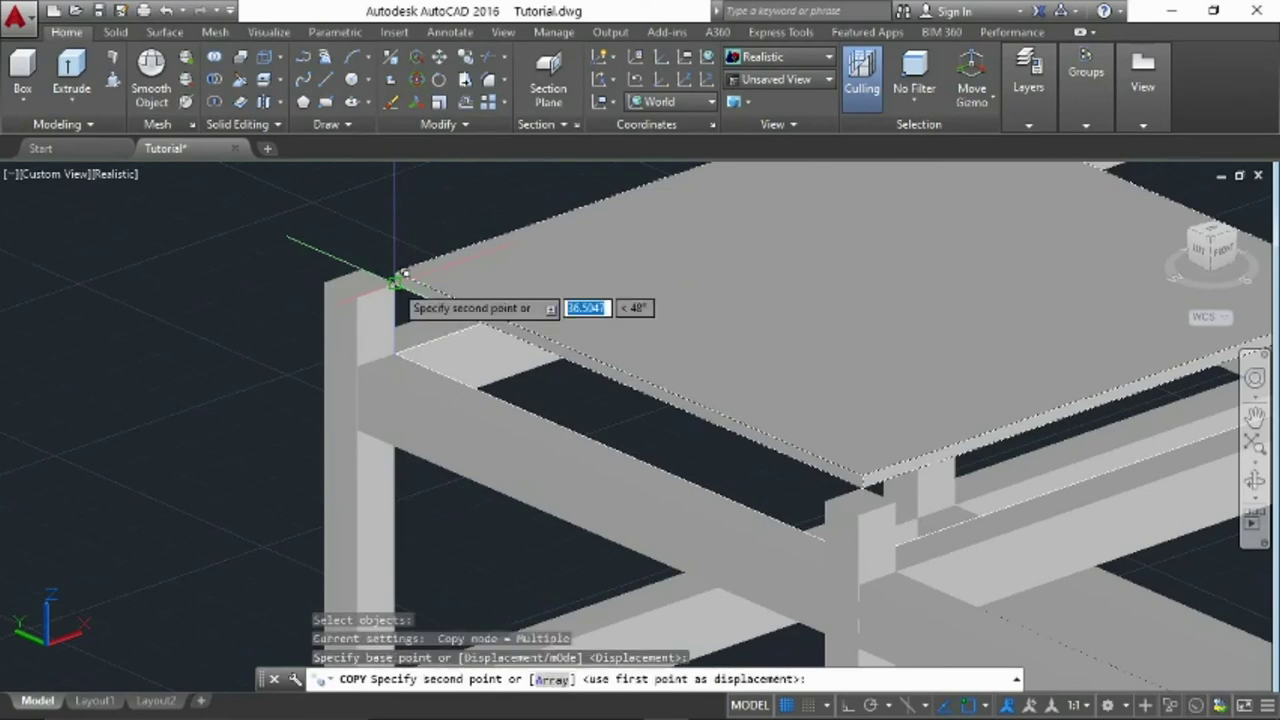
click(905, 500)
scroll(905, 500, down, 3)
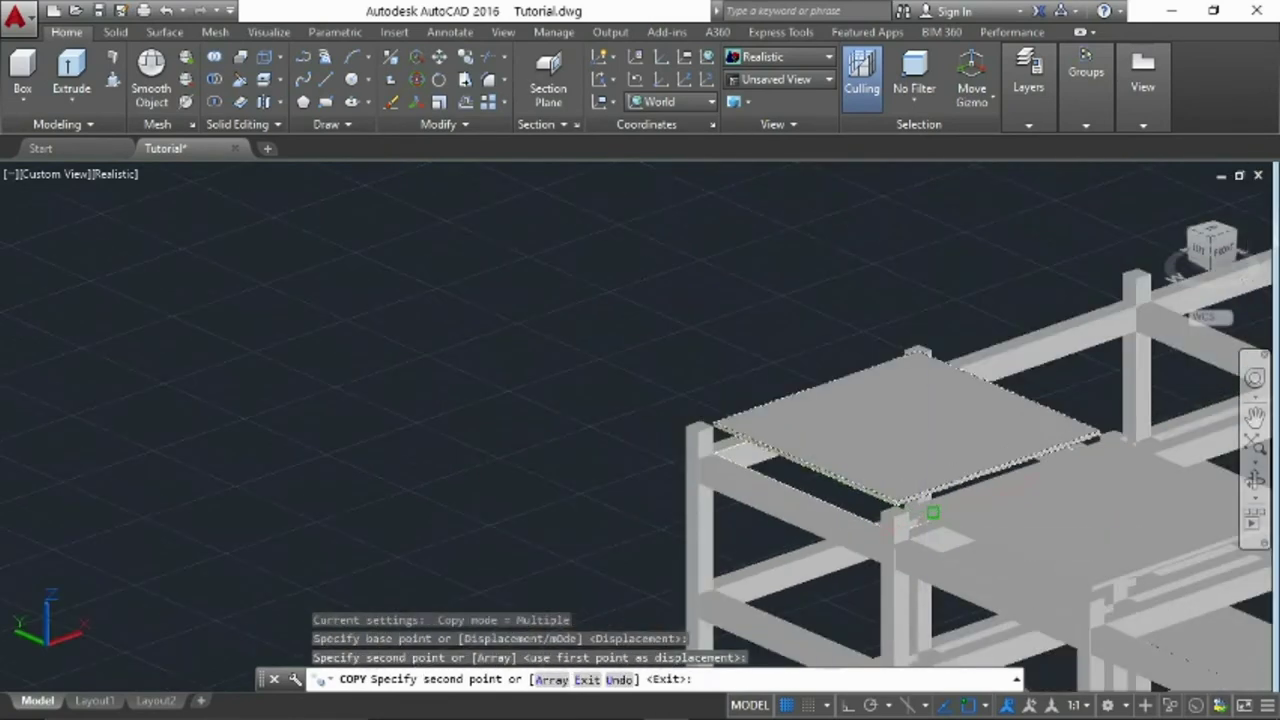
scroll(523, 400, down, 2)
scroll(306, 326, down, 2)
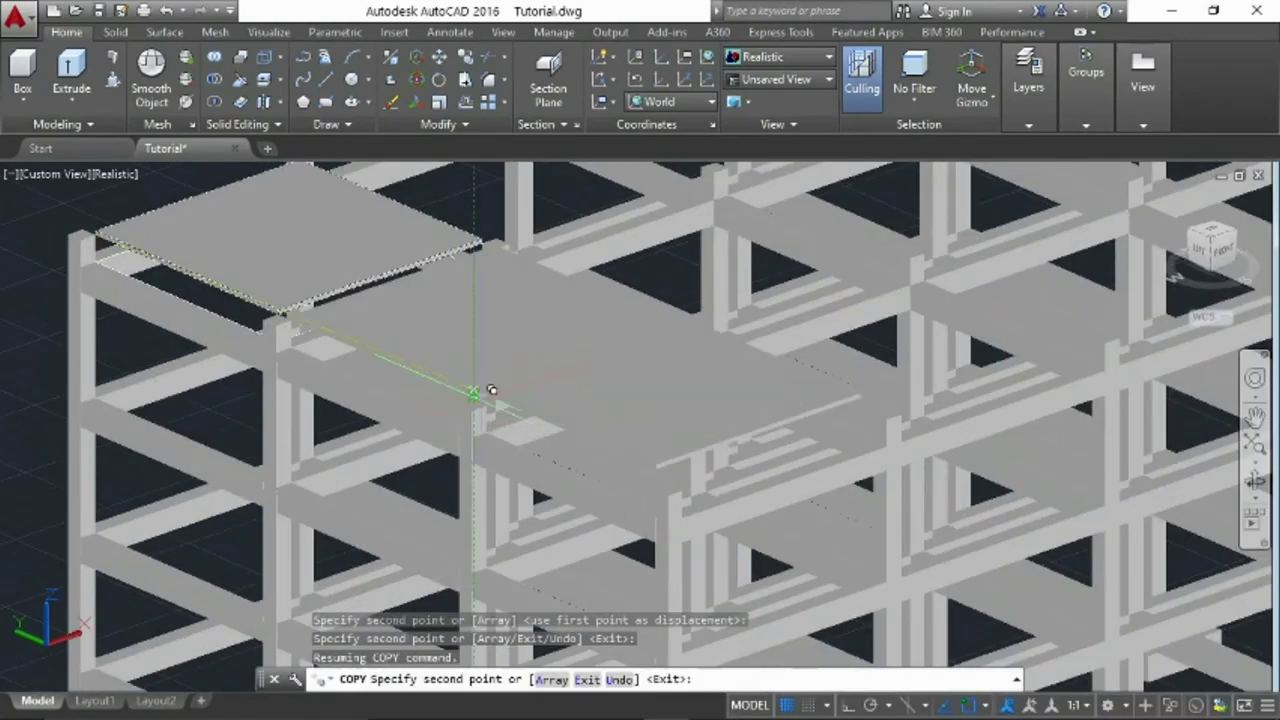
scroll(490, 398, down, 5)
scroll(620, 372, up, 2)
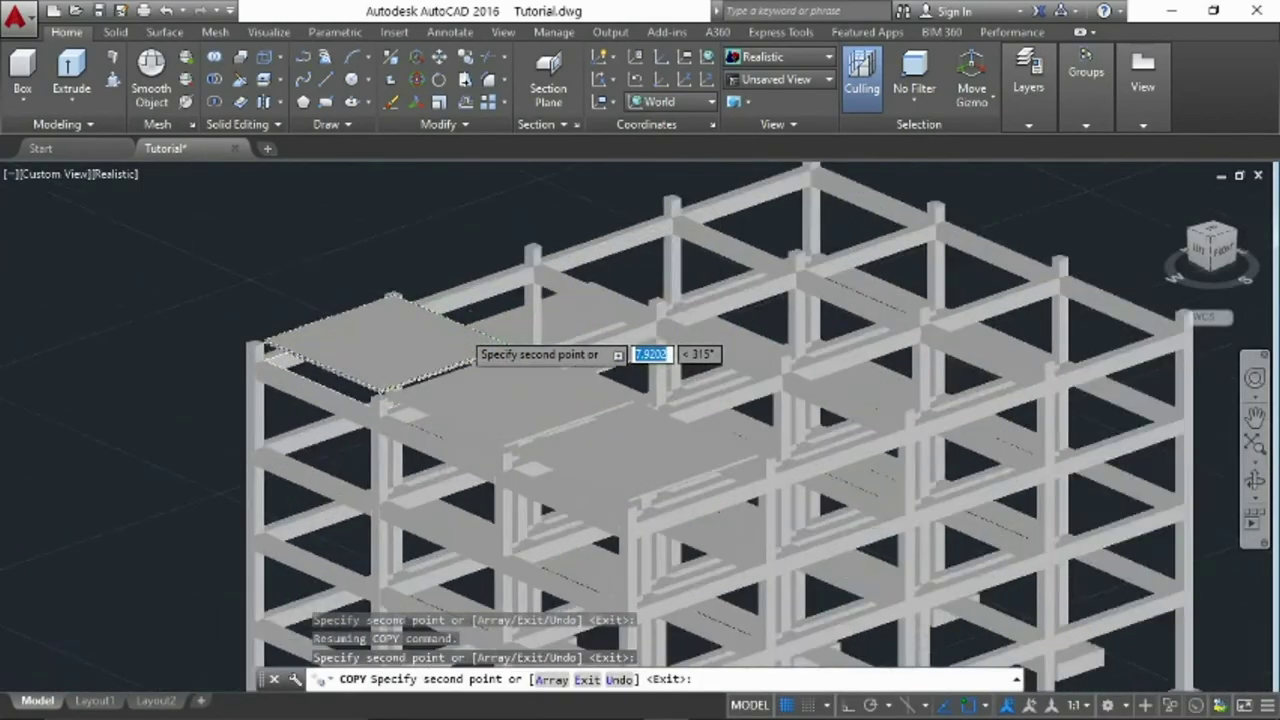
scroll(510, 350, up, 3)
scroll(565, 427, up, 2)
scroll(565, 427, up, 1)
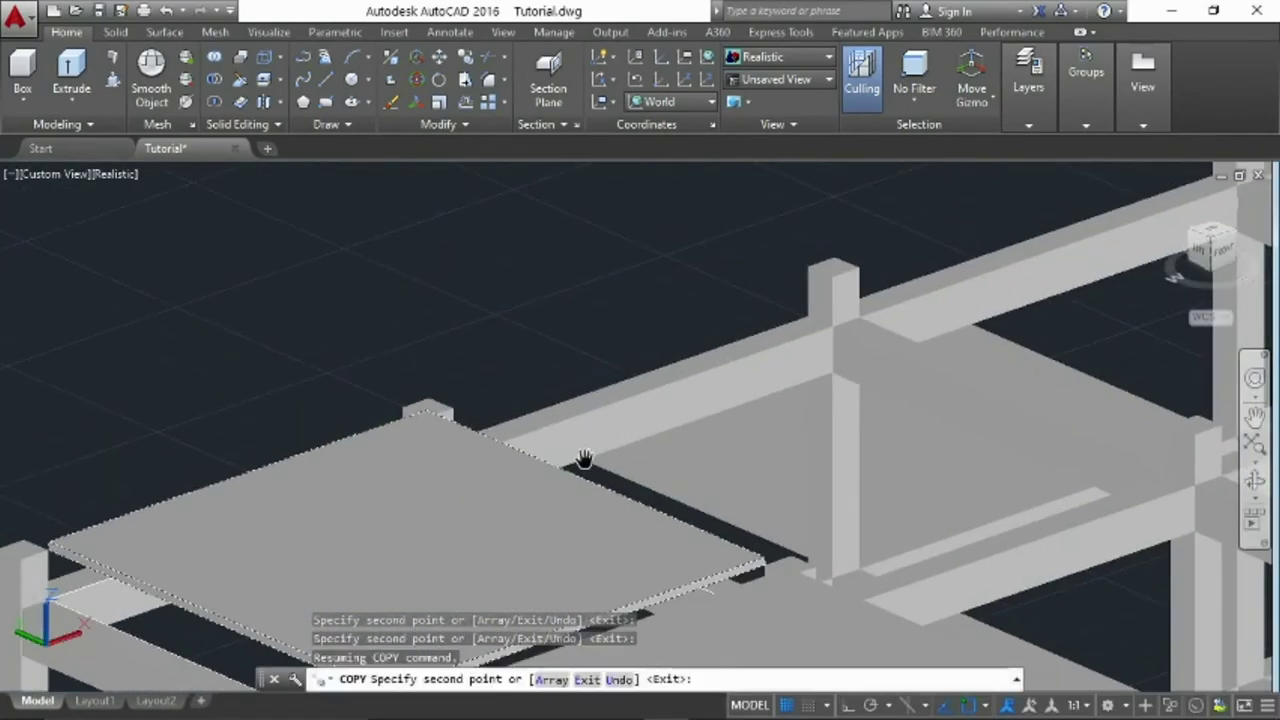
Pan and zoom to bring the beam structure and remaining bays into view
middle_drag(570, 455, 266, 386)
scroll(110, 368, down, 1)
scroll(186, 363, down, 2)
scroll(240, 363, down, 3)
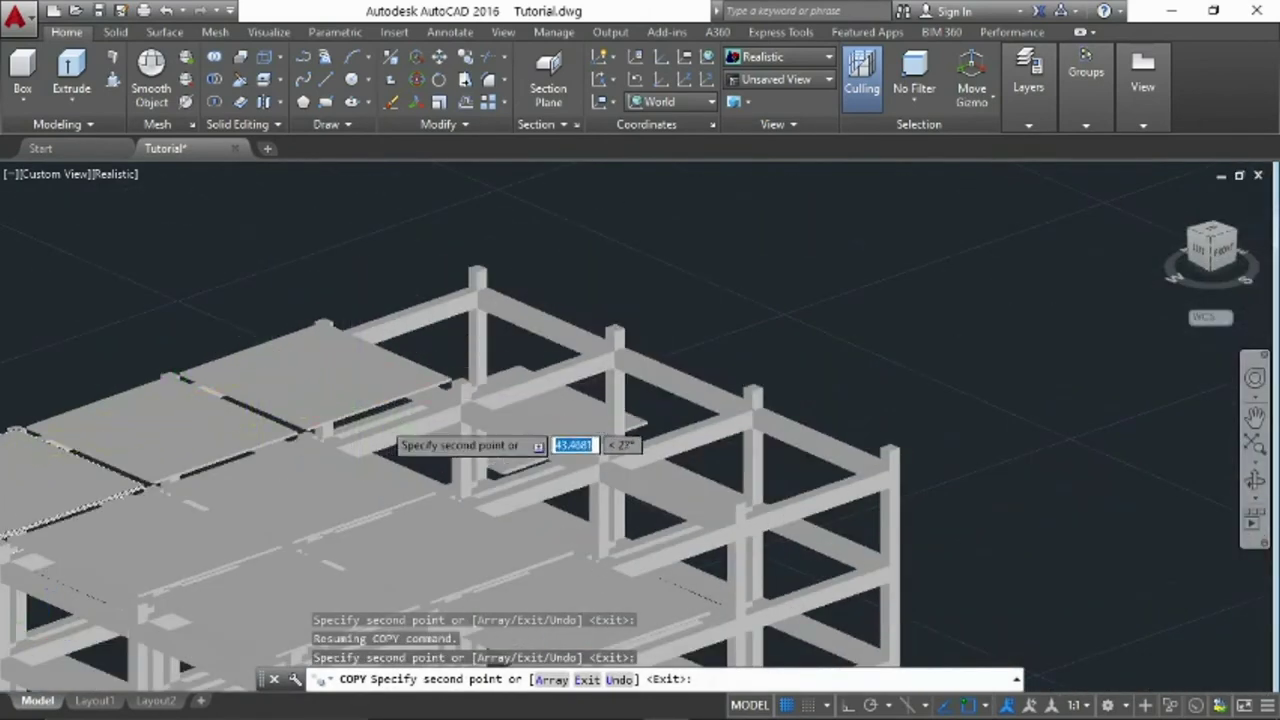
scroll(395, 440, up, 3)
scroll(300, 505, up, 2)
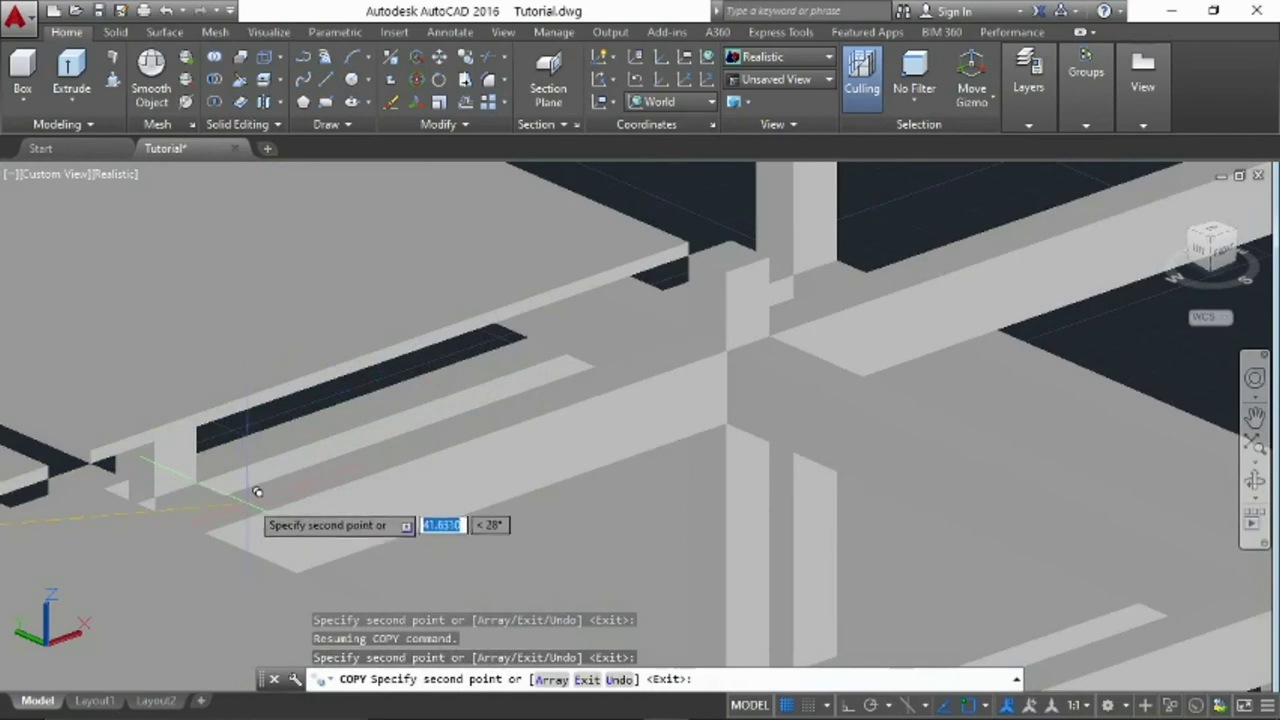
scroll(290, 495, up, 2)
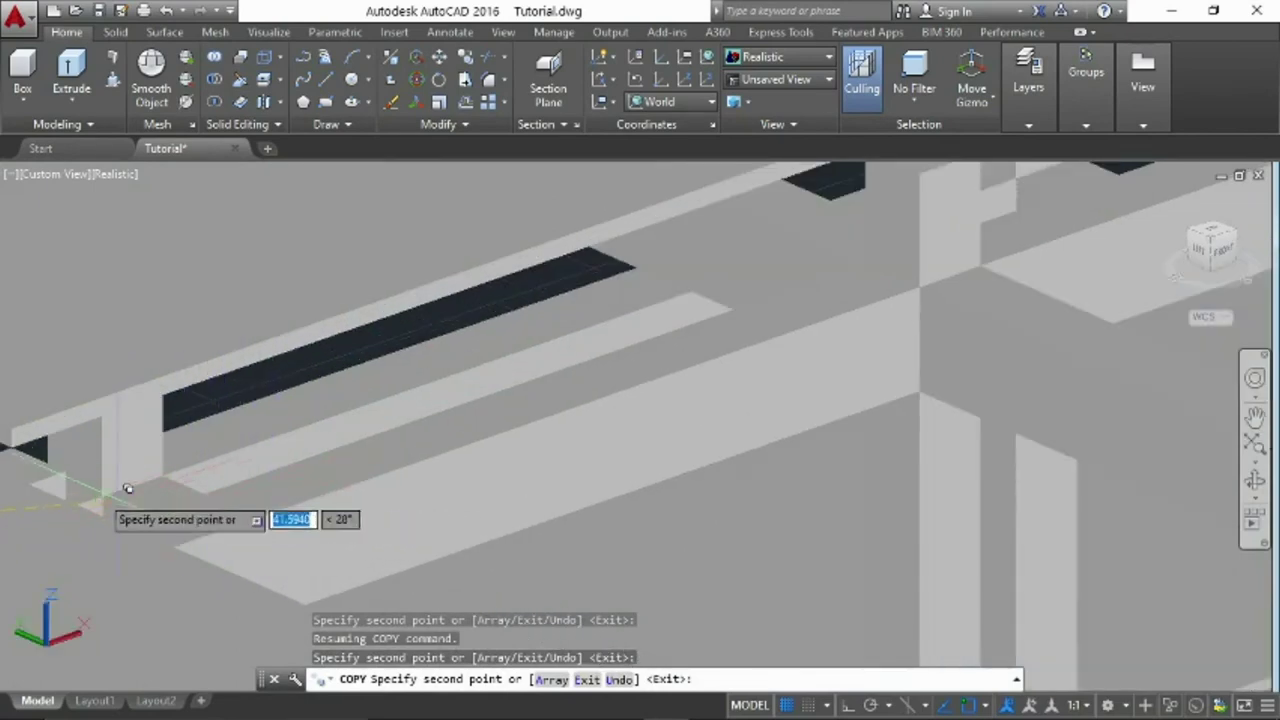
scroll(71, 457, down, 5)
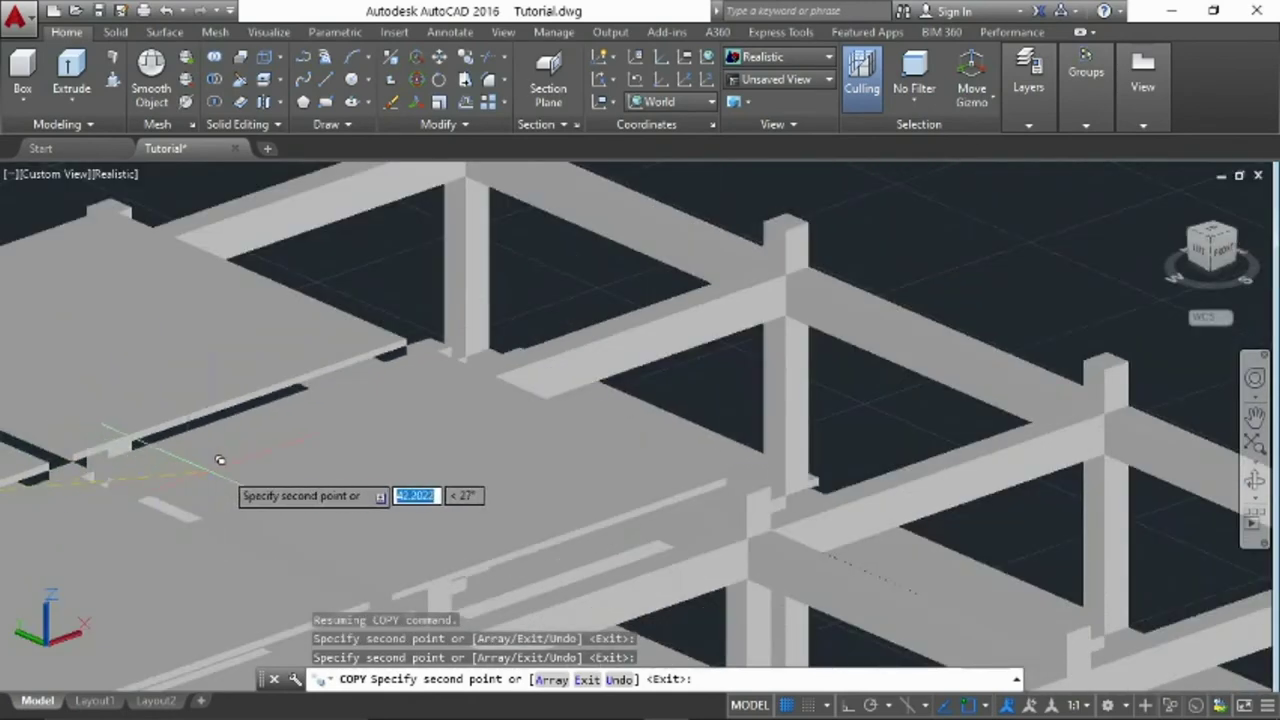
scroll(194, 457, up, 2)
middle_drag(194, 457, 376, 289)
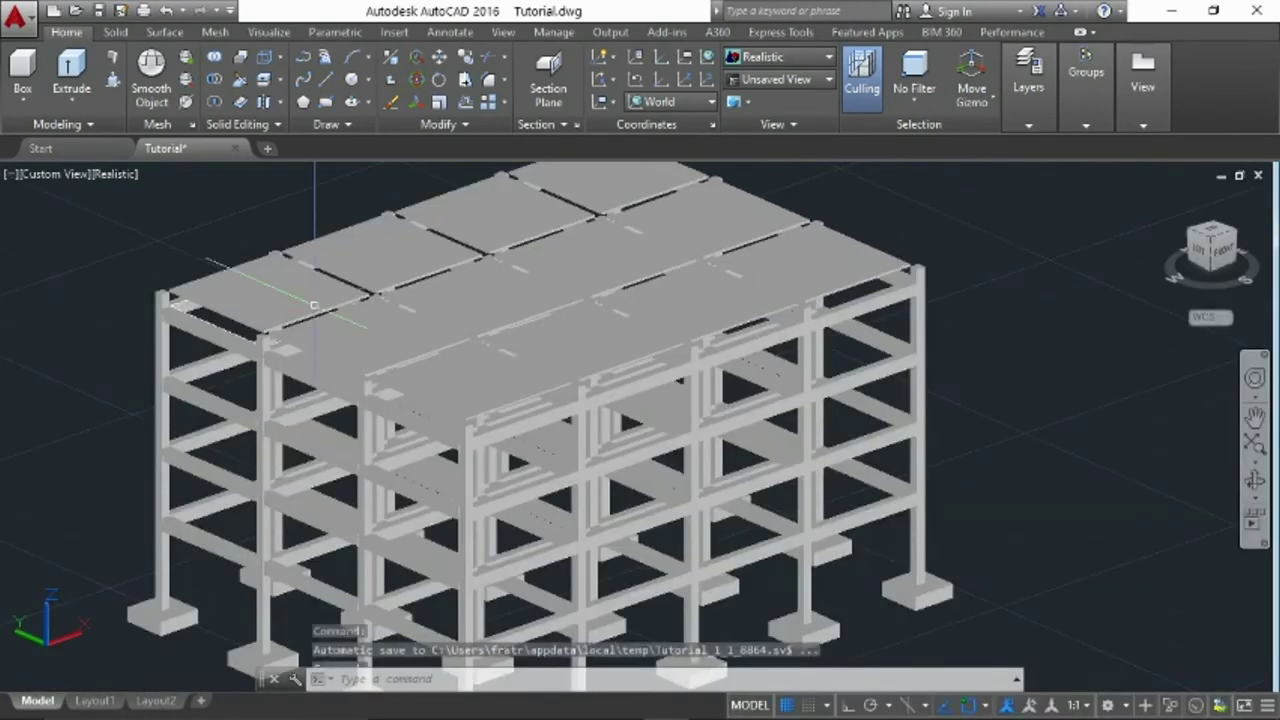
Start a copy with CO and select all twelve roof slabs
text(co)
key(Return)
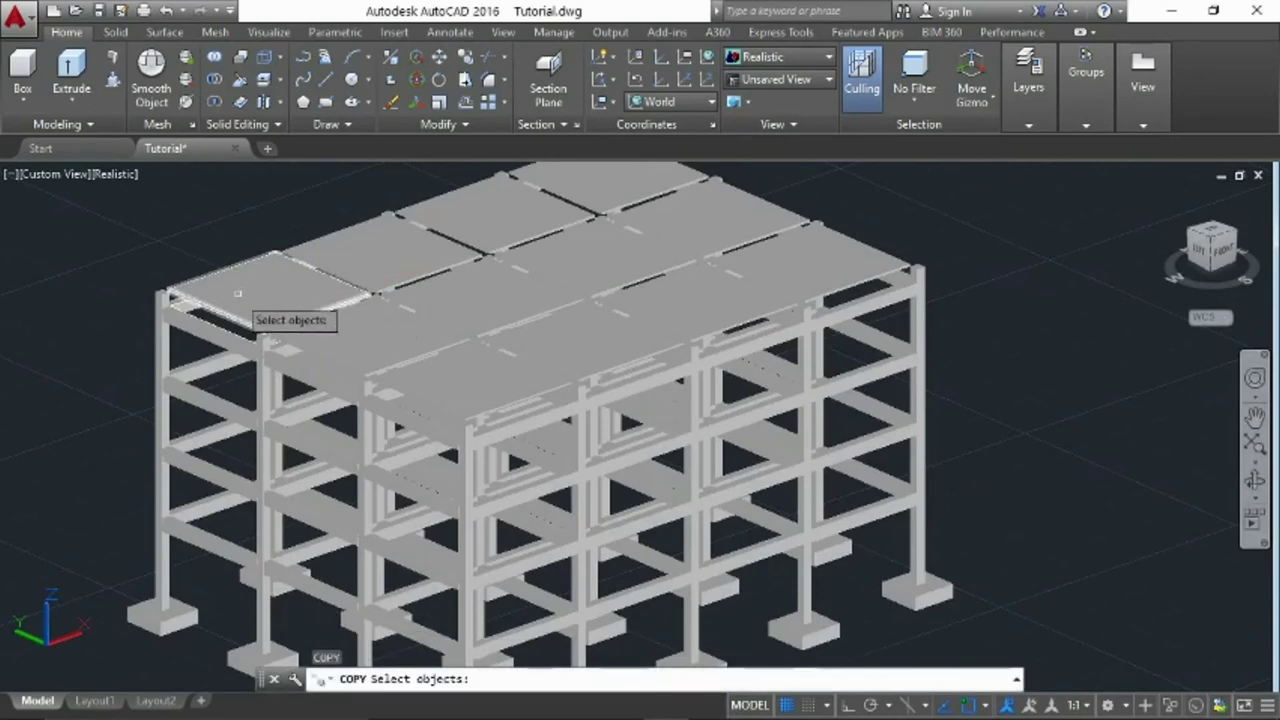
click(236, 320)
click(398, 348)
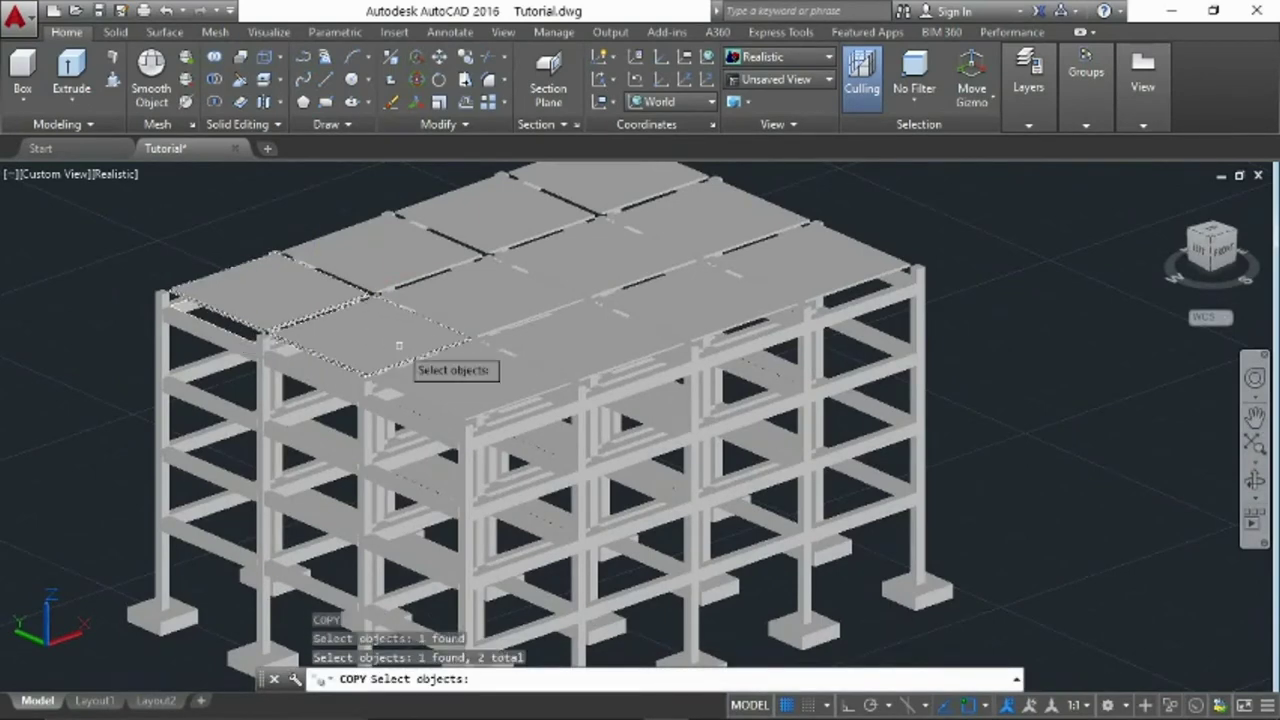
click(476, 392)
click(578, 368)
click(476, 318)
click(412, 278)
click(489, 215)
click(587, 259)
click(685, 314)
click(800, 262)
click(708, 228)
click(630, 190)
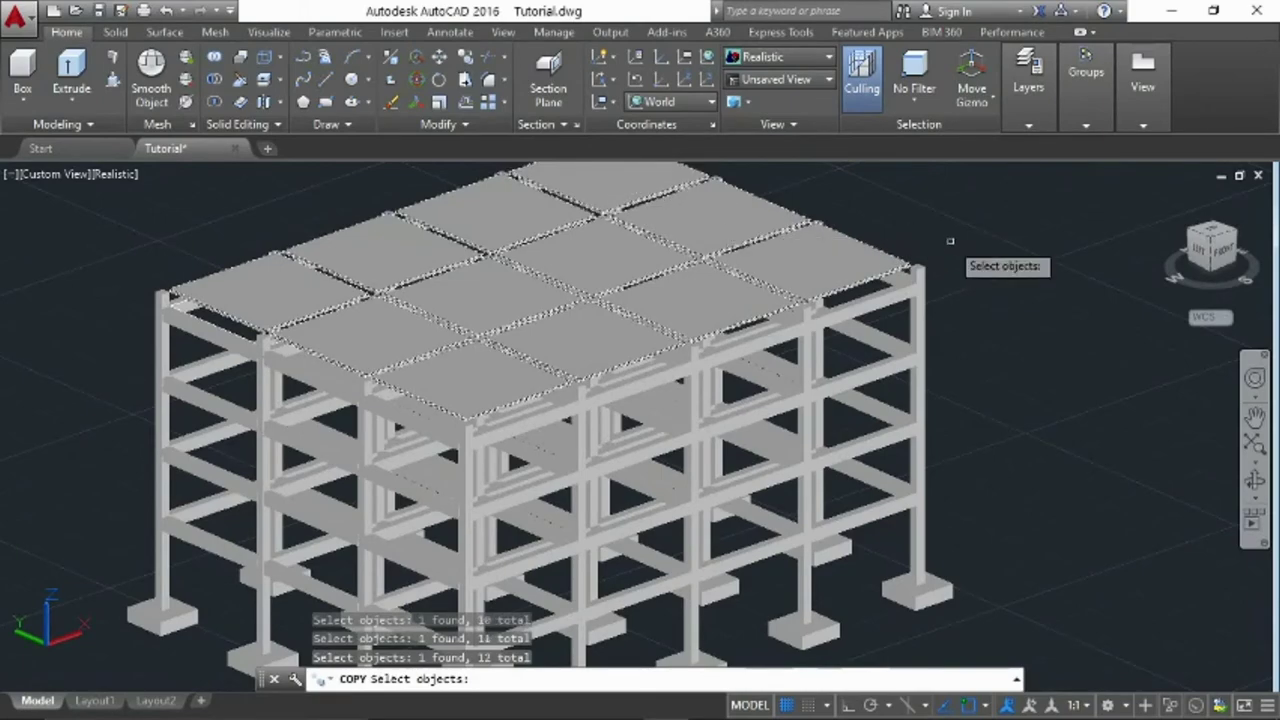
mouse_move(965, 239)
middle_down()
mouse_move(923, 251)
mouse_move(794, 240)
mouse_move(834, 240)
middle_up()
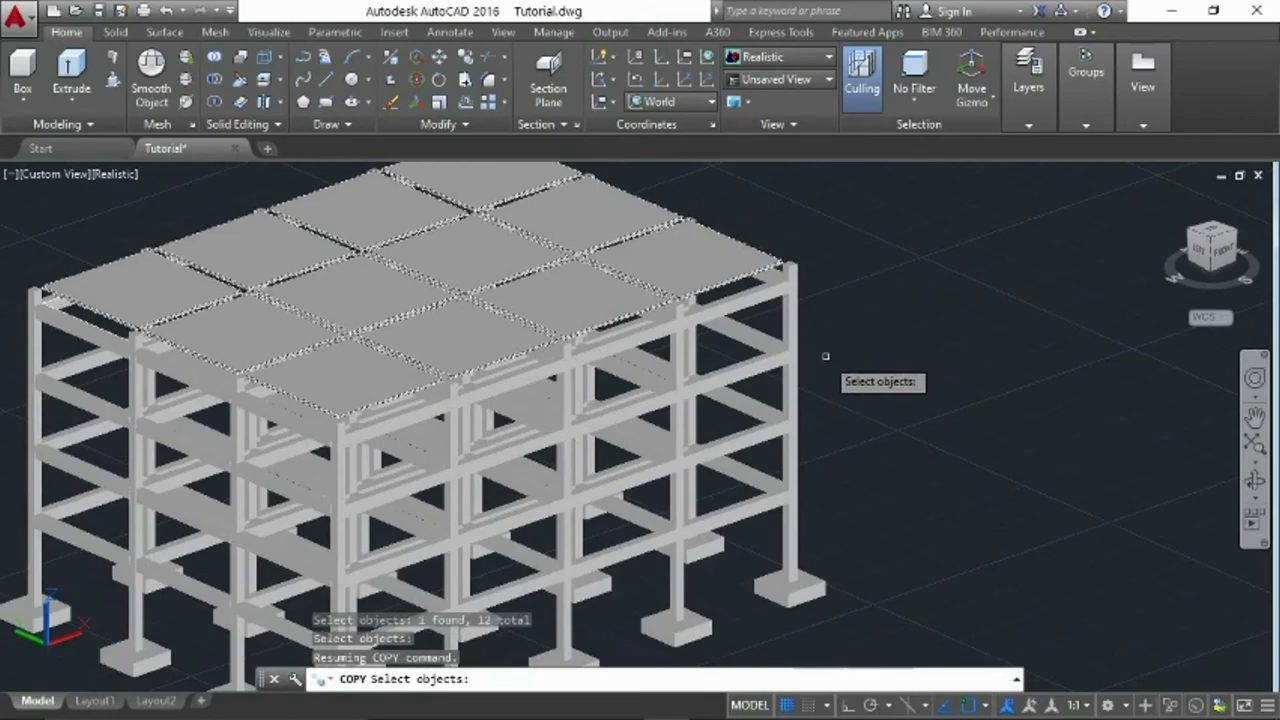
Copy the twelve slabs from the column corner down to a lower column top
key(Return)
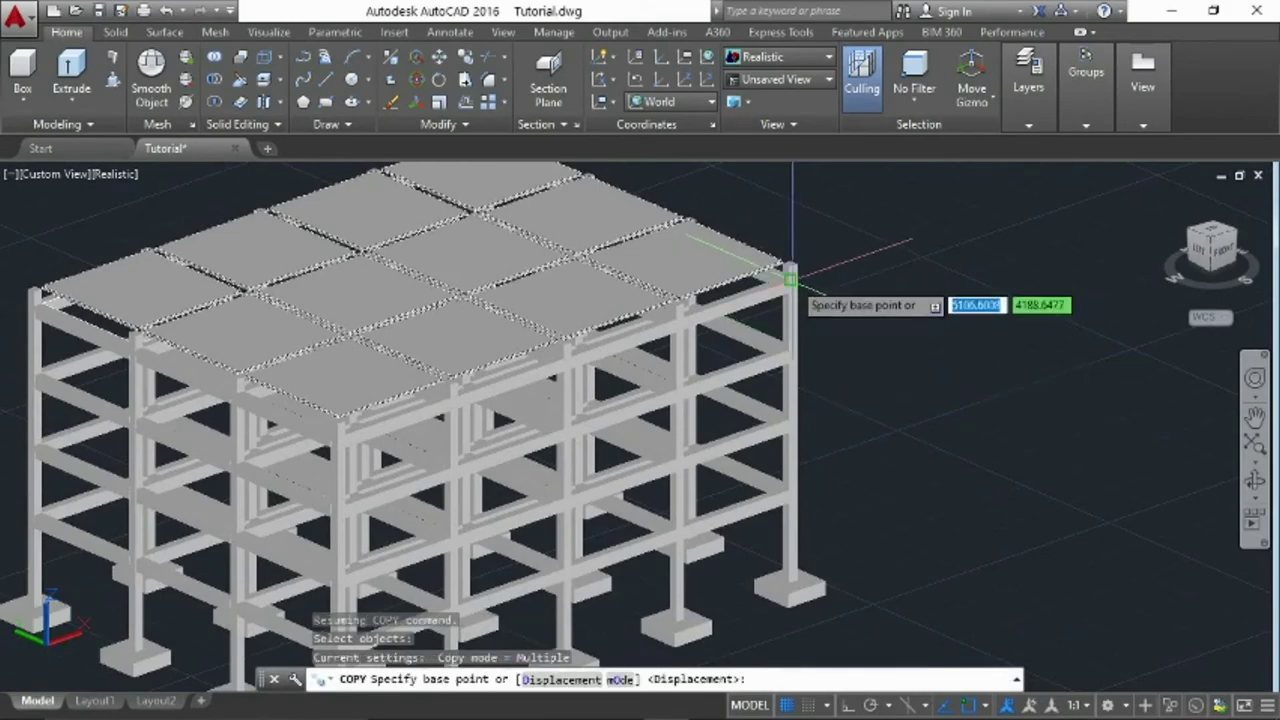
scroll(790, 280, up, 3)
scroll(790, 278, up, 2)
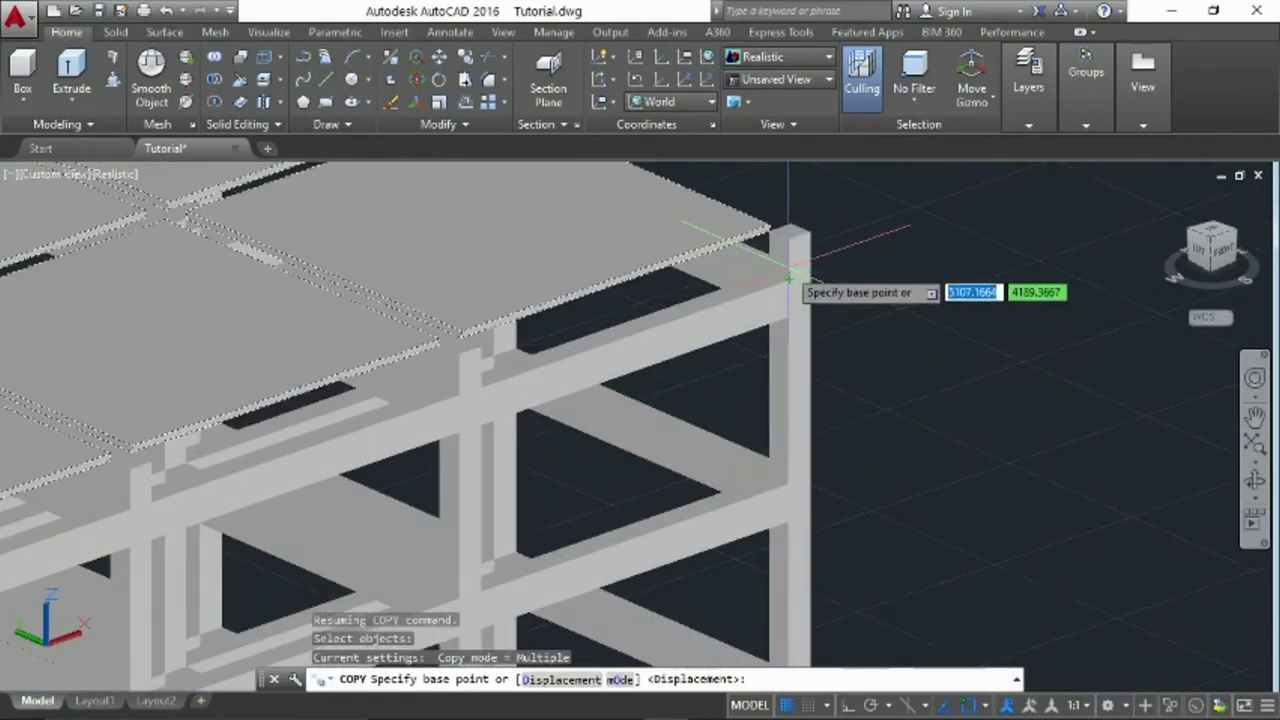
click(769, 222)
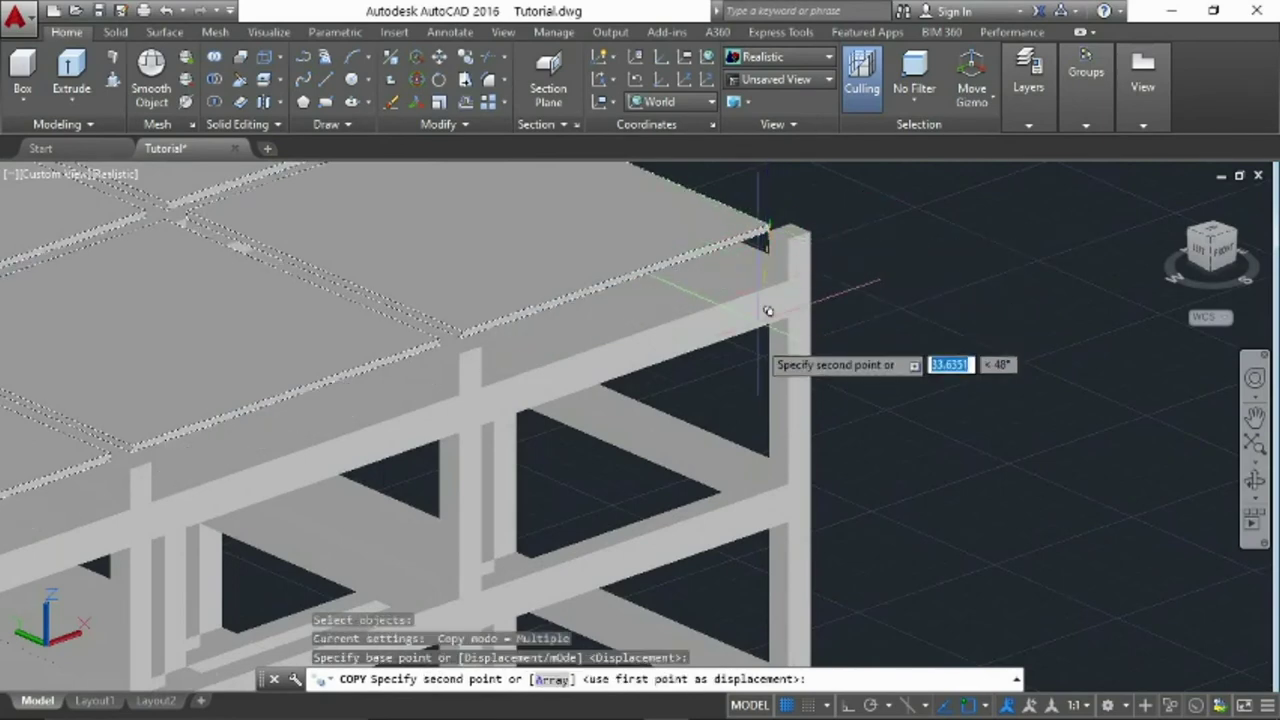
middle_drag(751, 414, 743, 177)
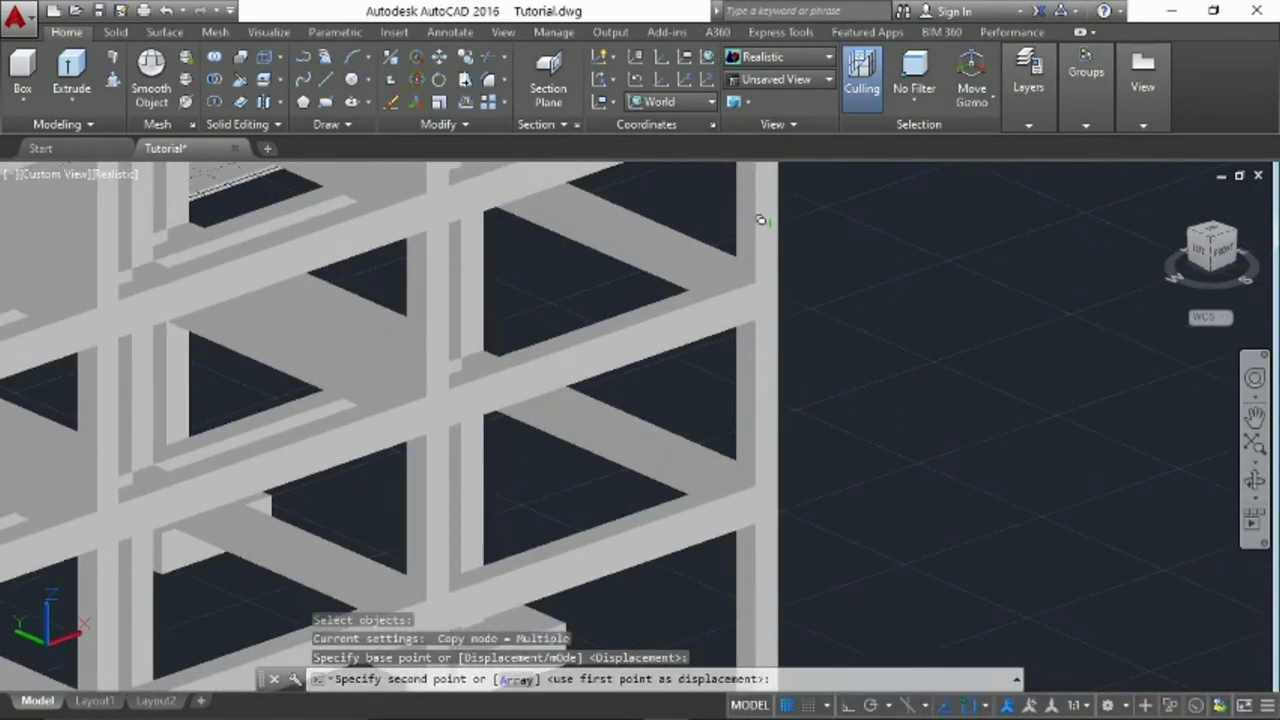
scroll(700, 350, down, 3)
middle_drag(690, 420, 680, 325)
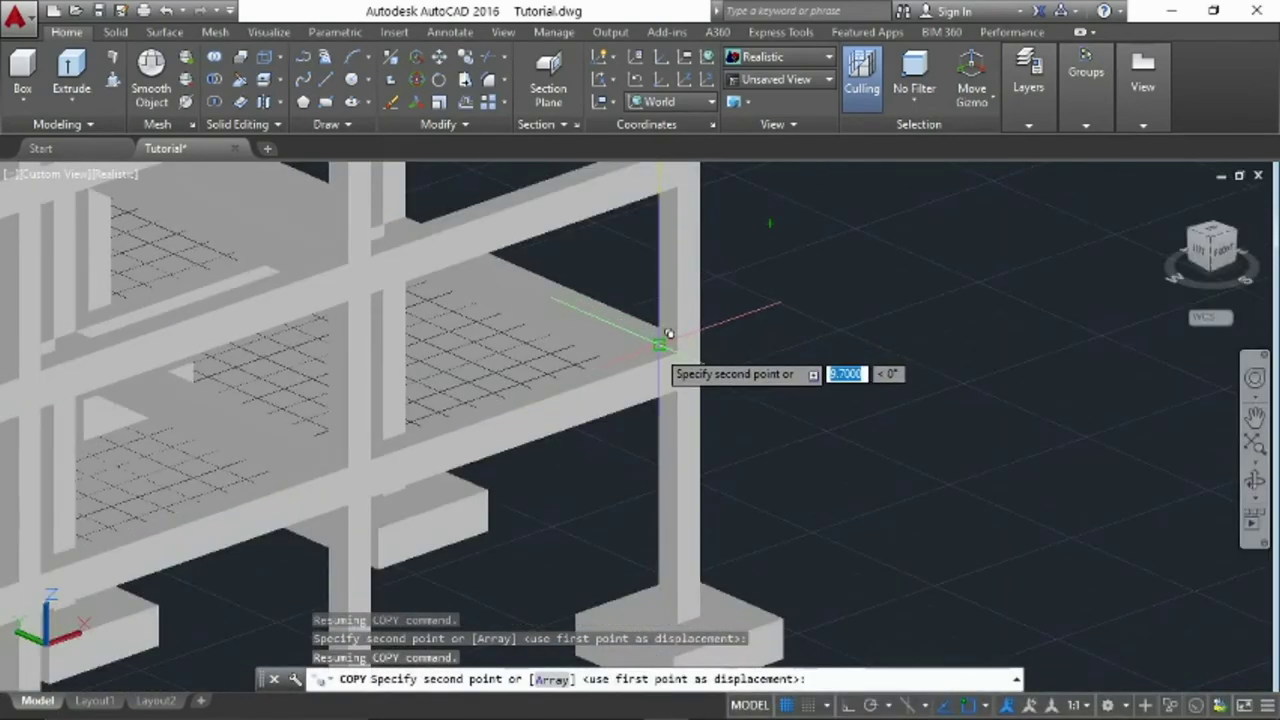
click(666, 343)
Check the copied slabs at the lower floor, then end the copy command
scroll(666, 314, up, 3)
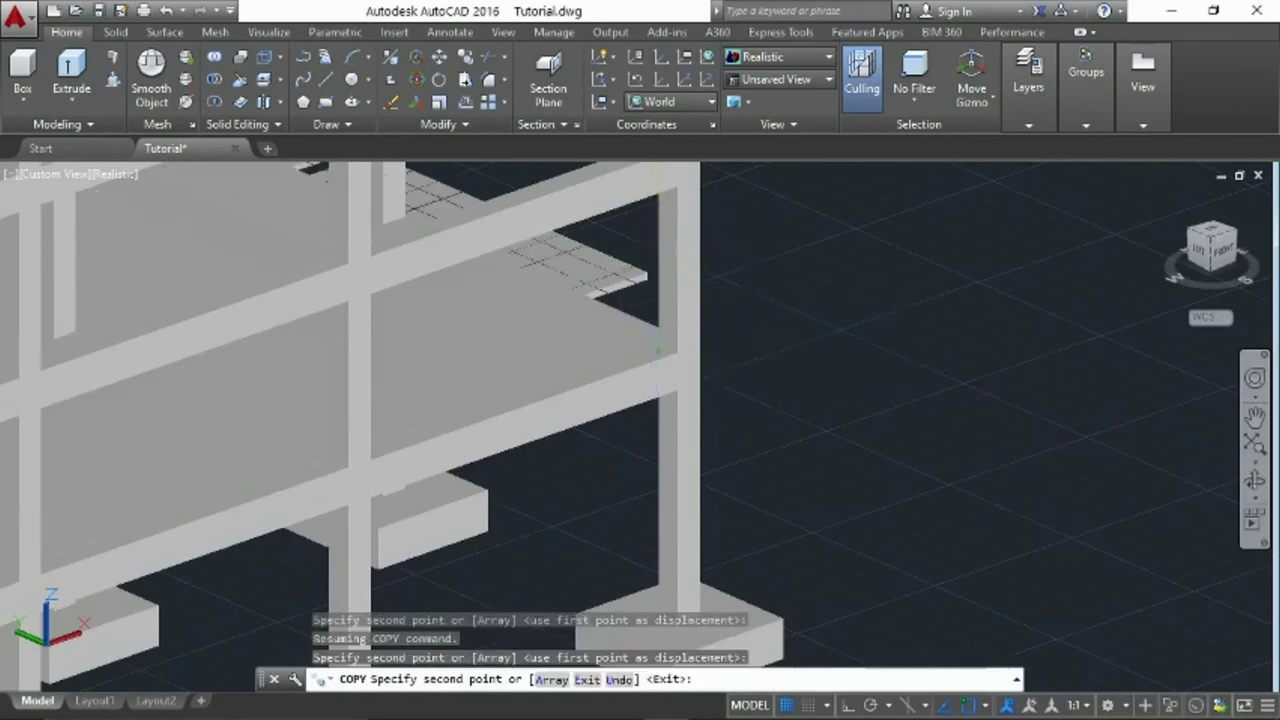
mouse_move(651, 429)
middle_down()
mouse_move(649, 441)
mouse_move(657, 366)
middle_up()
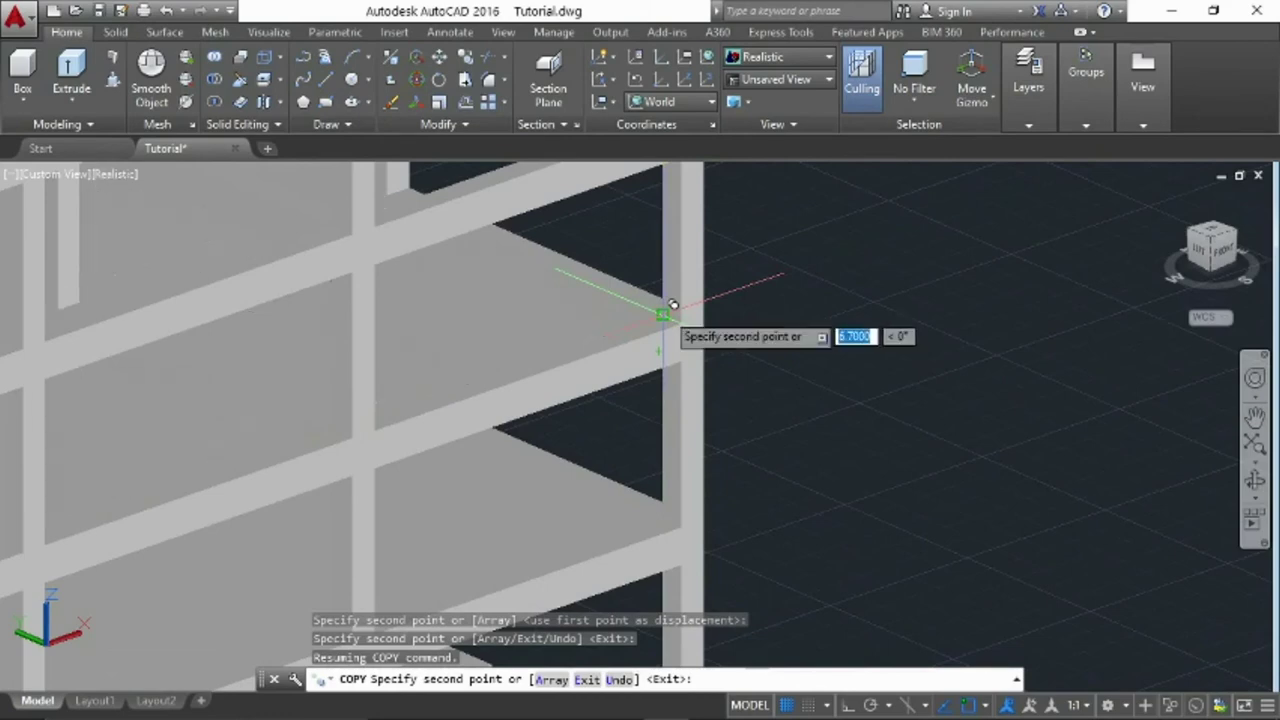
middle_drag(680, 294, 672, 410)
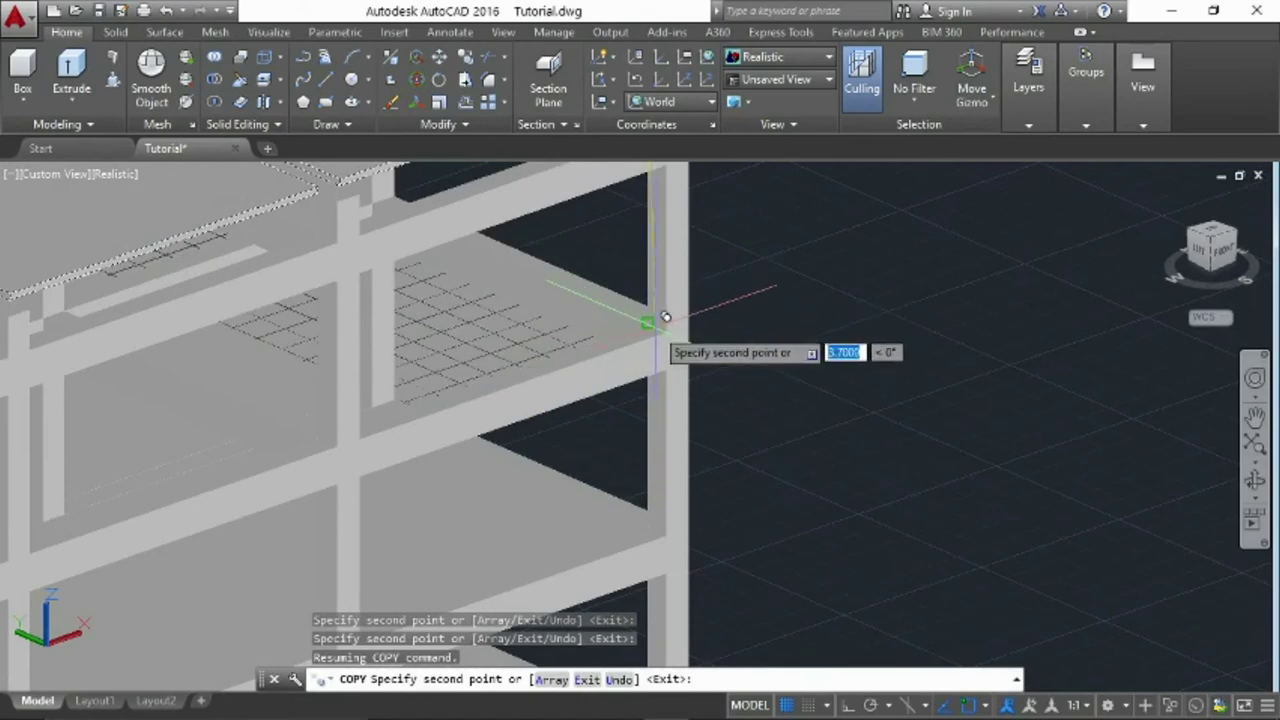
scroll(660, 312, down, 3)
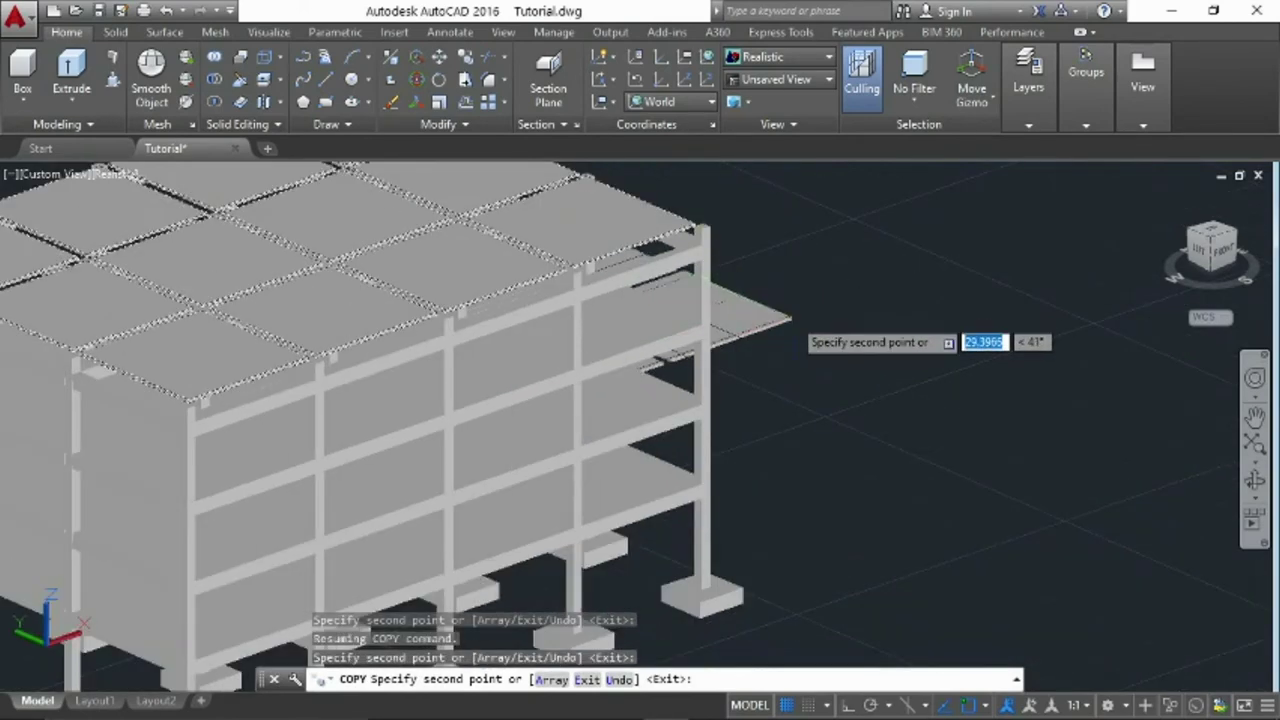
key(Escape)
text(co)
key(Return)
key(Escape)
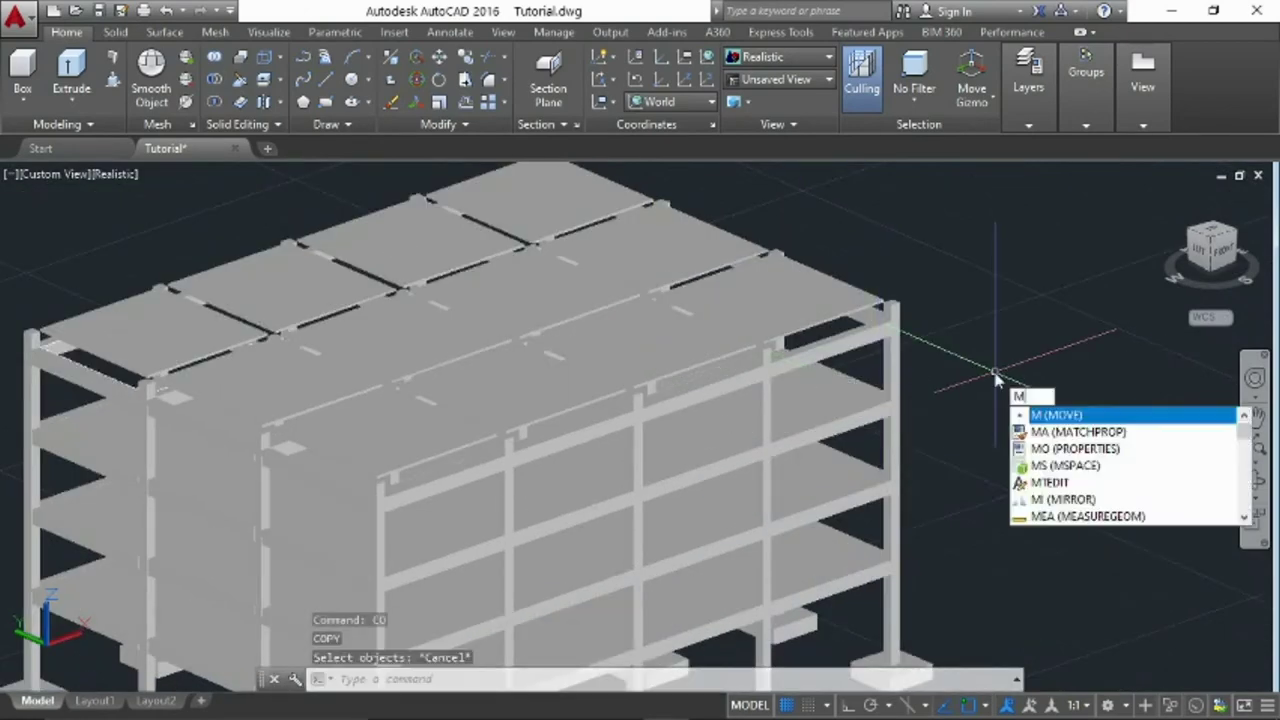
Select the twelve roof slabs for moving
key(Return)
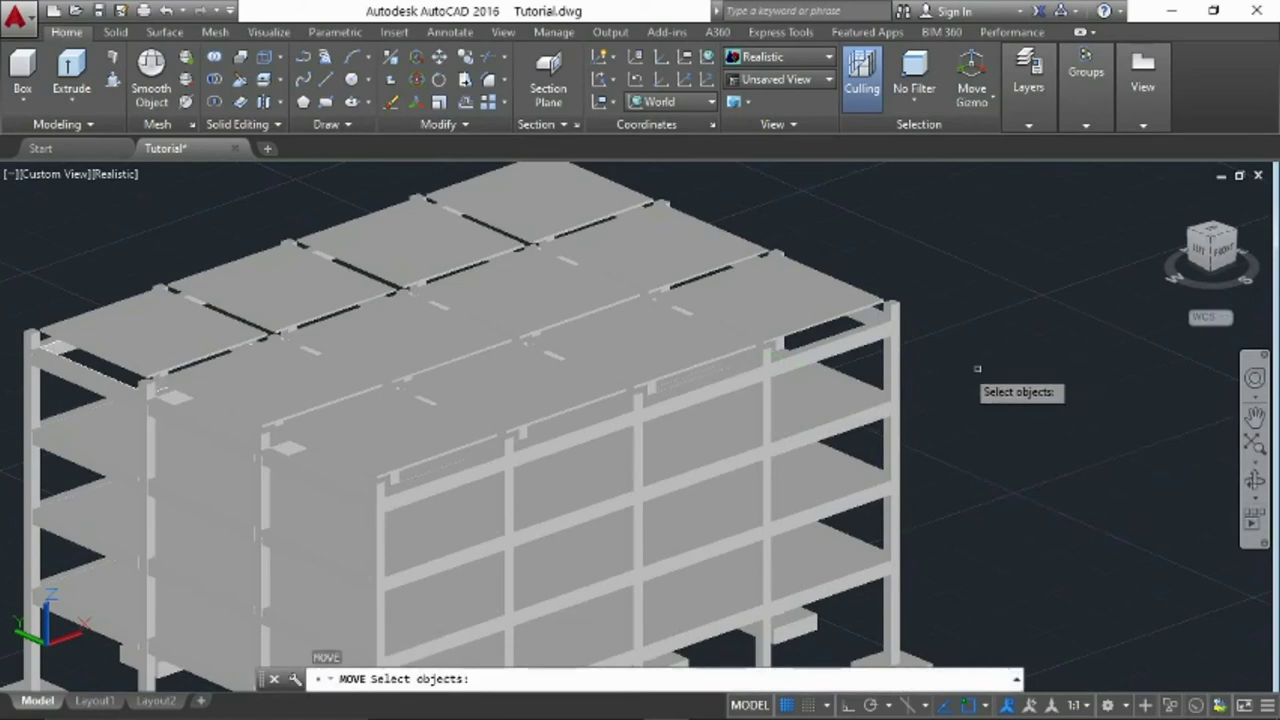
click(143, 332)
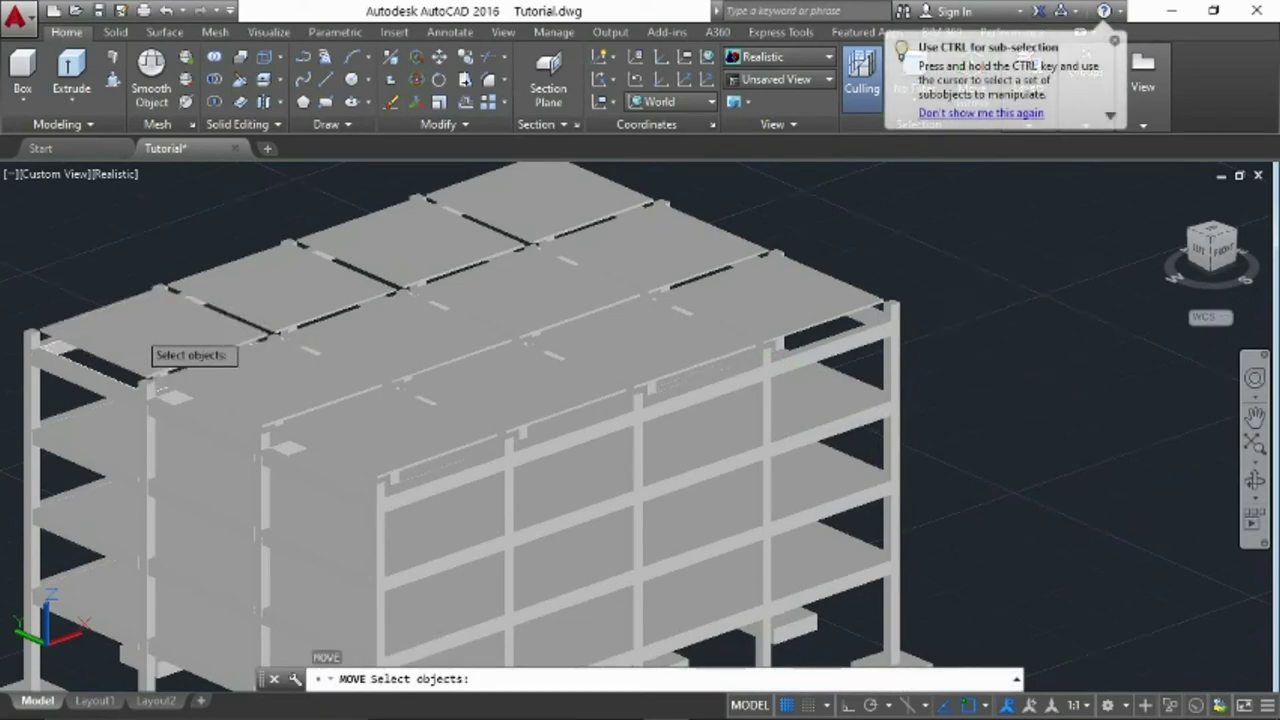
click(265, 380)
click(384, 429)
click(473, 400)
click(400, 341)
click(283, 292)
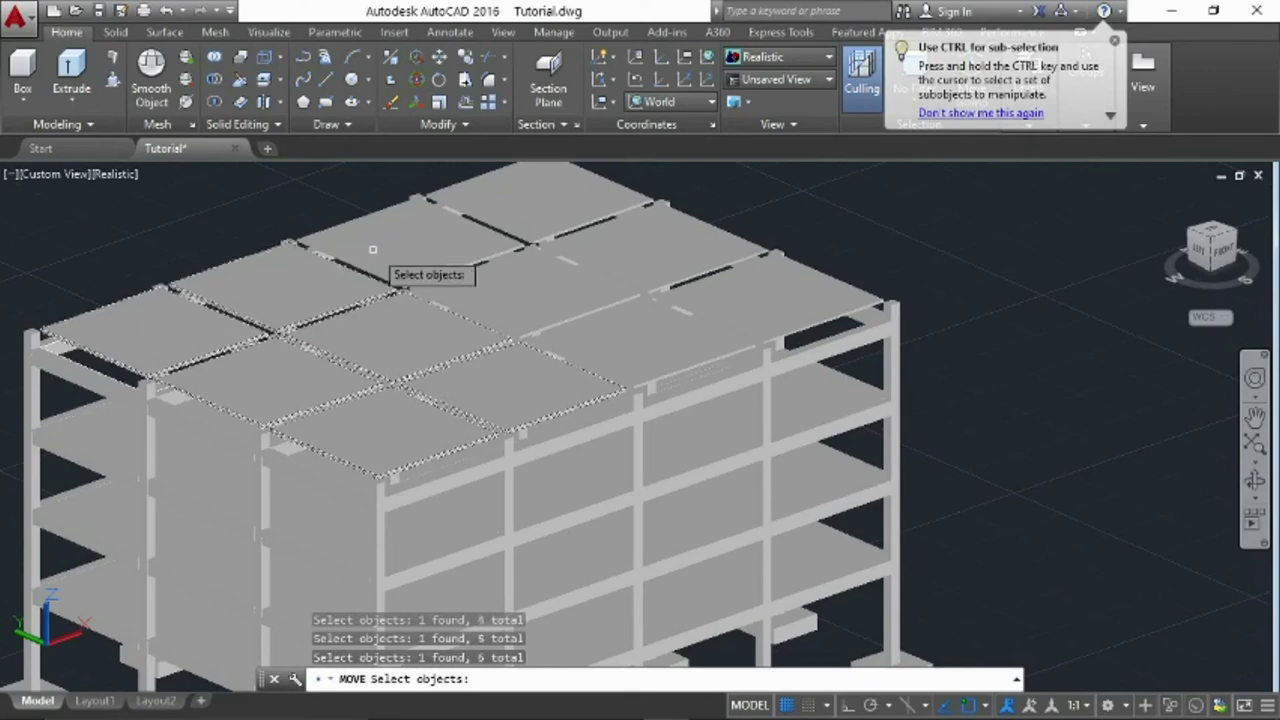
click(518, 298)
click(518, 298)
click(637, 343)
click(755, 298)
click(655, 262)
click(592, 215)
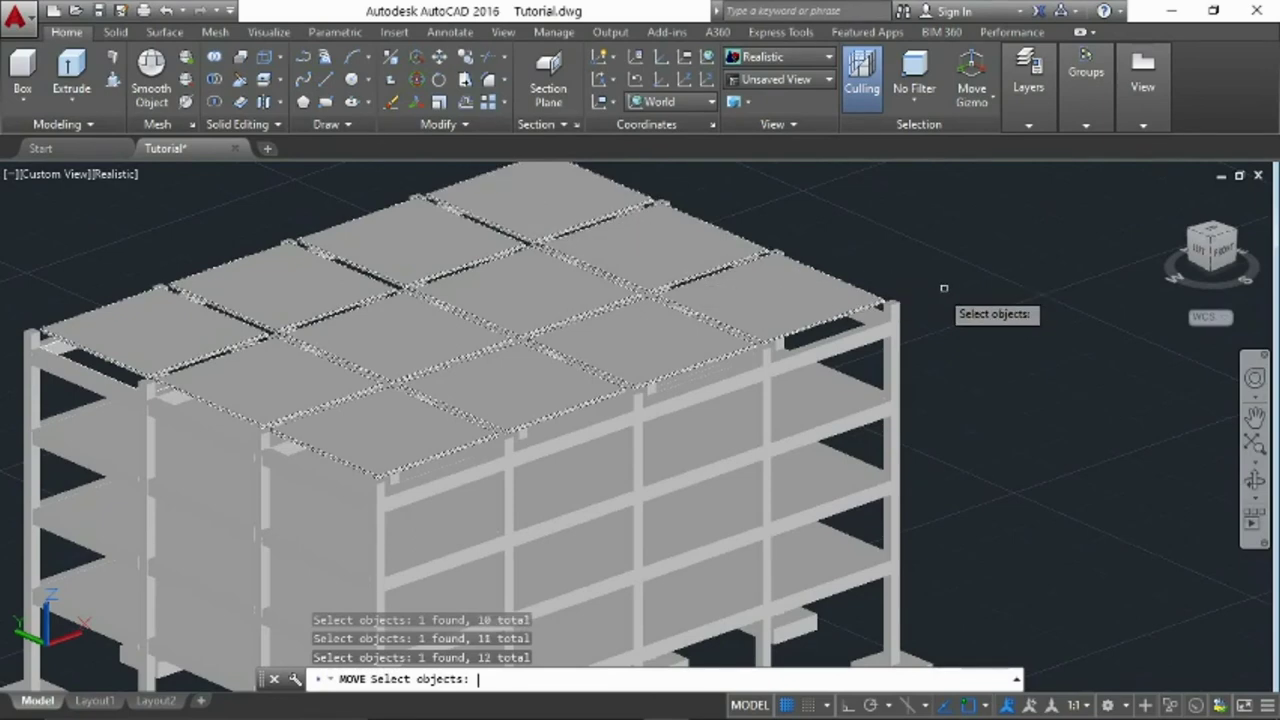
key(Return)
Move the roof slabs from their corner down to the column top point
scroll(890, 306, up, 2)
scroll(902, 314, up, 3)
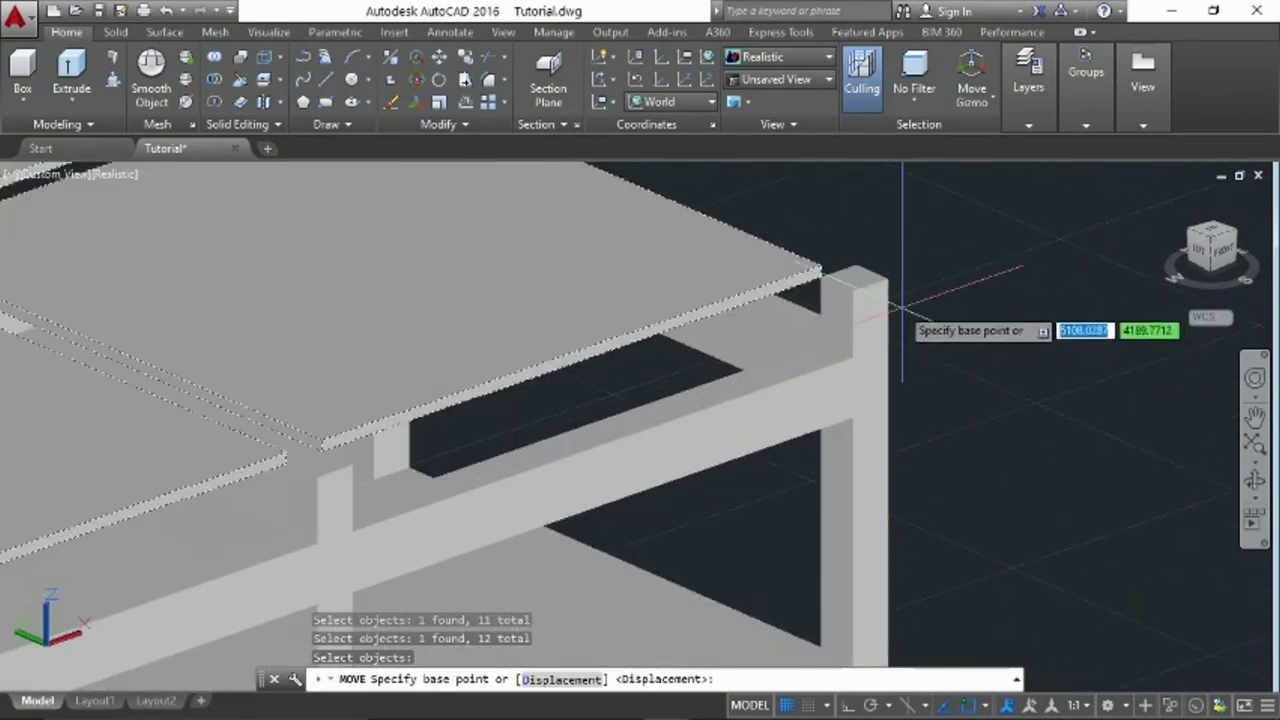
click(820, 268)
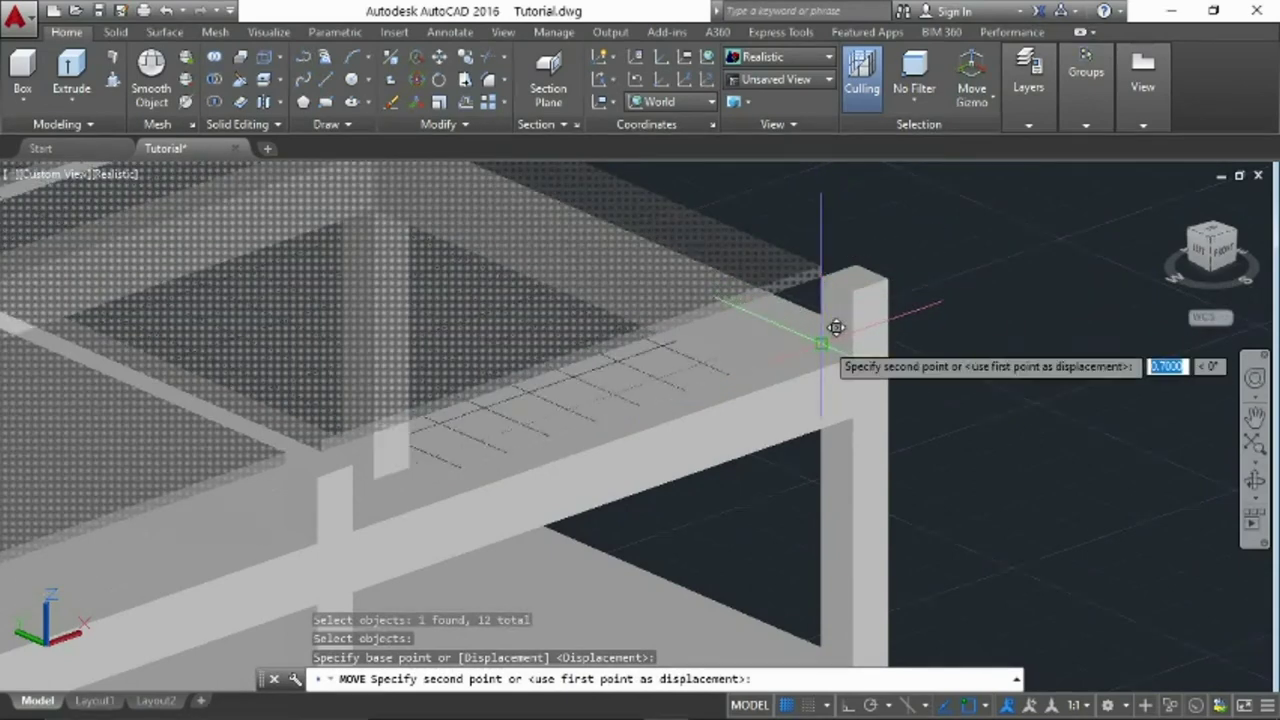
click(836, 327)
scroll(994, 363, down, 2)
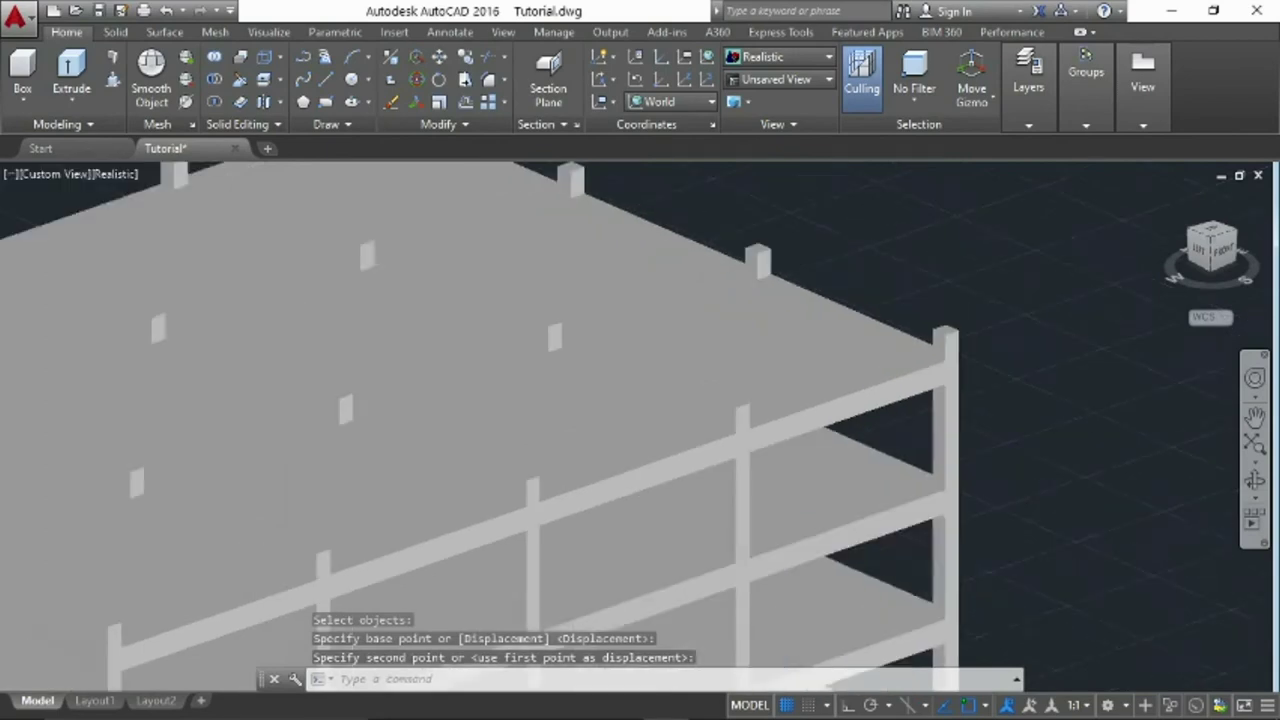
scroll(1014, 357, down, 3)
mouse_move(1014, 357)
shift+middle_down()
mouse_move(829, 400)
mouse_move(650, 390)
shift+middle_up()
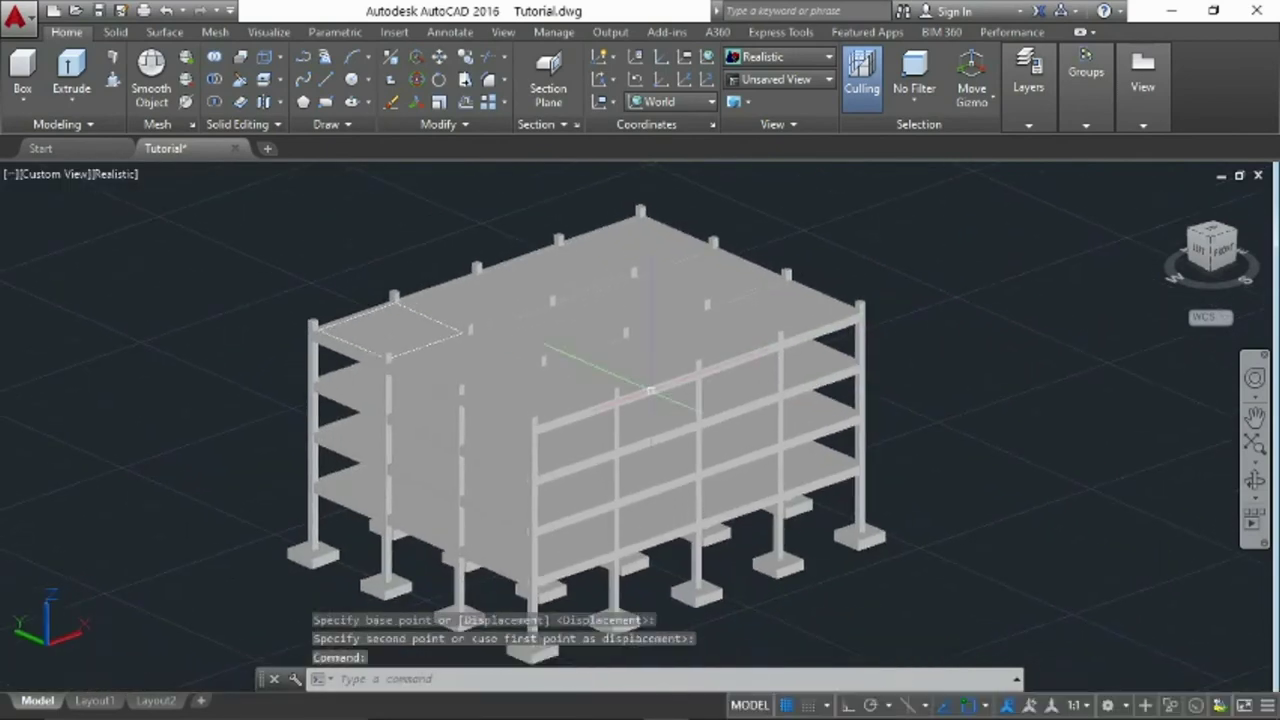
text(E)
key(Return)
scroll(445, 345, up, 5)
key(Escape)
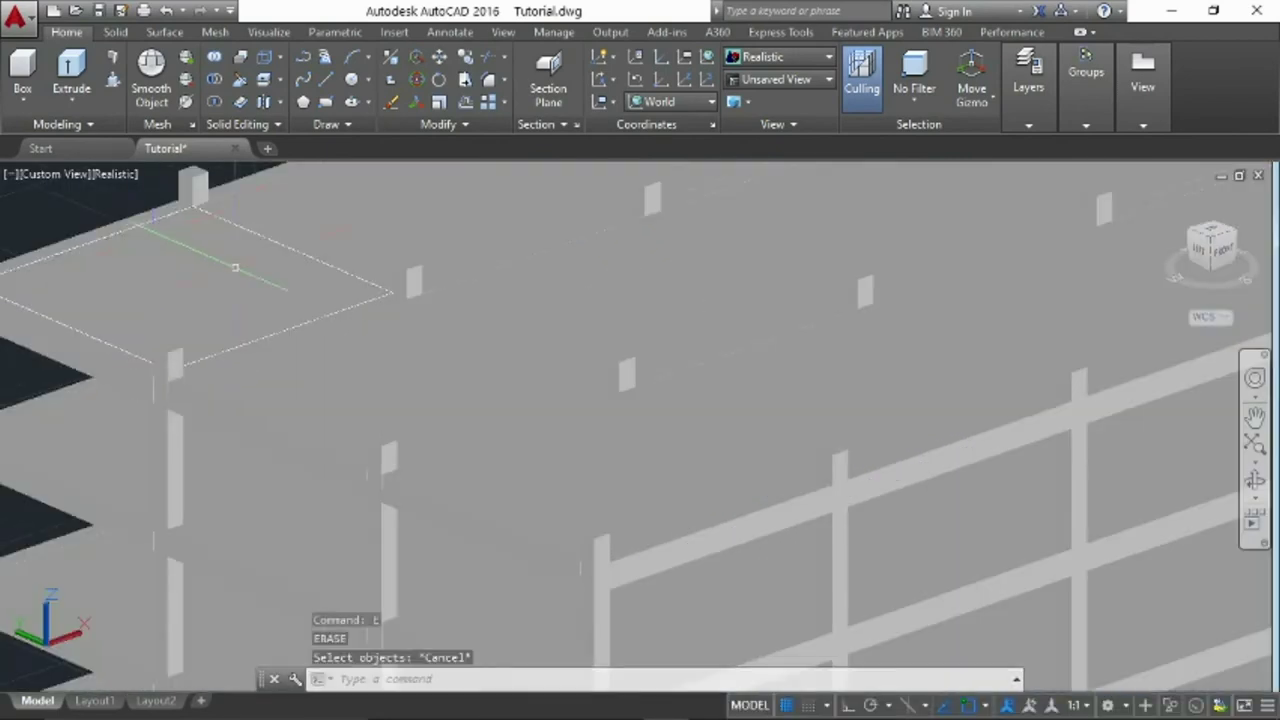
scroll(235, 267, down, 5)
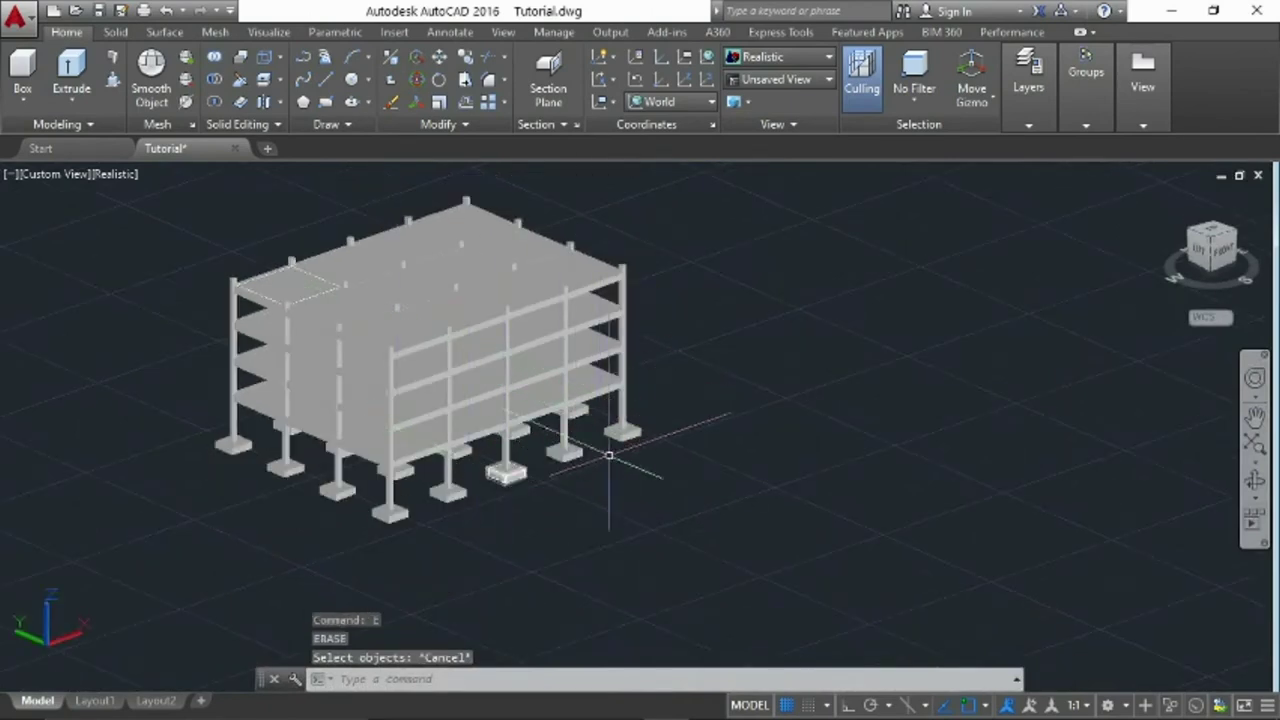
click(1255, 481)
mouse_move(446, 421)
mouse_down()
mouse_move(517, 309)
mouse_move(407, 362)
mouse_up()
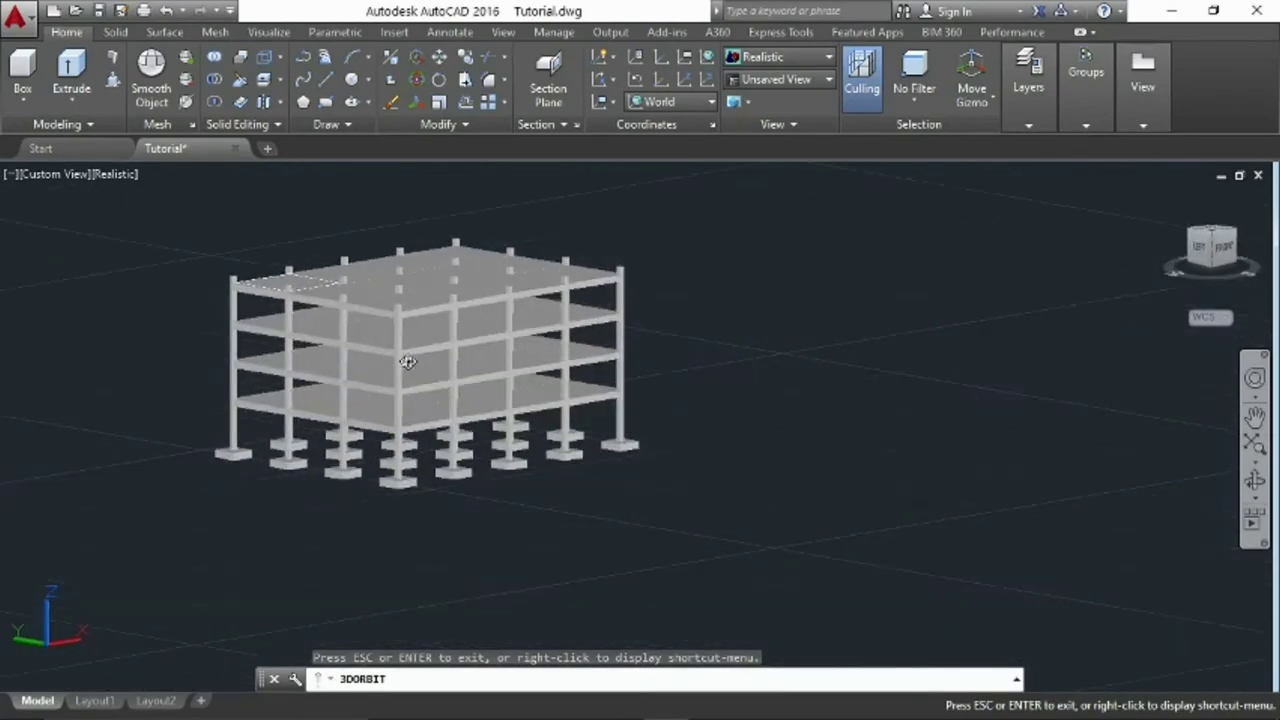
scroll(407, 362, up, 2)
scroll(420, 350, up, 2)
drag(420, 373, 420, 303)
scroll(780, 443, down, 3)
key(Escape)
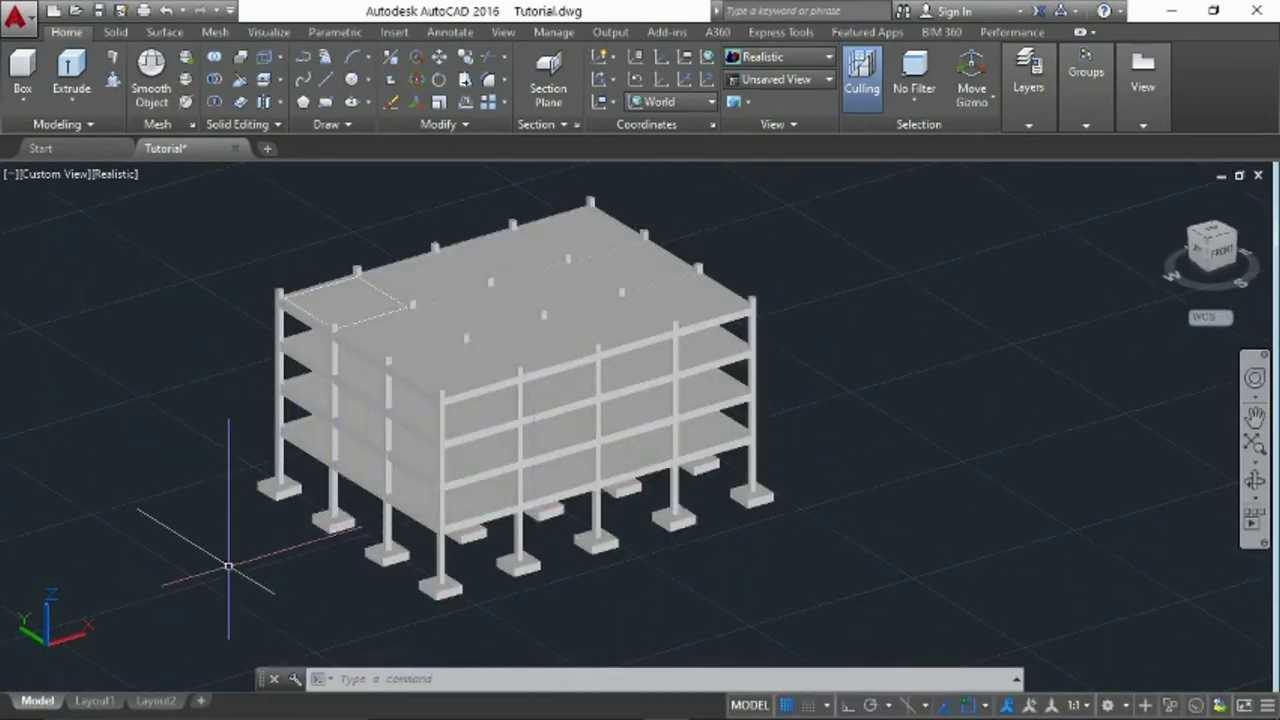
mouse_move(95, 701)
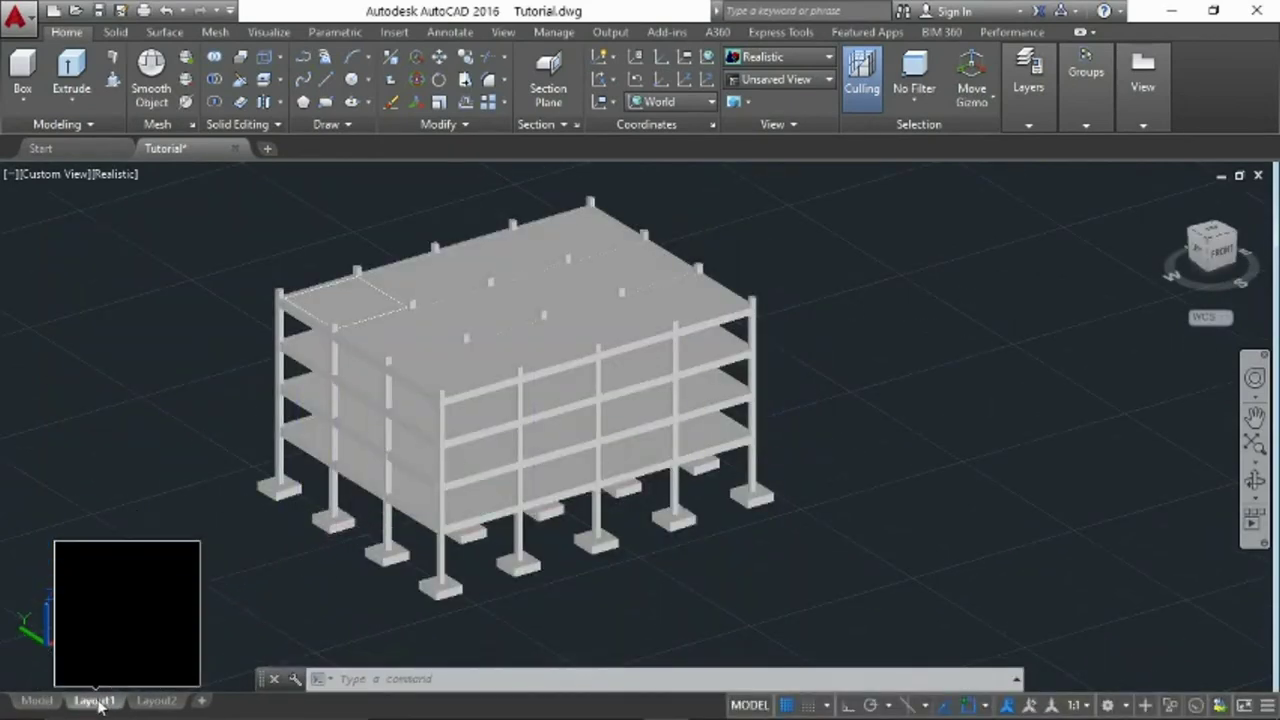
click(98, 704)
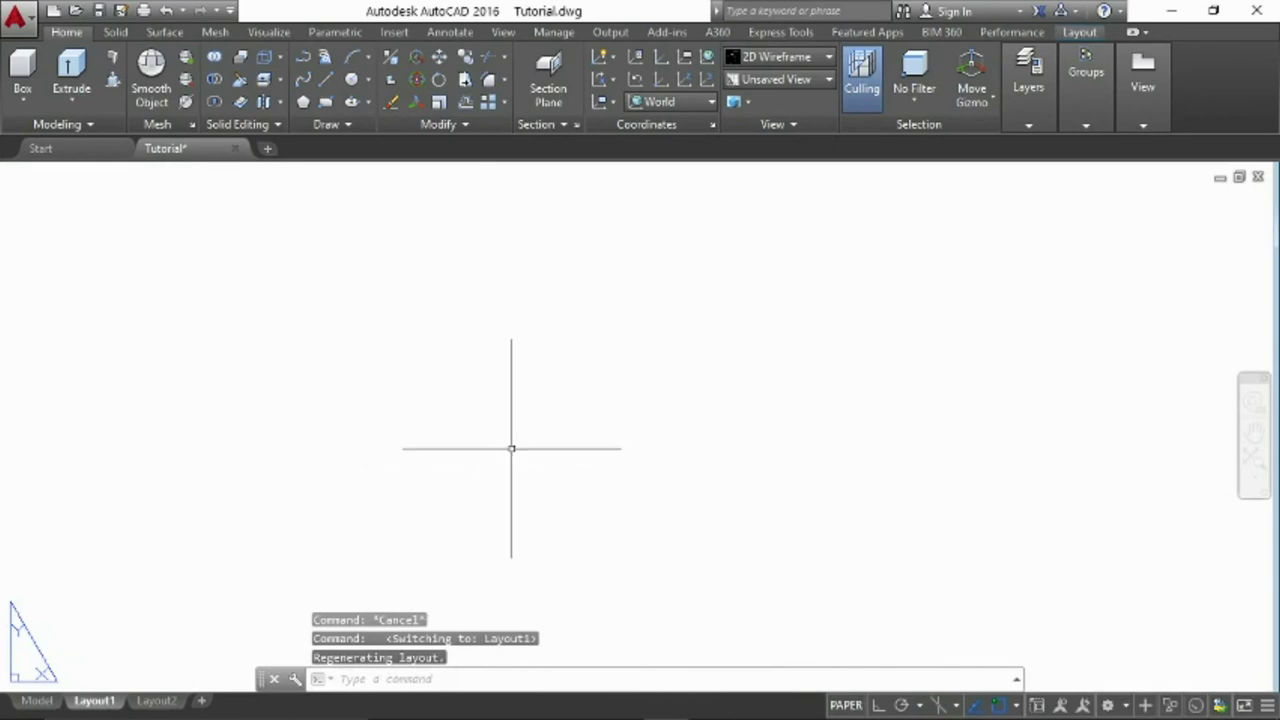
Draw a 420 by 297 rectangular border on the Layout1 sheet
text(rec)
key(Return)
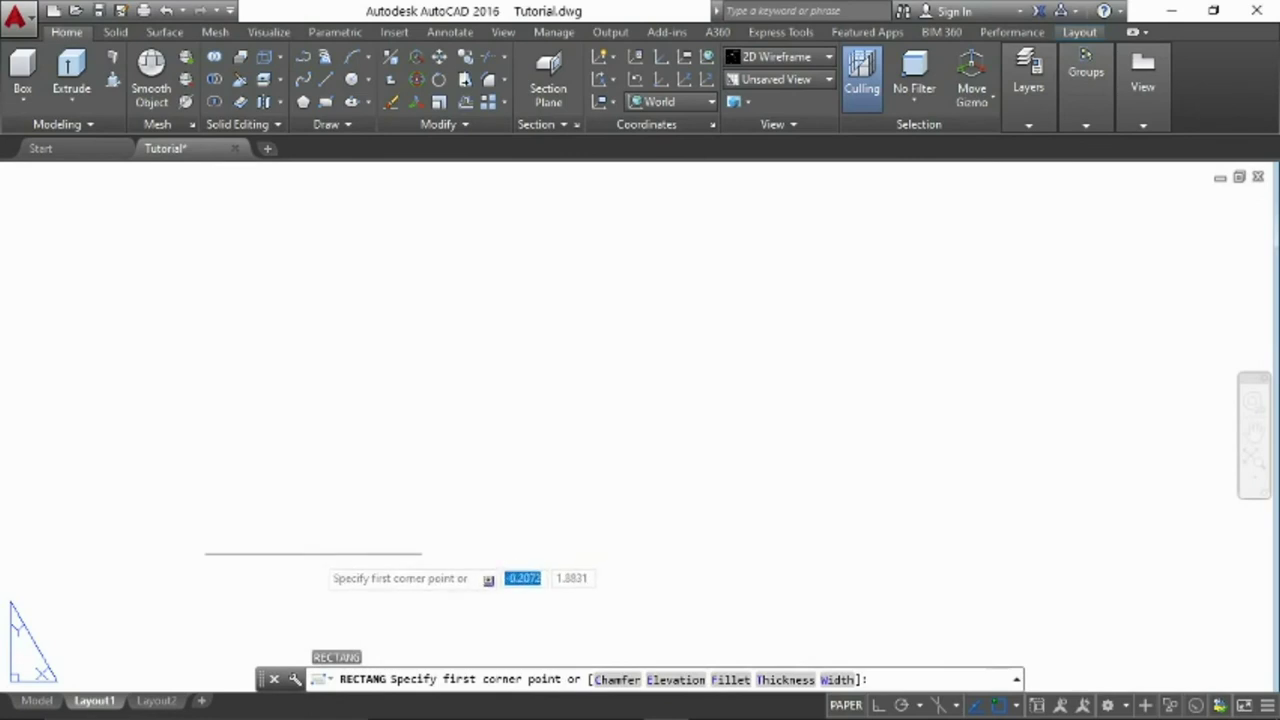
click(321, 563)
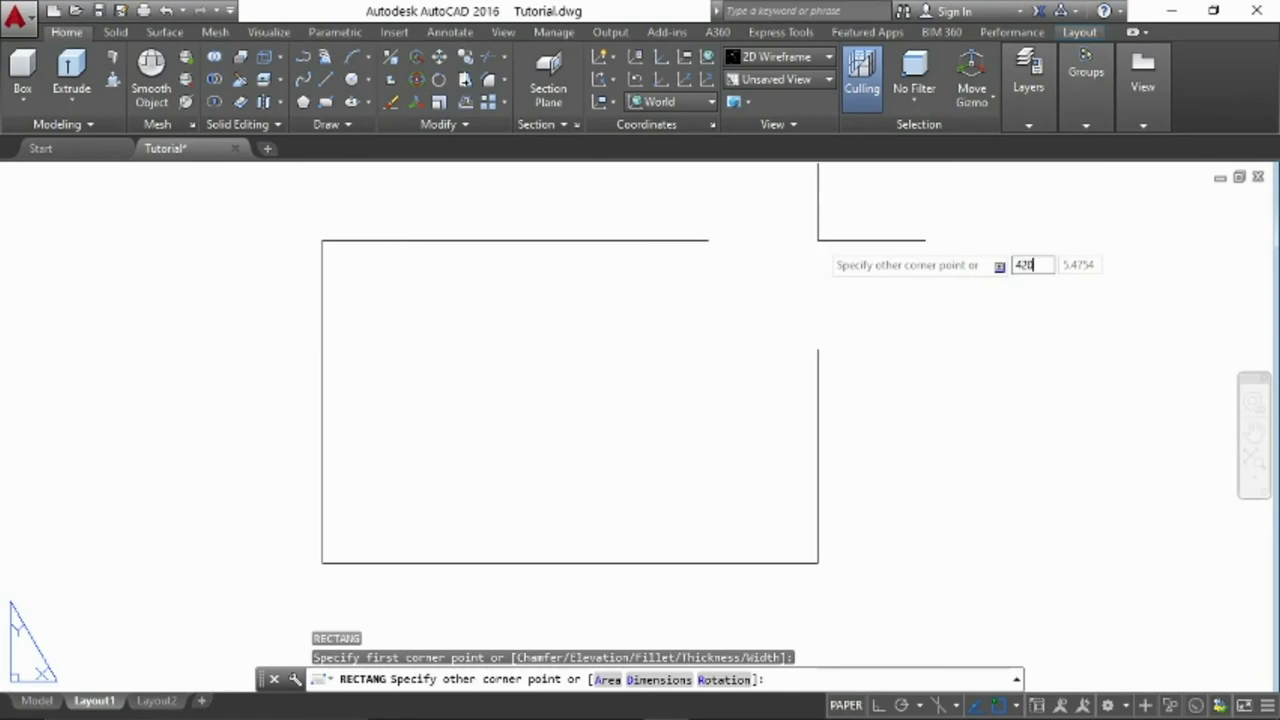
text(420)
key(Tab)
text(297)
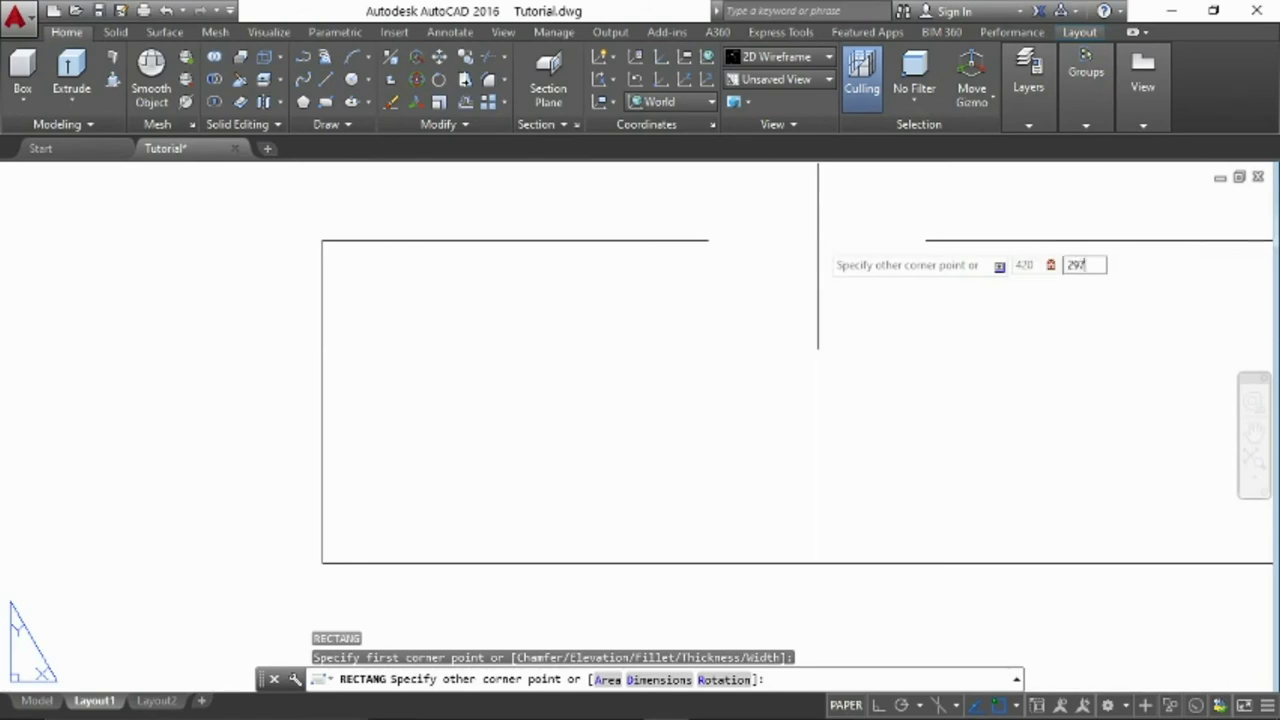
key(Return)
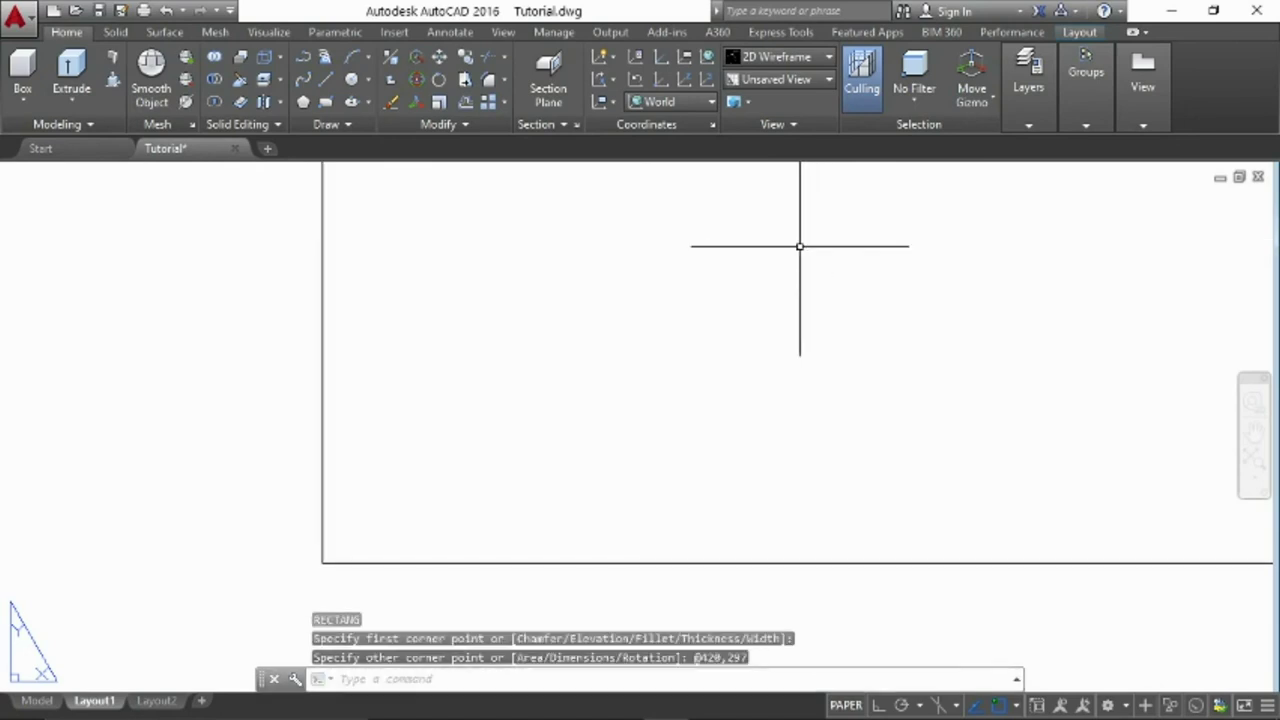
text(z)
Zoom to the border's extents and turn on the Midpoint object snap
key(Return)
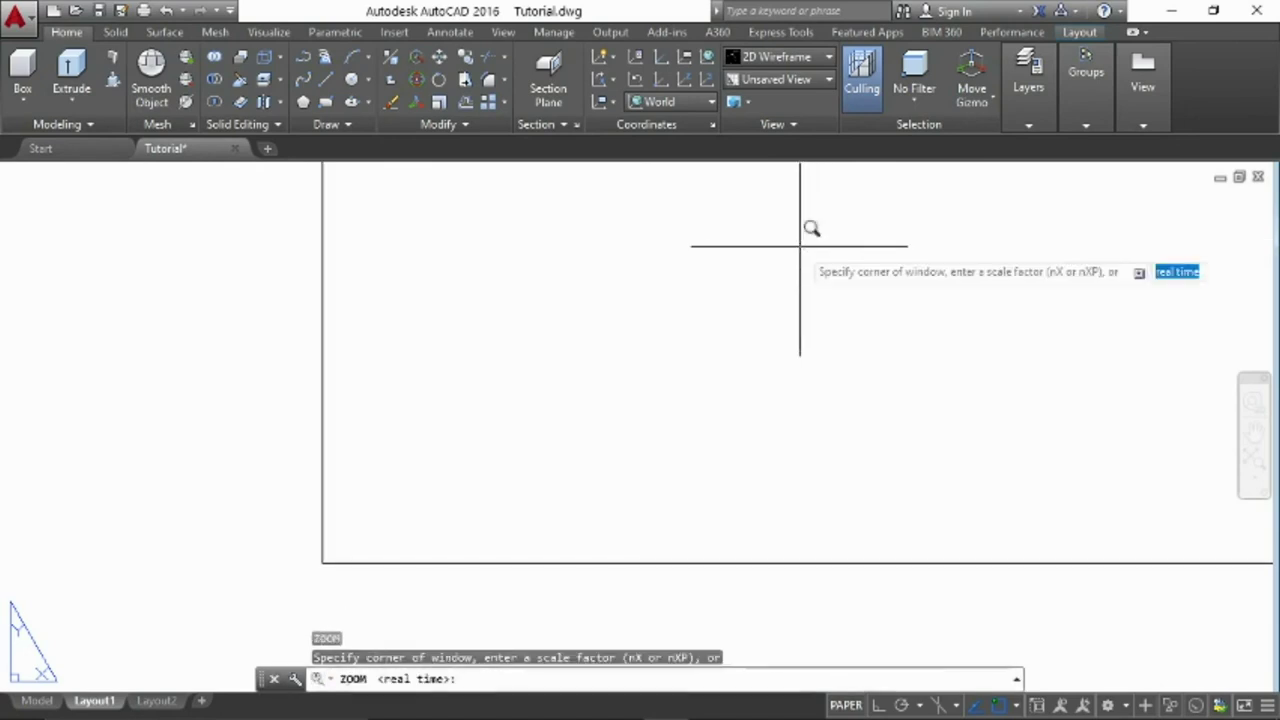
text(e)
key(Return)
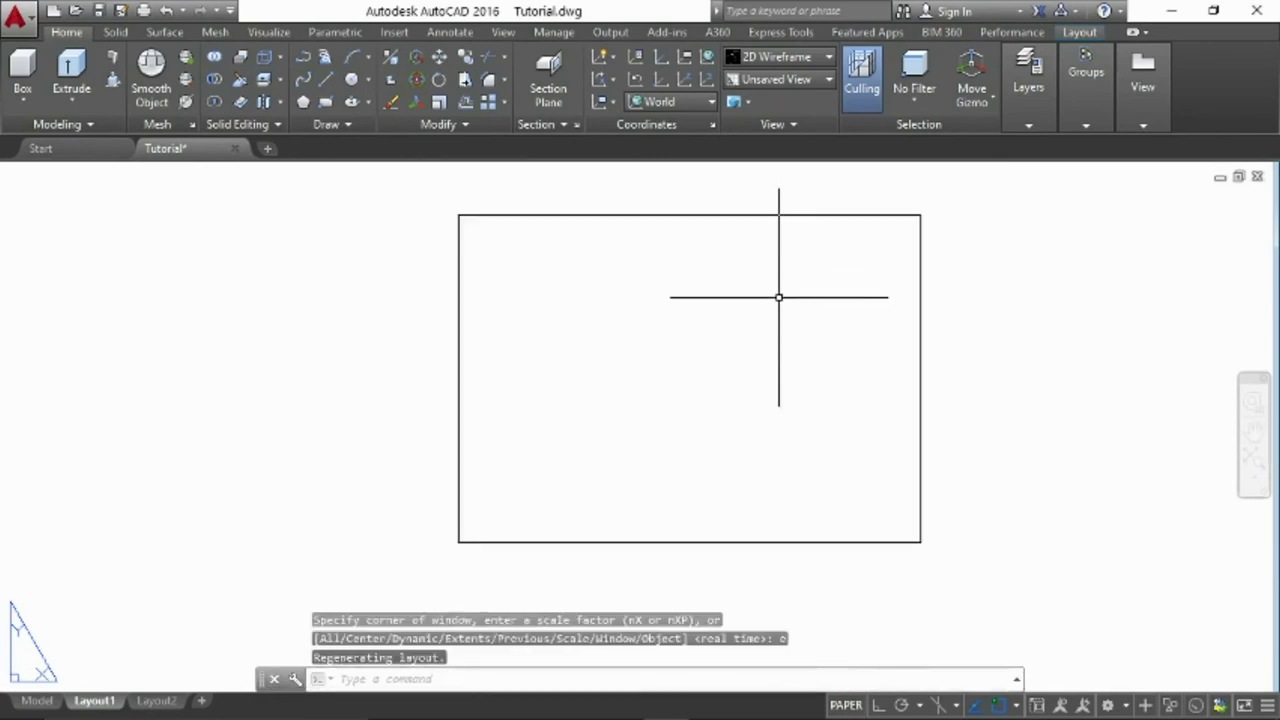
scroll(779, 297, up, 2)
text(u)
key(Return)
key(Escape)
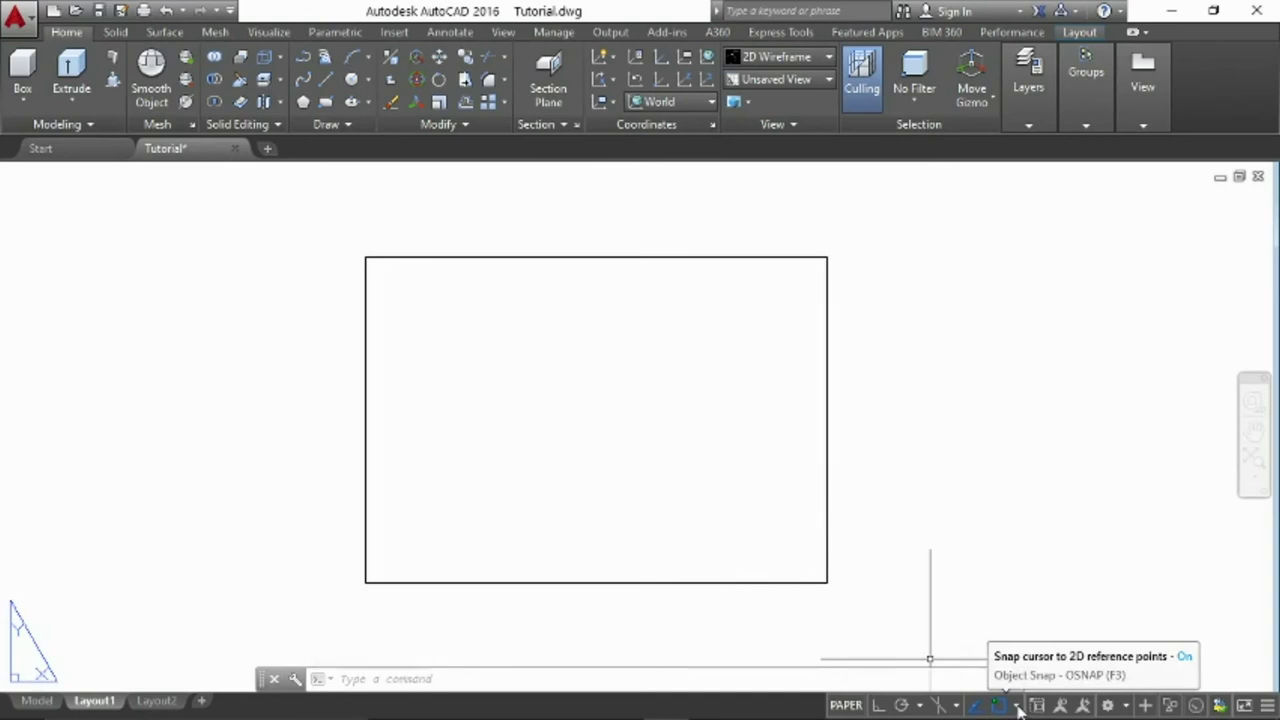
click(1018, 706)
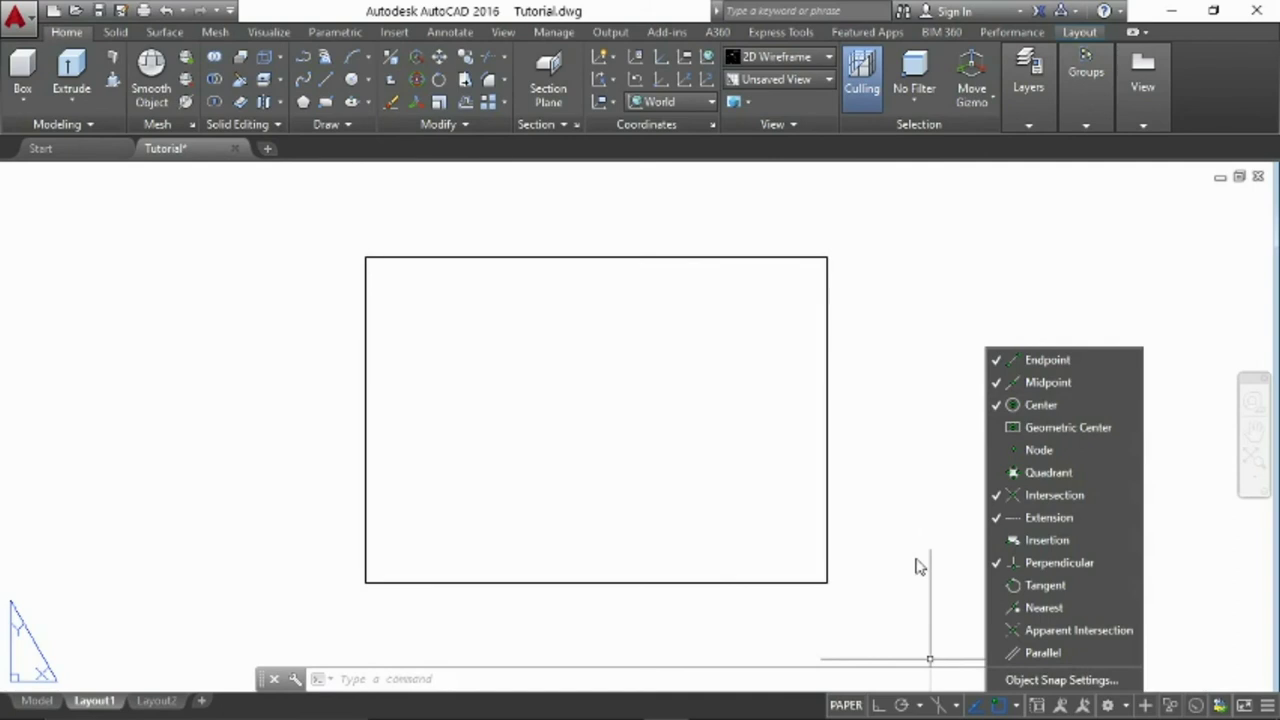
click(919, 566)
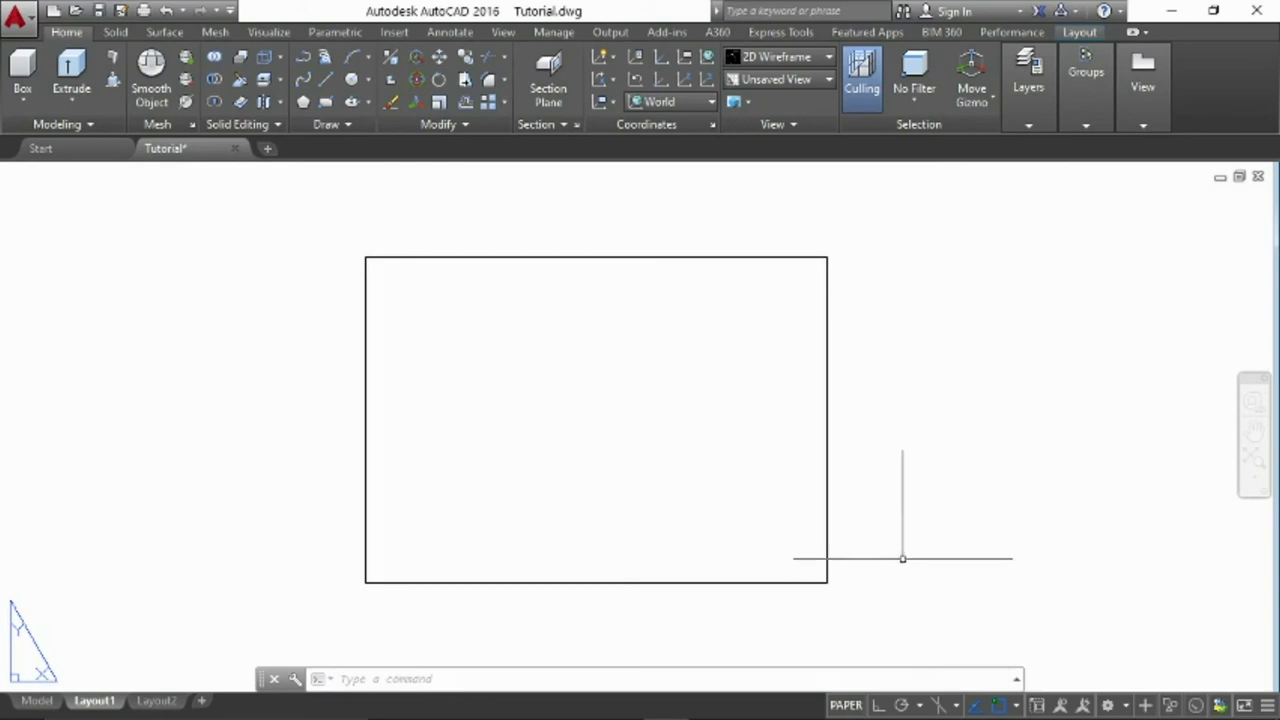
text(m)
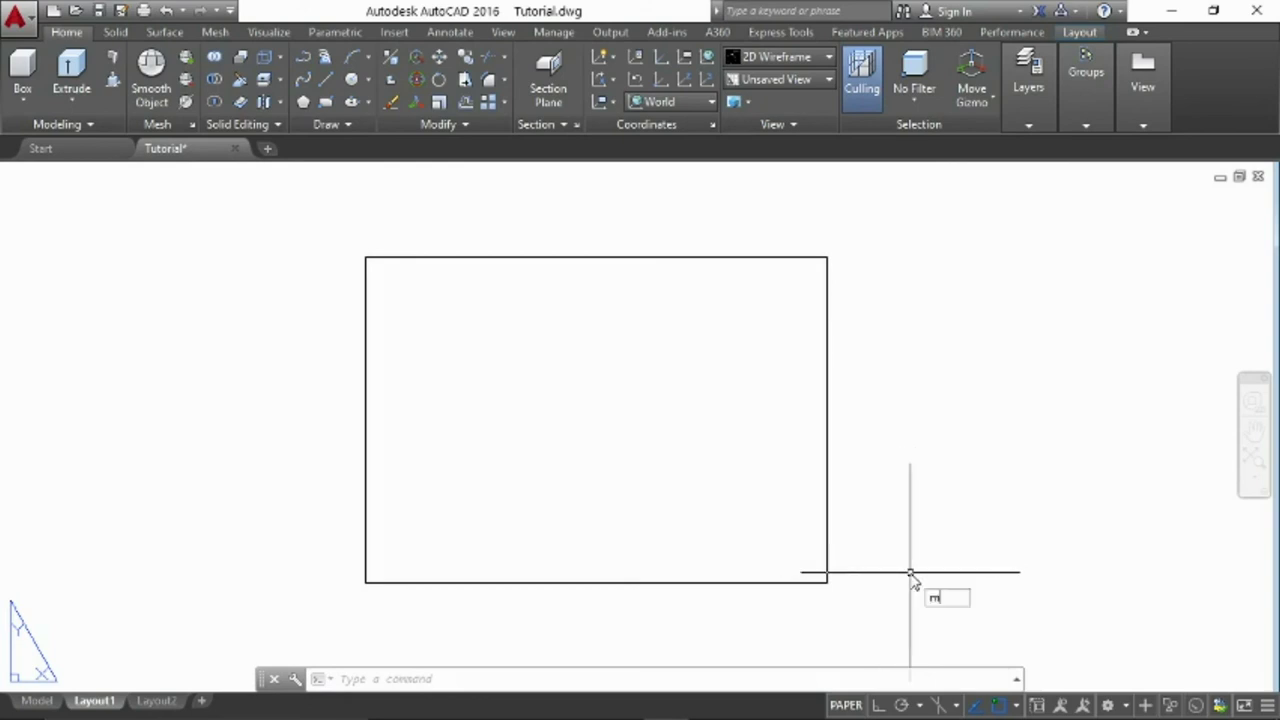
Create the left viewport from the border's top-left corner to the bottom midpoint
text(v)
key(Return)
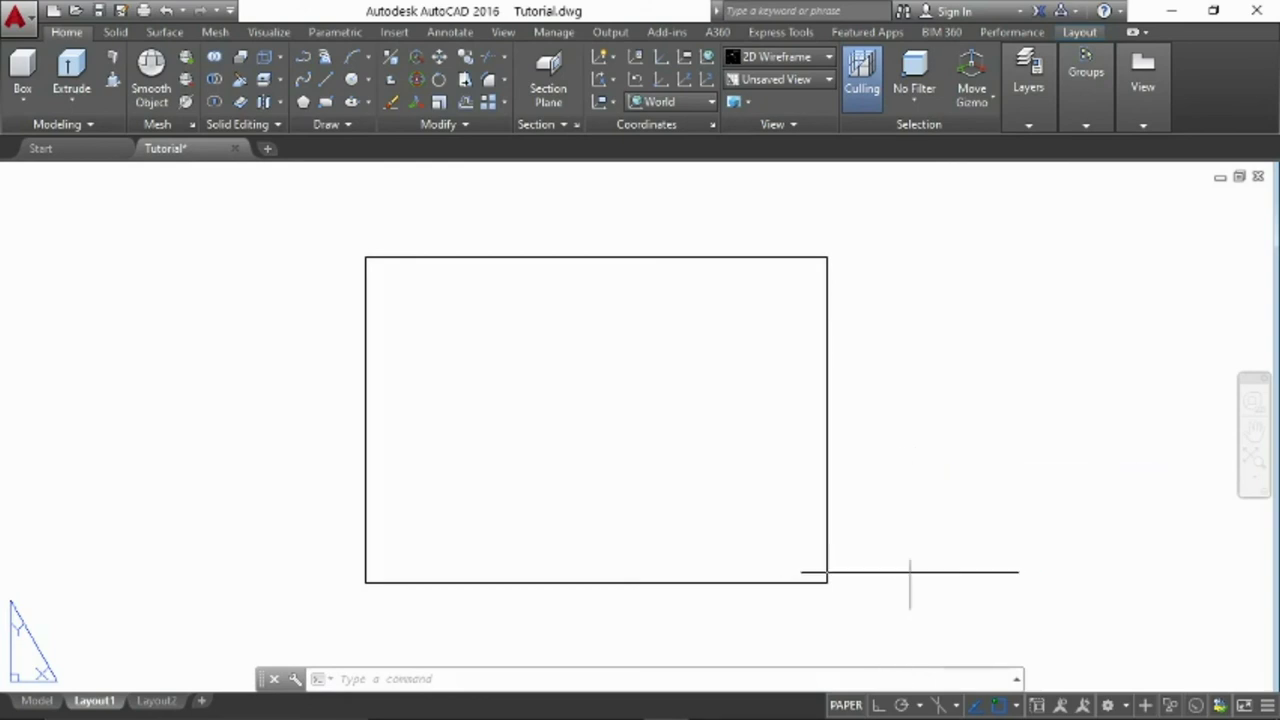
click(365, 257)
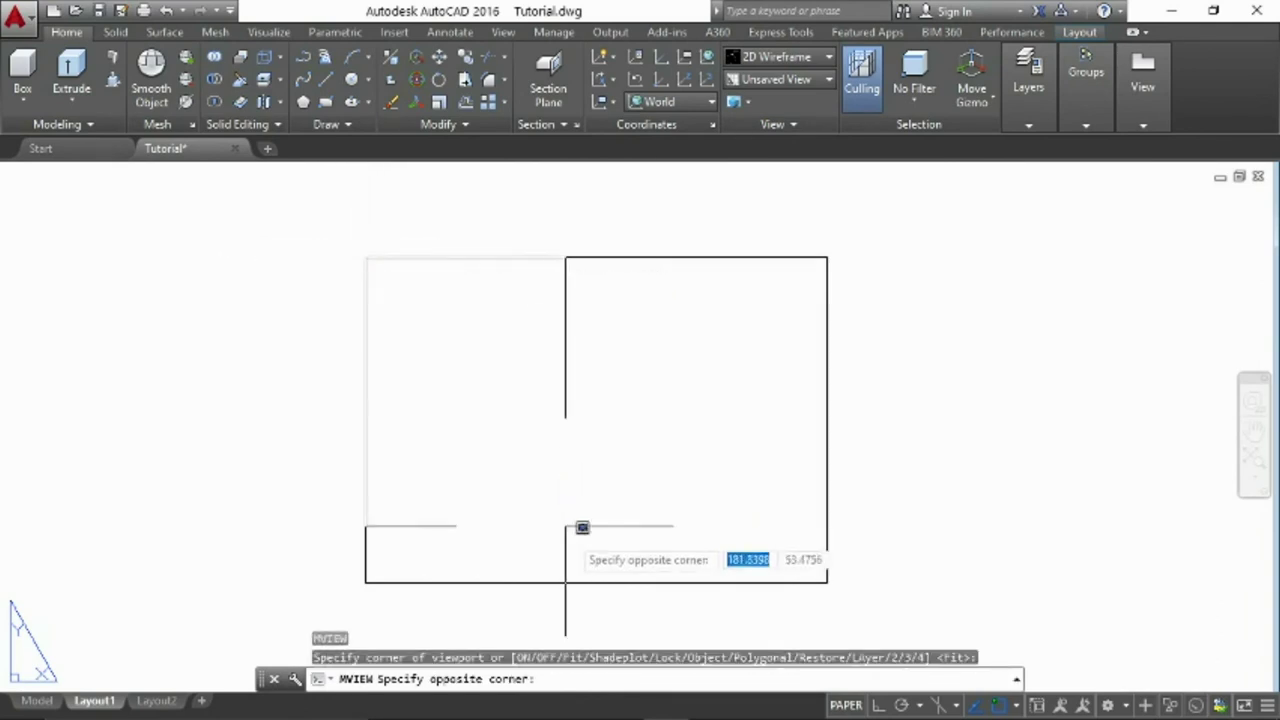
click(596, 582)
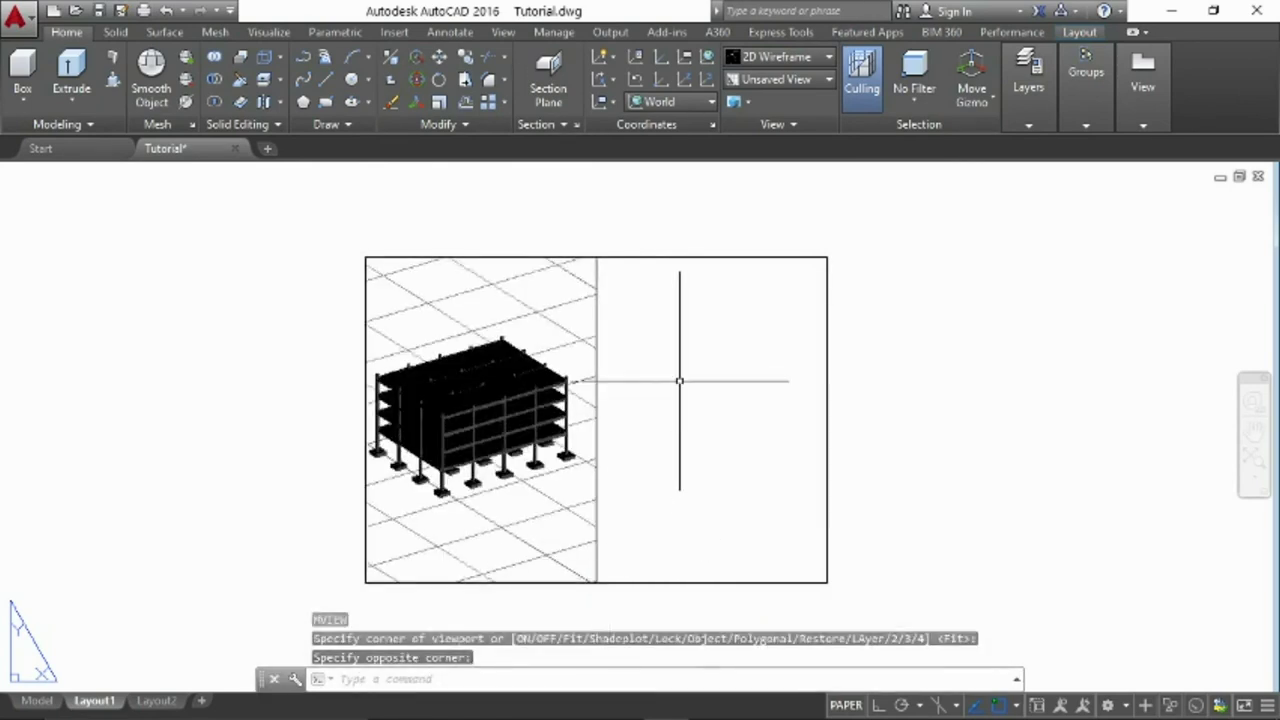
Create the right viewport from the top midpoint to the bottom-right corner
key(Return)
click(596, 257)
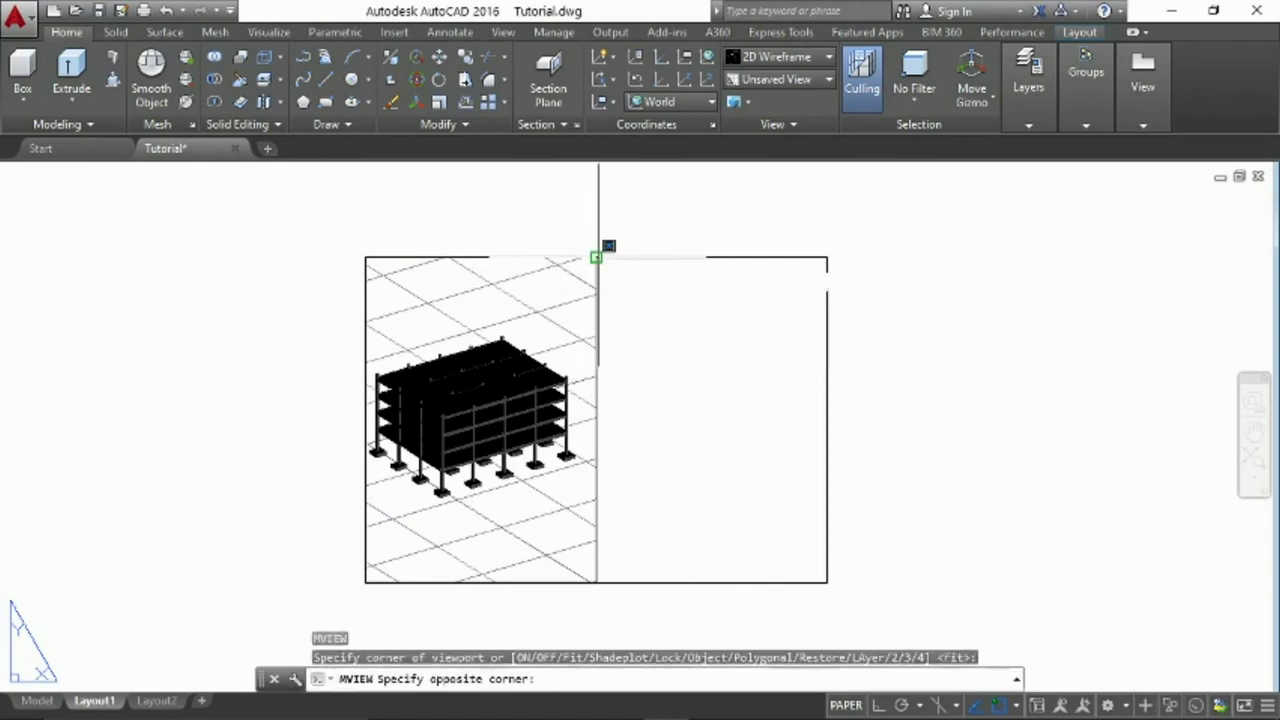
click(825, 584)
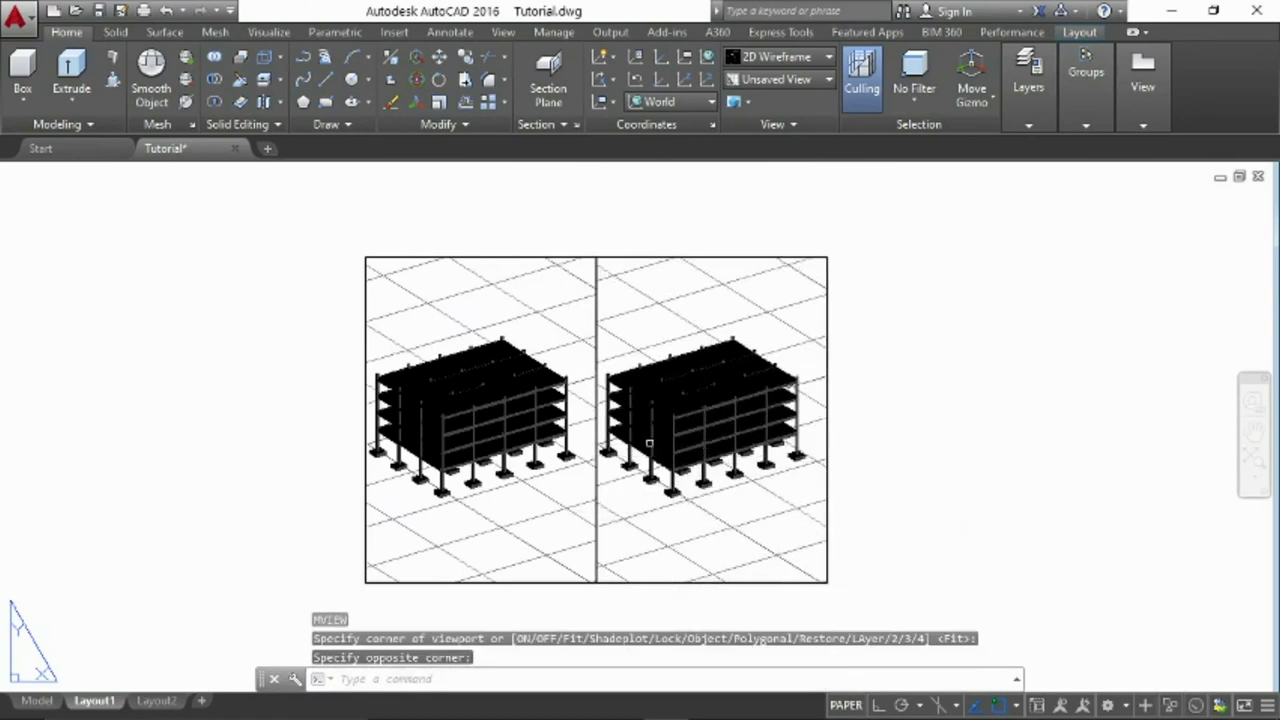
scroll(528, 418, up, 2)
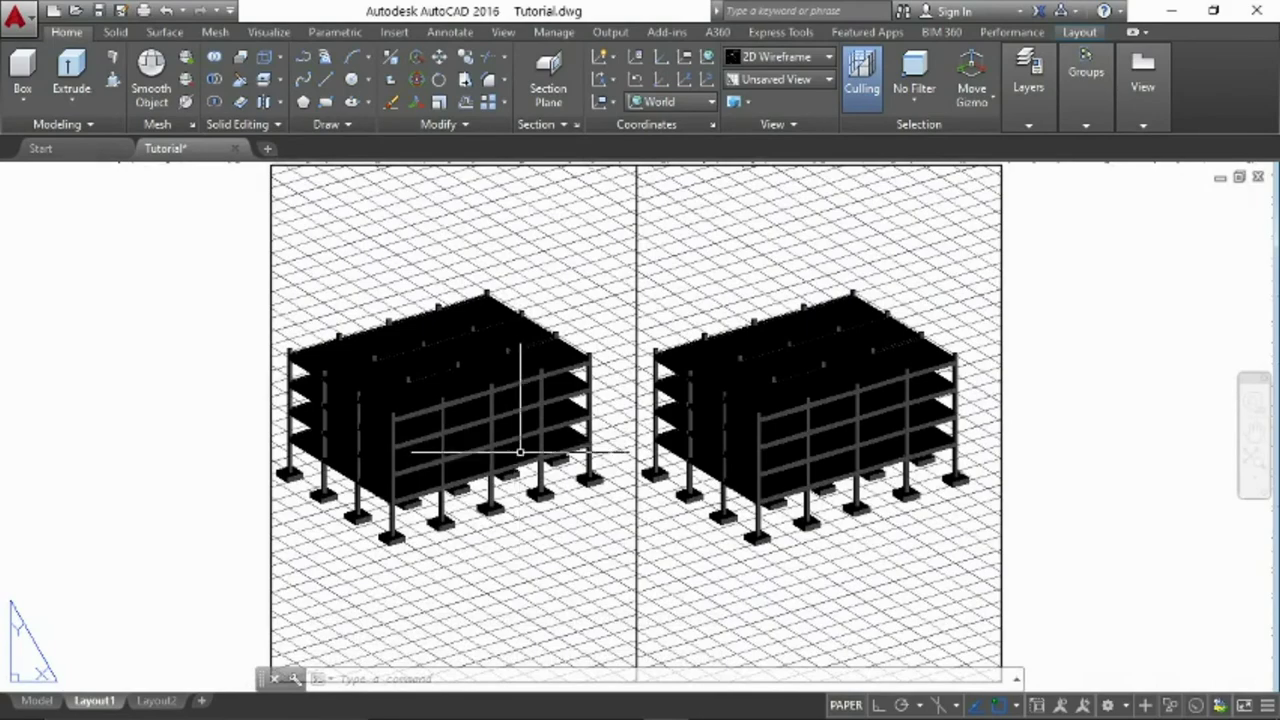
middle_drag(520, 456, 580, 446)
In the left viewport, start DVIEW and window-select the whole building (214 objects)
scroll(580, 446, up, 2)
double_click(528, 430)
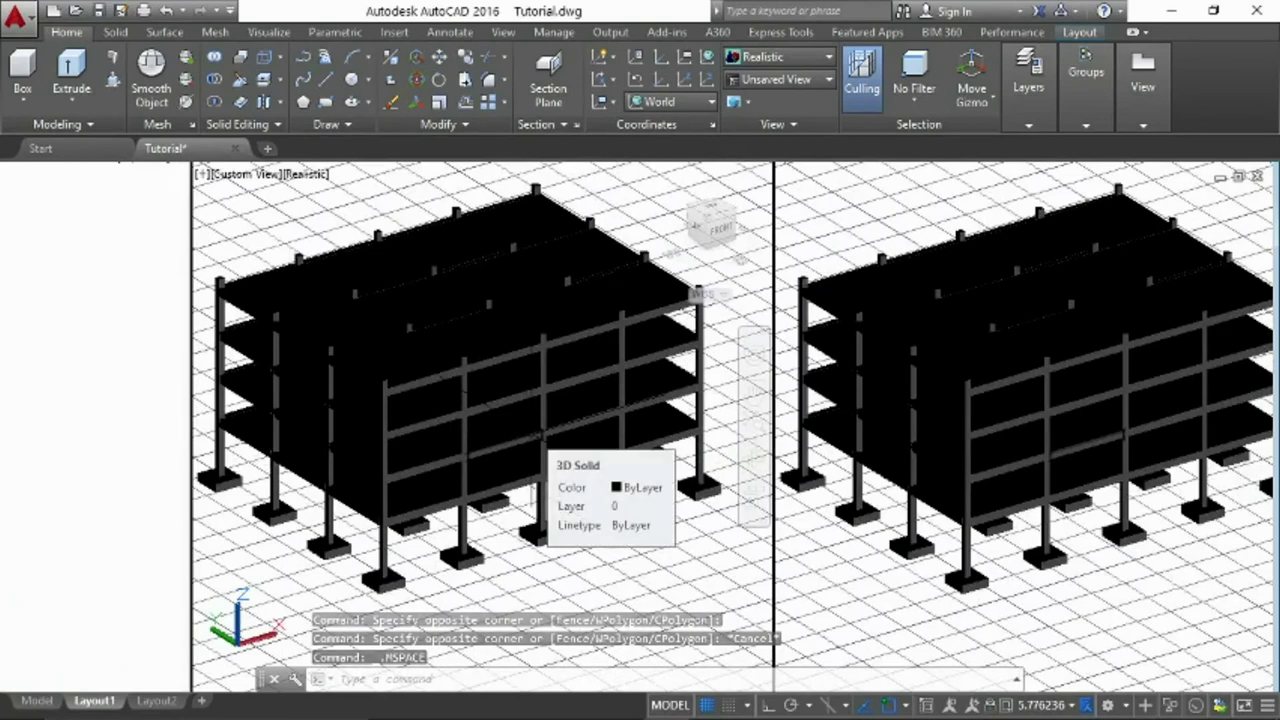
text(DV)
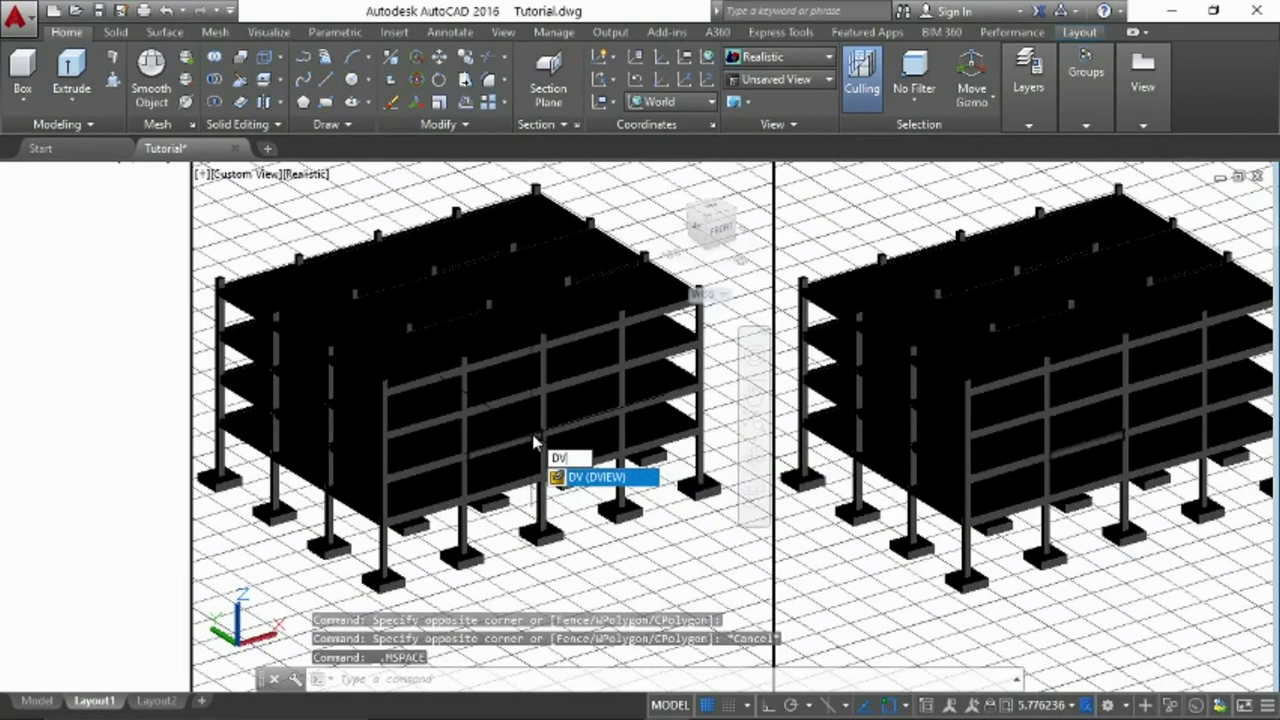
key(Return)
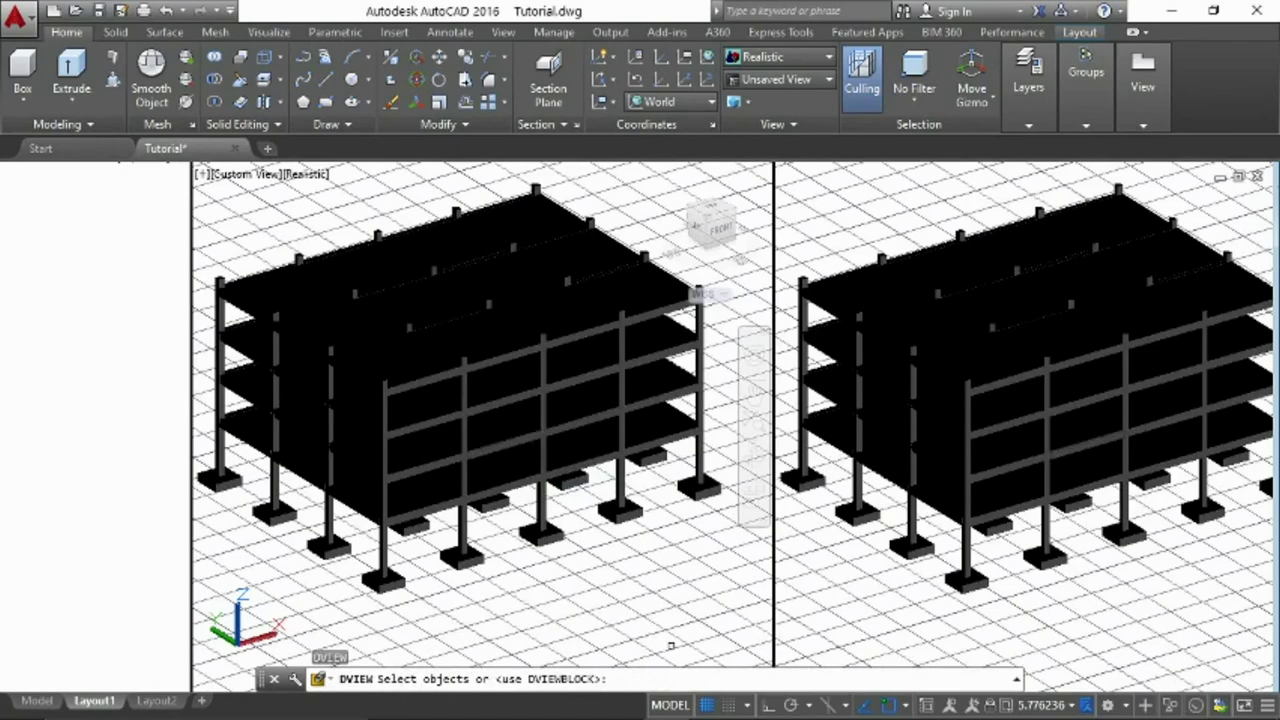
click(735, 633)
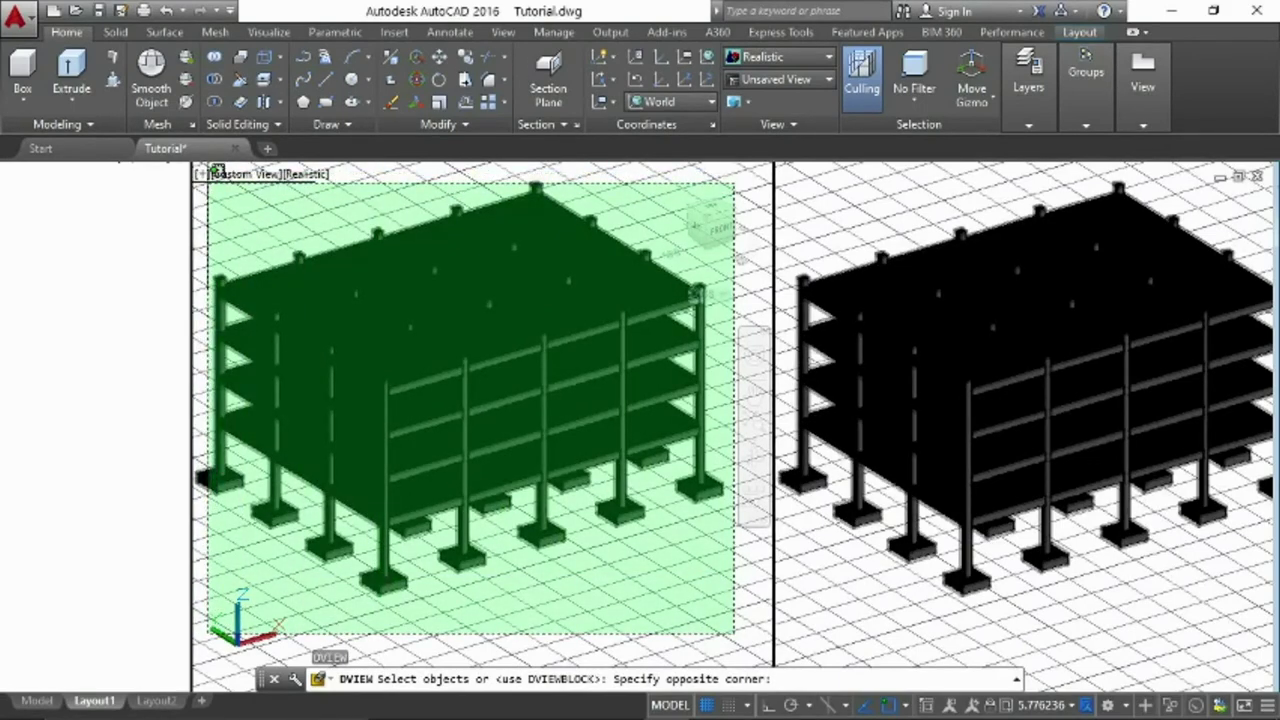
click(201, 178)
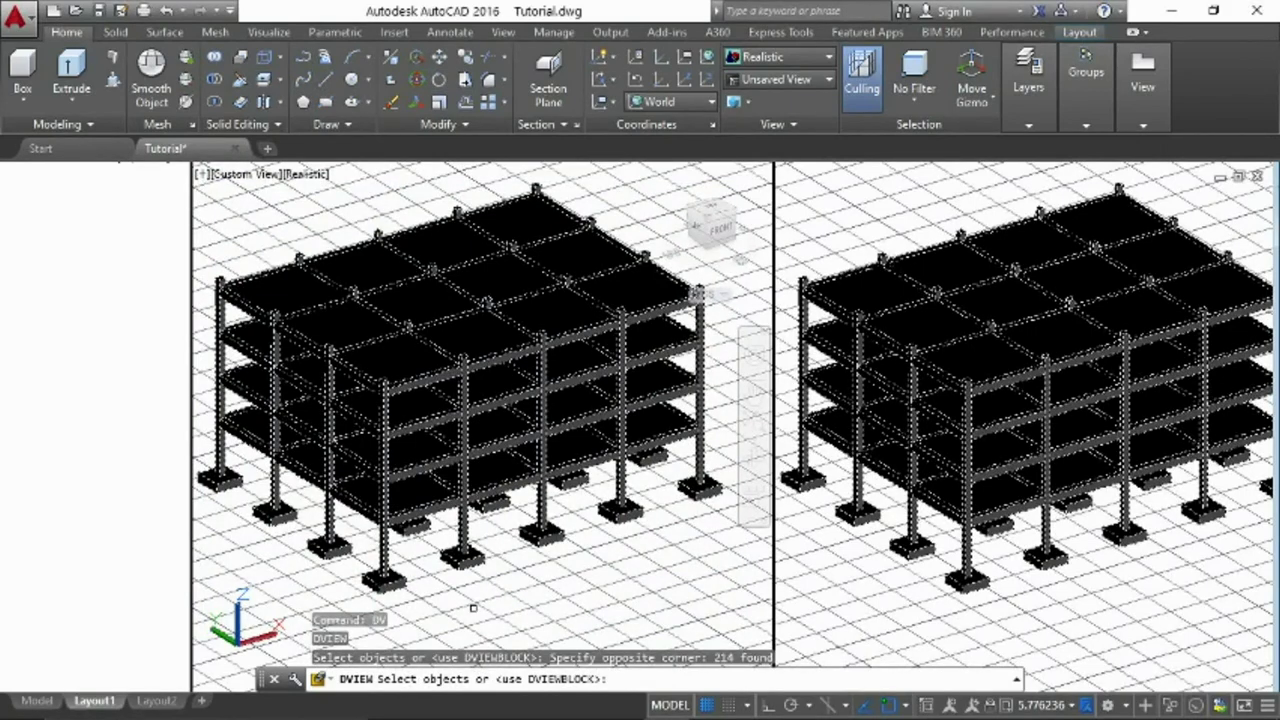
key(Return)
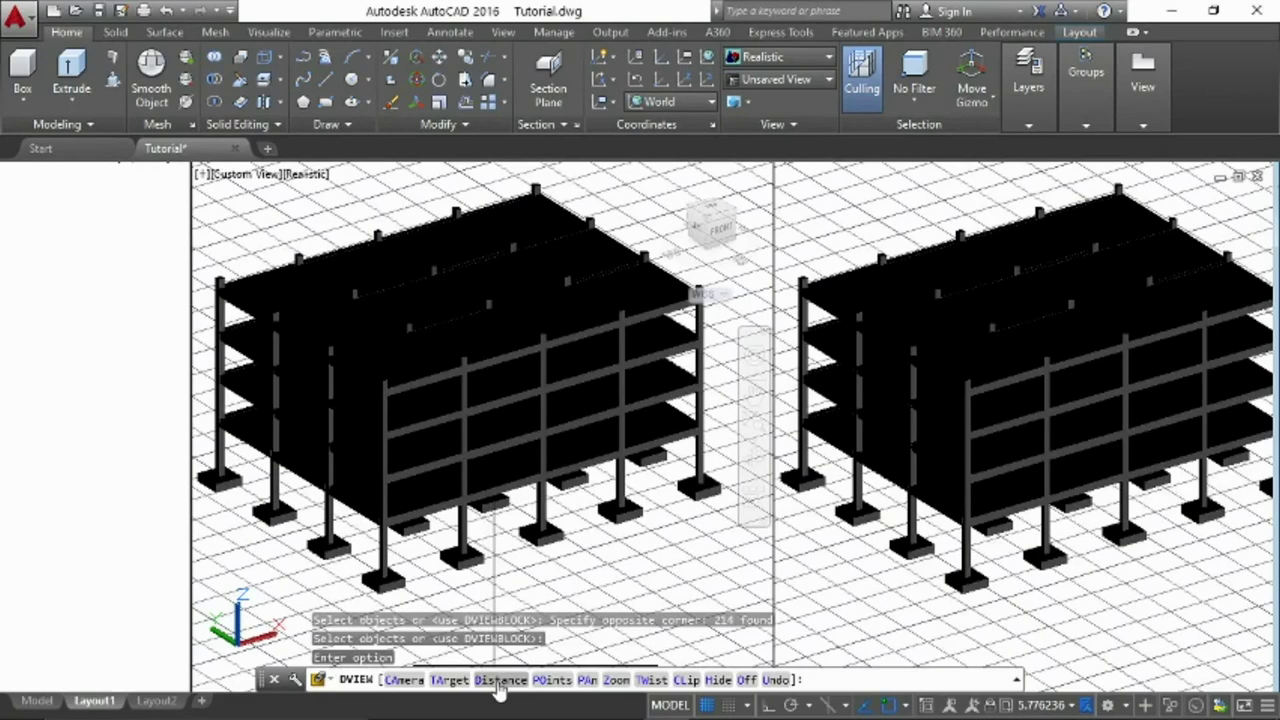
Set a camera Distance to turn on perspective, then return to paper space
click(500, 680)
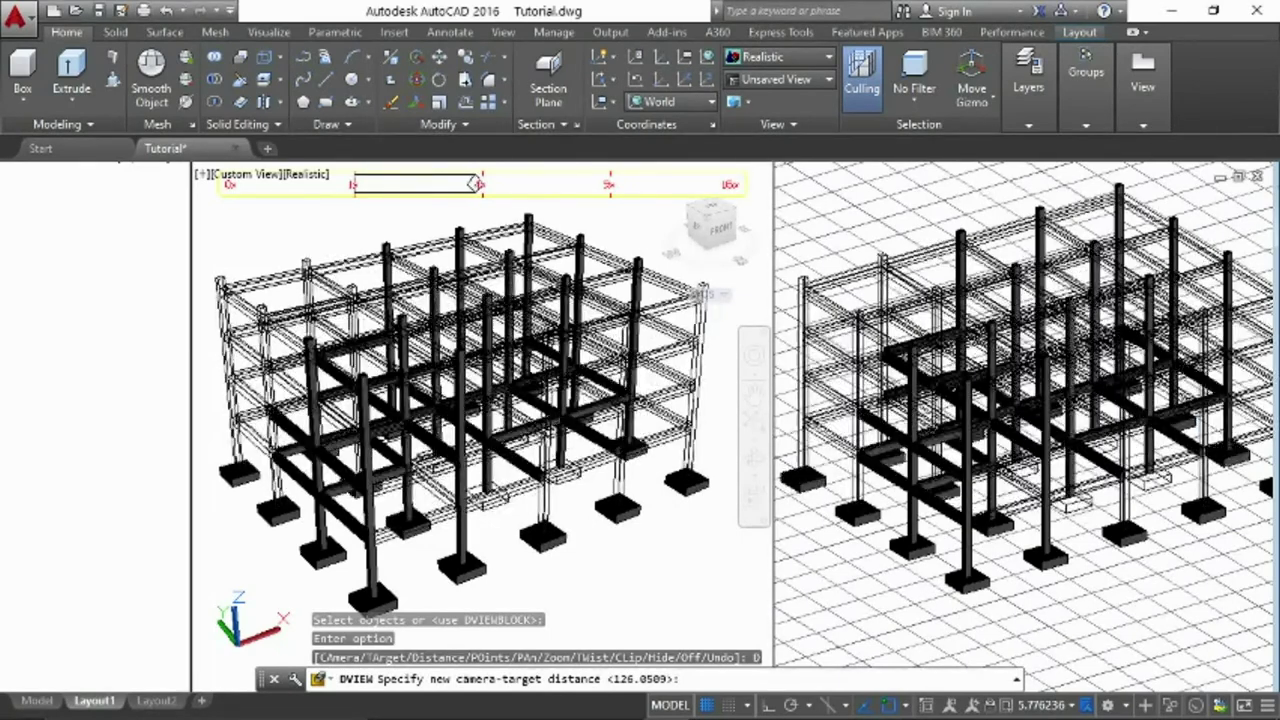
key(Escape)
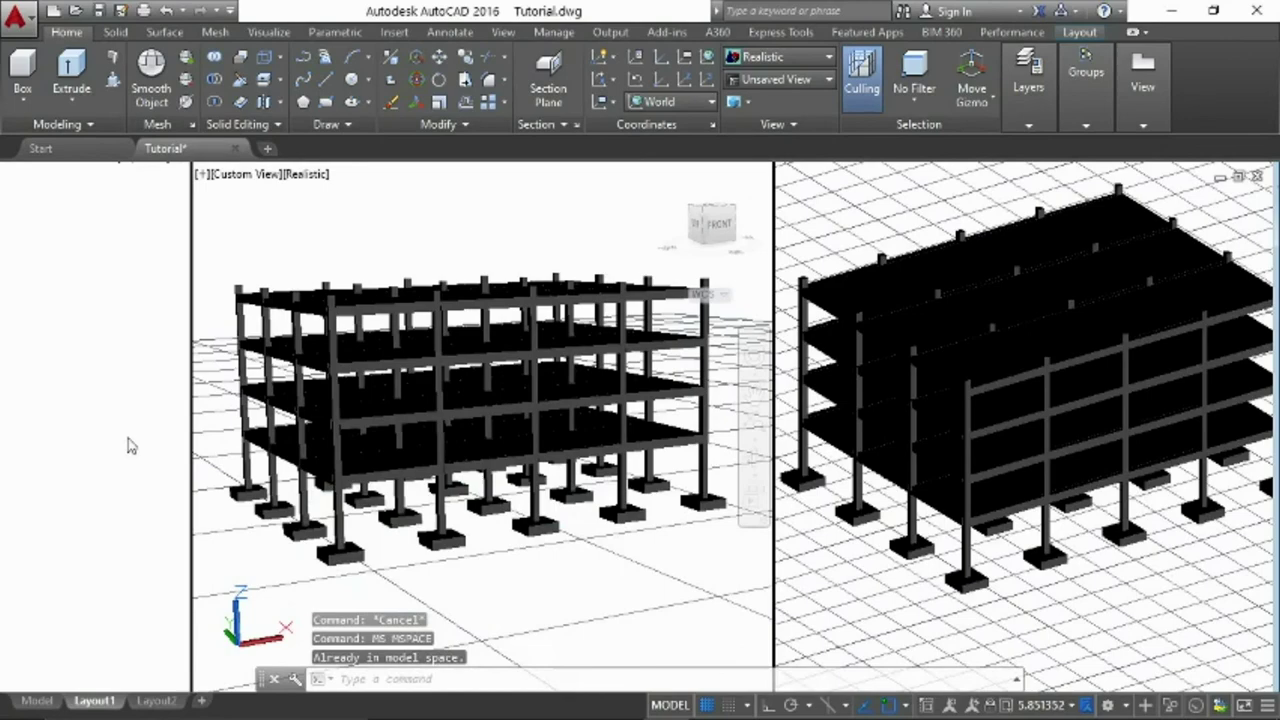
text(ps)
key(Return)
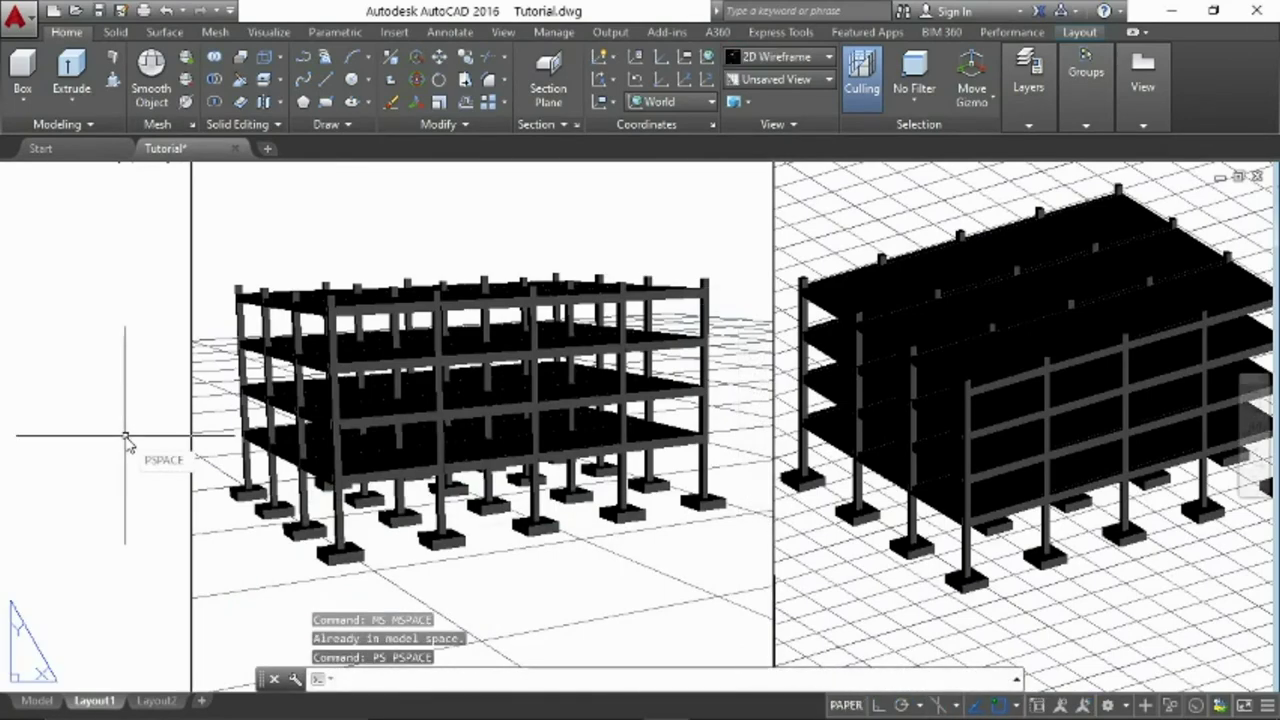
Pan the building slightly right and up, then orbit it to a new perspective angle
click(752, 476)
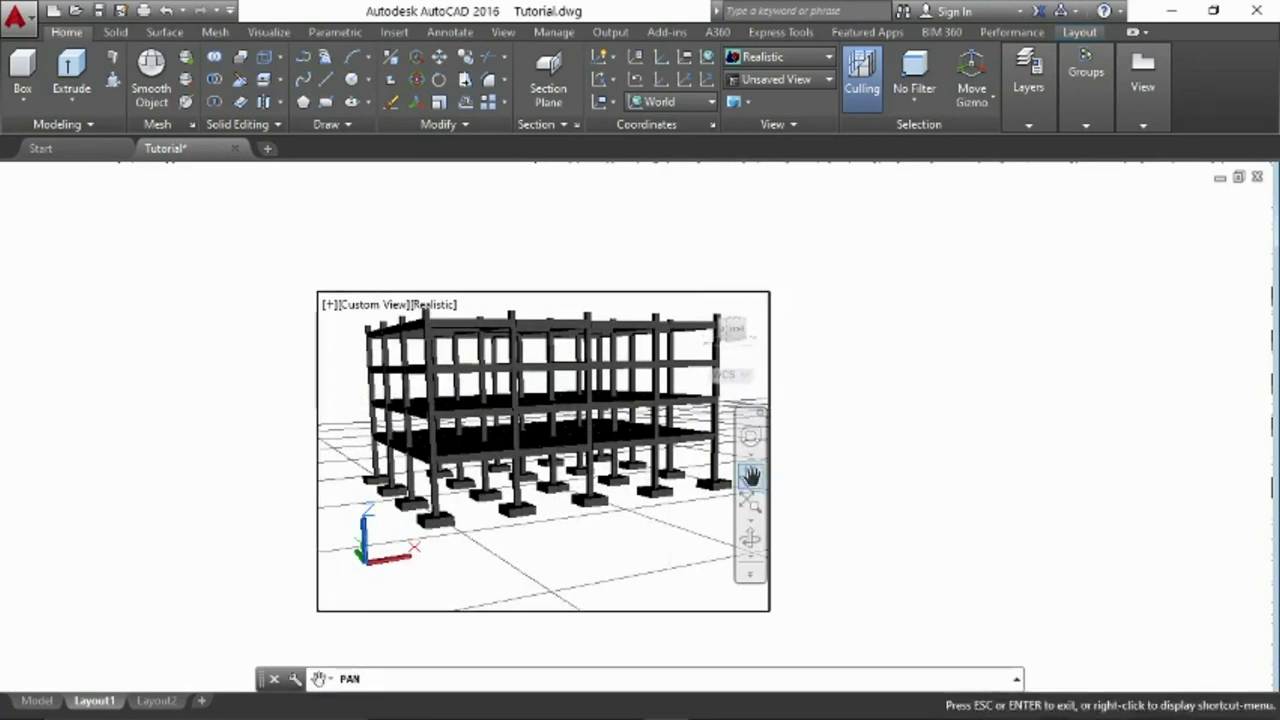
drag(558, 470, 566, 458)
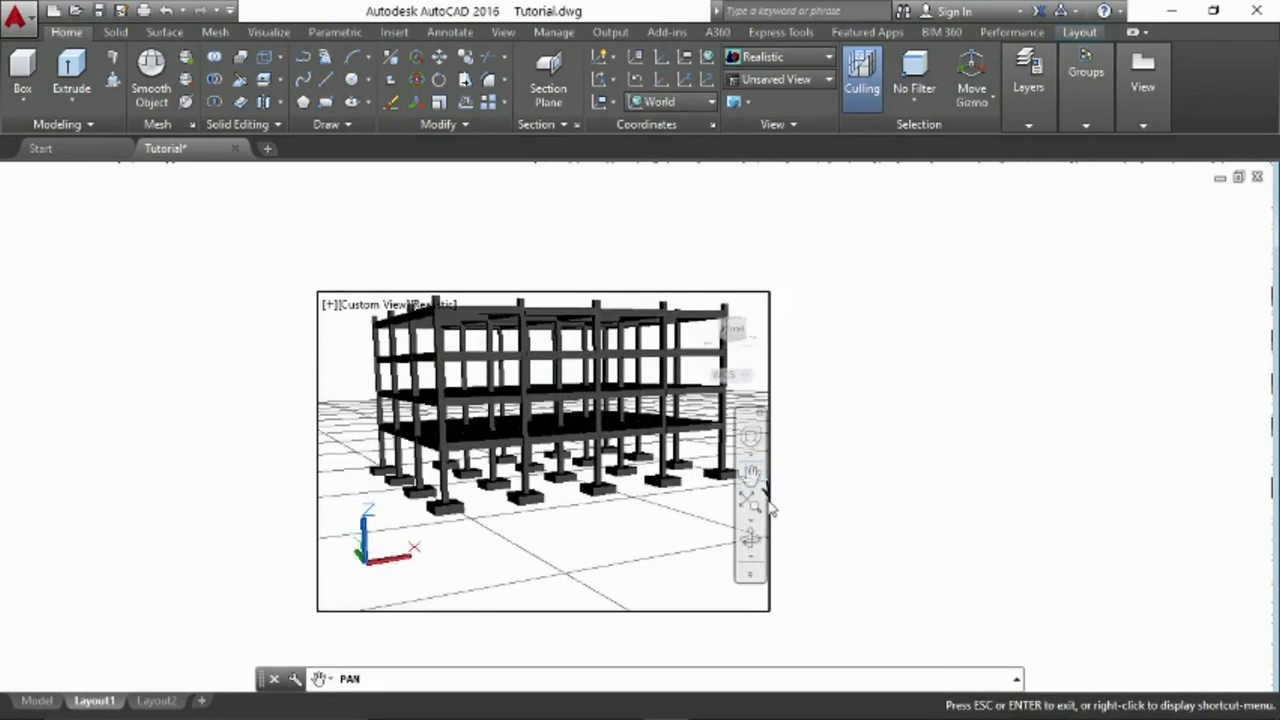
mouse_move(750, 538)
shift+middle_down()
mouse_move(543, 443)
mouse_move(538, 489)
mouse_move(538, 475)
shift+middle_up()
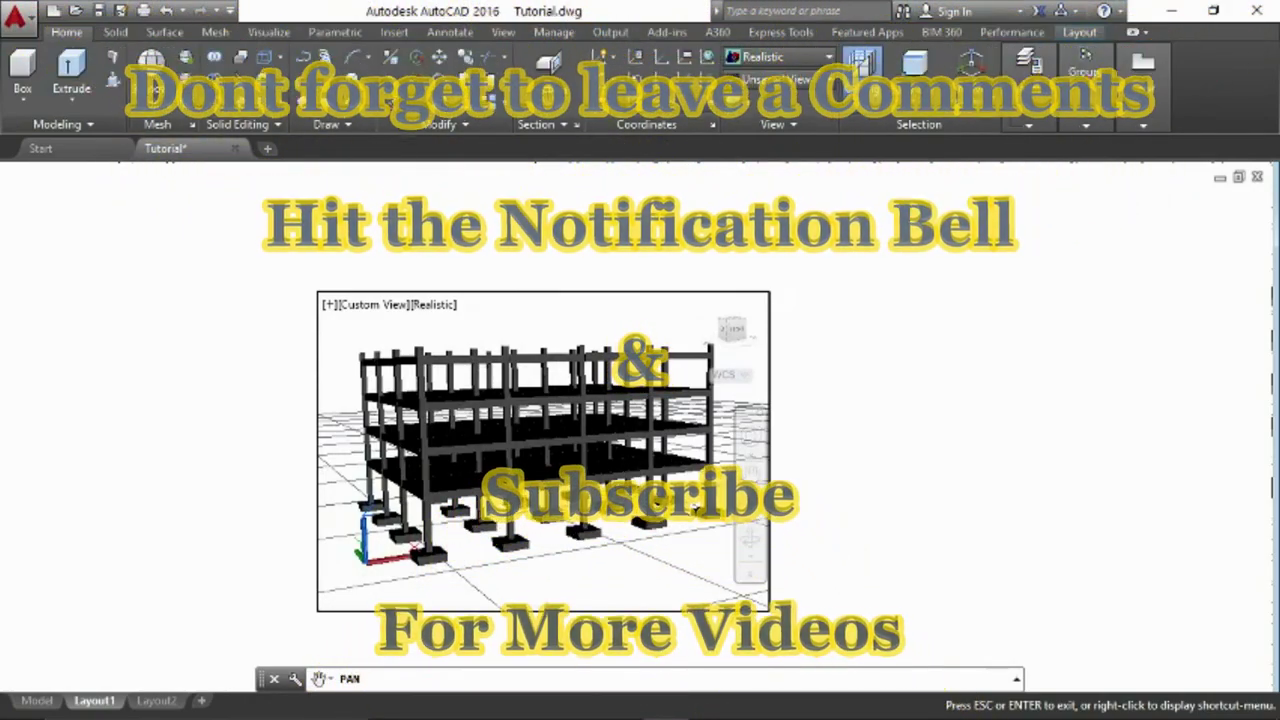
End the panning and switch back to paper space with PS
key(Escape)
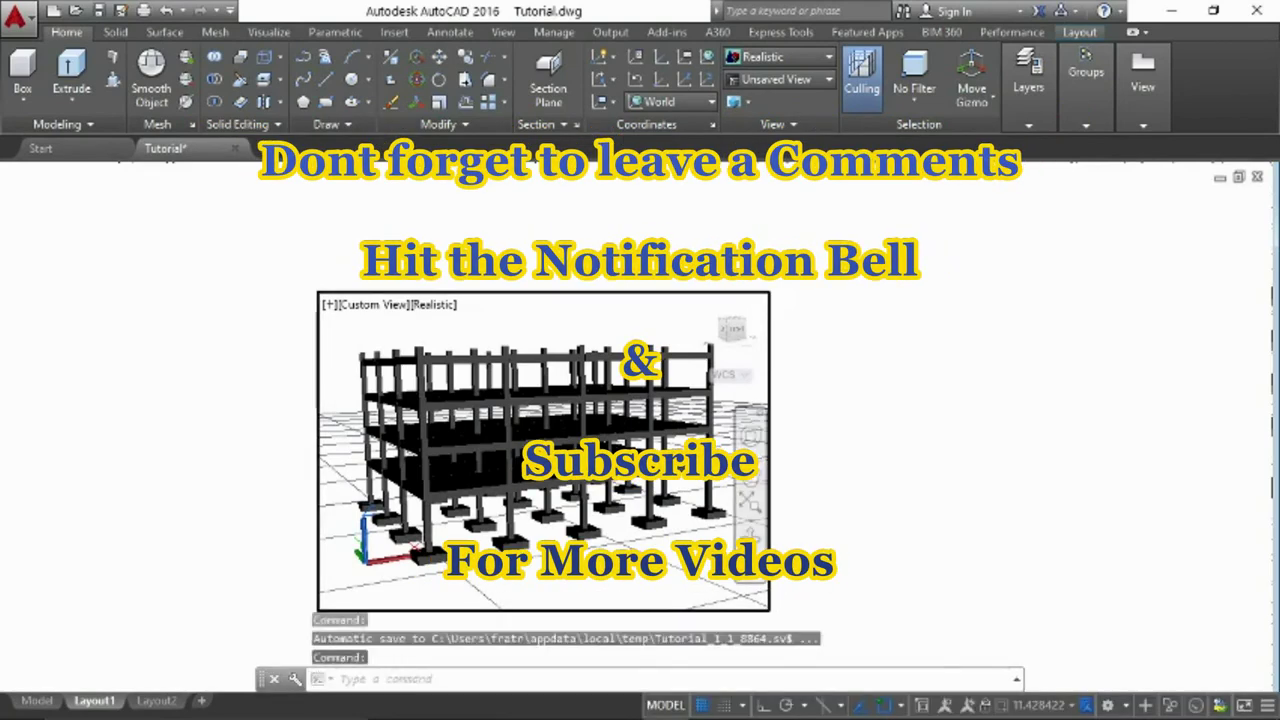
key(Escape)
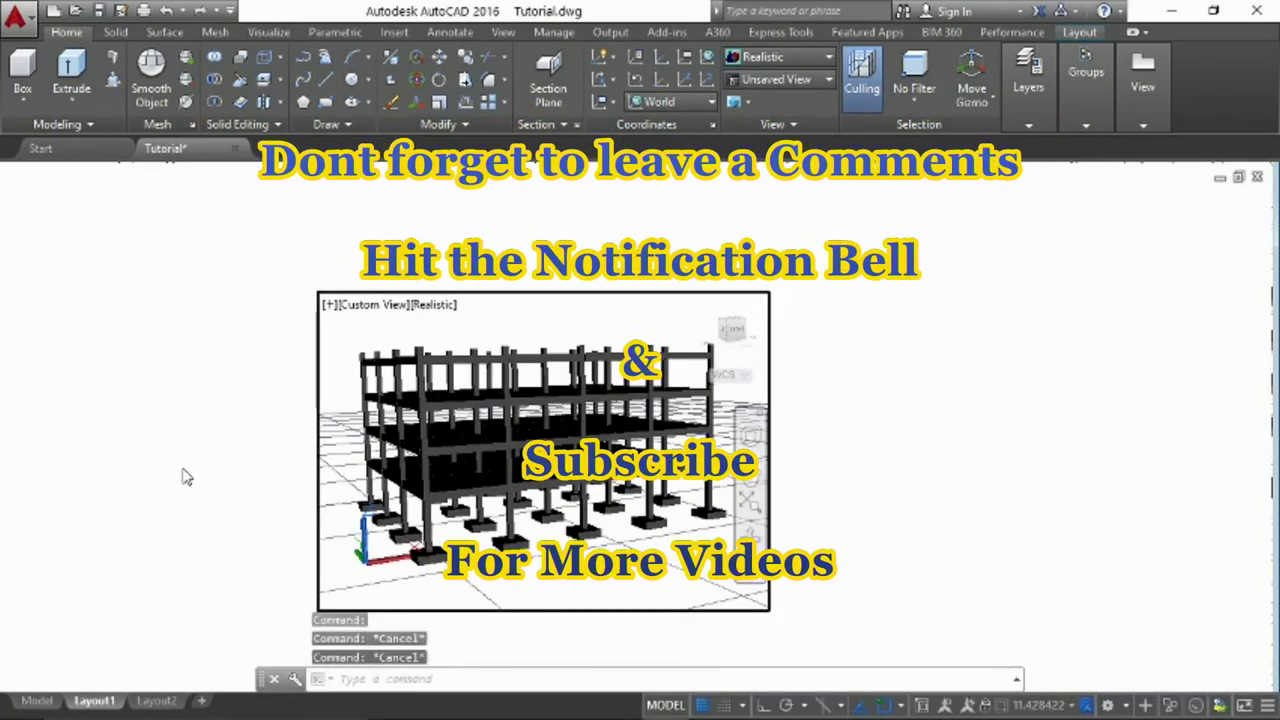
text(p)
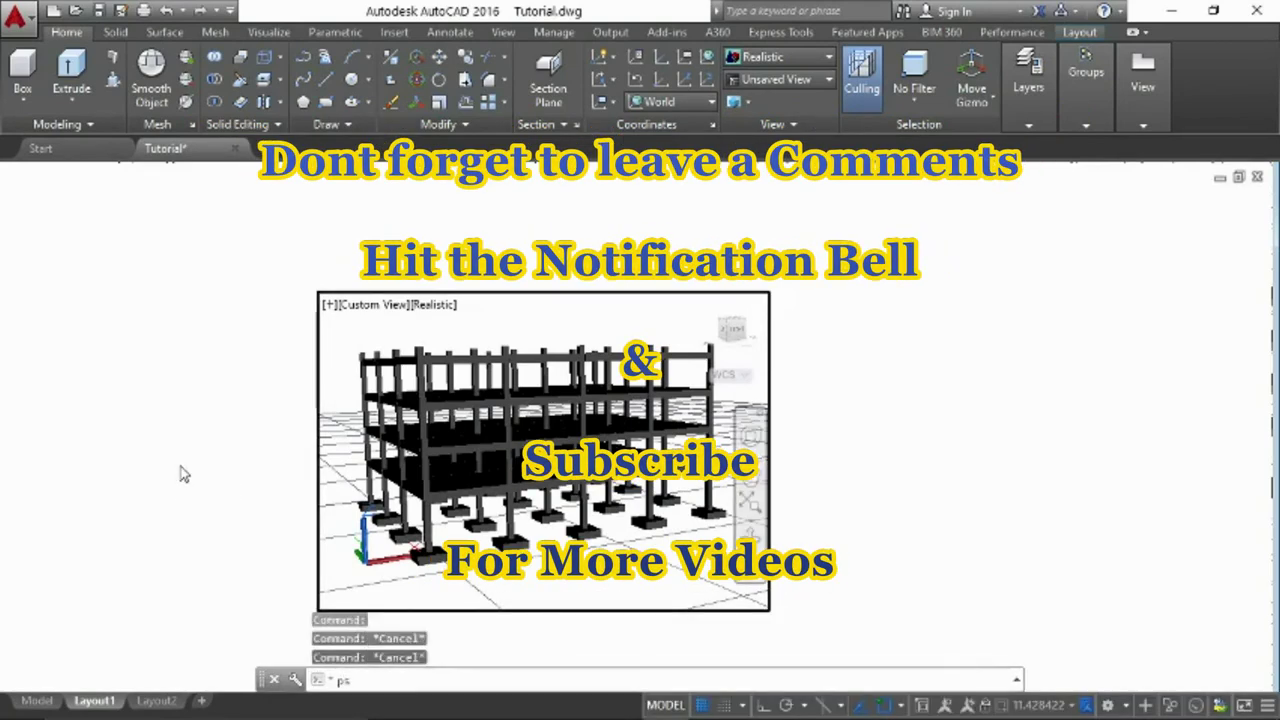
text(s)
key(Return)
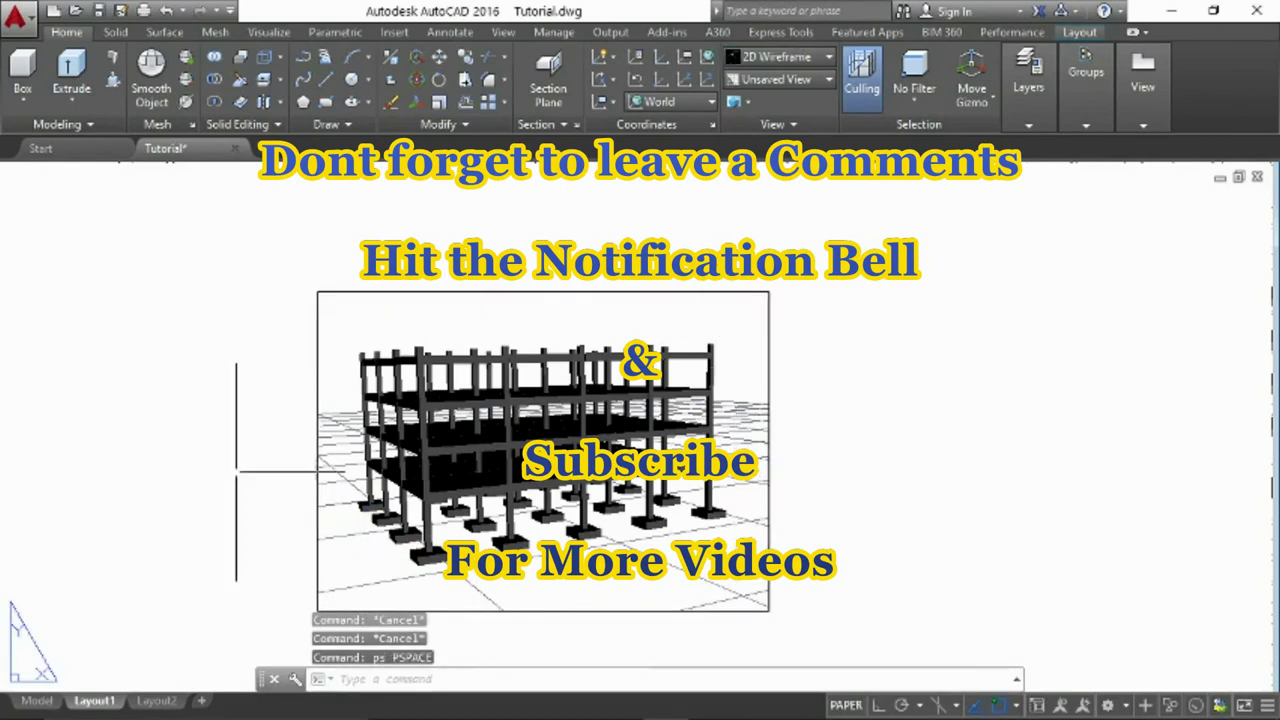
Zoom to extents so the whole layout sheet fits the window
scroll(236, 471, down, 1)
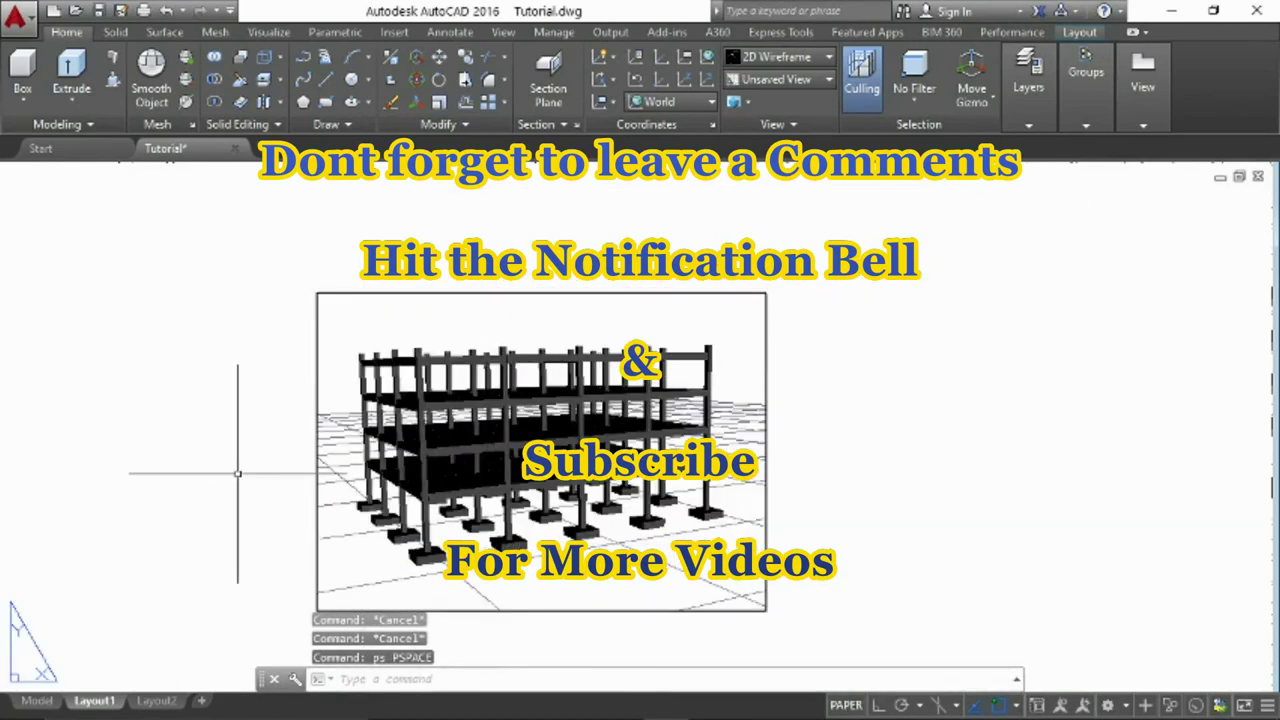
text(z)
key(Return)
text(e)
key(Return)
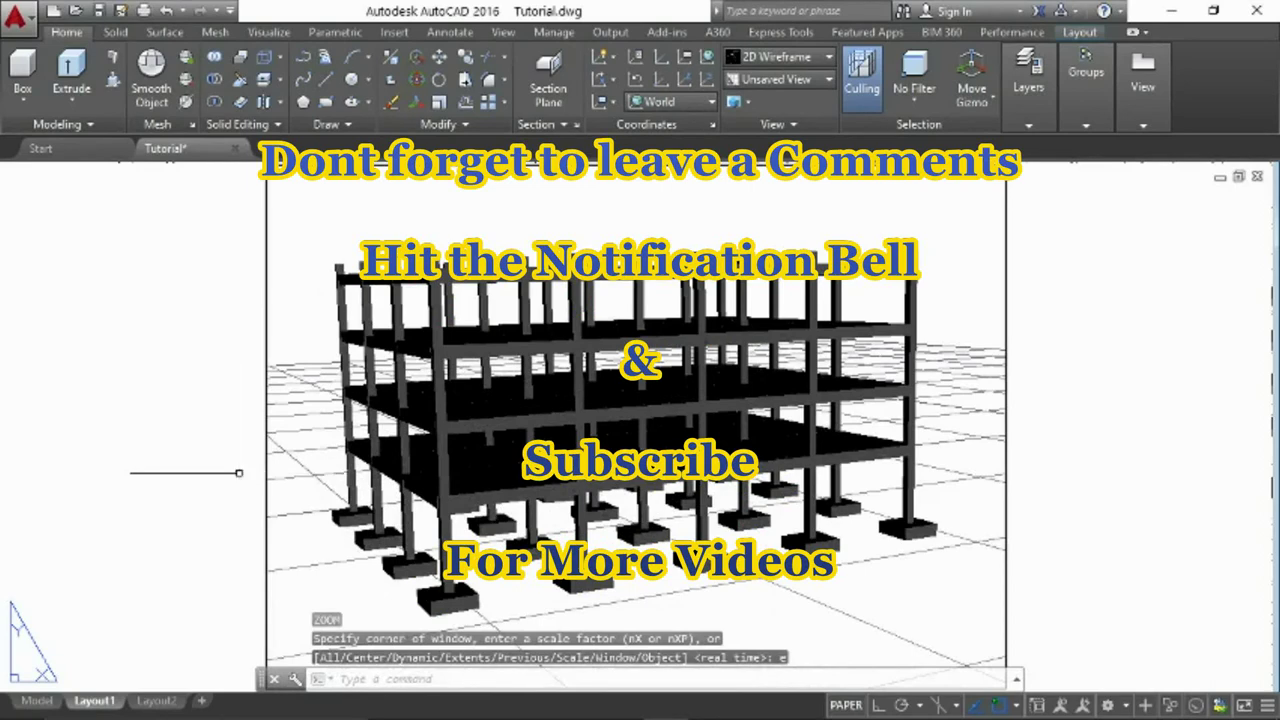